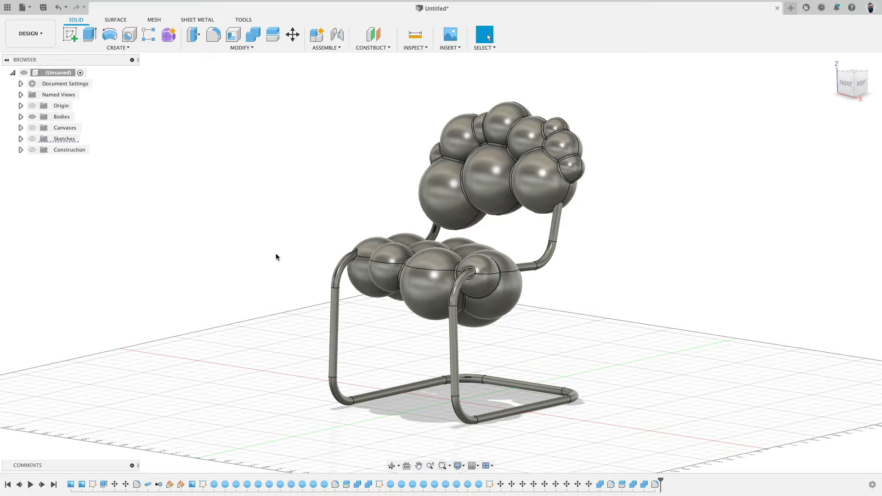
- Switch to Chrome and examine the Cesca Side Chair dimension drawings and the Mutation Dining Chair v2 reference page
mouse_move(539, 302)
shift+middle_down()
mouse_move(748, 288)
mouse_move(684, 272)
mouse_move(580, 276)
mouse_move(524, 309)
mouse_move(533, 310)
shift+middle_up()
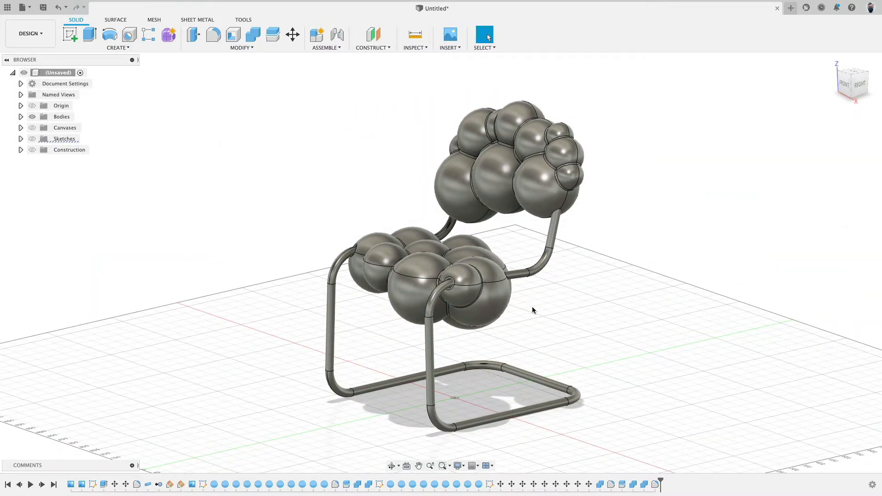
key(super+Tab)
key(super+Tab)
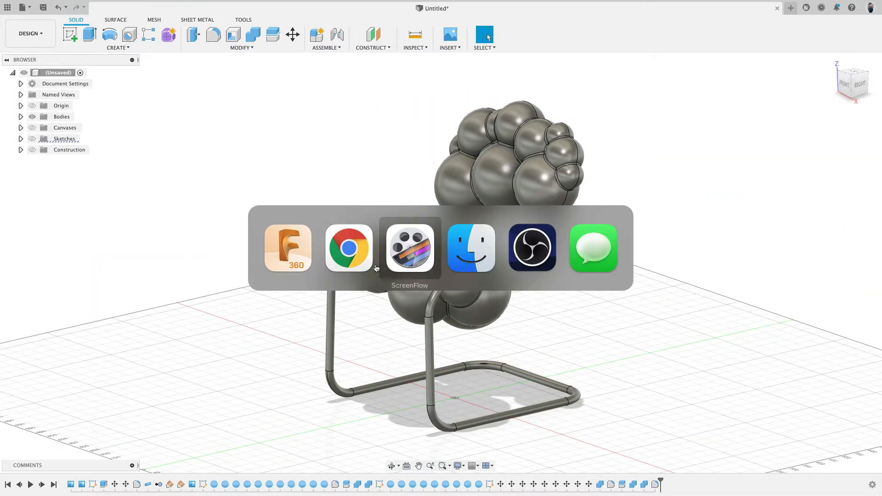
click(342, 256)
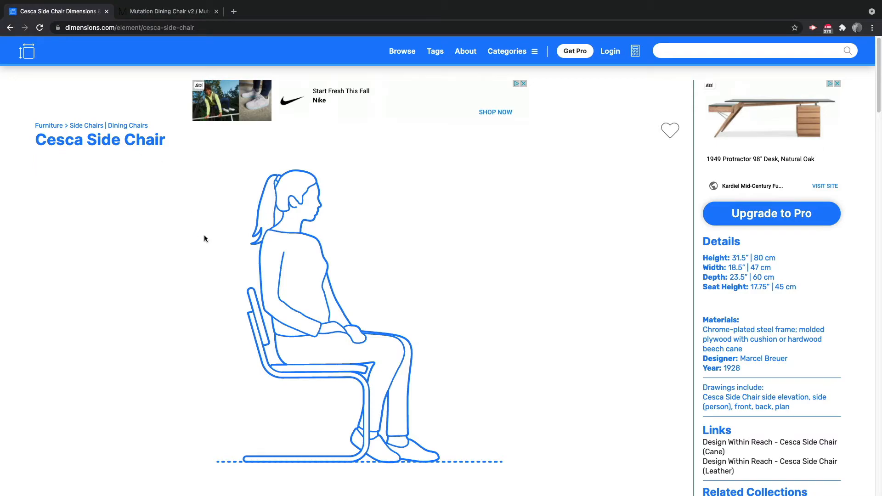
scroll(204, 235, down, 15)
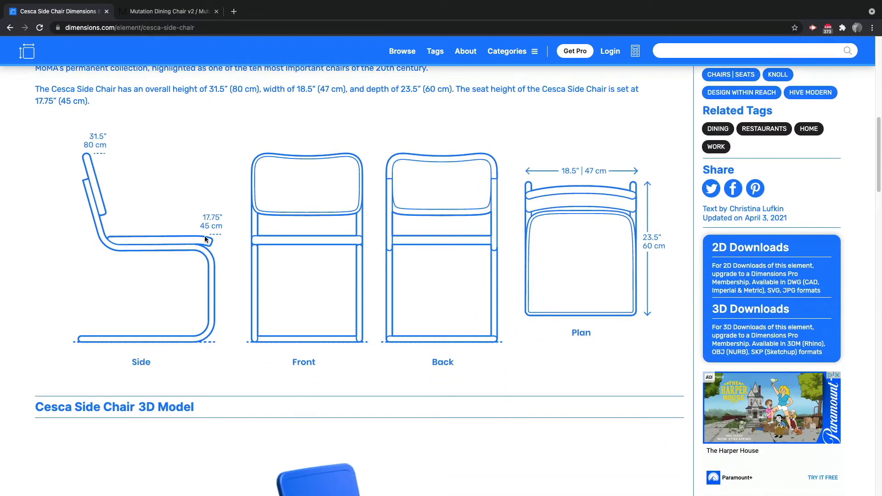
scroll(343, 165, up, 5)
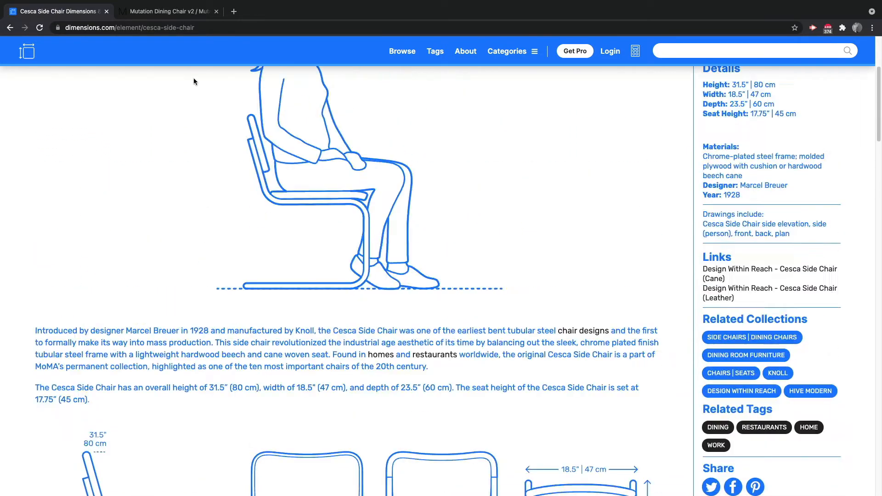
click(163, 12)
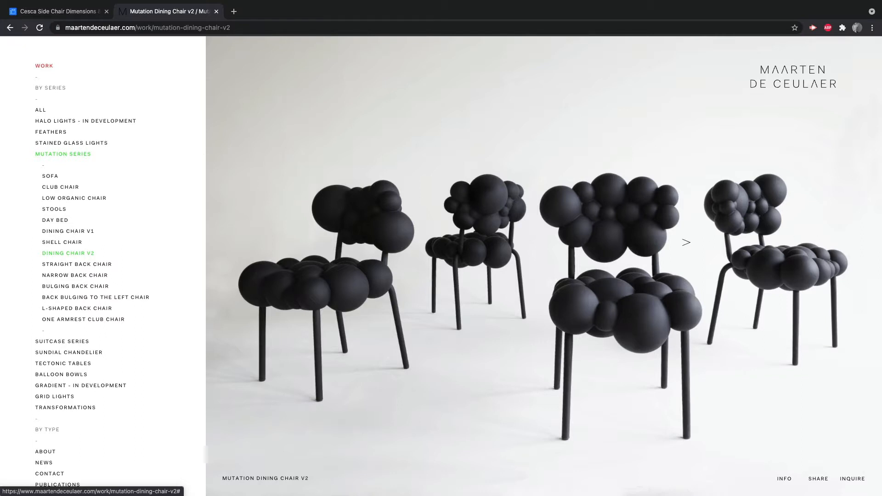
- Switch back to Fusion 360, roll the design history back to just after the two canvases, and show the canvases
key(super+Tab)
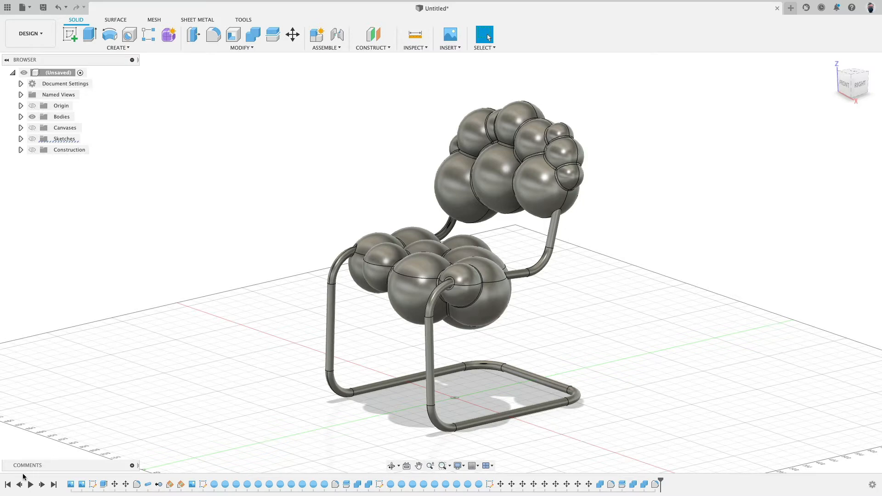
click(8, 485)
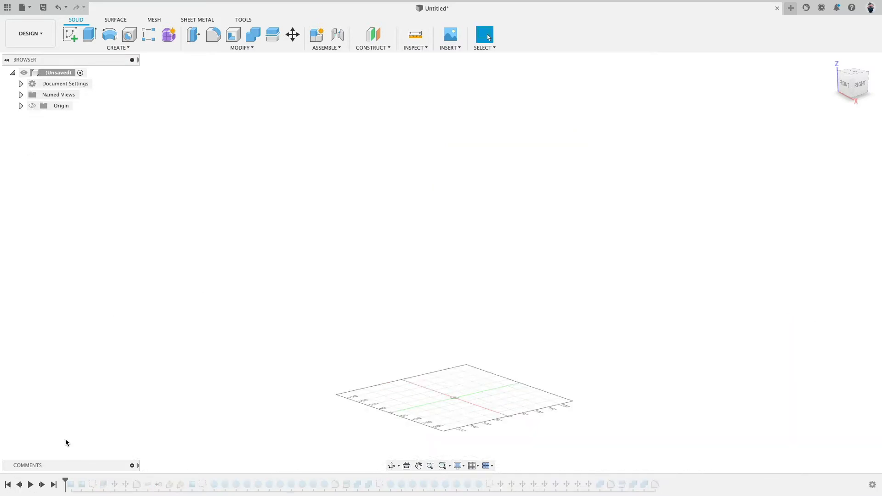
drag(69, 486, 87, 485)
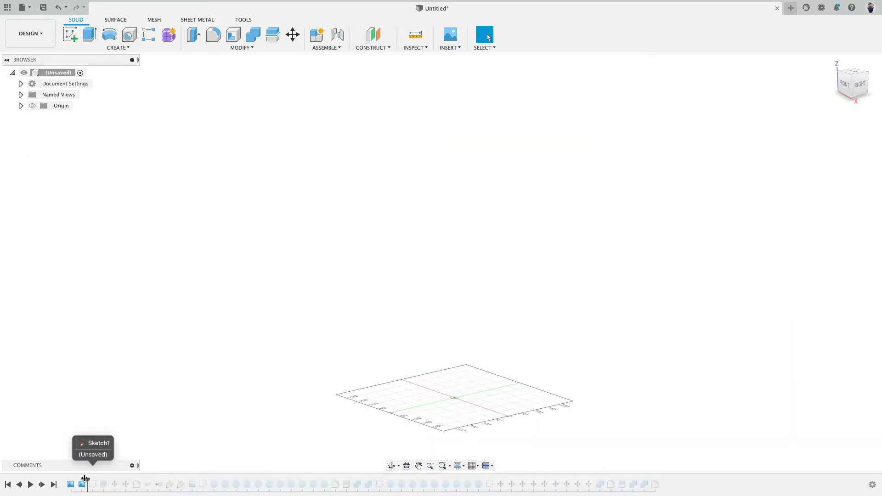
click(33, 117)
shift+middle_drag(197, 290, 218, 283)
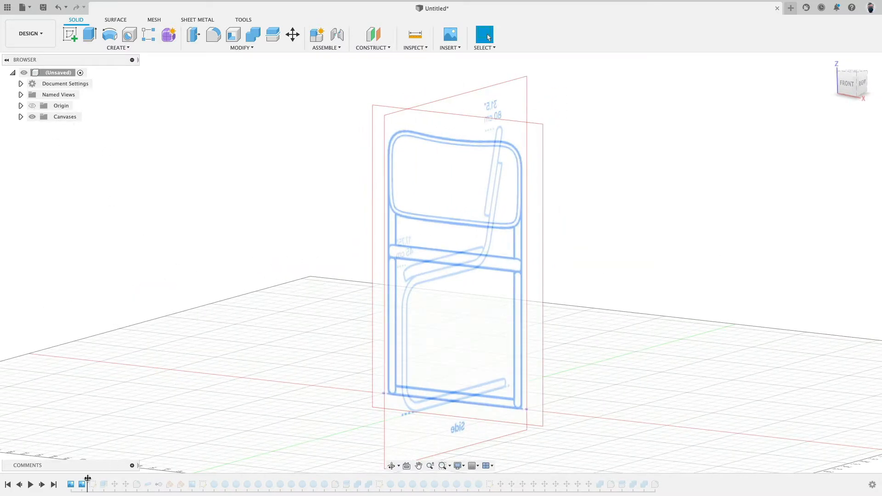
- Roll the design history forward past Sketch1, then show the sketches and hide the canvases to view the side profile
drag(87, 479, 98, 480)
click(32, 127)
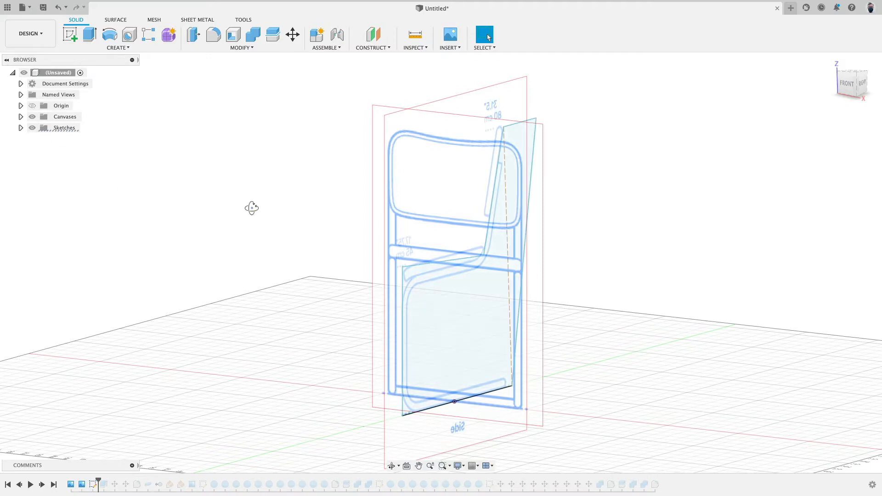
shift+middle_drag(250, 206, 205, 203)
click(33, 117)
shift+middle_drag(76, 153, 187, 320)
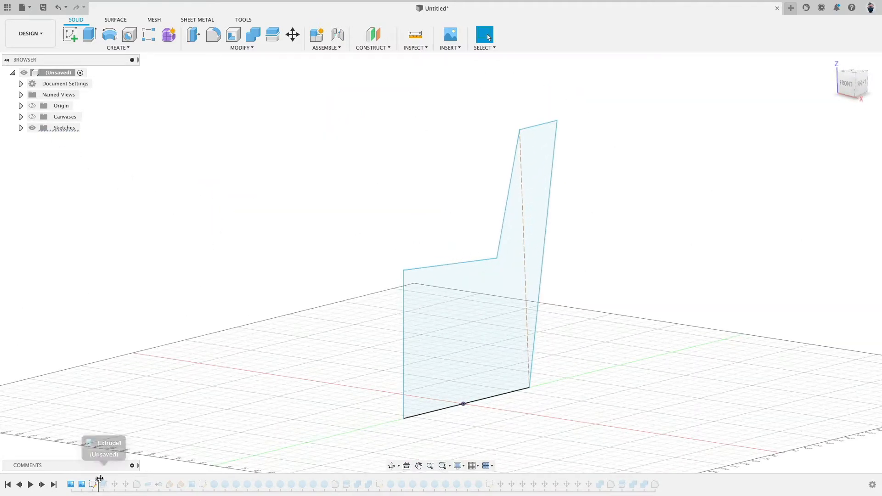
- Roll the design history forward through the chair block's extrusion, face moves and fillet to just after the pipe feature
drag(99, 481, 109, 481)
mouse_move(271, 321)
shift+middle_down()
mouse_move(352, 308)
mouse_move(257, 314)
shift+middle_up()
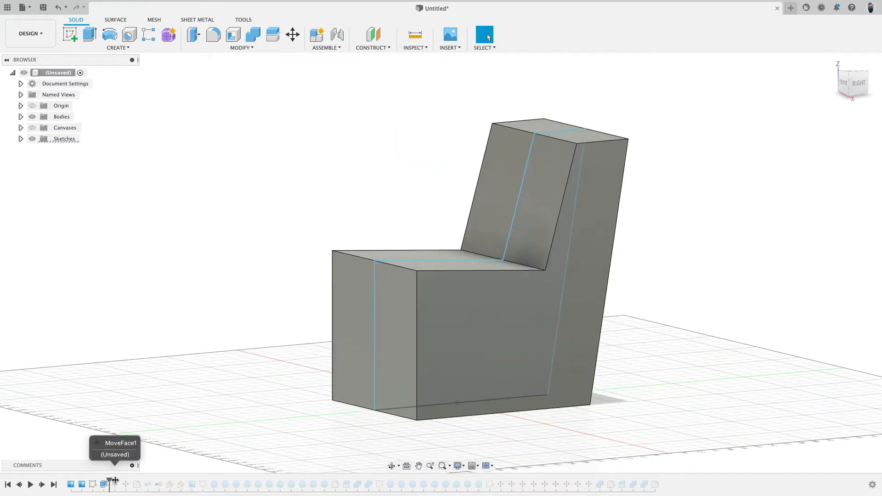
drag(110, 480, 152, 473)
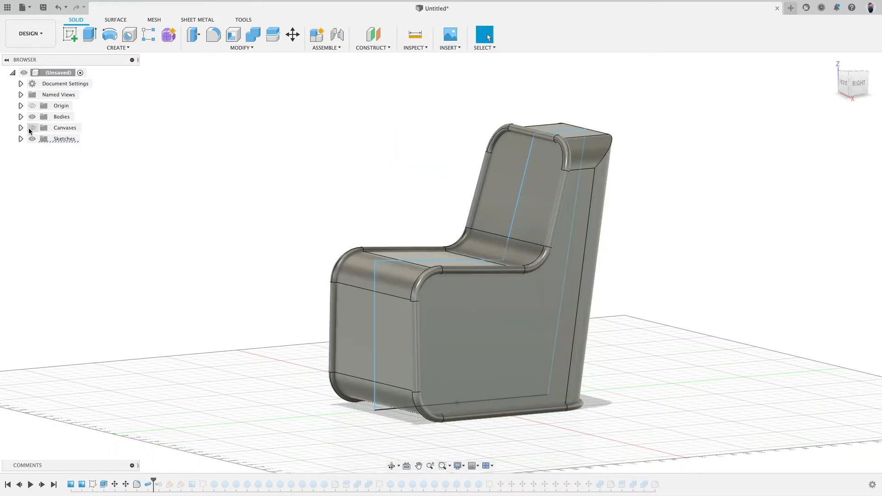
- Expand the list of bodies, hide the solid block Body1 and leave only the tubular frame Body2 shown
click(21, 117)
click(41, 128)
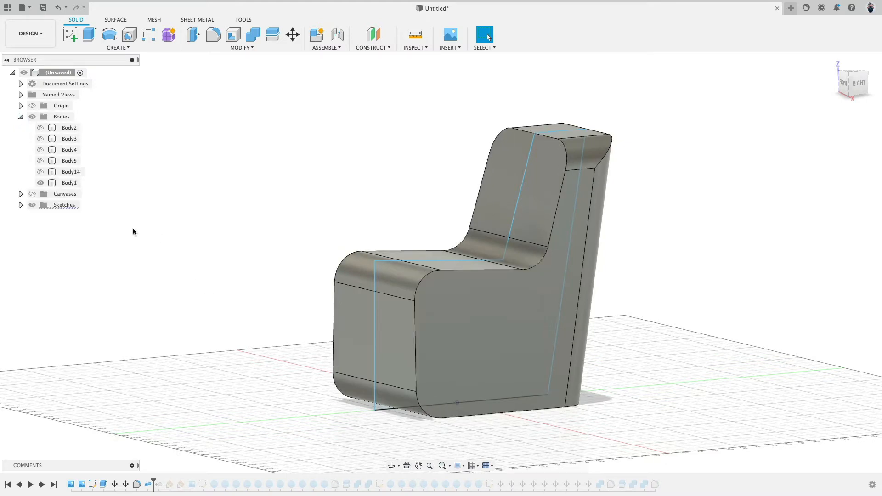
click(40, 183)
click(40, 183)
click(40, 128)
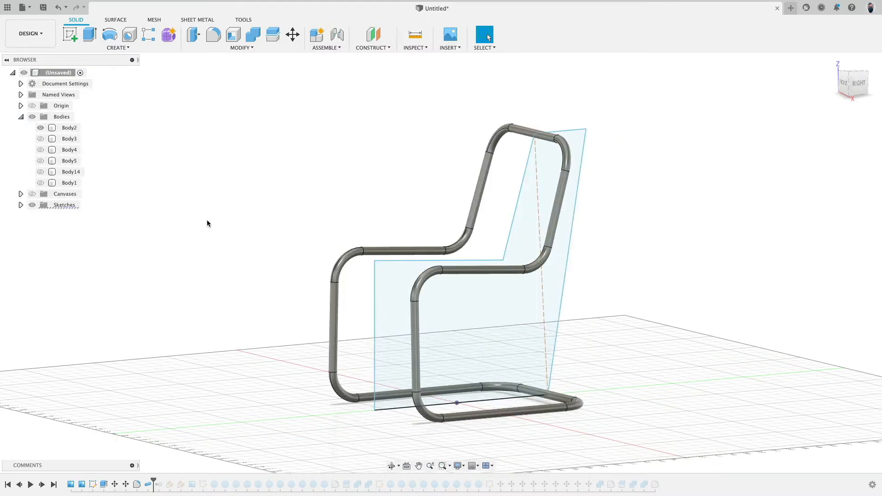
mouse_move(207, 221)
shift+middle_down()
mouse_move(221, 210)
mouse_move(219, 239)
shift+middle_up()
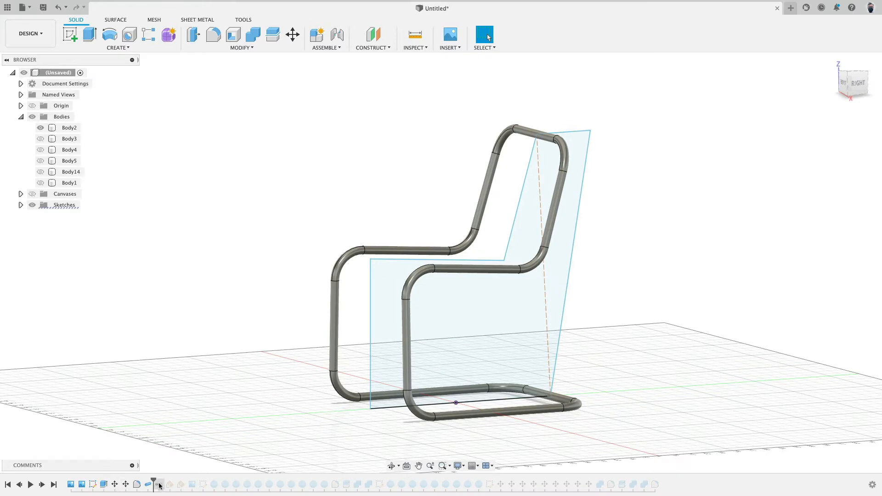
- Roll the design history forward to just after Combine5 and hide all sketches
mouse_move(154, 481)
mouse_down()
mouse_move(287, 471)
mouse_move(650, 480)
mouse_up()
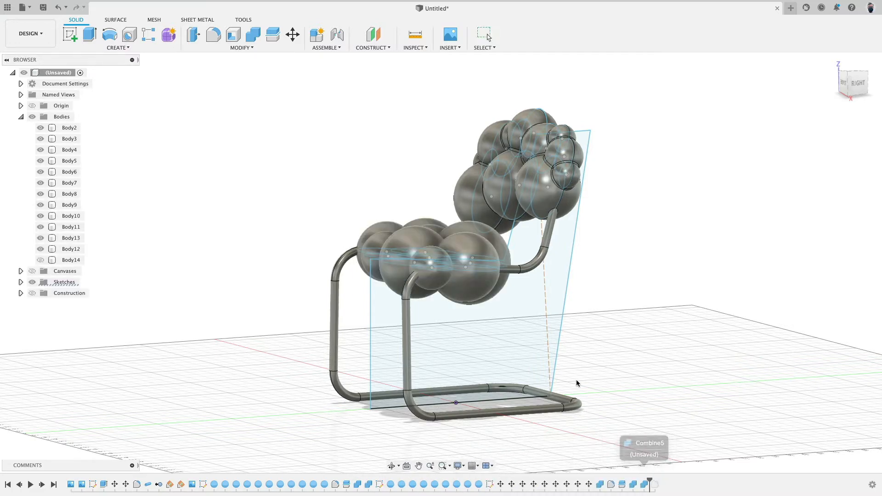
shift+middle_drag(589, 294, 666, 321)
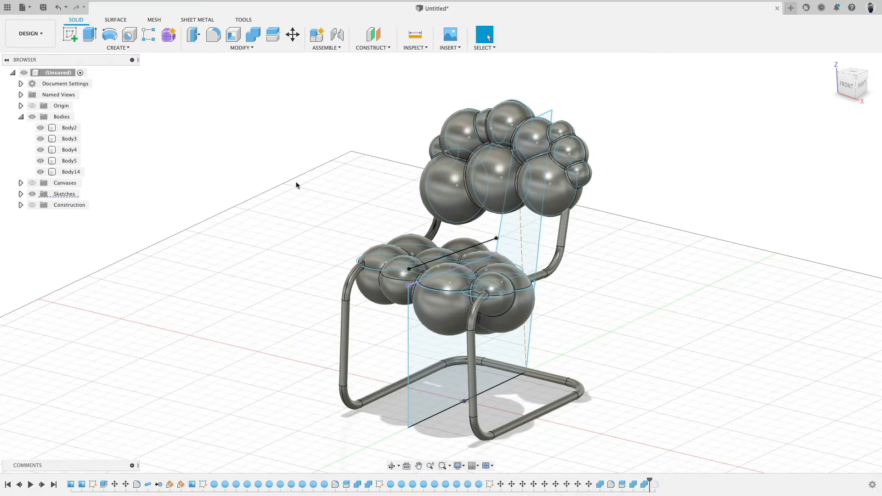
click(32, 194)
shift+middle_drag(210, 236, 216, 216)
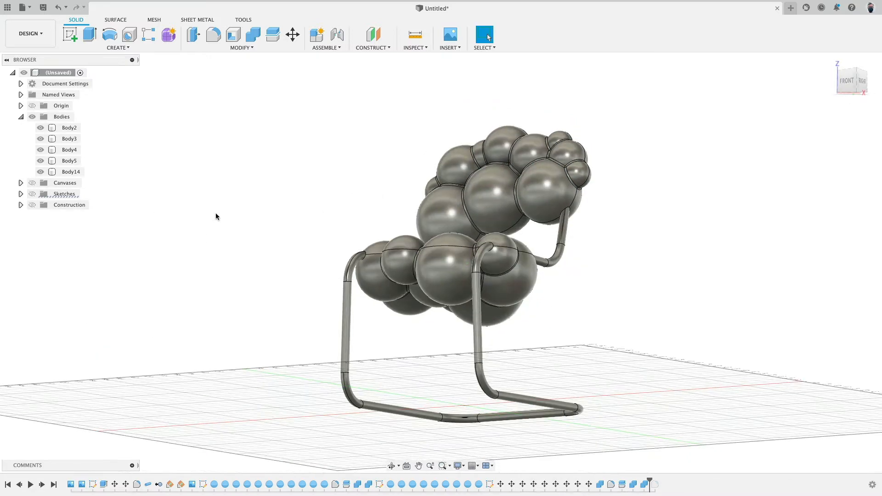
- Hide Body4, Body14 and the frame Body2 to inspect the pipe grooves in the seat and backrest halves
click(40, 150)
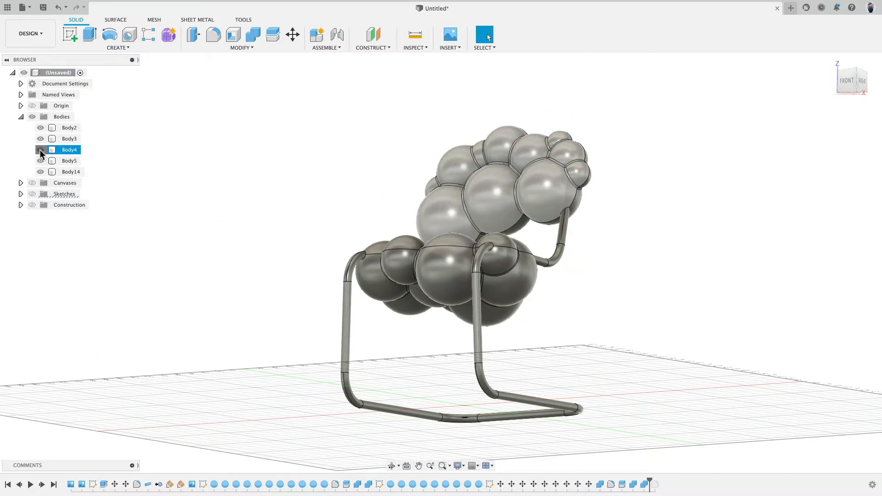
click(40, 150)
click(41, 172)
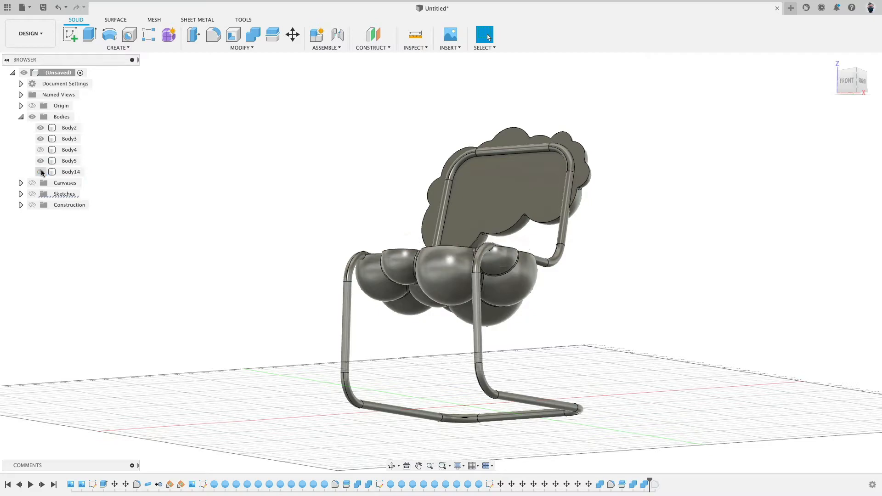
click(41, 128)
shift+middle_drag(257, 114, 250, 161)
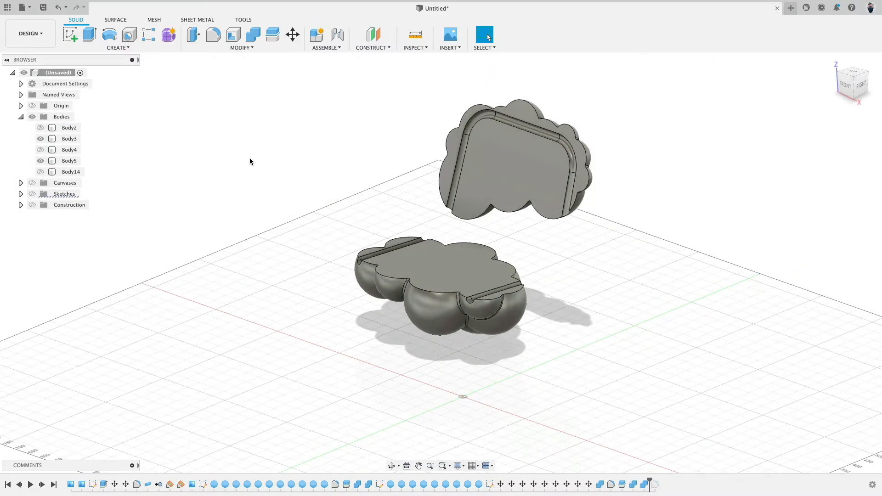
- Show the frame Body2, Body4 and Body14 again
click(41, 128)
click(41, 149)
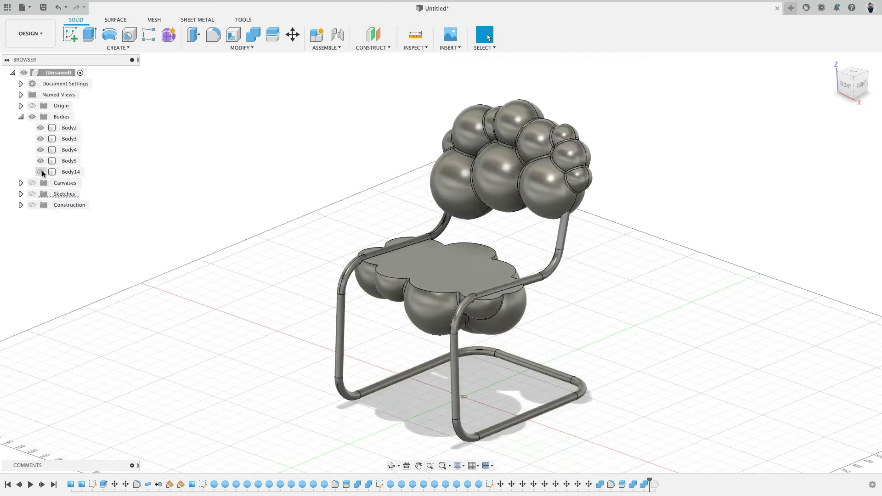
click(41, 172)
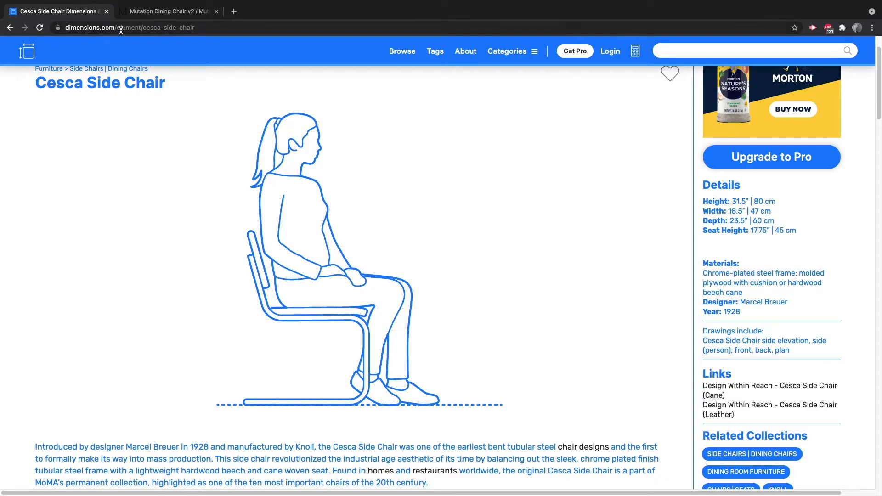
- Go to the Dimensions.com home page in Chrome and browse its catalogue of dimensioned drawings
drag(118, 28, 249, 41)
key(BackSpace)
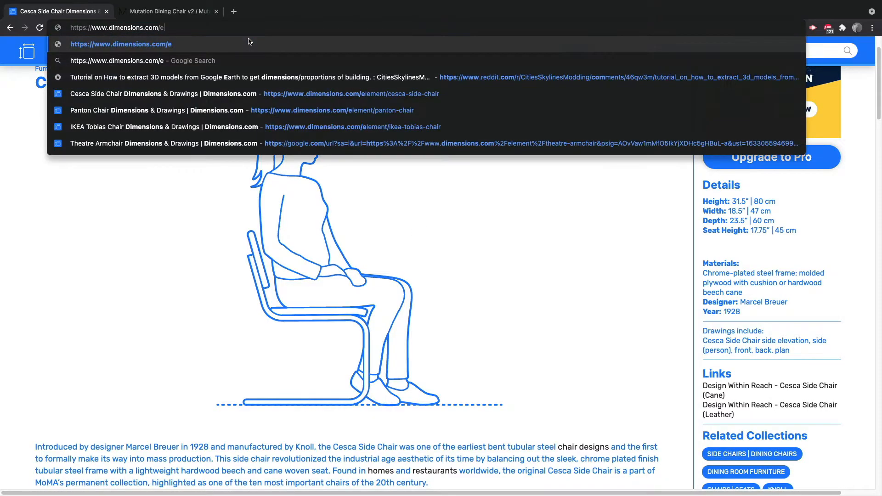
key(BackSpace)
key(Return)
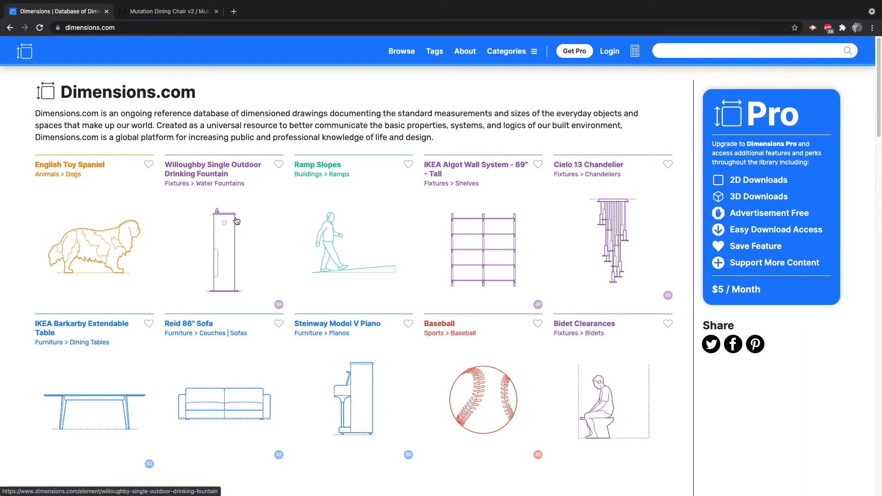
scroll(237, 221, down, 7)
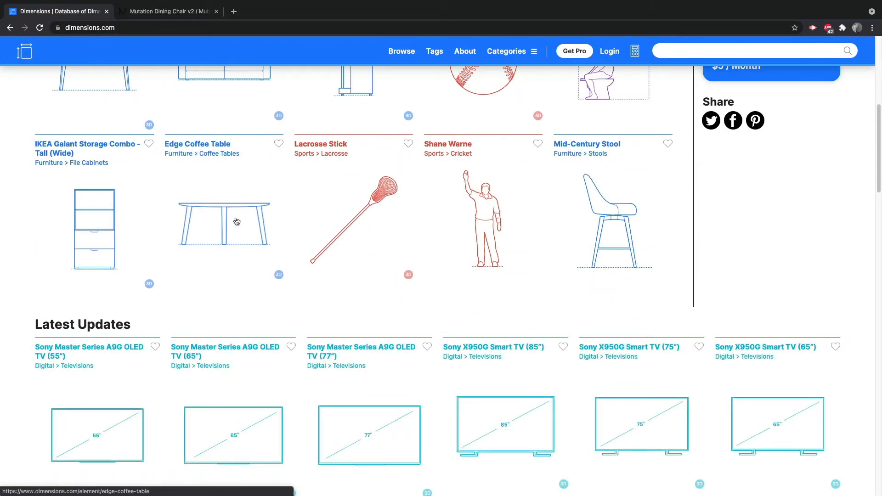
scroll(237, 221, down, 5)
scroll(237, 221, down, 2)
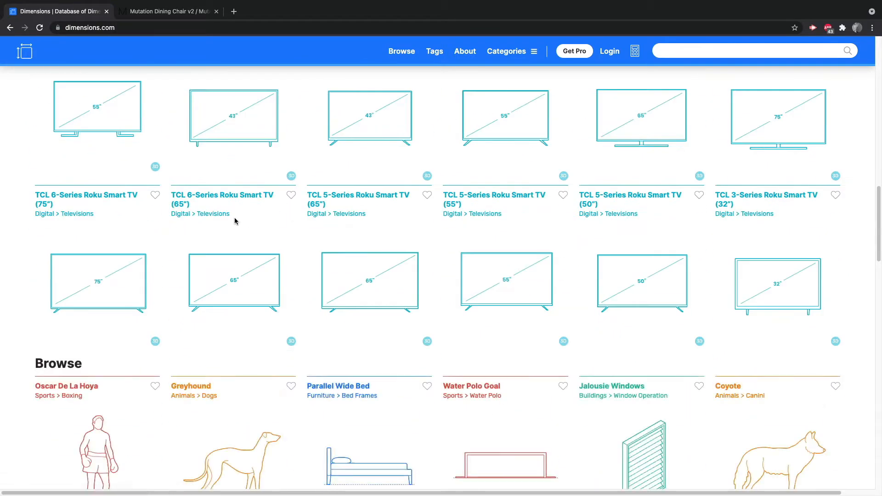
scroll(236, 221, down, 6)
scroll(236, 222, up, 13)
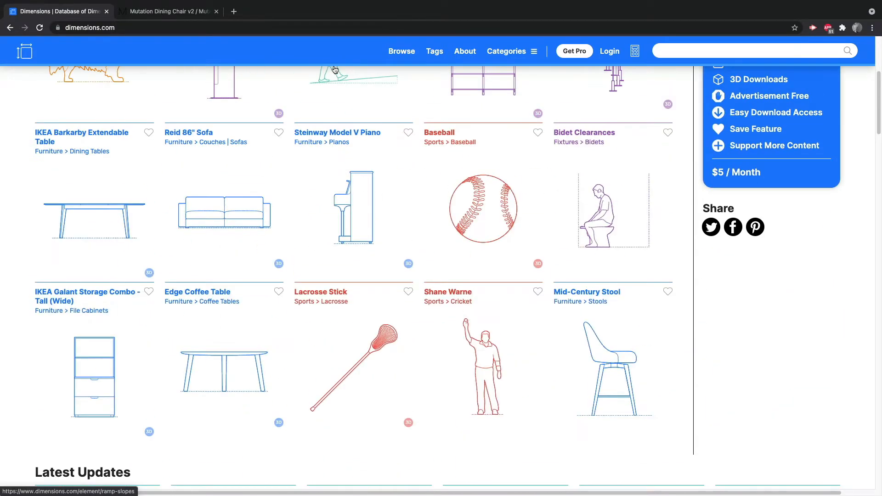
- Search Dimensions.com for "chair", open the Result Chair entry and look through its drawings and 3D model
click(699, 51)
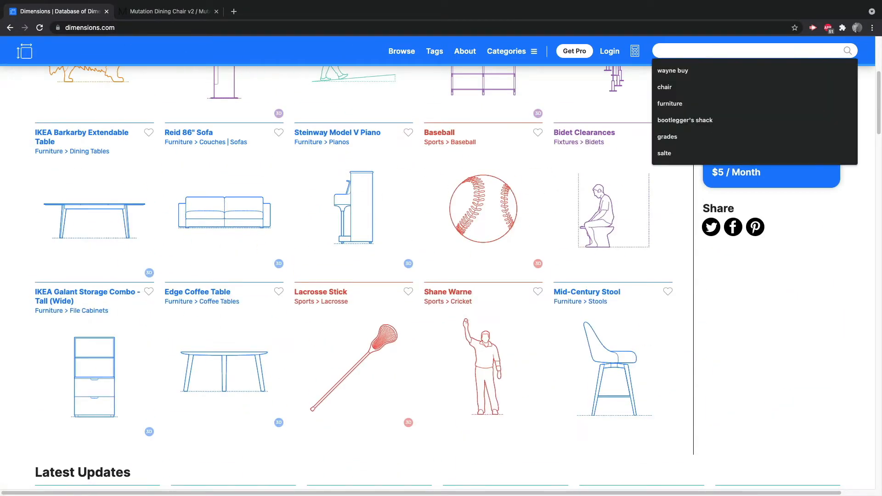
text(chair)
key(Return)
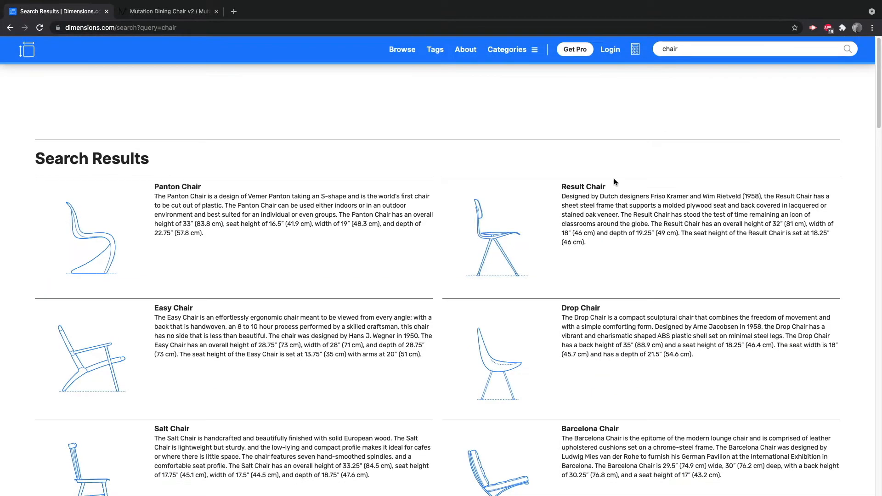
click(506, 226)
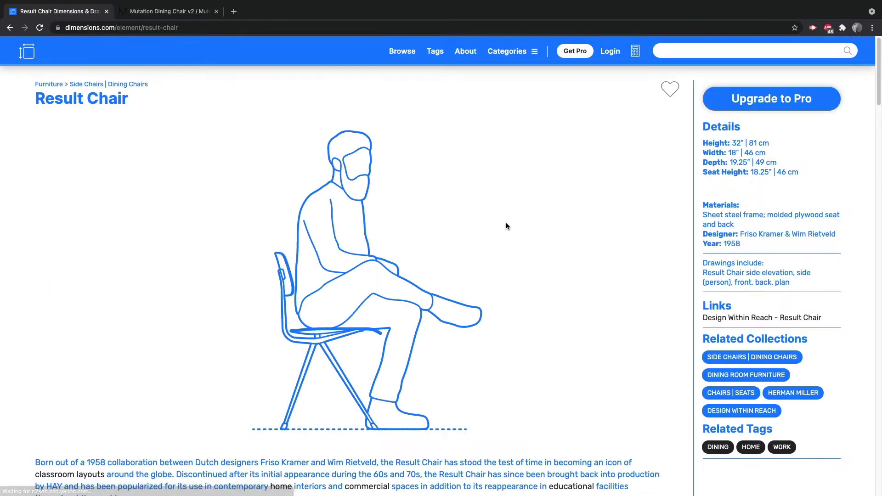
scroll(489, 226, down, 15)
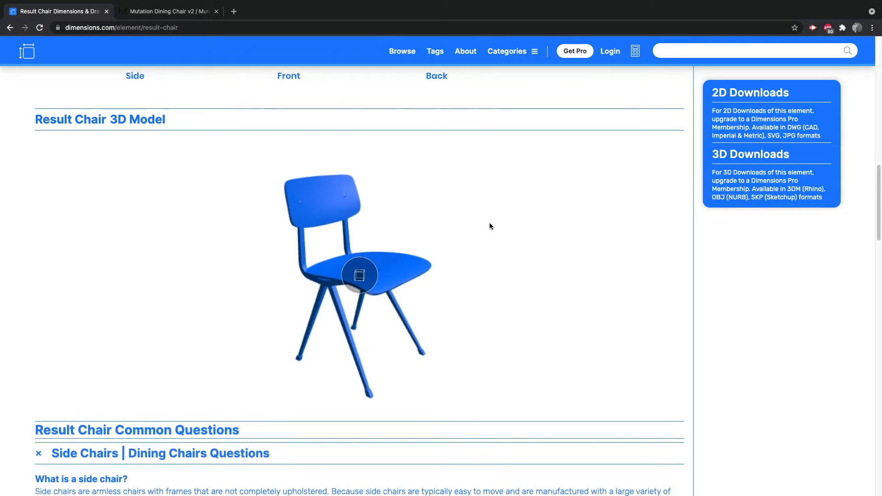
scroll(489, 225, up, 15)
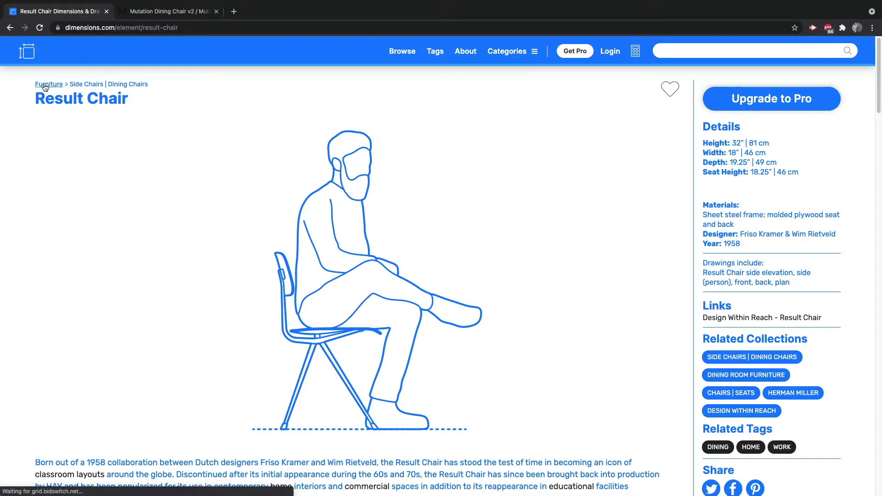
- Browse the Furniture category to the Side Chairs | Dining Chairs collection and open the Cesca Side Chair entry's dimensioned drawings
click(49, 125)
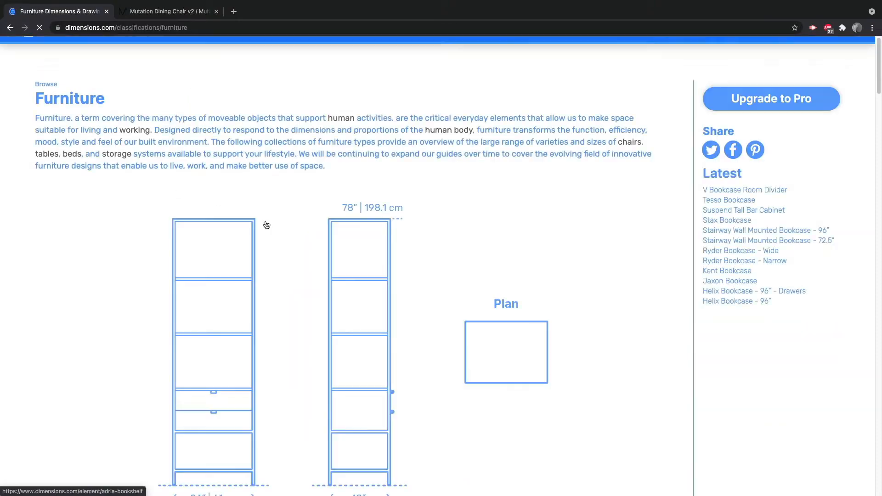
scroll(418, 236, down, 15)
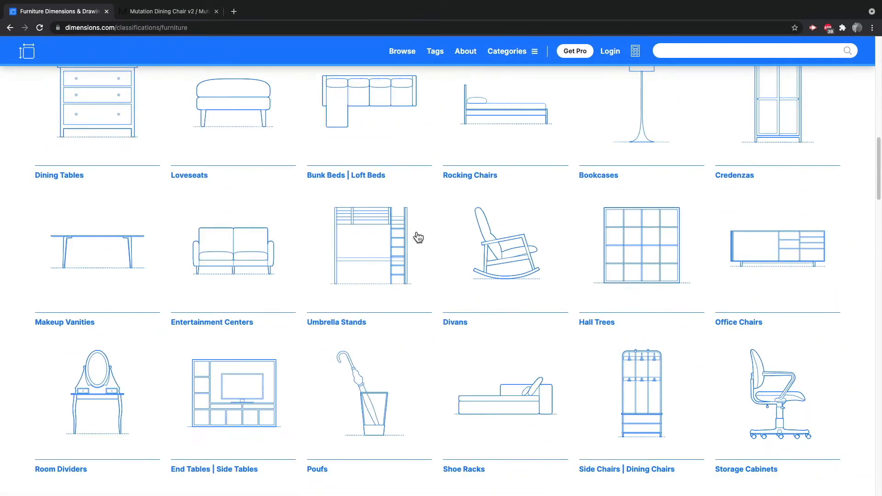
scroll(709, 324, down, 5)
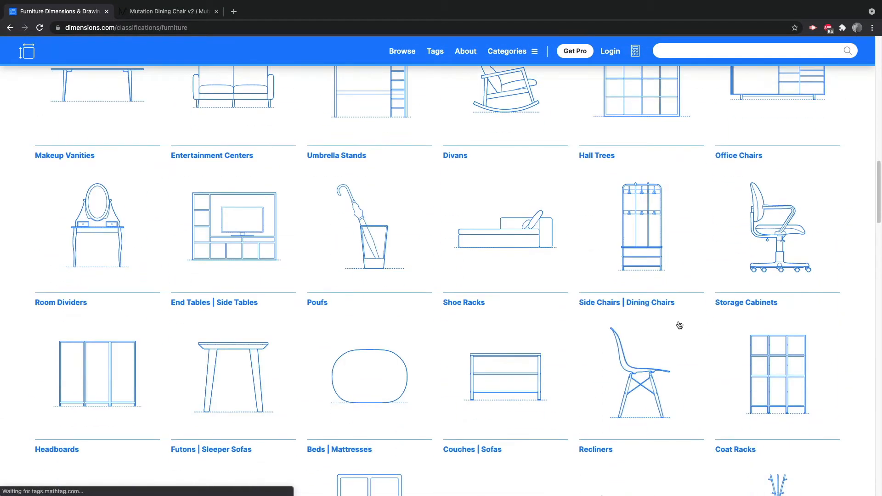
click(640, 375)
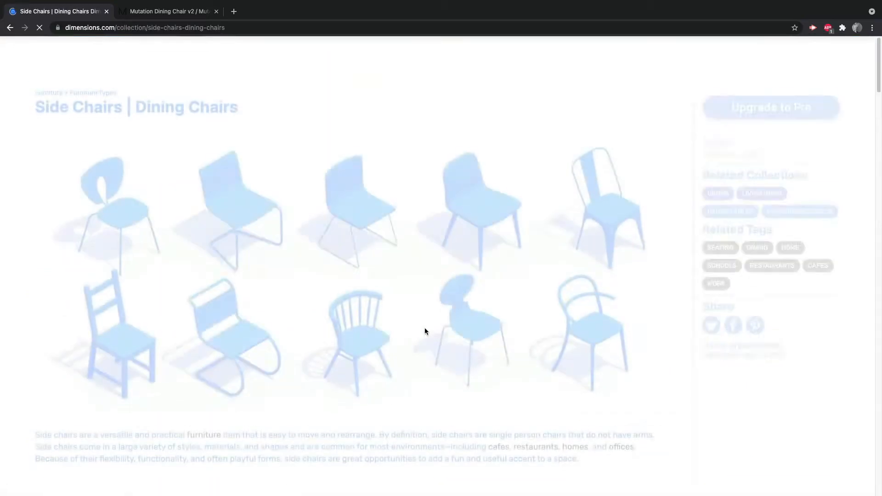
scroll(381, 273, down, 15)
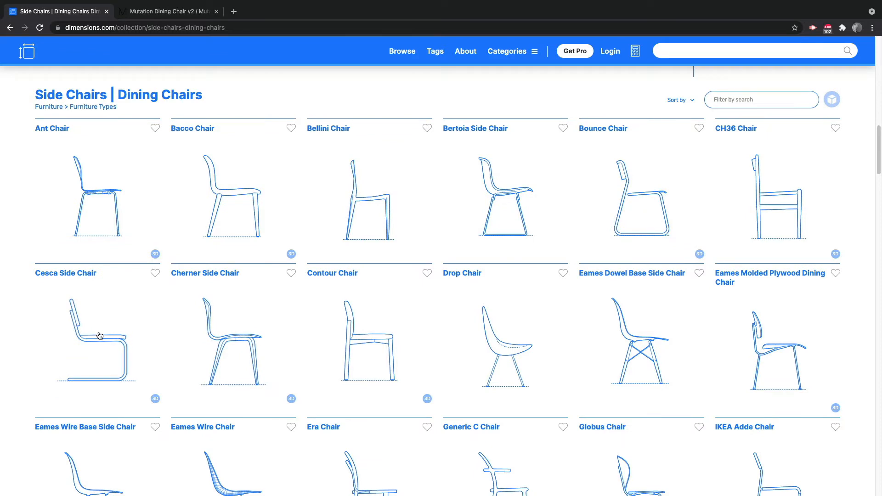
click(98, 336)
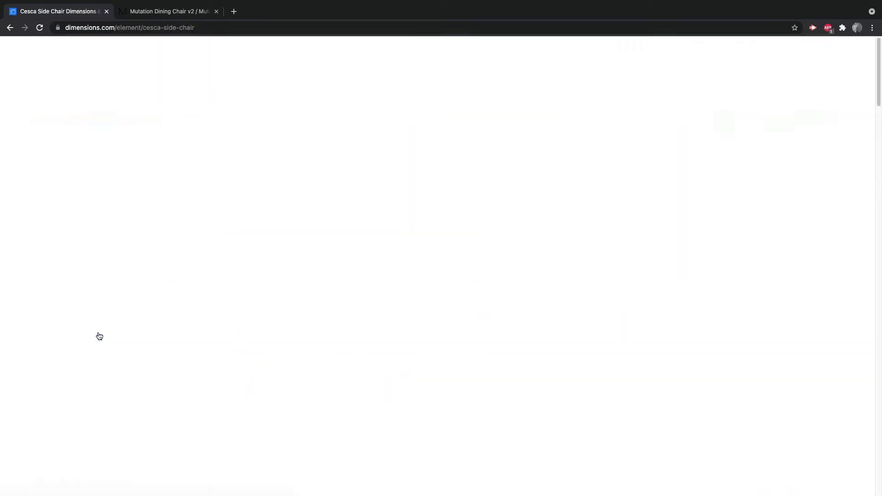
scroll(137, 317, down, 8)
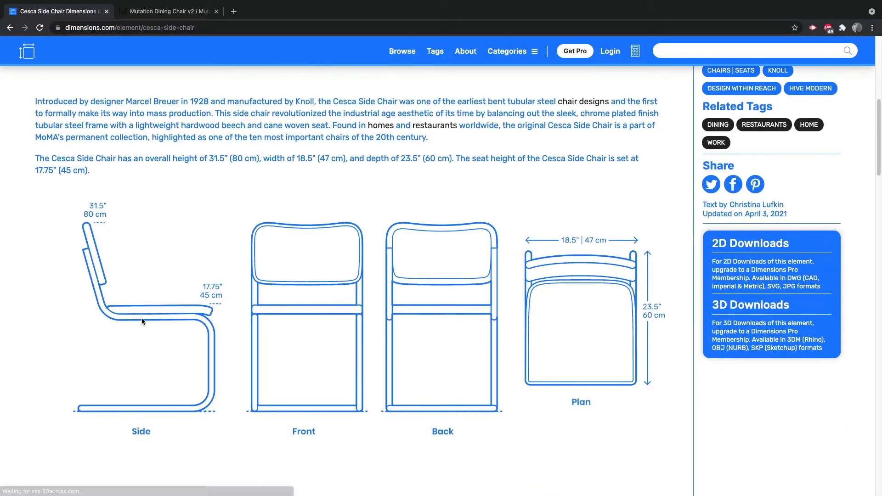
- Capture separate screenshots of the Cesca Side Chair's side view and front view drawings
right_click(252, 280)
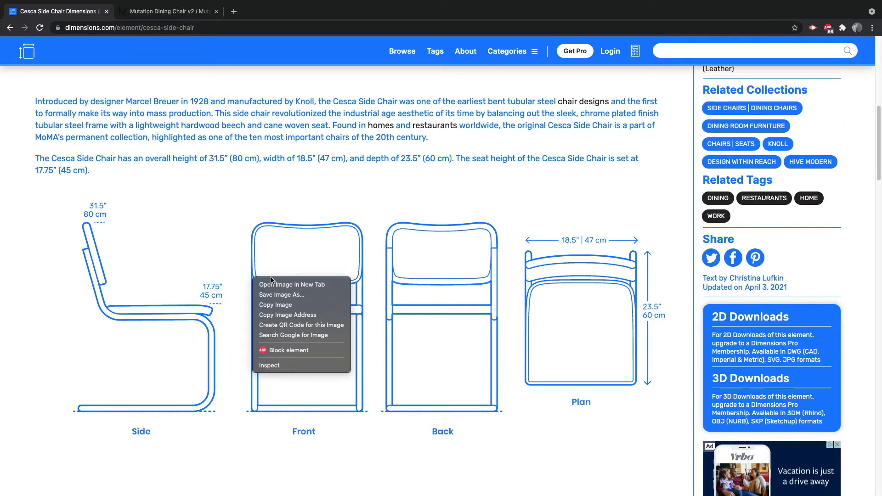
click(279, 223)
mouse_move(280, 222)
mouse_down()
mouse_move(339, 225)
mouse_move(330, 208)
mouse_move(285, 211)
mouse_up()
key(super+shift+4)
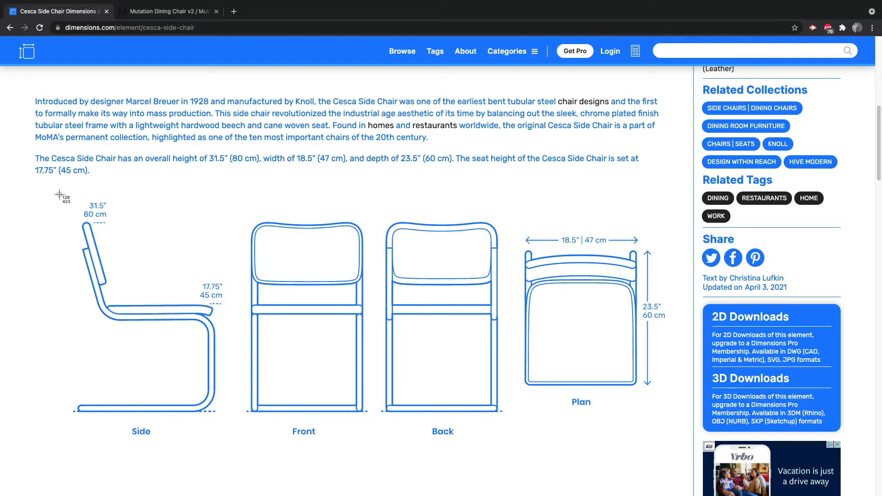
mouse_move(52, 189)
mouse_down()
mouse_move(110, 305)
mouse_move(238, 457)
mouse_up()
drag(240, 203, 382, 458)
- Switch to Fusion 360 and load the Desktop image Cesca Side Chair Side as a canvas in the empty design
key(super+Tab)
click(408, 246)
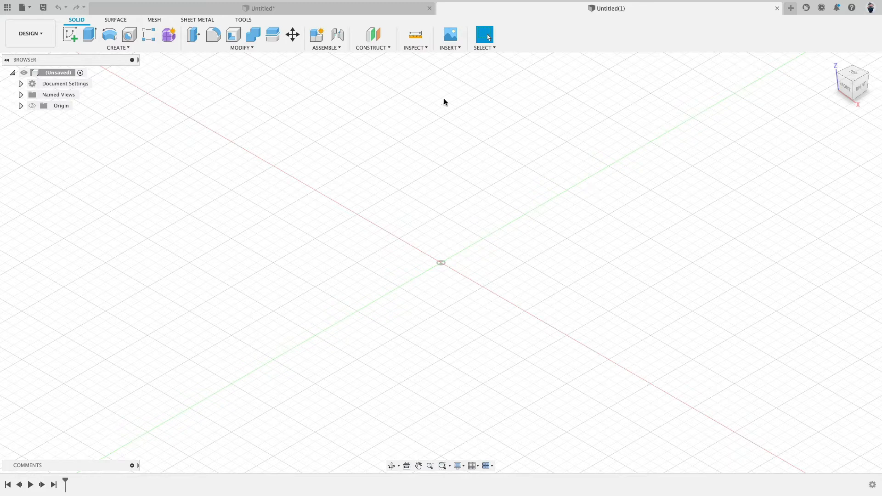
click(452, 47)
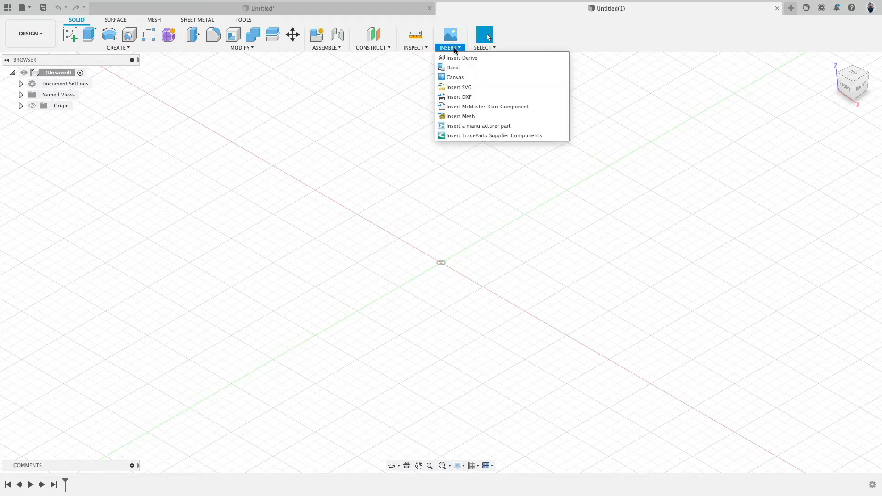
click(465, 77)
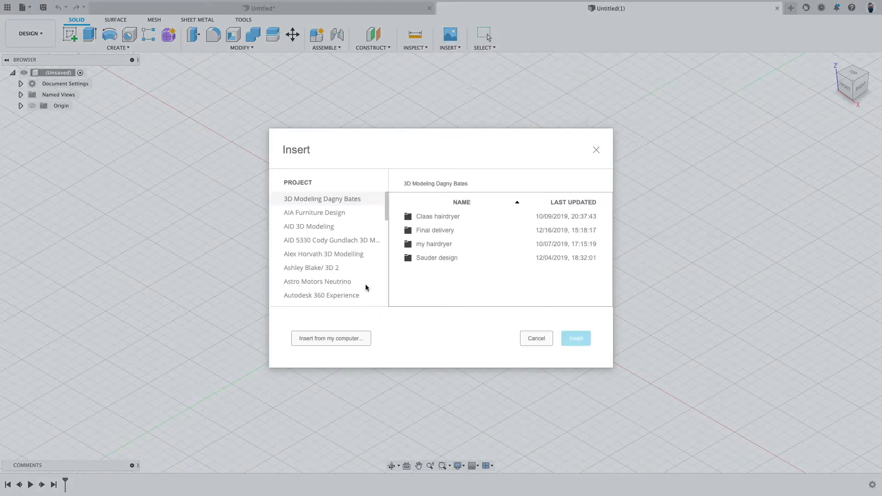
click(334, 339)
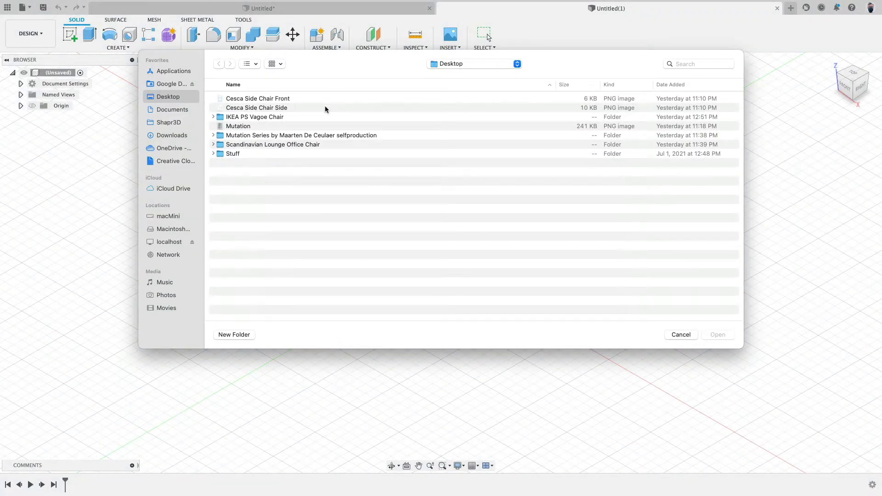
click(326, 109)
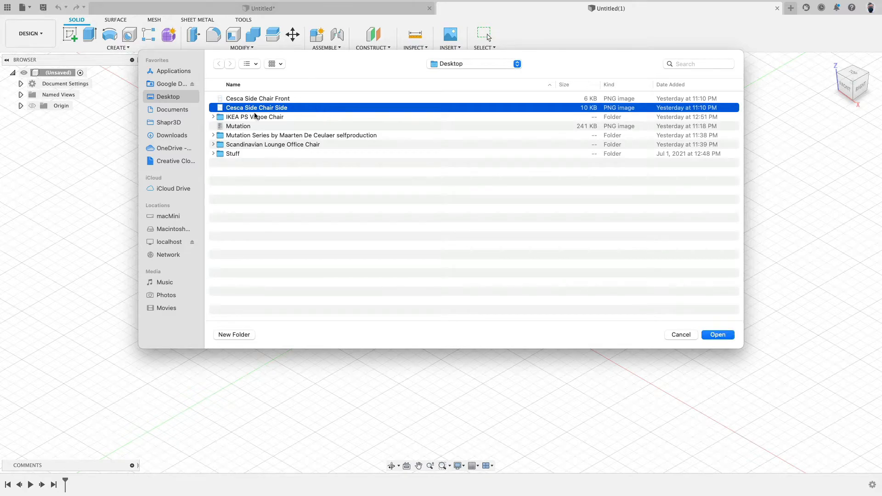
click(717, 335)
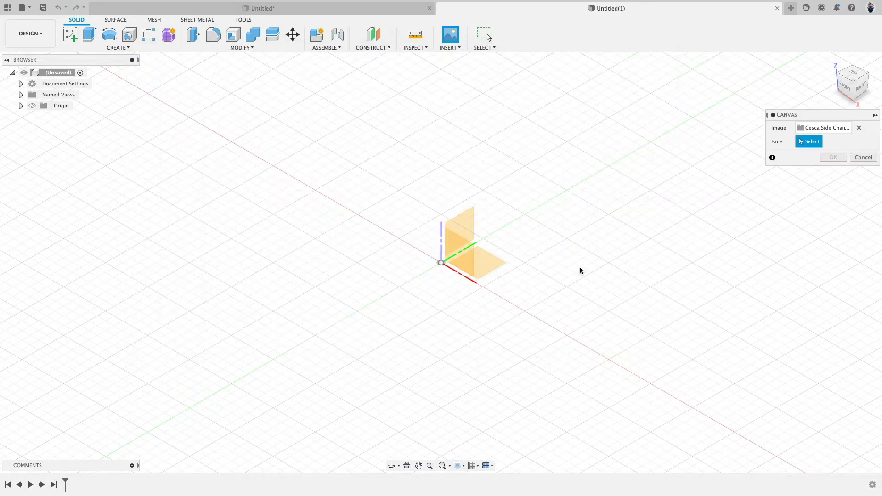
- Place the side-view canvas on the YZ plane and flip it horizontally
shift+middle_drag(399, 227, 510, 211)
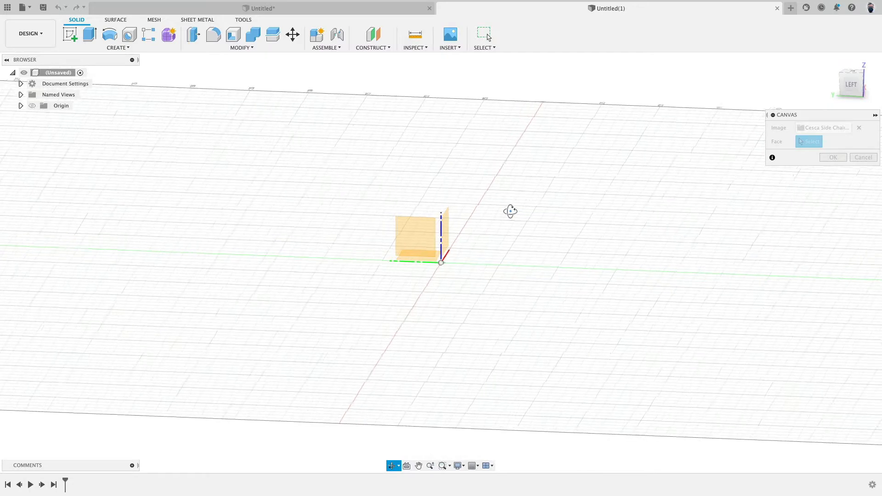
click(410, 224)
scroll(447, 276, up, 5)
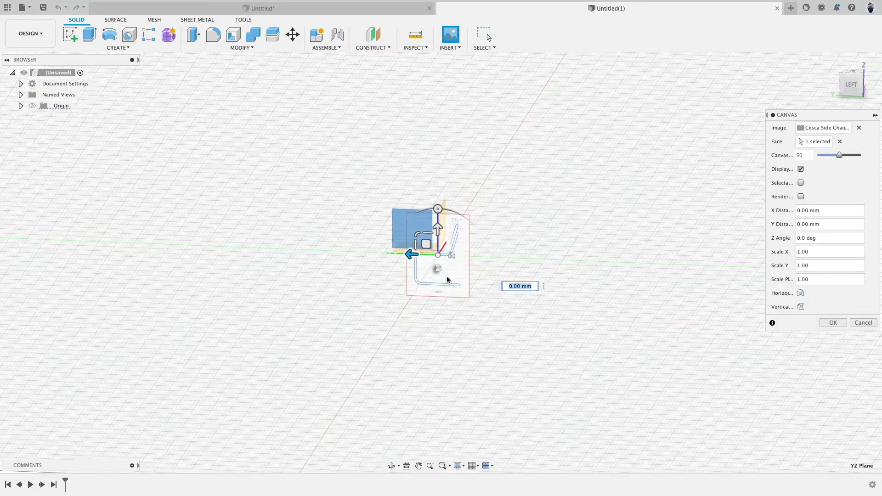
click(447, 246)
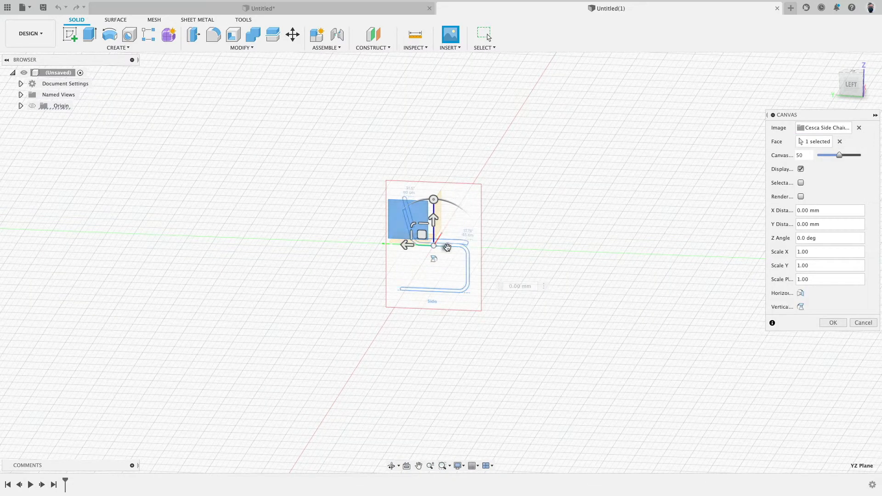
- Move the canvas up about 12.572 mm and sideways about 6.571 mm, aligning the front leg's outer edge with the vertical axis
drag(434, 220, 434, 154)
click(849, 83)
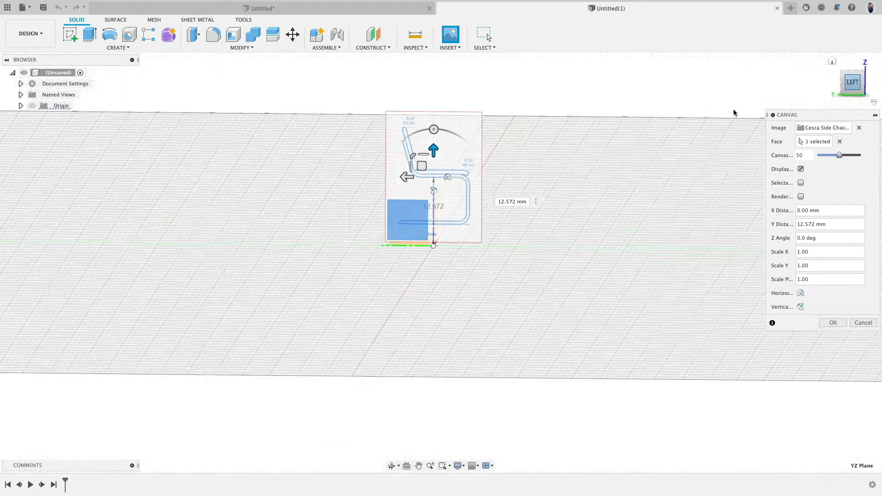
scroll(480, 197, up, 5)
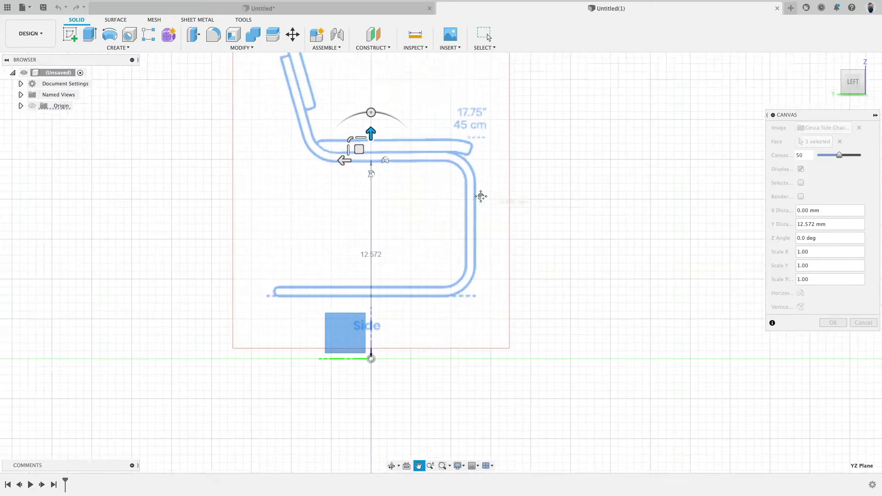
drag(467, 221, 357, 224)
drag(361, 221, 374, 224)
scroll(505, 243, up, 5)
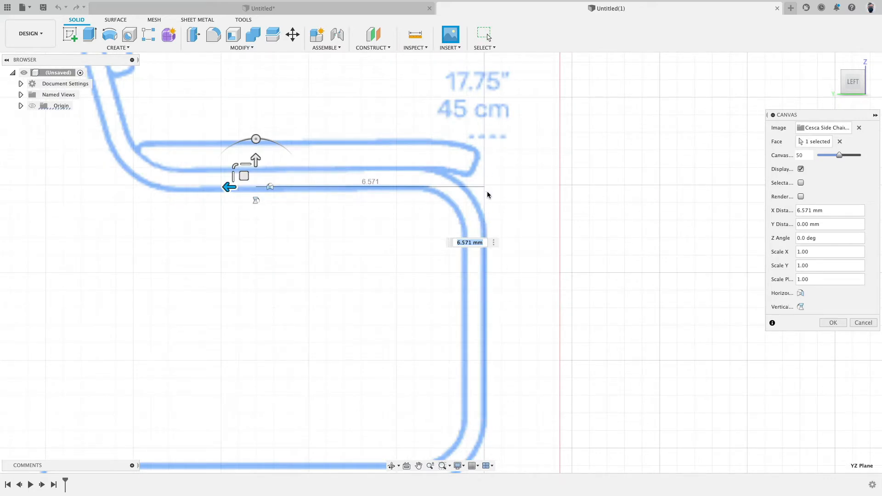
middle_drag(503, 242, 509, 152)
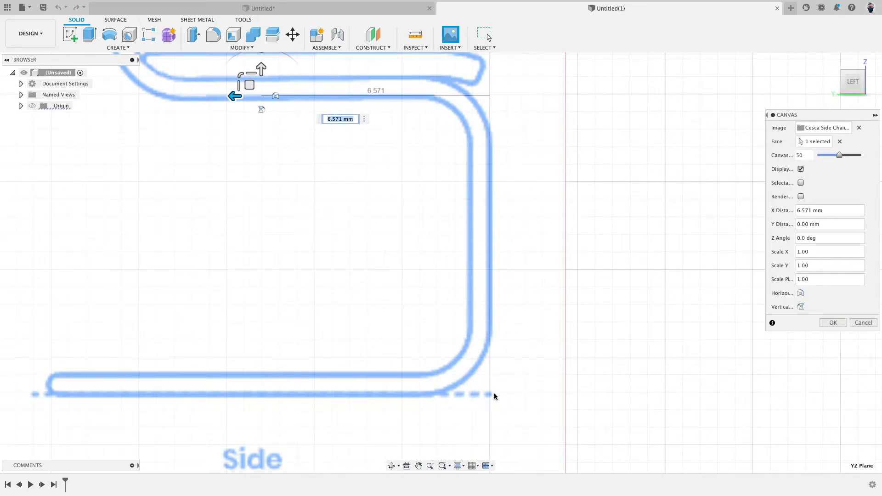
scroll(495, 397, down, 3)
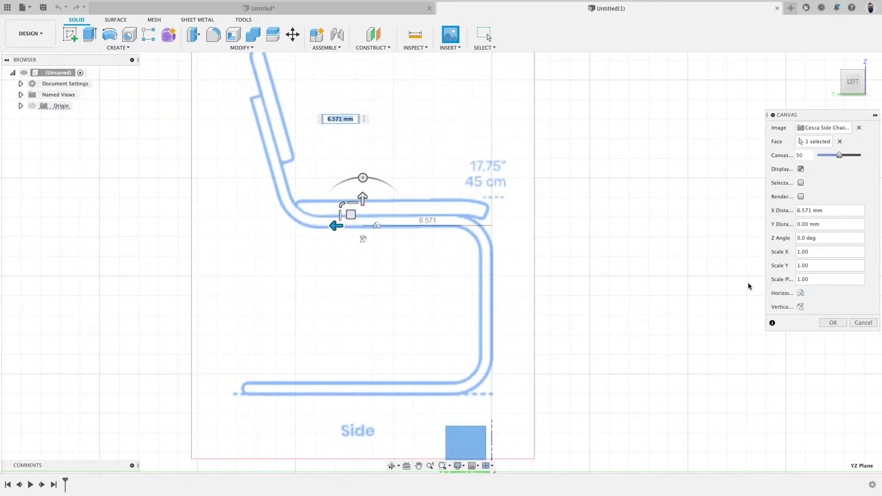
click(833, 323)
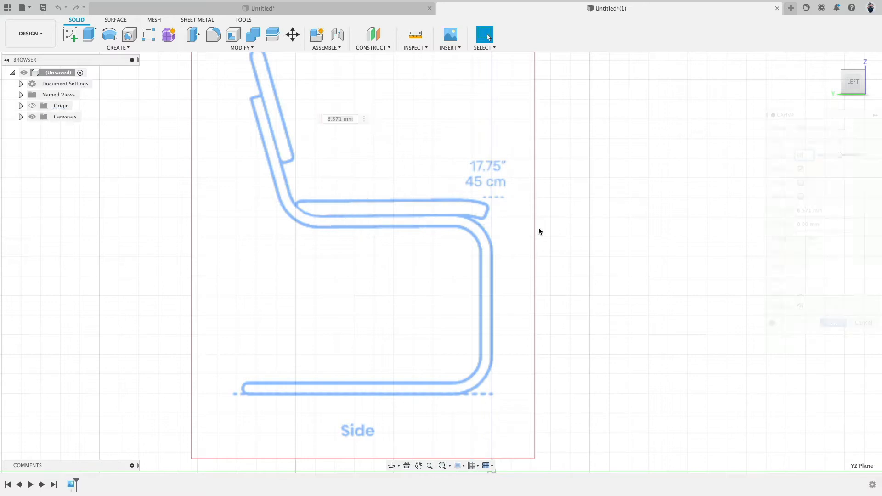
- Calibrate the Cesca Side Chair Side canvas between the dashed 45 cm seat-height mark and the dashed floor line below it
click(21, 117)
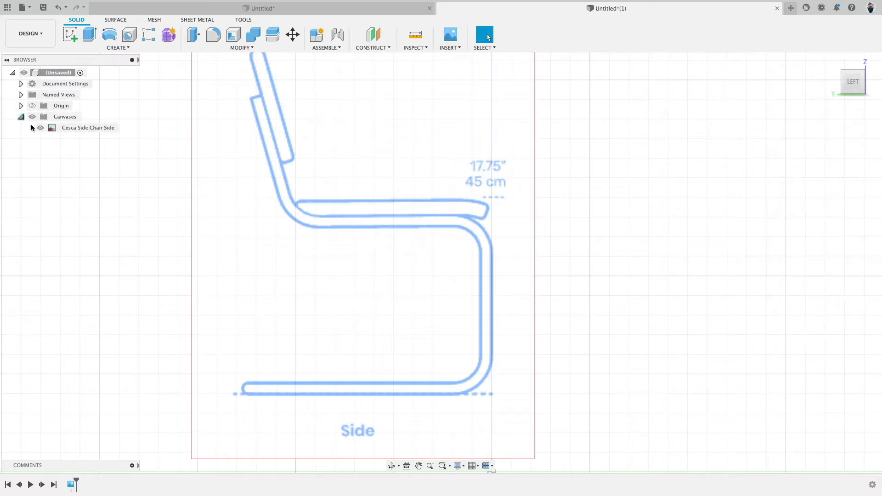
right_click(88, 128)
click(111, 159)
scroll(498, 197, down, 1)
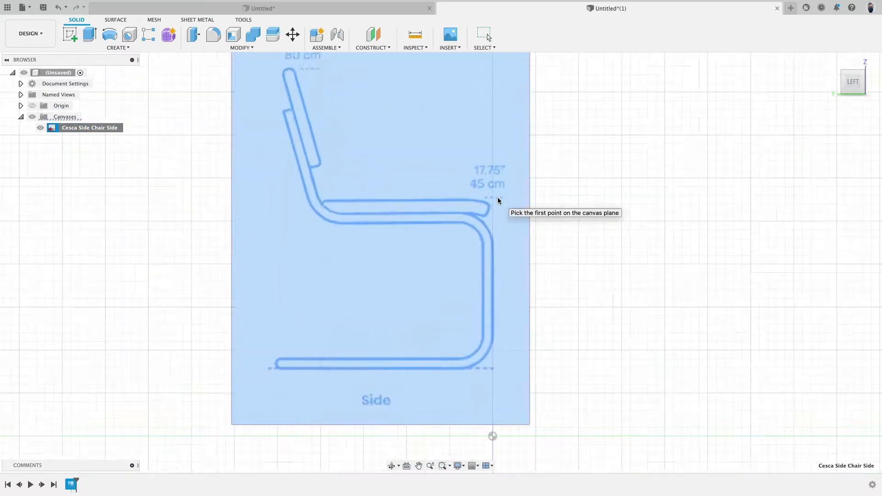
scroll(497, 197, up, 5)
click(486, 198)
scroll(485, 197, down, 1)
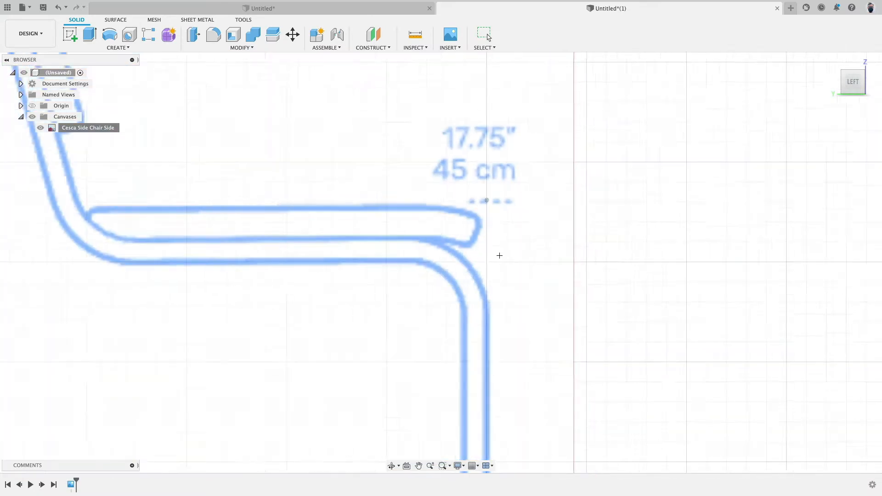
scroll(499, 252, down, 3)
middle_drag(507, 351, 514, 242)
scroll(509, 331, up, 6)
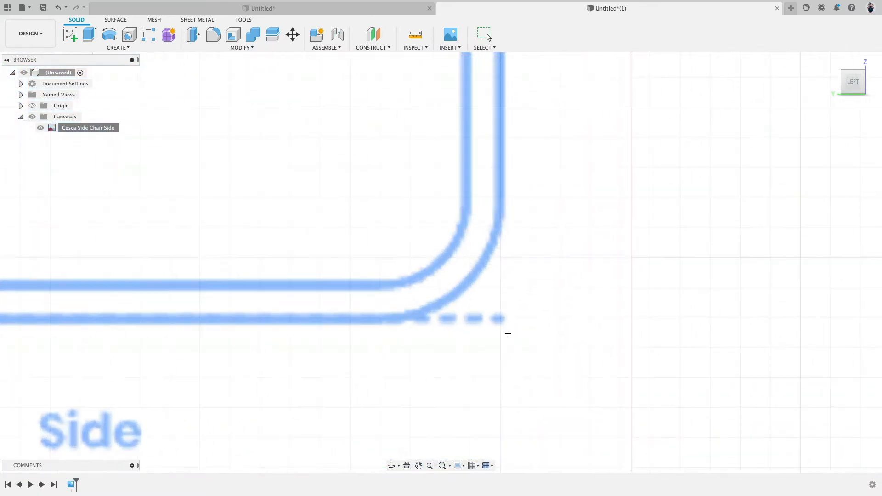
click(497, 310)
- Set the calibration distance for the seat height to 45 cm
scroll(555, 316, down, 3)
scroll(555, 316, down, 5)
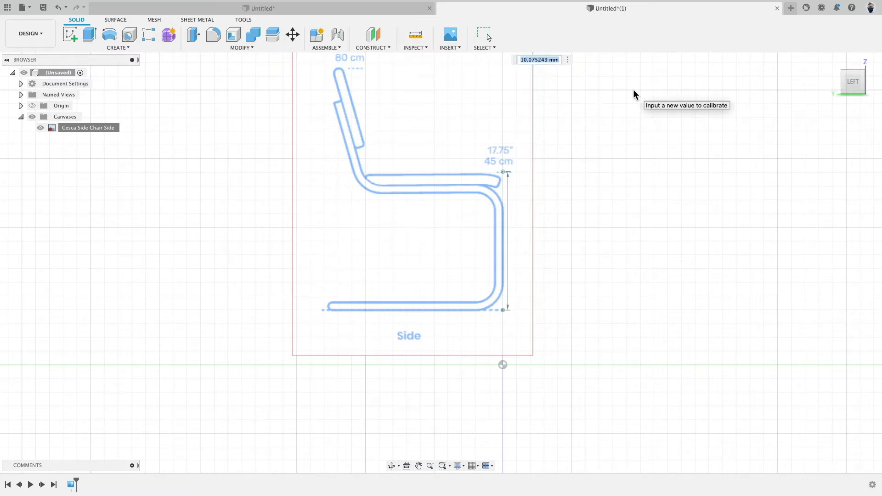
text(450)
key(shift+Left)
text(cm)
key(Return)
- Edit the canvas position, raising it about 374.522 mm so the floor line meets the ground axis, and shift it slightly toward the backrest side
scroll(571, 223, down, 3)
scroll(572, 219, down, 5)
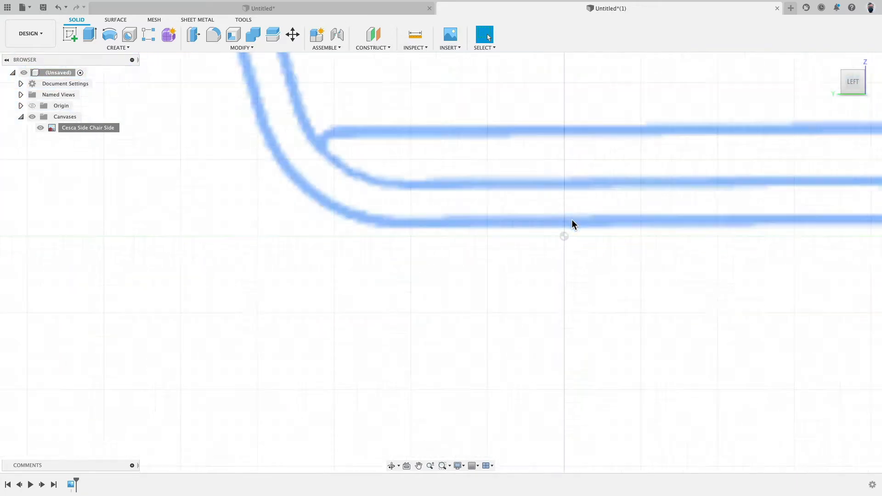
right_click(106, 123)
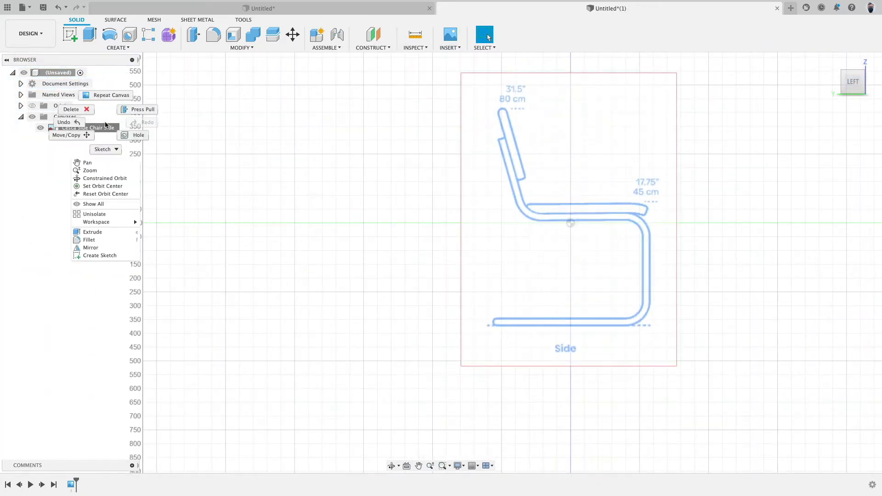
click(102, 129)
right_click(103, 127)
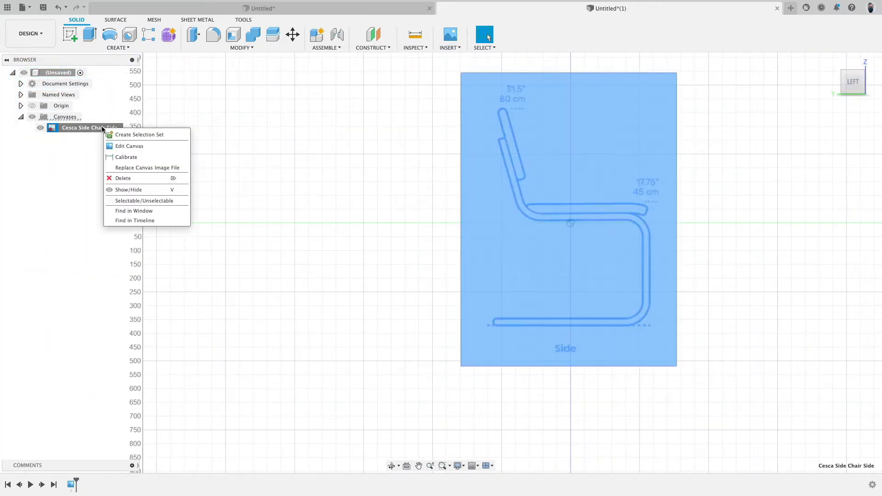
click(129, 146)
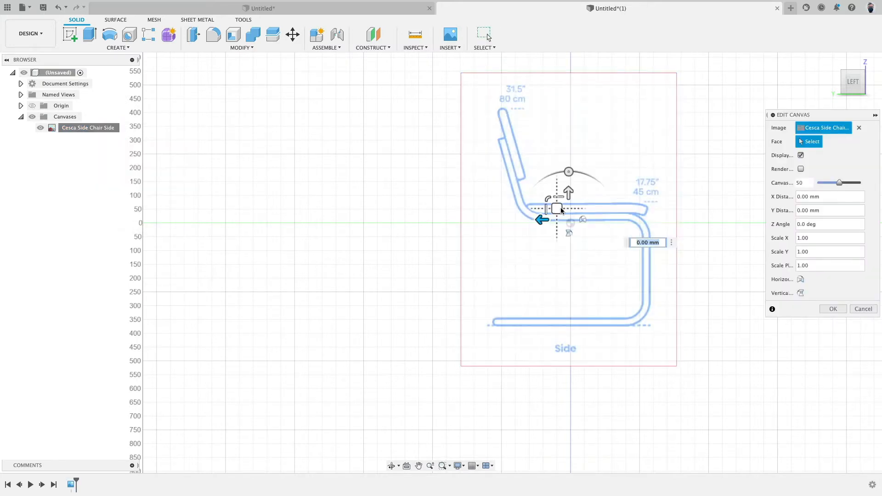
drag(569, 196, 588, 94)
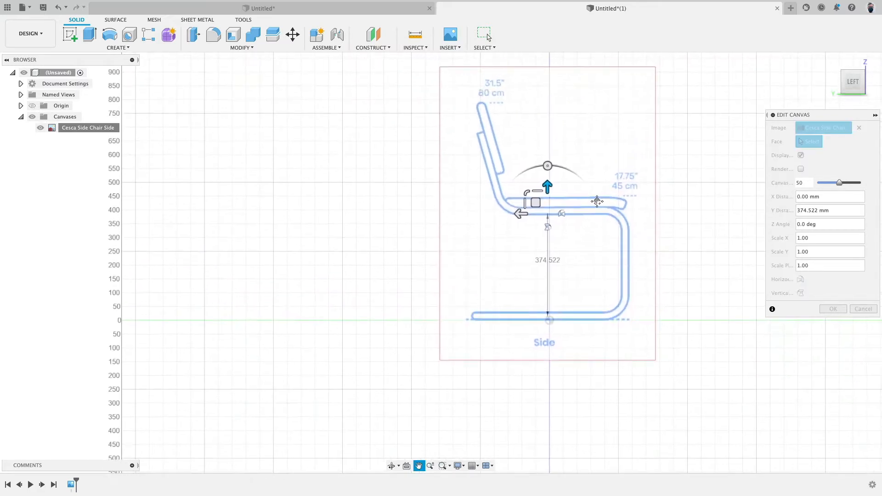
drag(532, 214, 510, 213)
click(827, 309)
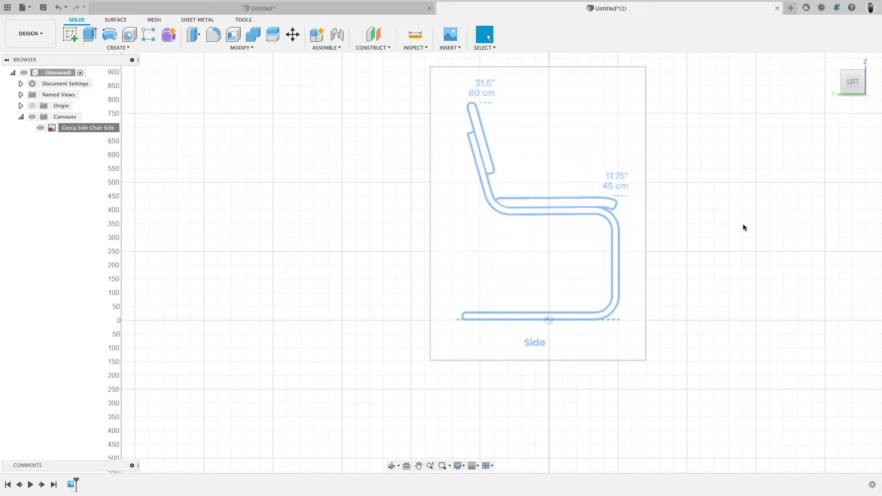
- Insert the Cesca Side Chair Front image as a canvas on the front XZ plane and raise it about 497.698 mm
shift+middle_drag(743, 225, 684, 218)
click(858, 82)
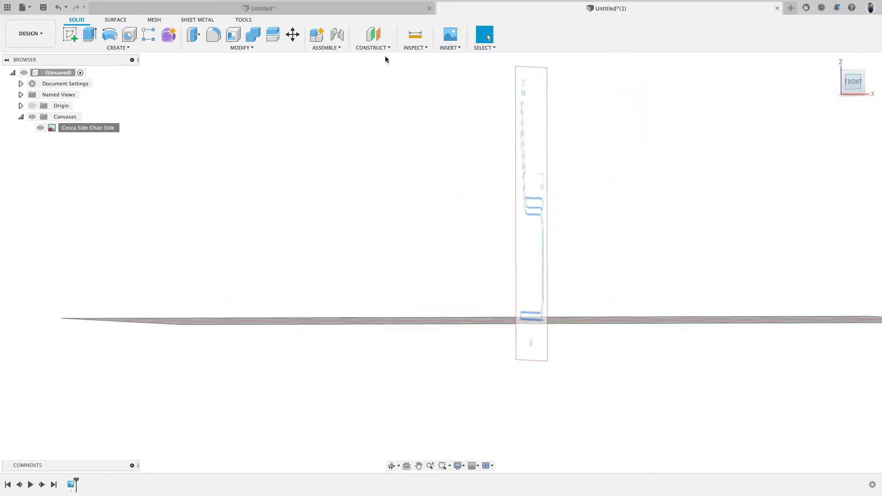
click(449, 49)
click(455, 78)
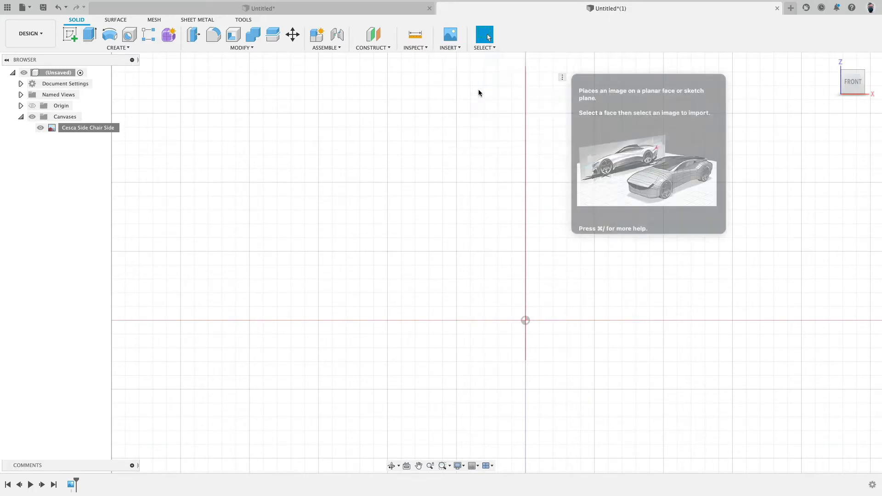
click(325, 335)
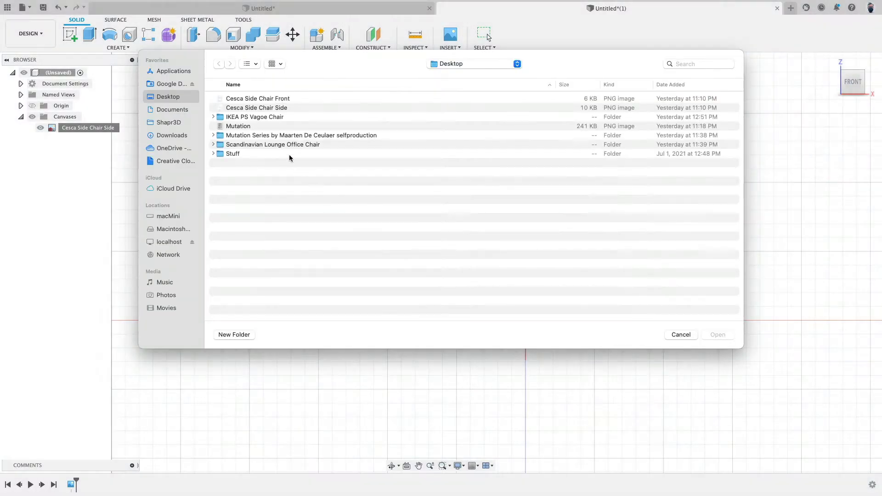
click(299, 98)
click(718, 335)
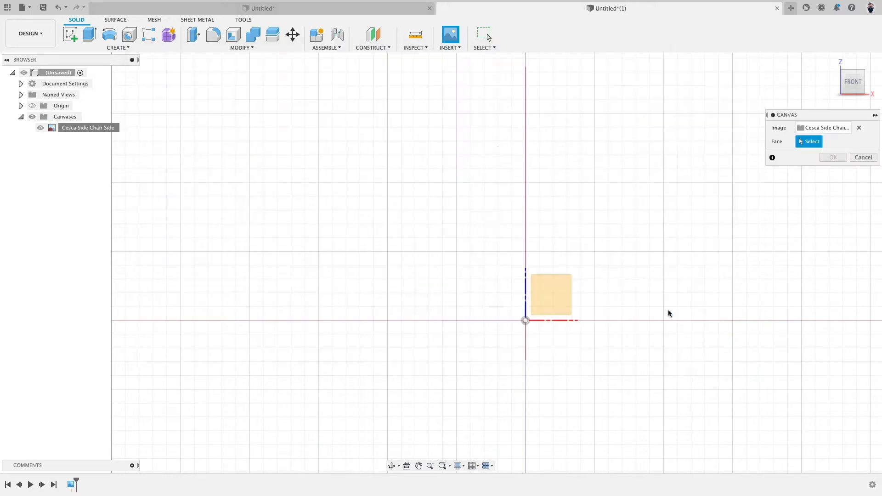
click(553, 293)
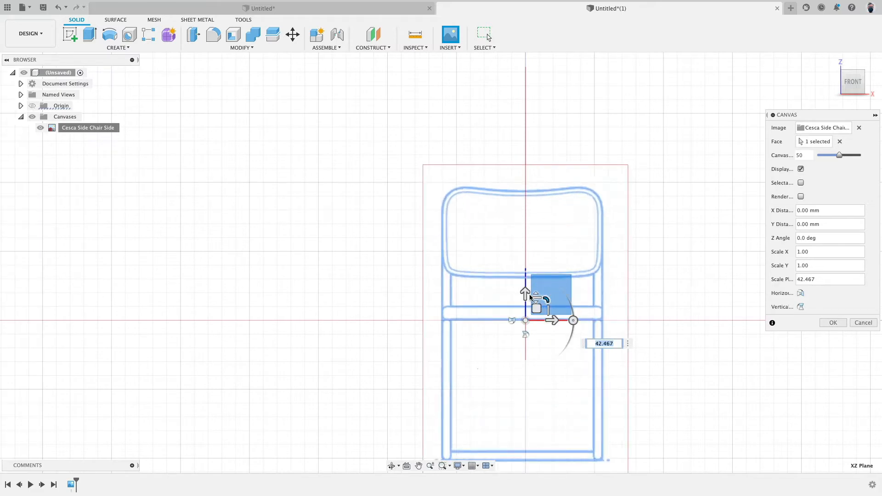
drag(529, 294, 549, 159)
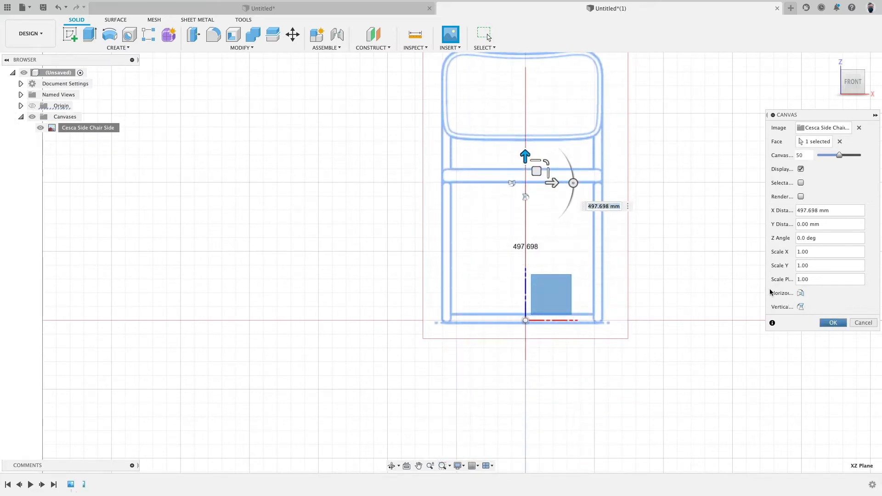
click(833, 323)
- Switch to the browser to check the Cesca Side Chair's overall width on dimensions.com, and return to the Fusion 360 design
key(super+Tab)
key(super+Tab)
key(super+Tab)
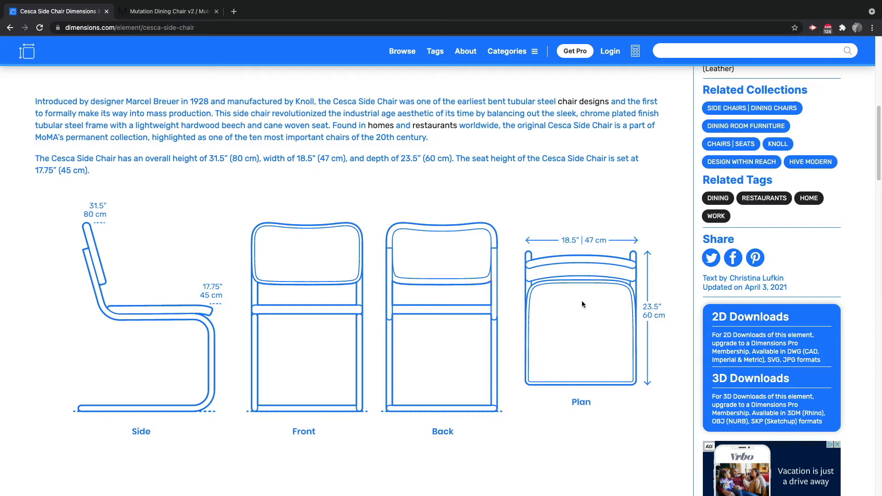
key(super+Tab)
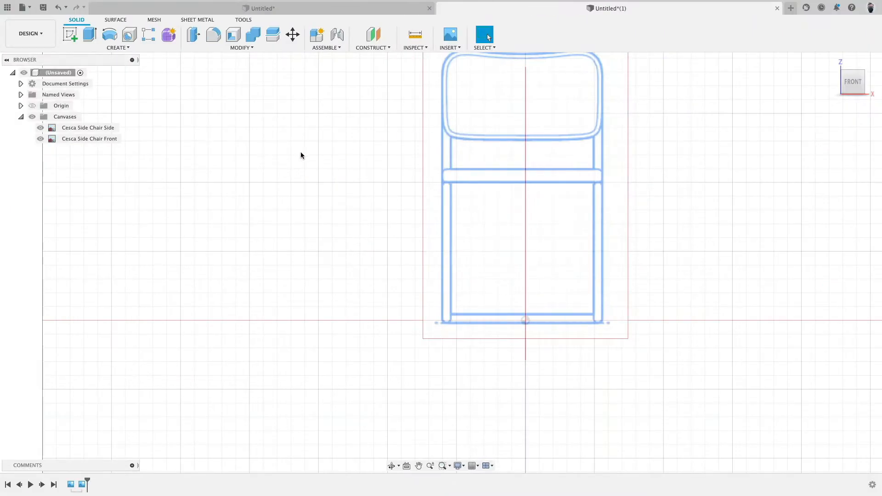
- Calibrate the Cesca Side Chair Front canvas between the outer edges of the two legs near the floor line
click(82, 139)
right_click(84, 139)
click(105, 168)
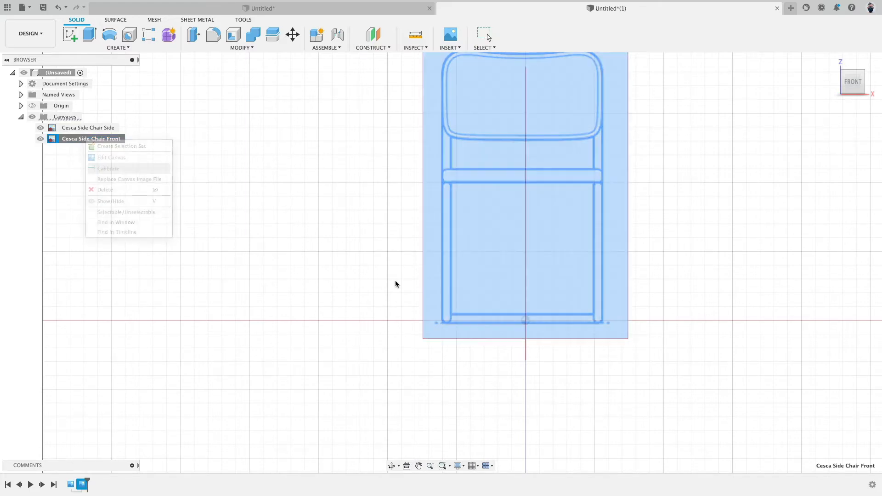
scroll(434, 335, down, 1)
scroll(437, 335, up, 5)
scroll(446, 330, up, 2)
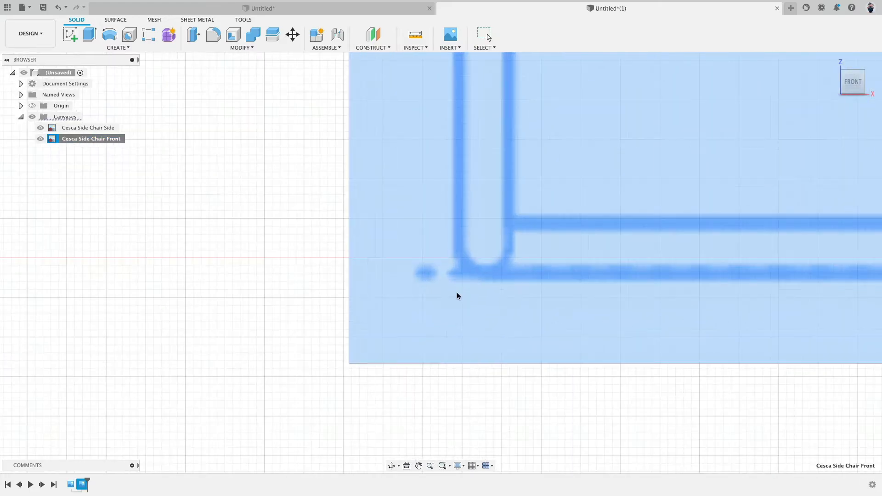
click(458, 258)
scroll(477, 345, down, 4)
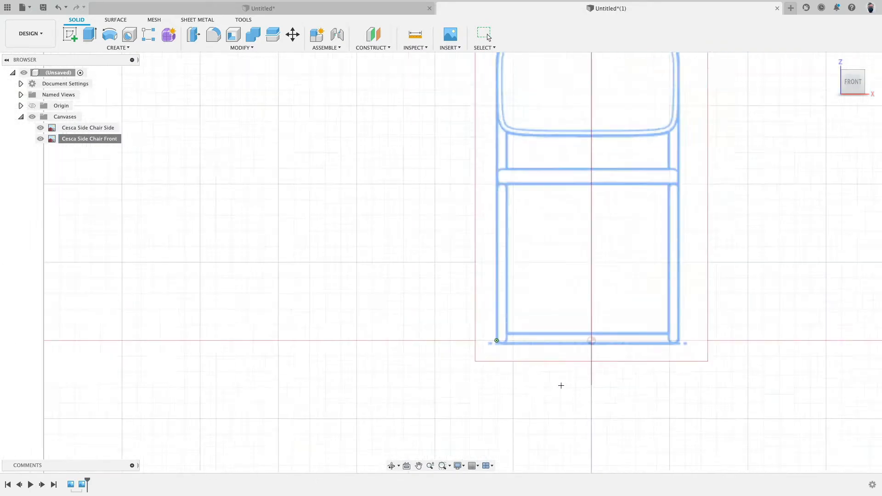
scroll(653, 332, up, 4)
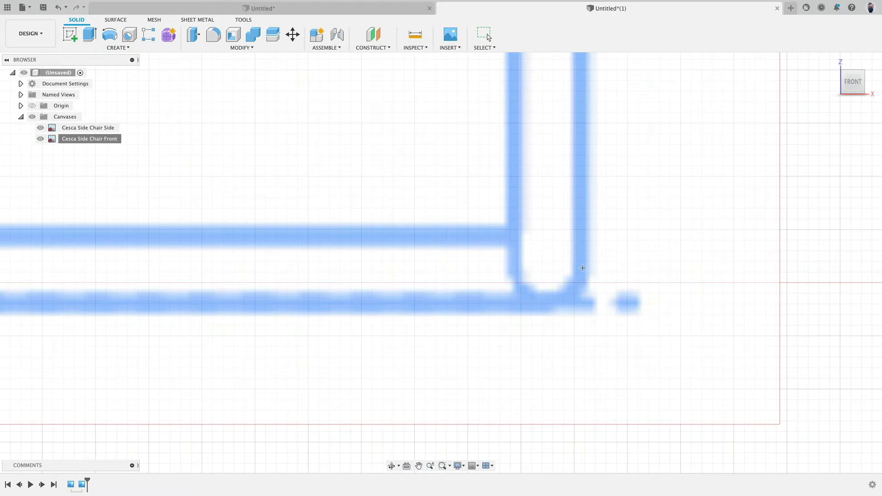
click(580, 282)
- Set the calibration distance for the front canvas's chair width to 470 mm
scroll(511, 360, down, 5)
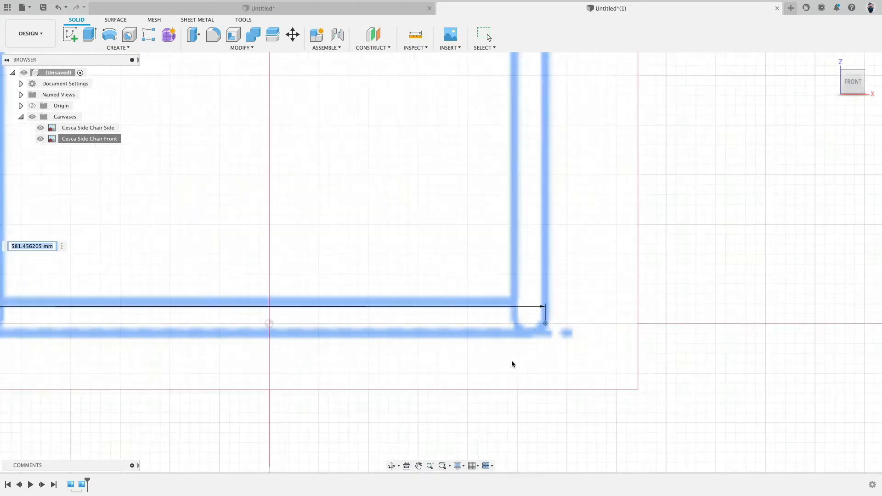
scroll(453, 364, down, 3)
text(470)
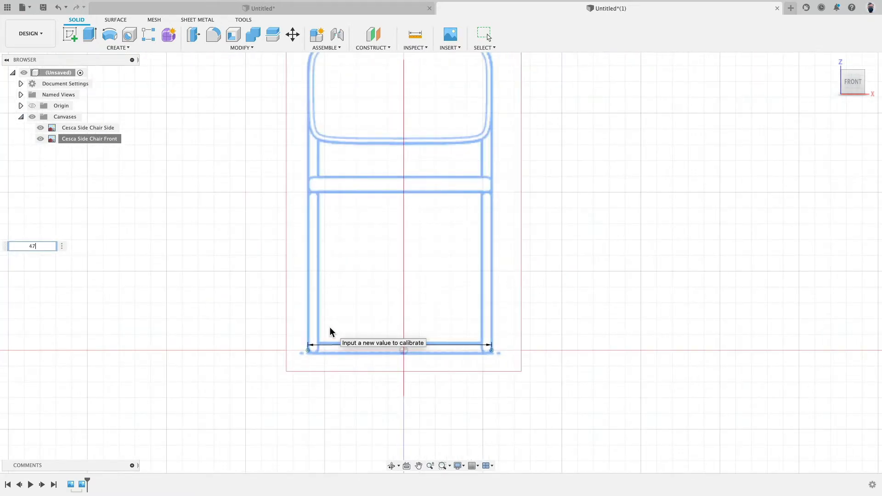
key(Return)
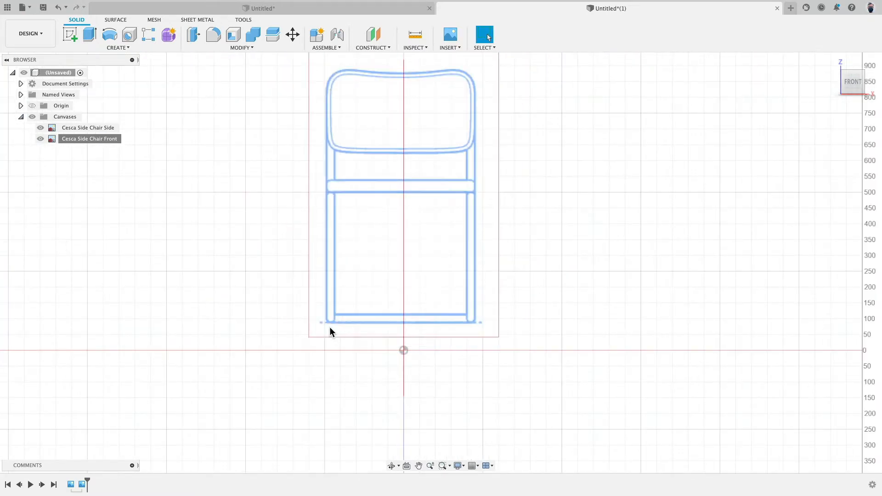
- Edit the front canvas position, lowering it about 85.704 mm, shifting it about 7.263 mm along X, and lowering it another 2.905 mm
right_click(103, 141)
click(136, 160)
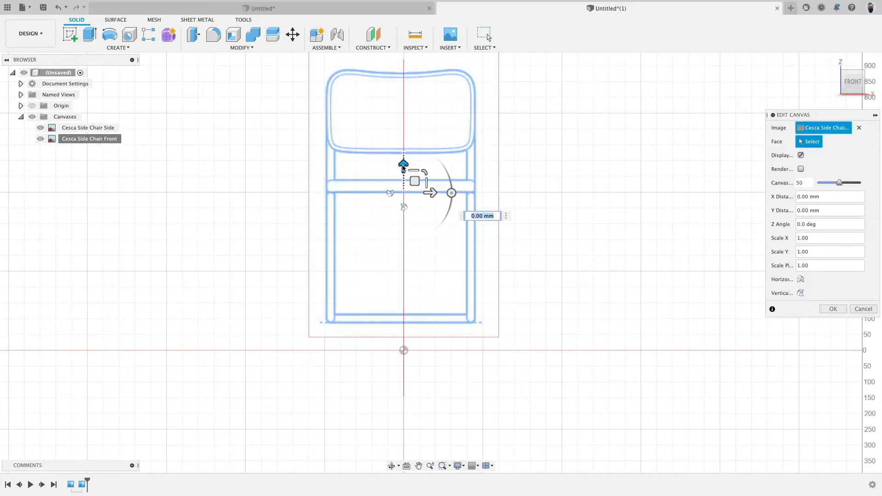
drag(404, 166, 404, 193)
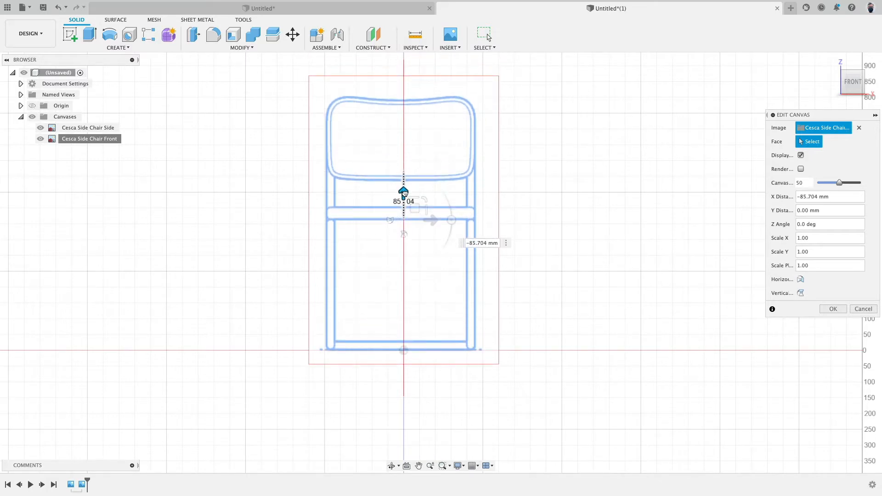
drag(429, 220, 434, 220)
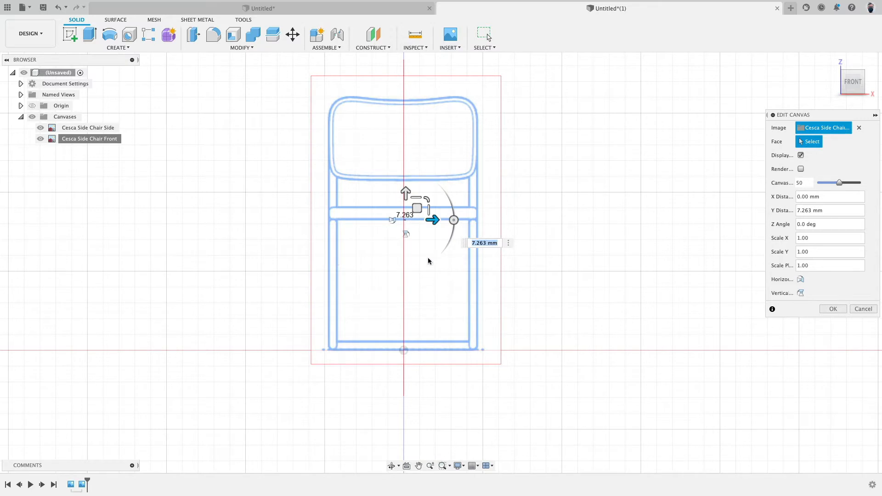
drag(404, 195, 404, 196)
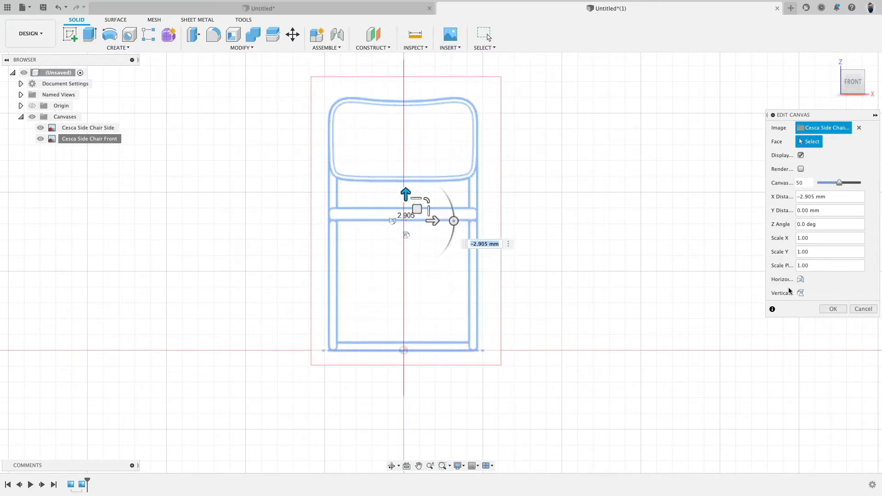
click(830, 311)
- Start a new sketch on the vertical origin plane that carries the side-view canvas
shift+middle_drag(550, 266, 617, 258)
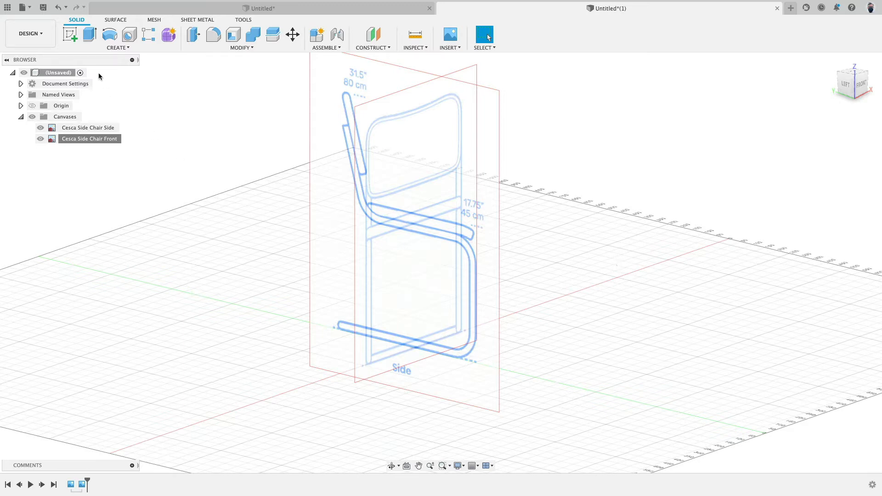
click(70, 34)
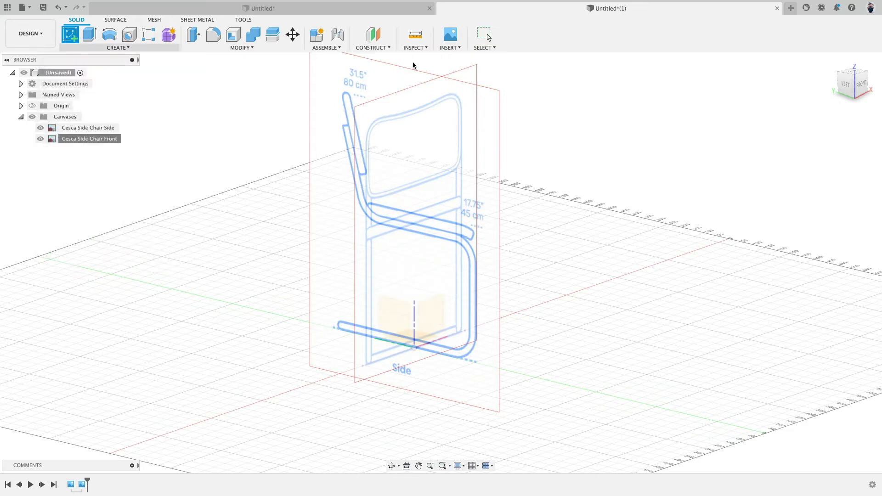
shift+middle_drag(501, 226, 287, 269)
click(341, 307)
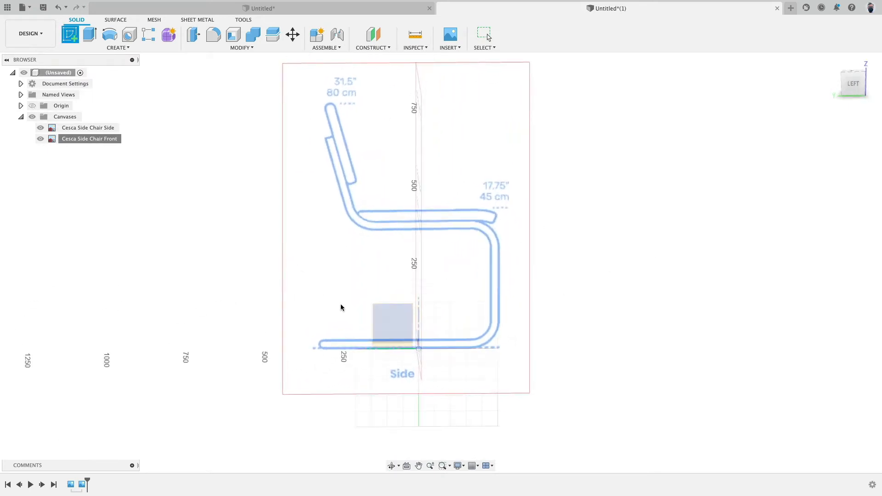
click(387, 315)
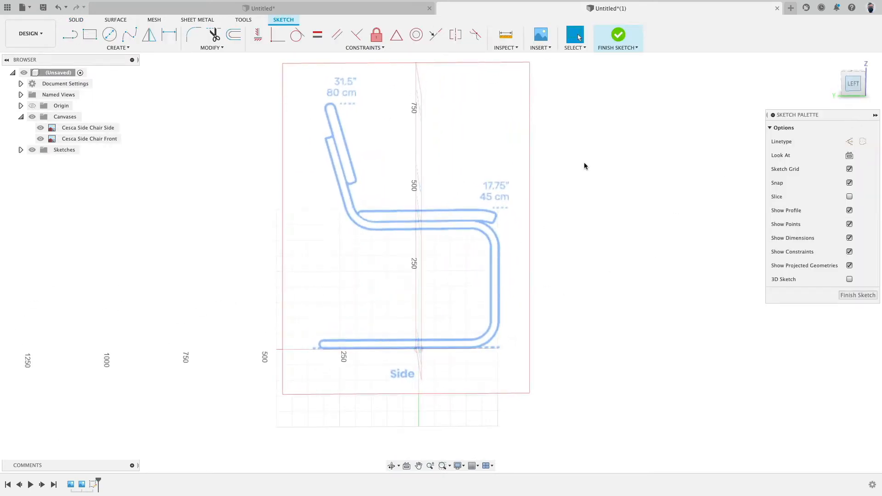
- Draw a closed line outline from the origin with a 450 mm front edge, sloped seat and backrest, and a top edge about 241 mm long, and finish the sketch
click(70, 36)
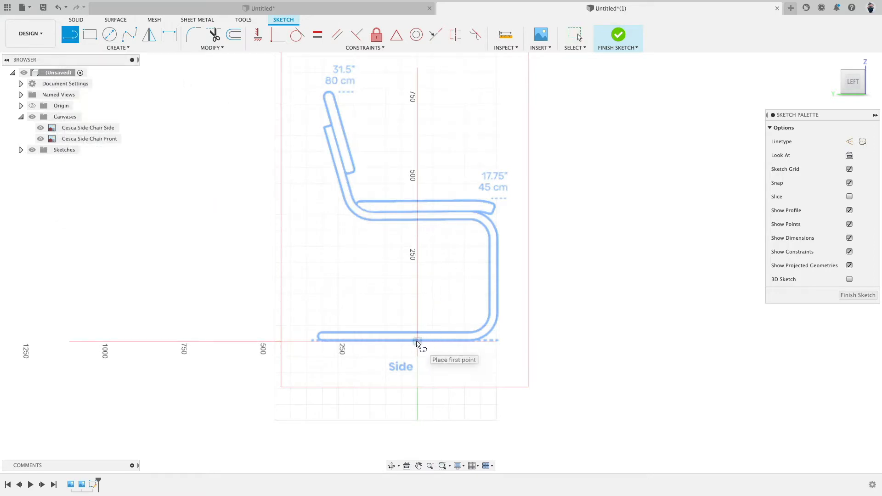
click(417, 341)
click(496, 342)
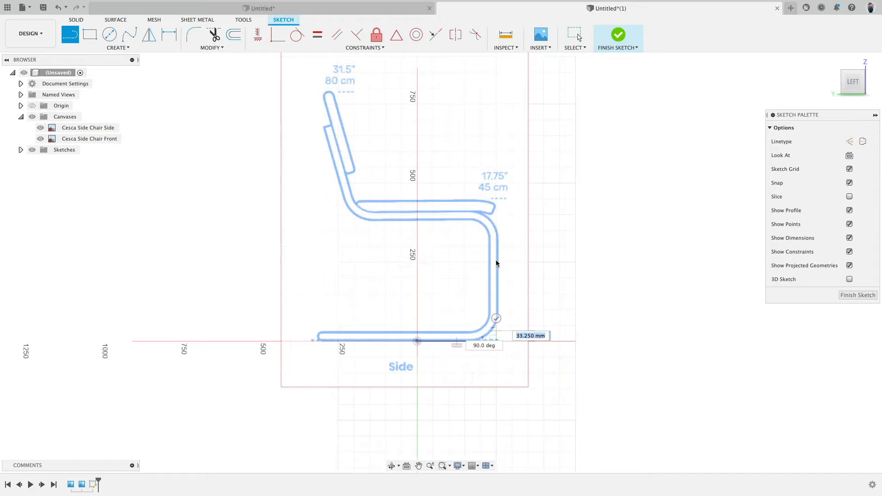
click(496, 200)
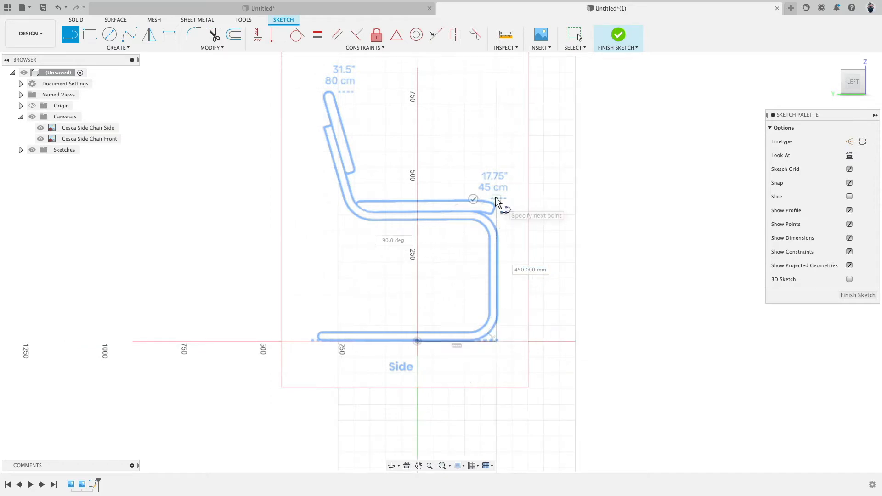
click(369, 221)
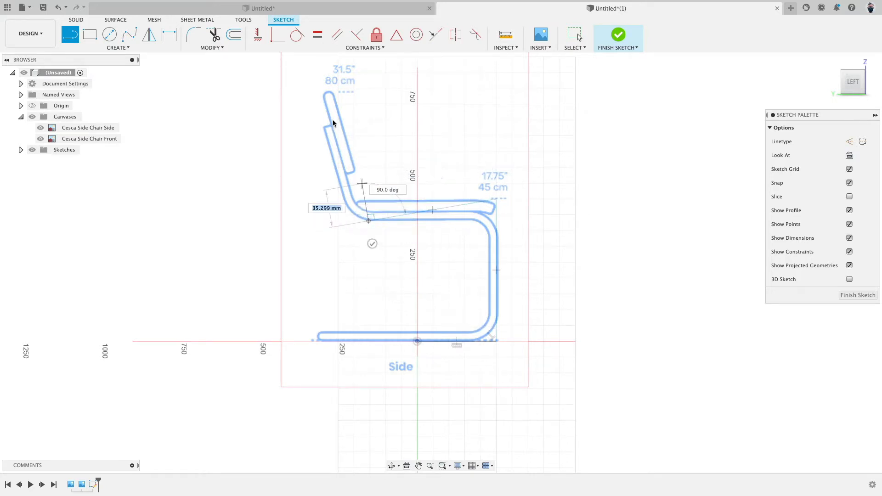
click(332, 92)
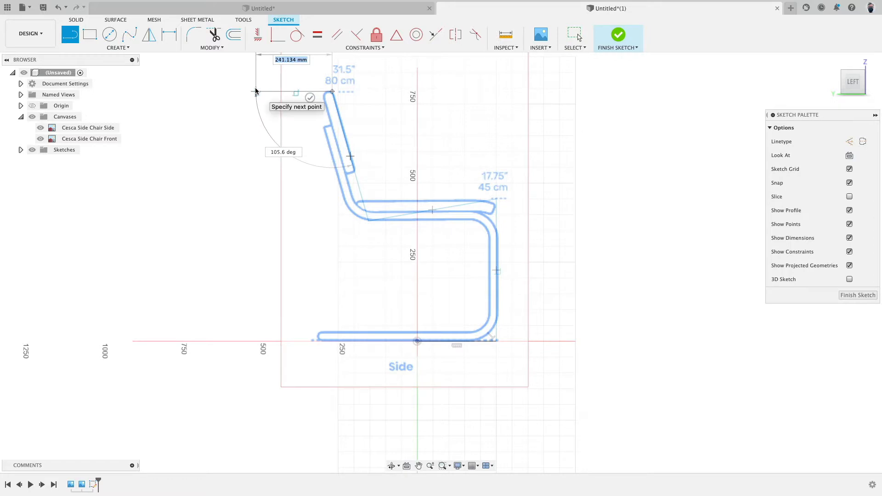
click(256, 91)
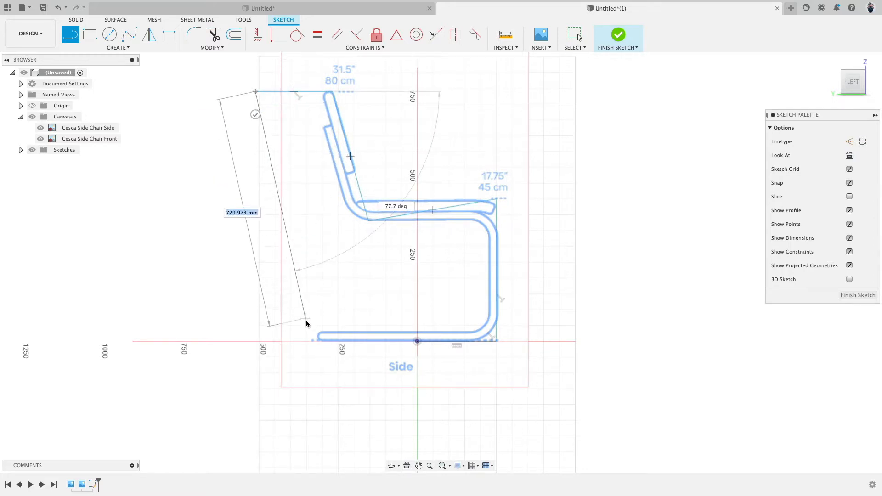
click(321, 341)
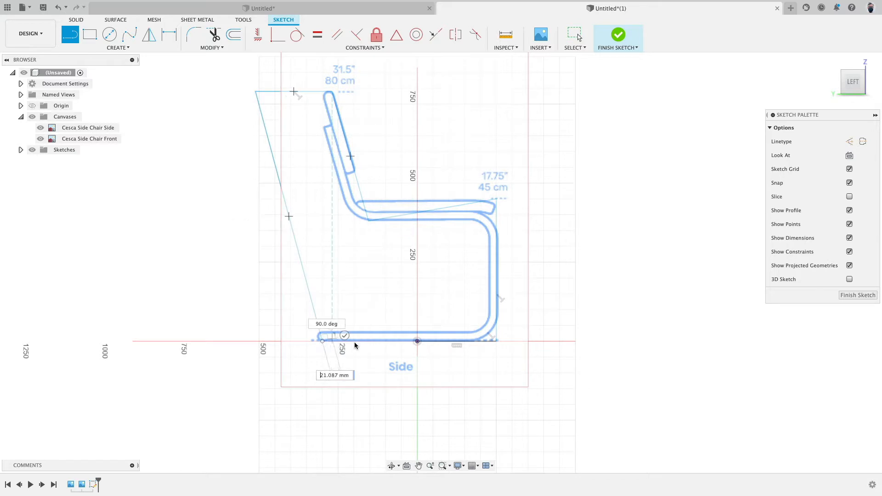
click(417, 341)
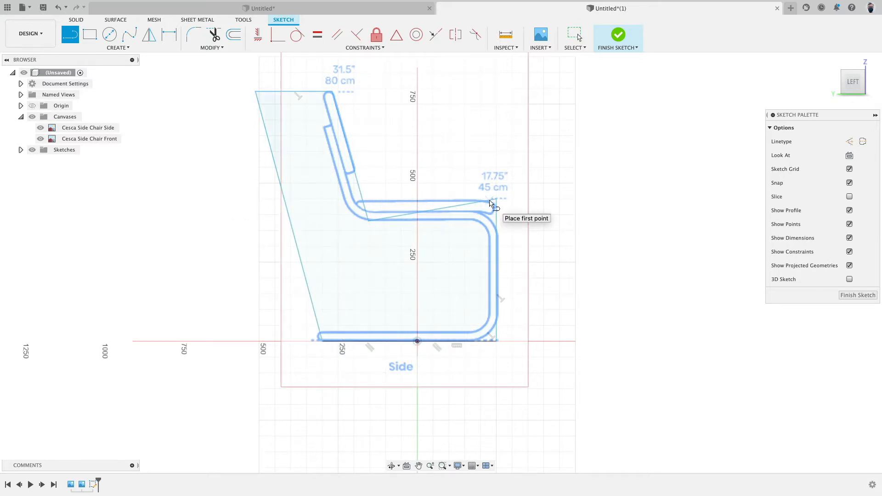
click(620, 36)
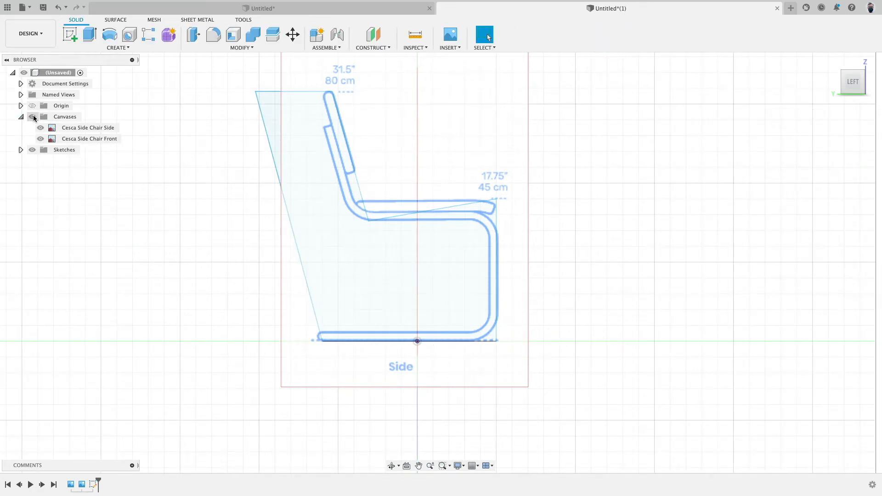
- Toggle the visibility of all canvases to inspect the sketched side profile alone, leaving the canvases shown
click(32, 117)
click(32, 117)
click(32, 117)
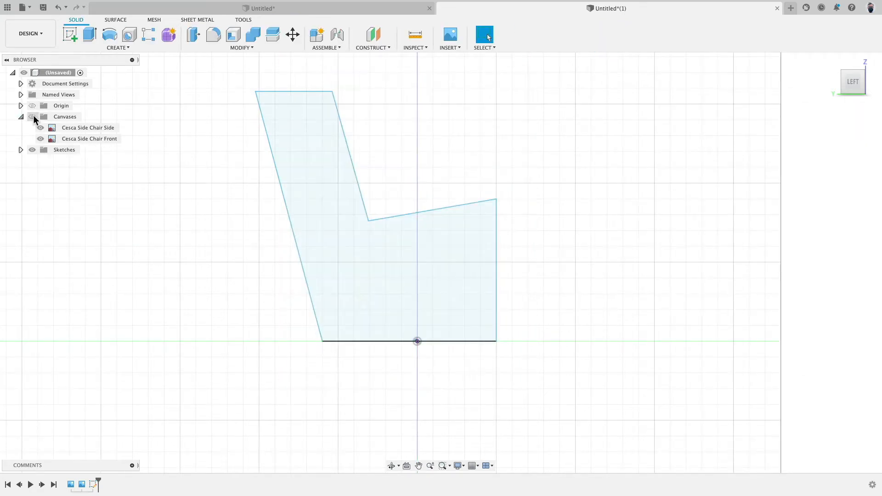
click(32, 117)
- Extrude the sketched side profile symmetrically by 235 mm per side as a new body, matching the front canvas width
shift+middle_drag(509, 186, 436, 186)
click(90, 40)
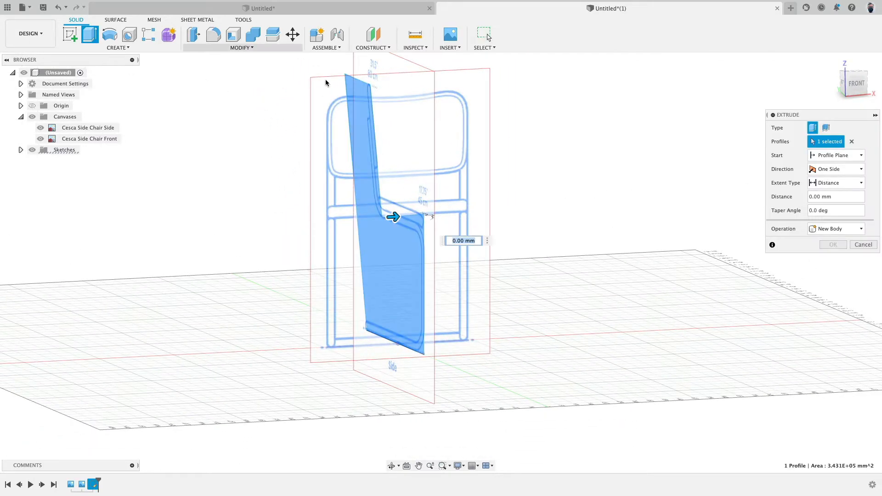
click(856, 83)
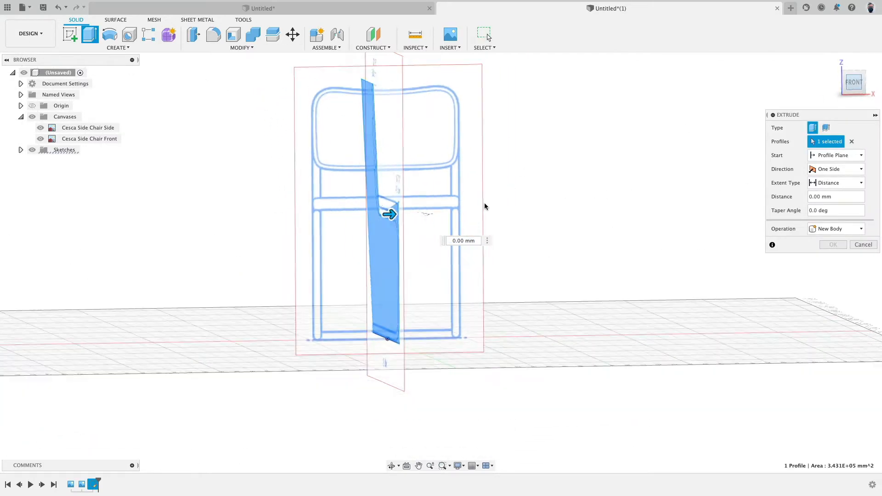
drag(402, 212, 467, 213)
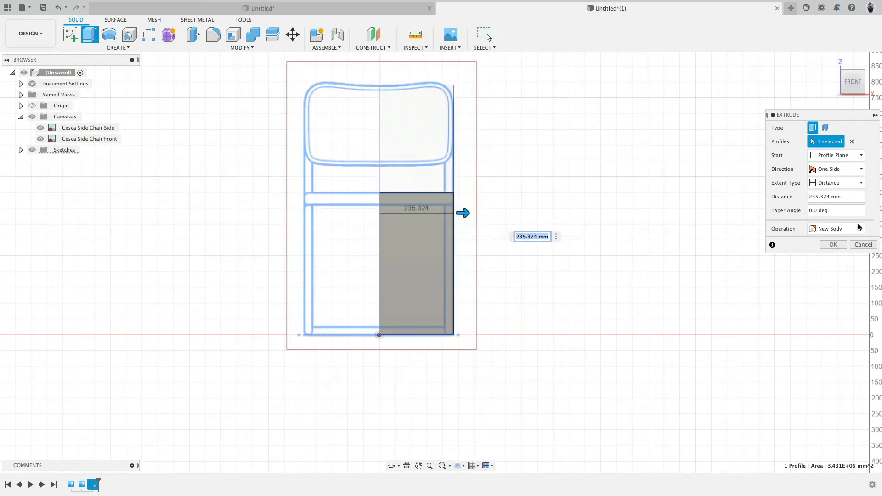
drag(850, 196, 805, 197)
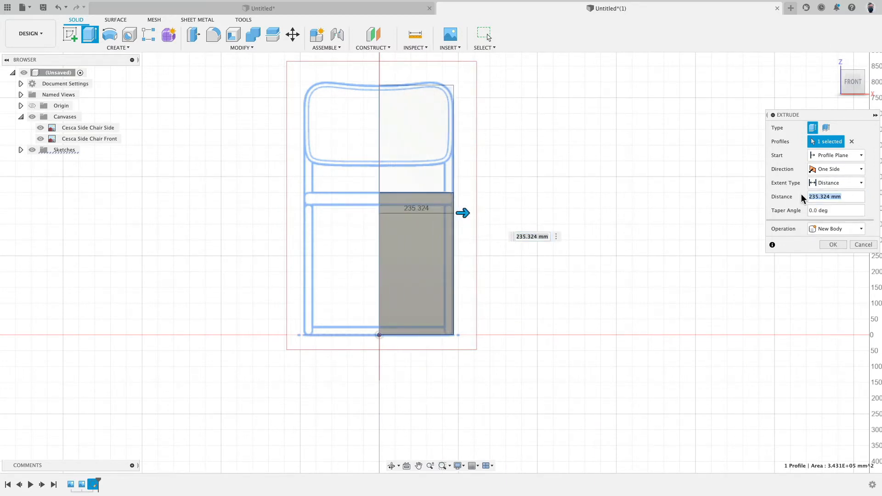
text(235)
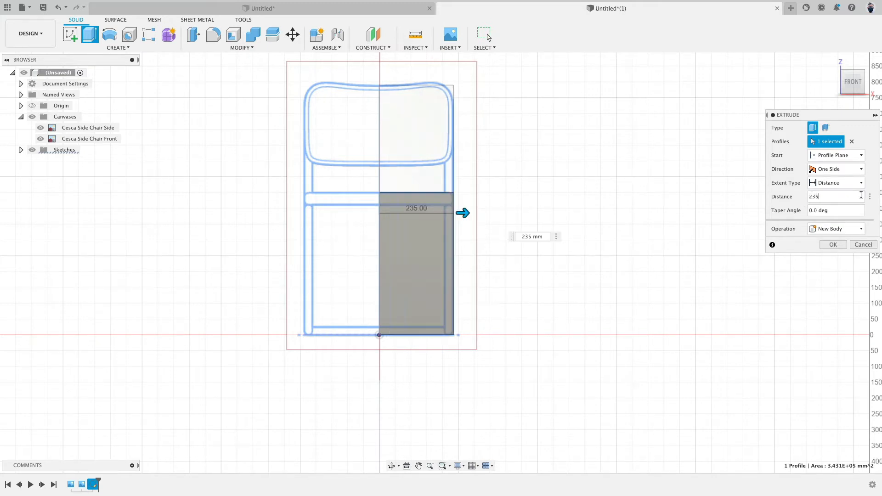
click(842, 171)
click(835, 199)
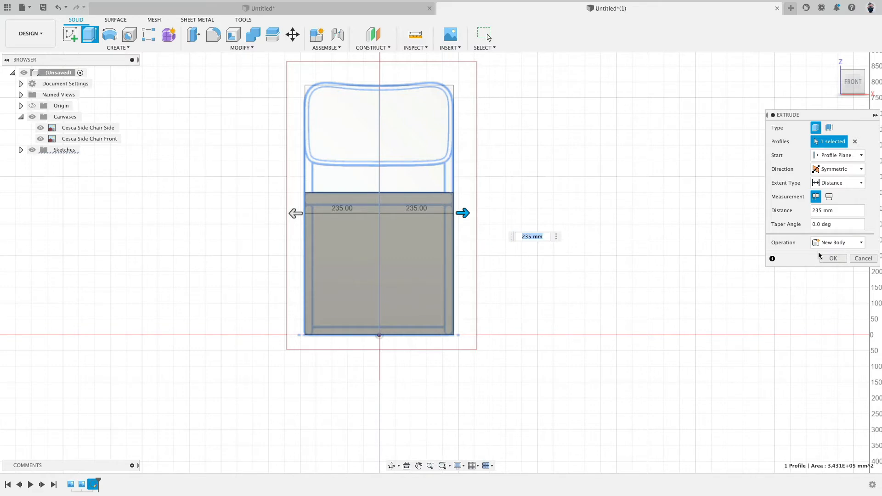
click(832, 259)
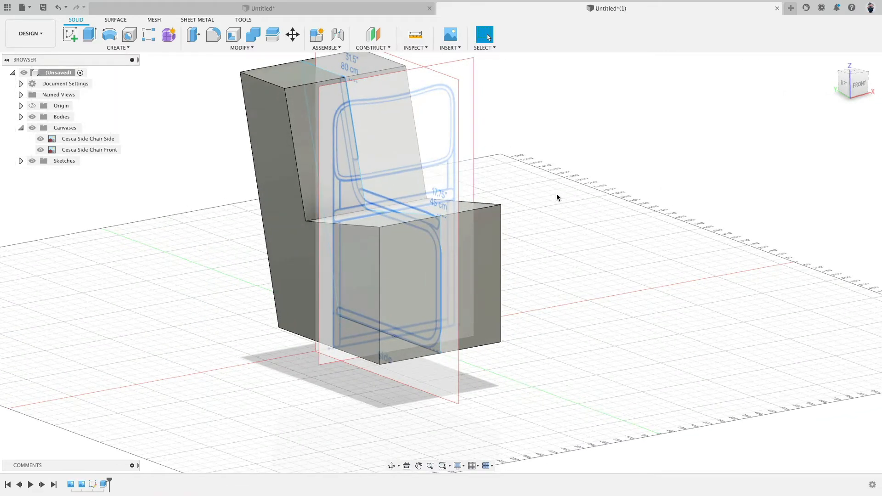
shift+middle_drag(556, 194, 573, 189)
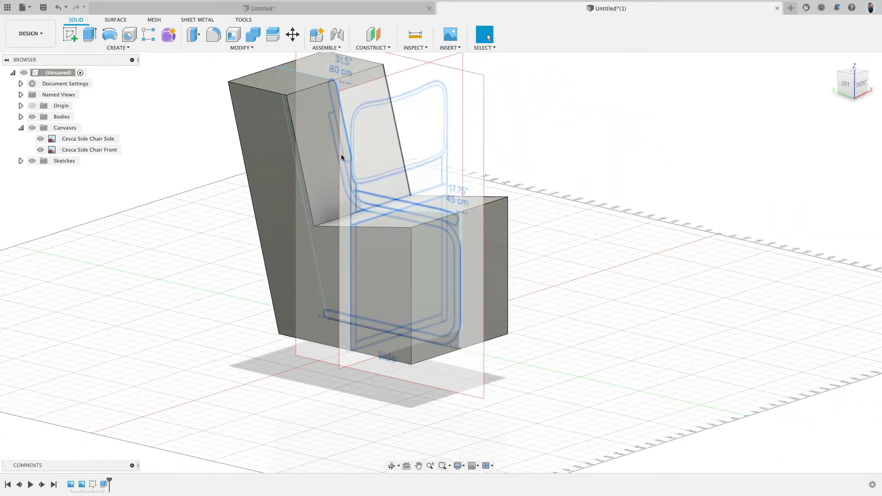
- Fillet the seat-to-backrest crease, the front seat edge and the front bottom edge with an 85 mm constant radius
click(33, 128)
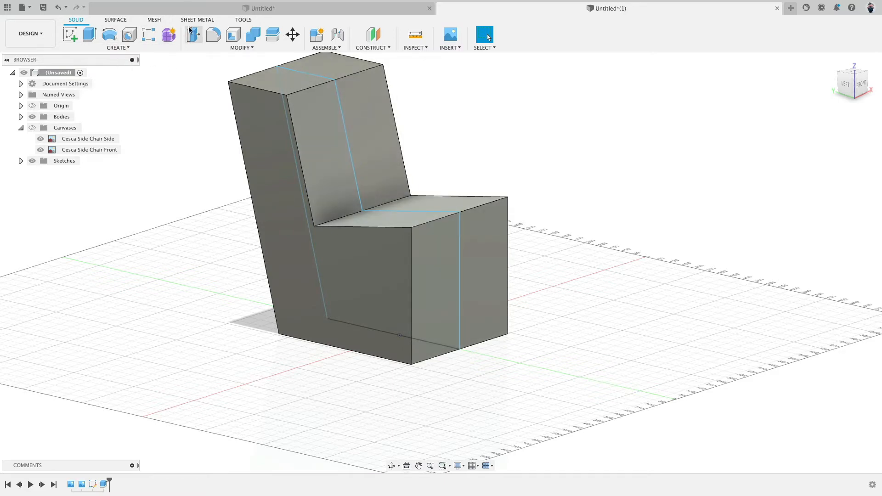
click(213, 34)
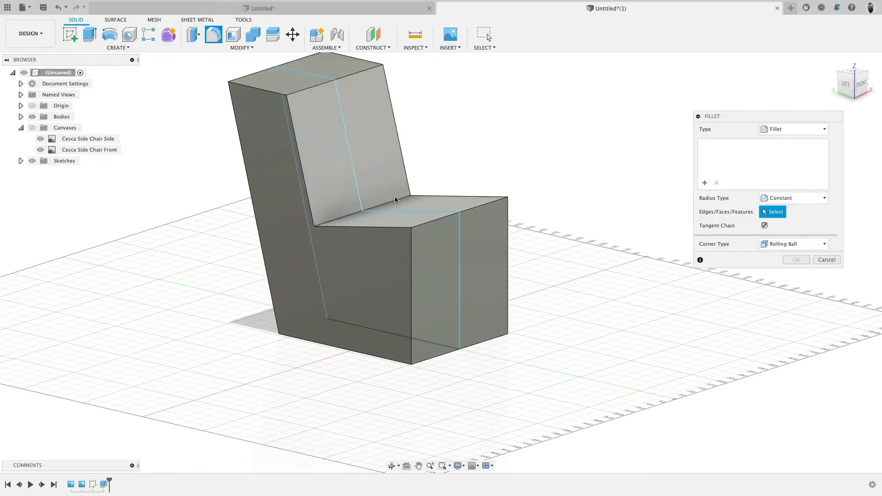
click(348, 214)
click(437, 220)
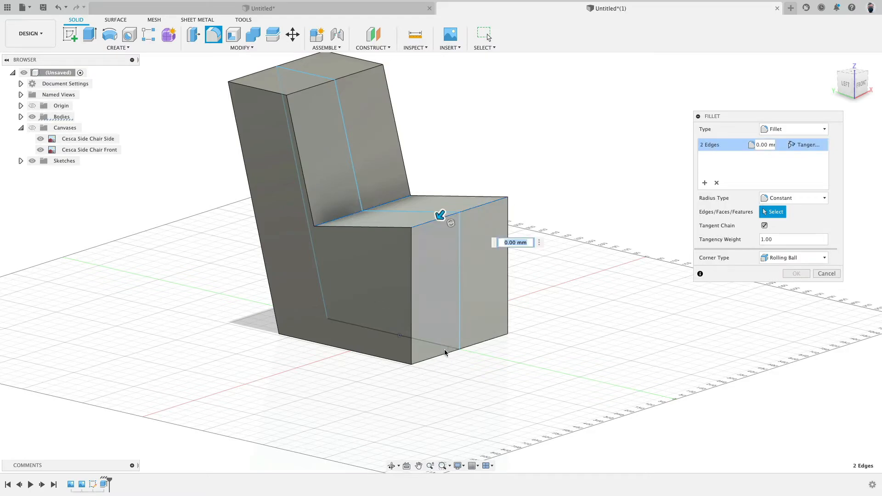
click(436, 356)
click(41, 138)
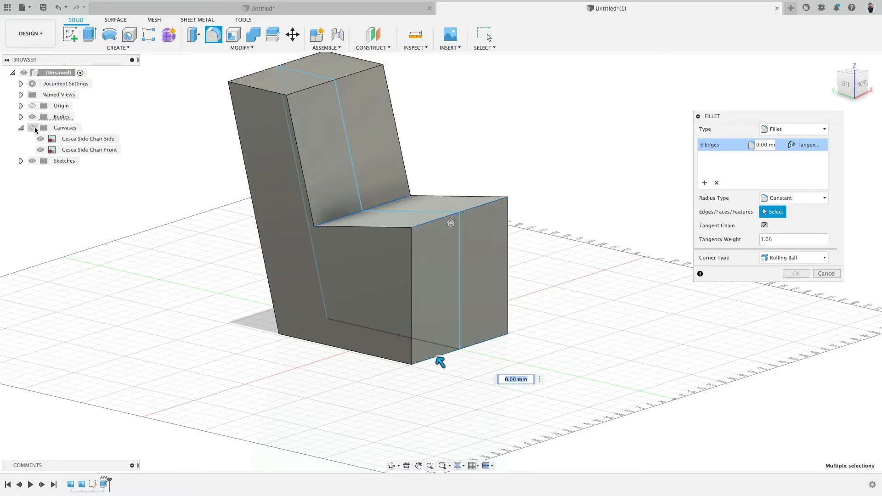
shift+middle_drag(192, 241, 227, 222)
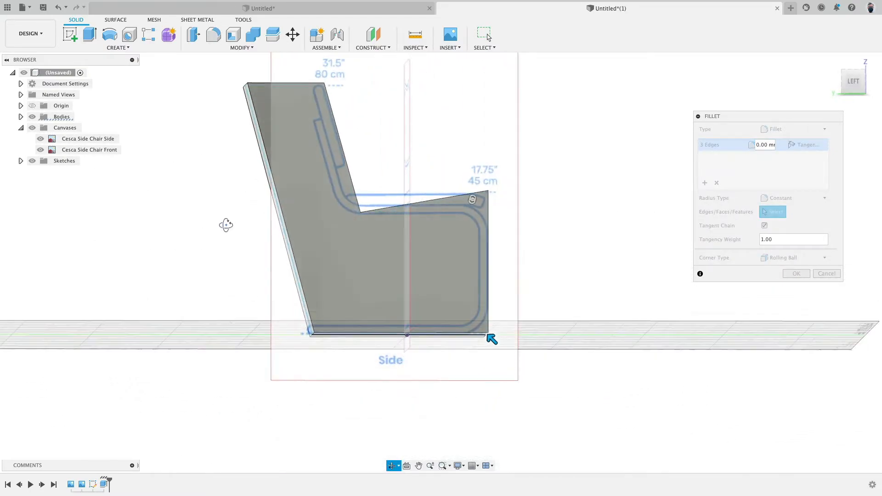
drag(490, 339, 483, 330)
mouse_move(546, 210)
shift+middle_down()
mouse_move(538, 219)
mouse_move(546, 207)
mouse_move(553, 213)
shift+middle_up()
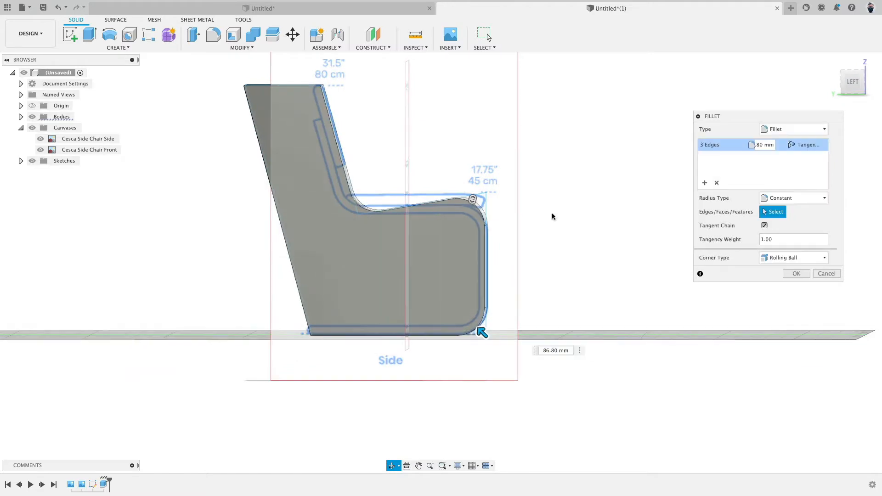
scroll(490, 334, up, 8)
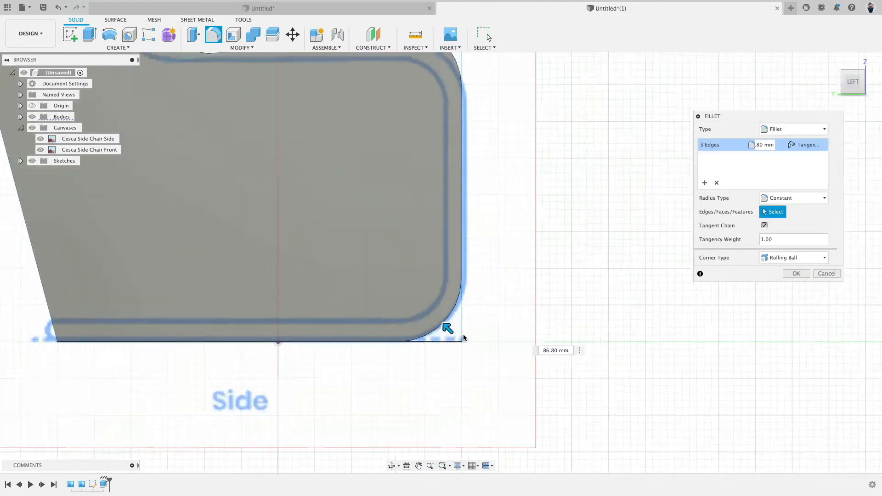
drag(440, 324, 439, 323)
text(85)
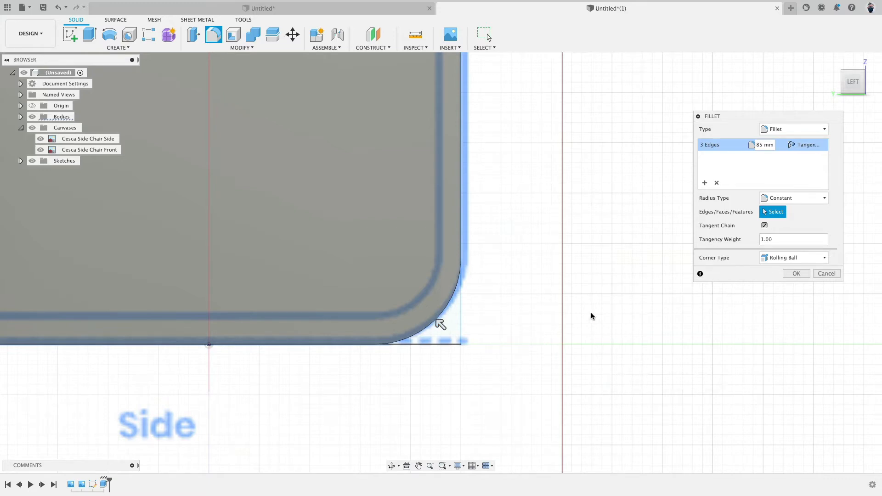
scroll(591, 312, down, 5)
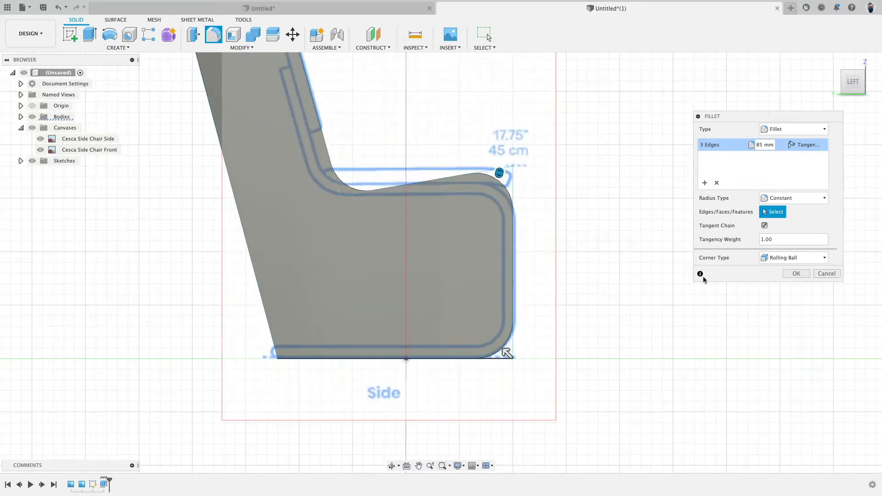
click(792, 275)
- Hide the canvases and create a 25 mm circular pipe as a new body along the block's chained side edges
scroll(599, 229, down, 3)
shift+middle_drag(616, 218, 597, 239)
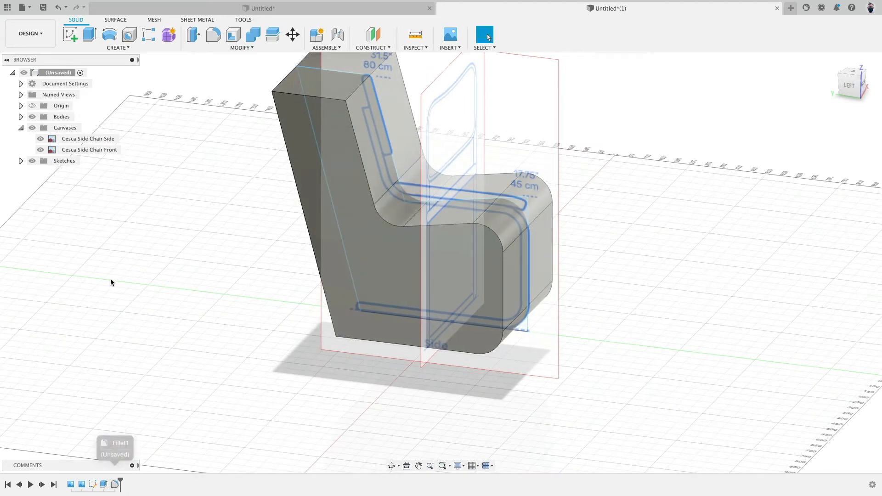
click(31, 129)
middle_drag(255, 244, 248, 274)
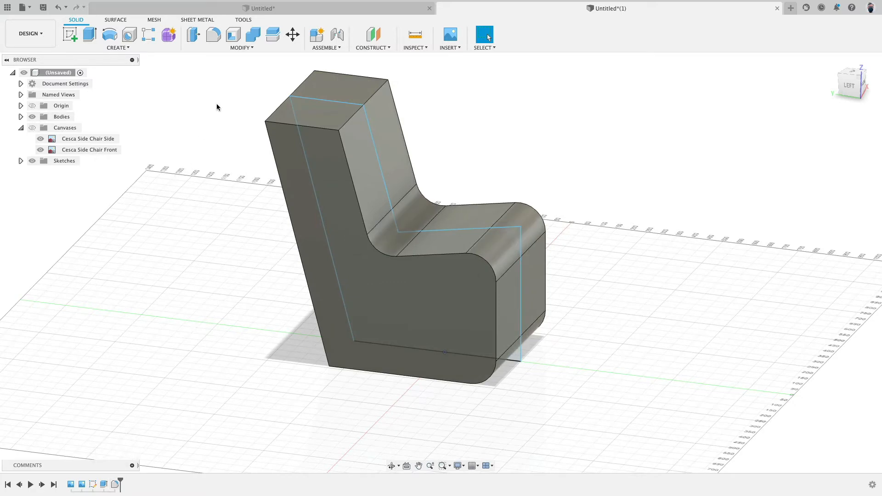
click(117, 48)
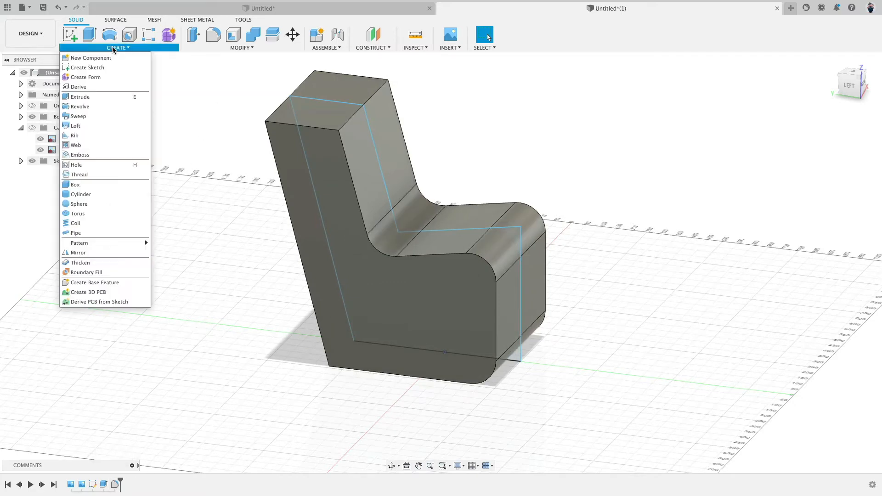
click(105, 232)
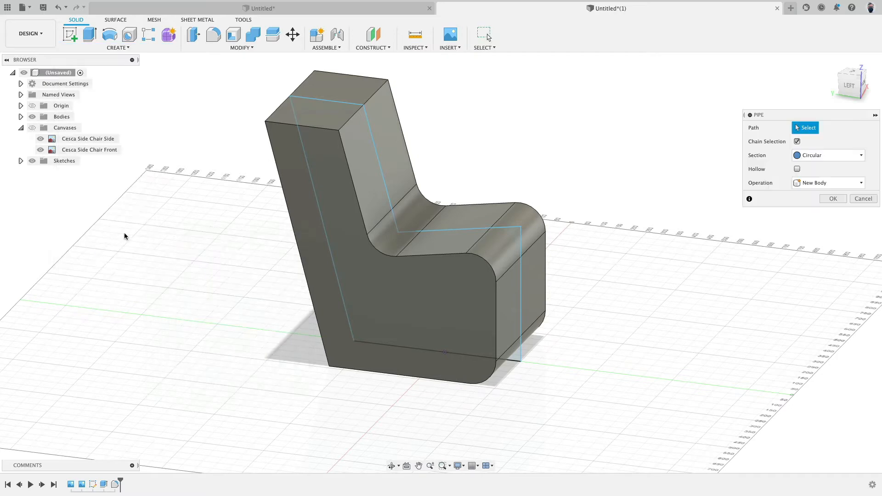
click(433, 255)
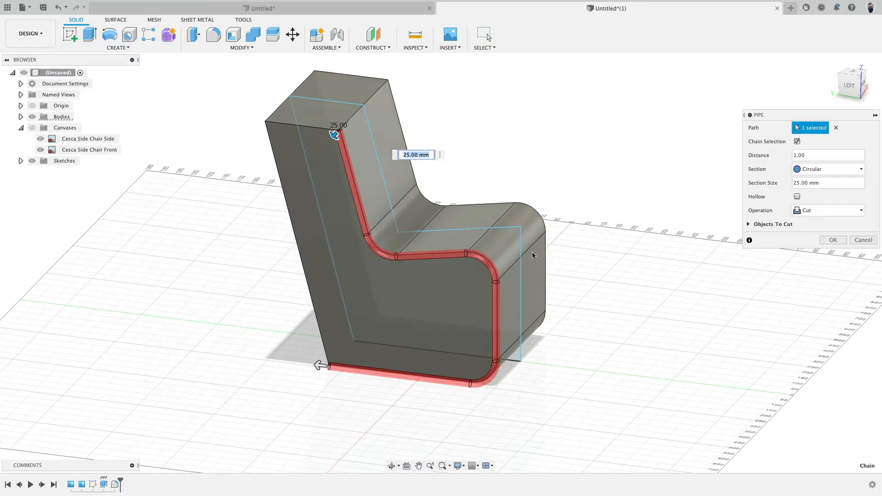
click(841, 210)
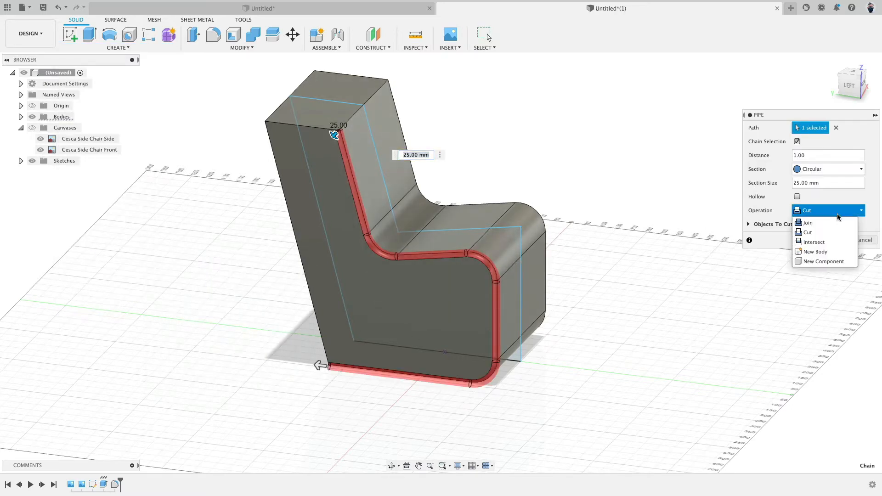
click(830, 255)
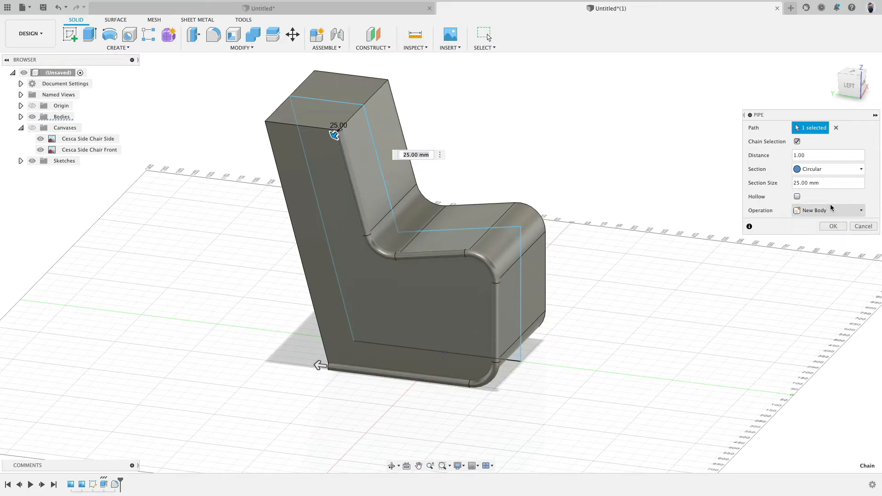
click(833, 227)
- Isolate the pipe by hiding the block to inspect it, then show the block again and hide the pipe body
click(20, 116)
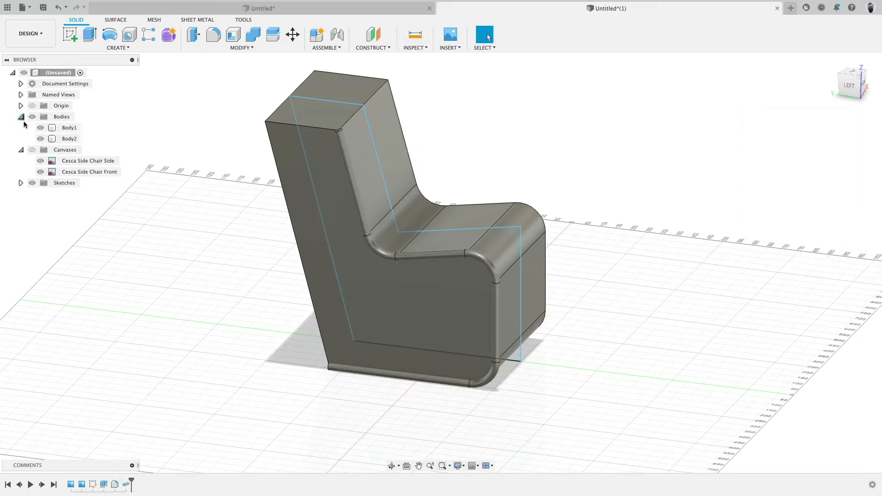
click(43, 127)
click(41, 128)
mouse_move(171, 277)
shift+middle_down()
mouse_move(191, 240)
mouse_move(140, 258)
mouse_move(190, 265)
mouse_move(166, 279)
shift+middle_up()
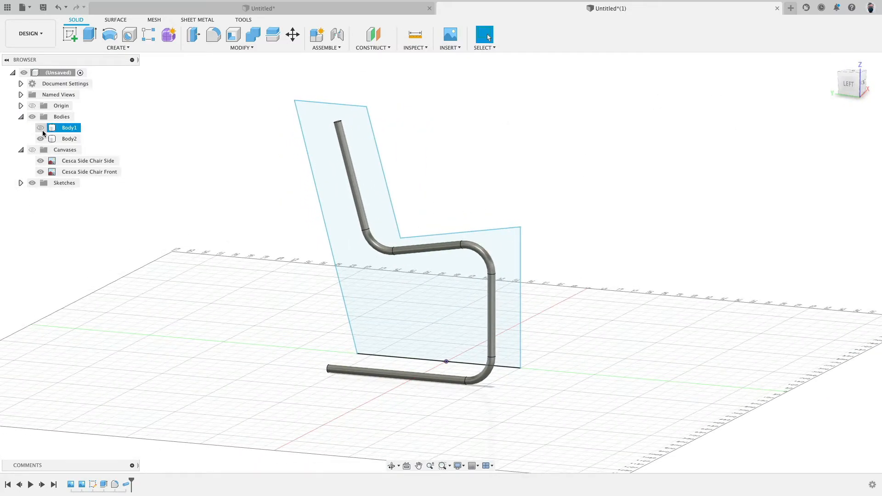
click(41, 128)
click(41, 139)
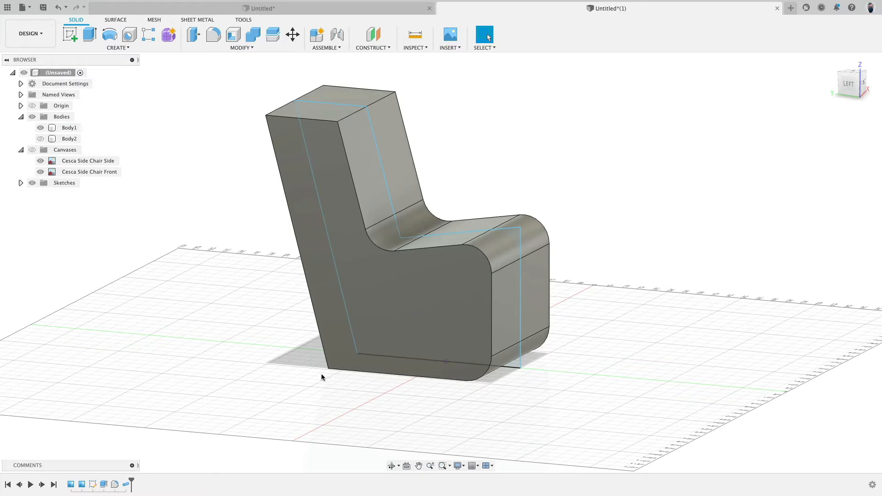
- Examine the block's bottom, rear and backrest top edges as possible tube paths by selecting them in pairs
shift+middle_drag(321, 373, 374, 365)
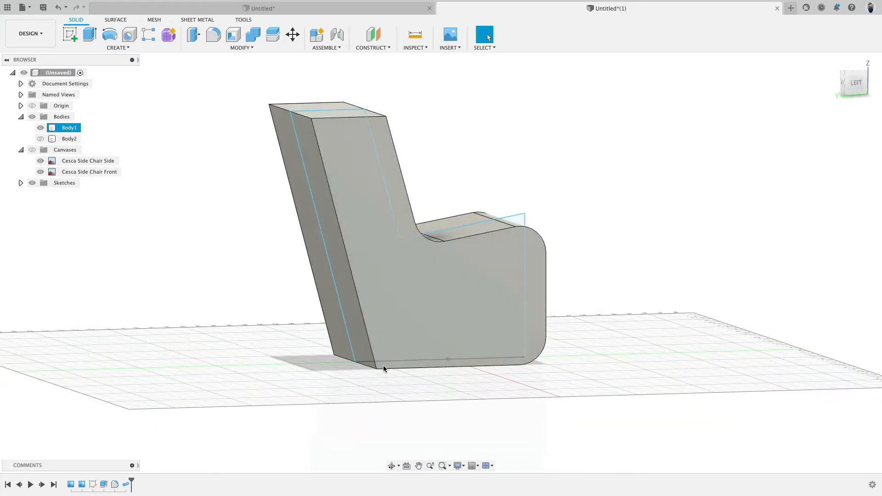
click(398, 383)
click(398, 369)
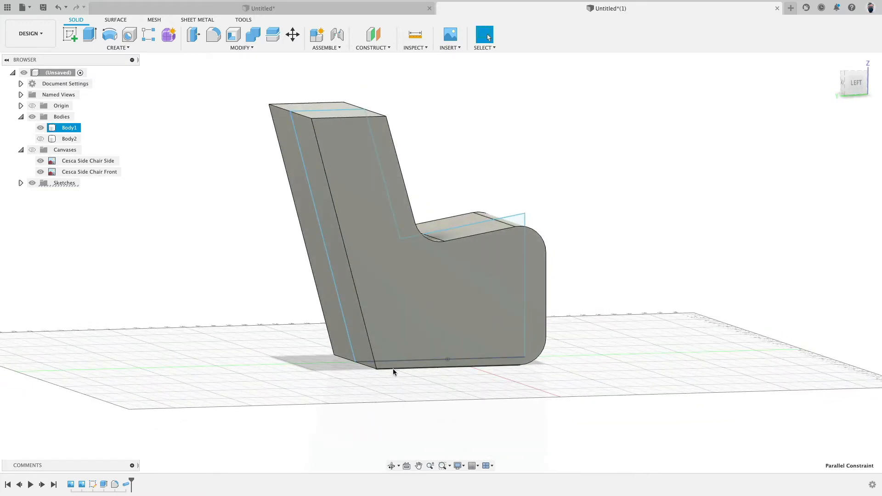
shift+middle_drag(392, 378, 401, 320)
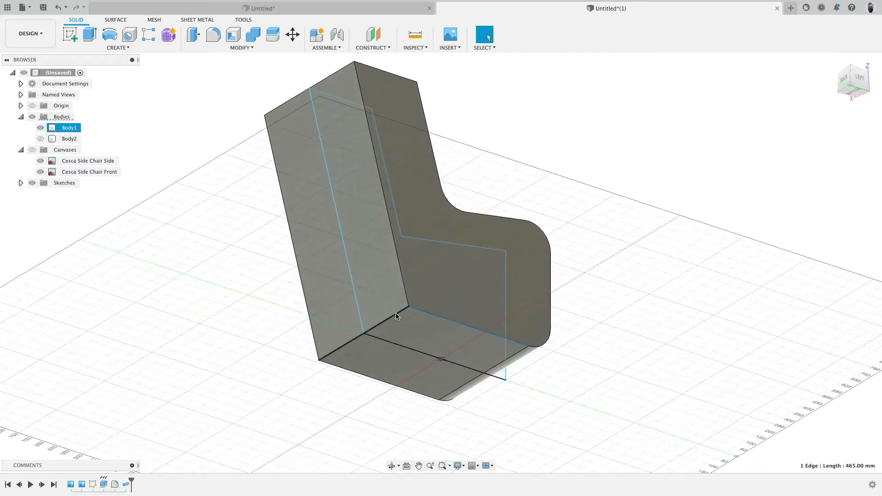
shift+click(399, 313)
click(405, 293)
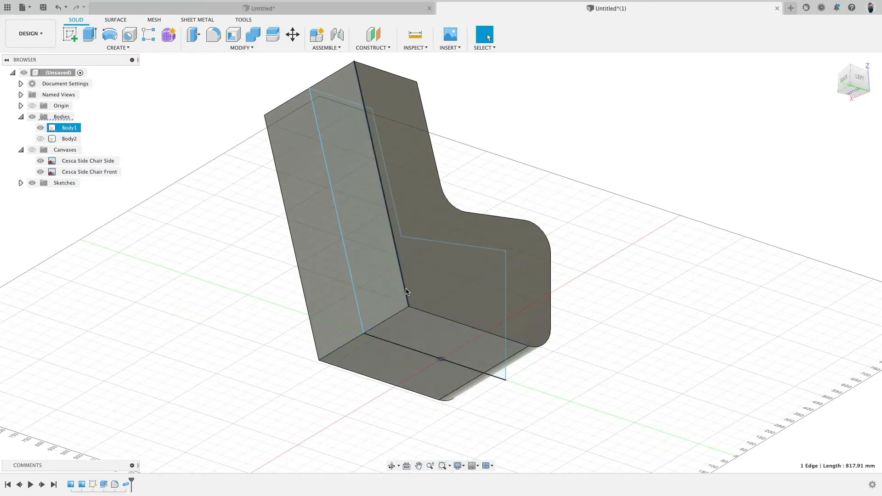
shift+click(309, 312)
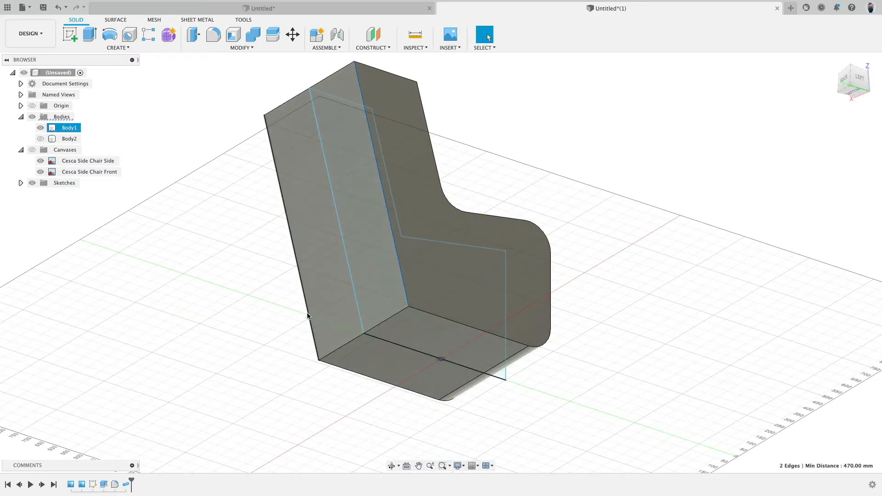
shift+middle_drag(309, 313, 216, 307)
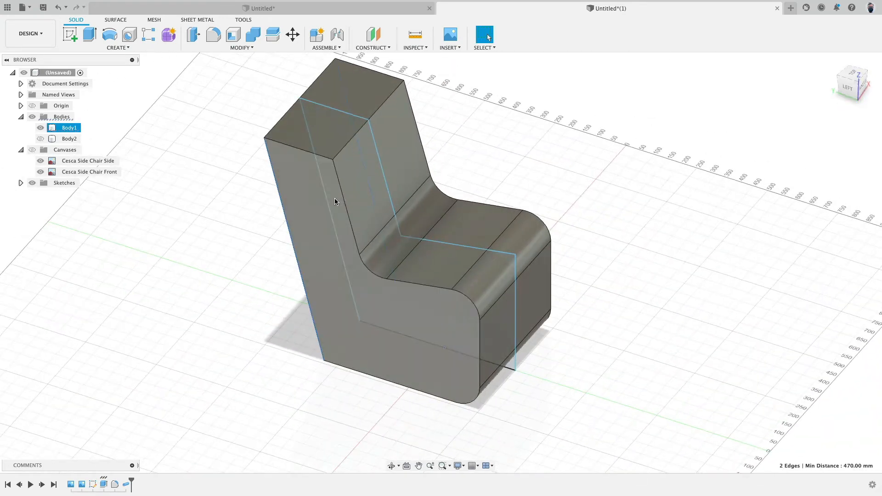
click(345, 146)
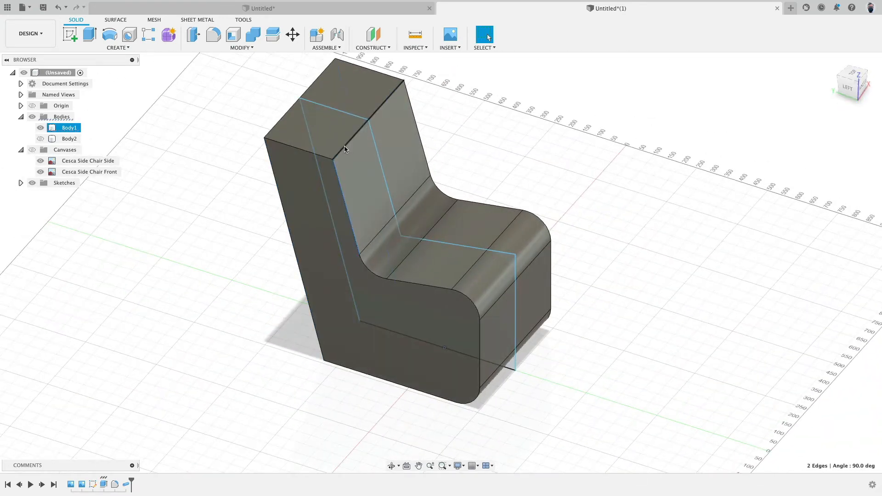
shift+click(369, 125)
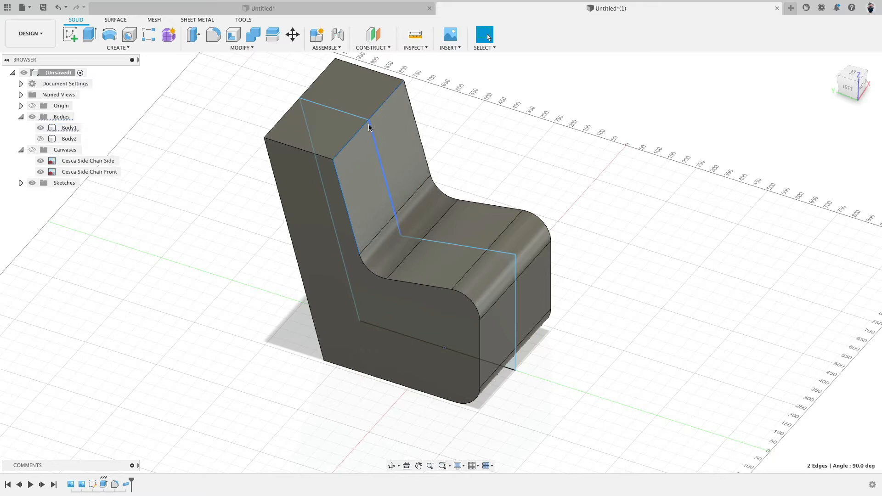
- Delete the existing pipe feature that follows the block's side edges
click(318, 155)
shift+click(390, 76)
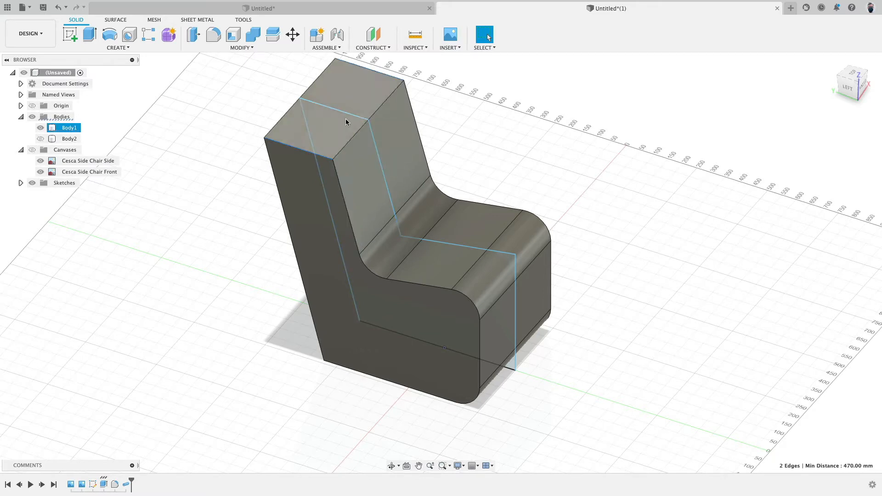
click(210, 248)
click(127, 485)
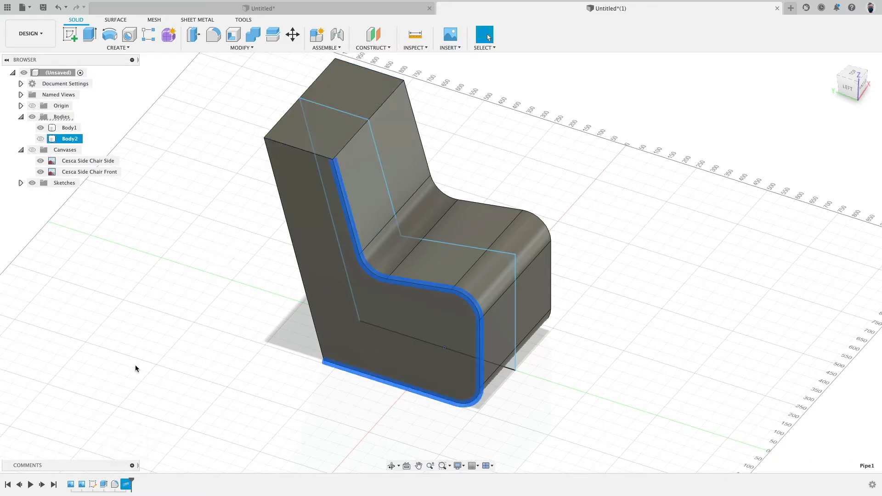
key(Delete)
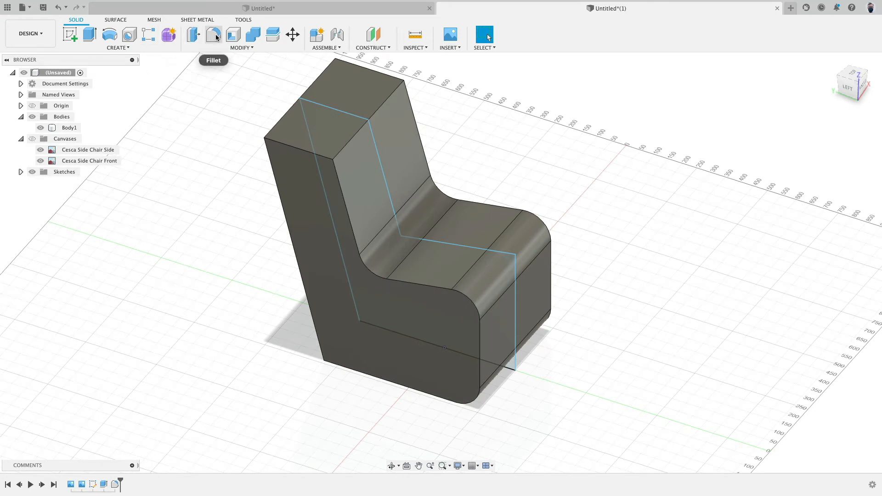
- Add a second 85 mm constant-radius set to the existing fillet for the backrest's two top side edges and two rear vertical edges
double_click(118, 485)
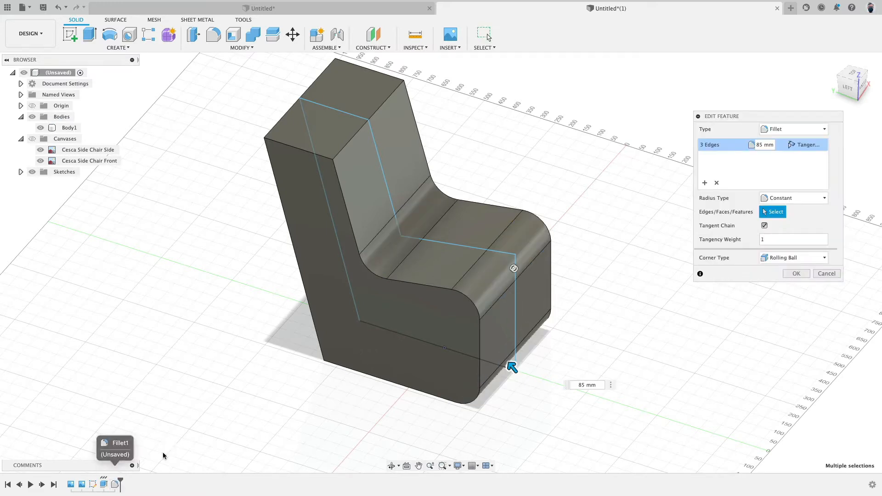
click(704, 183)
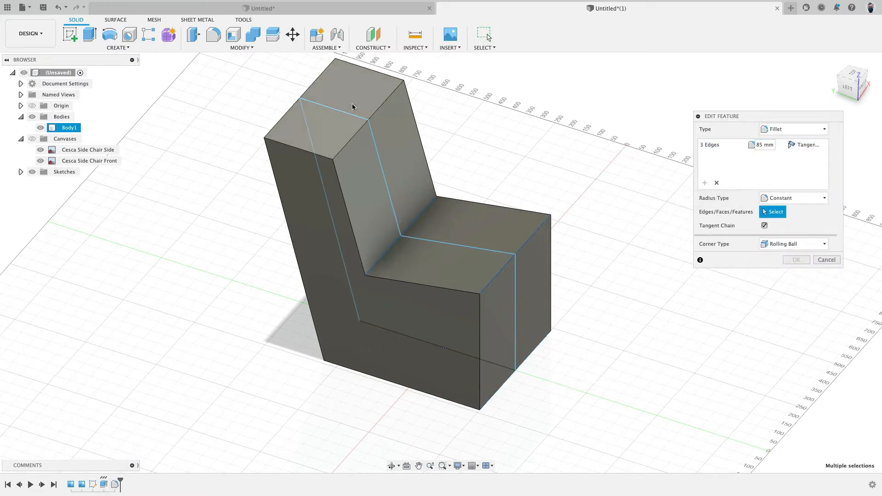
click(296, 145)
shift+middle_drag(253, 248, 383, 248)
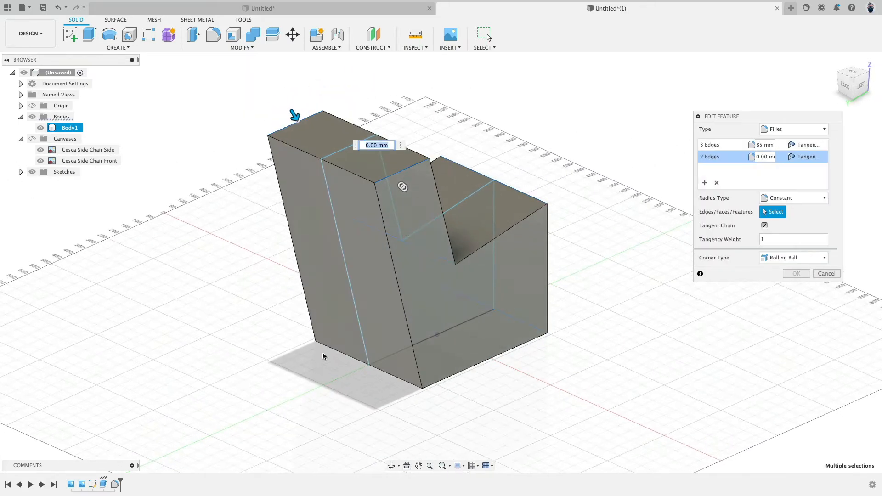
click(384, 250)
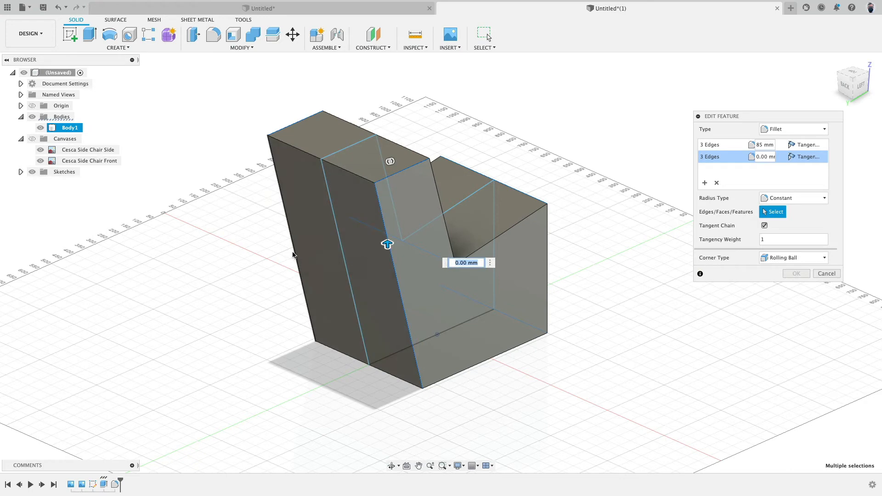
click(295, 256)
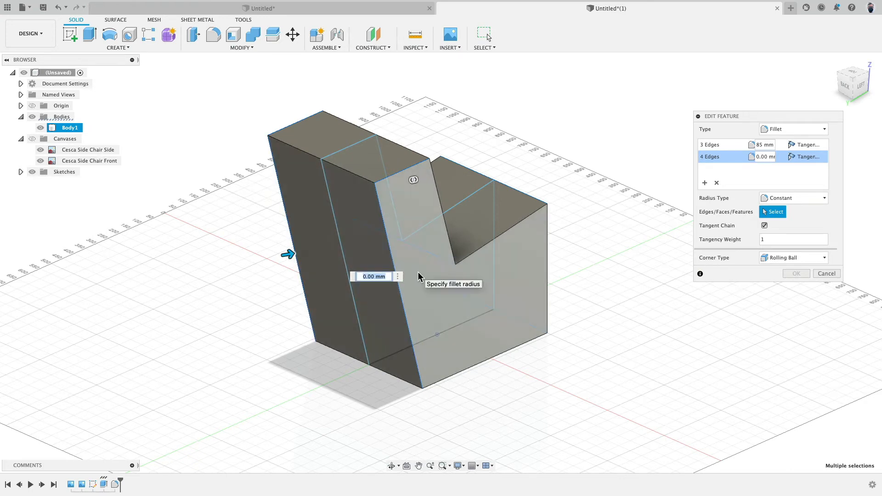
text(85)
key(Return)
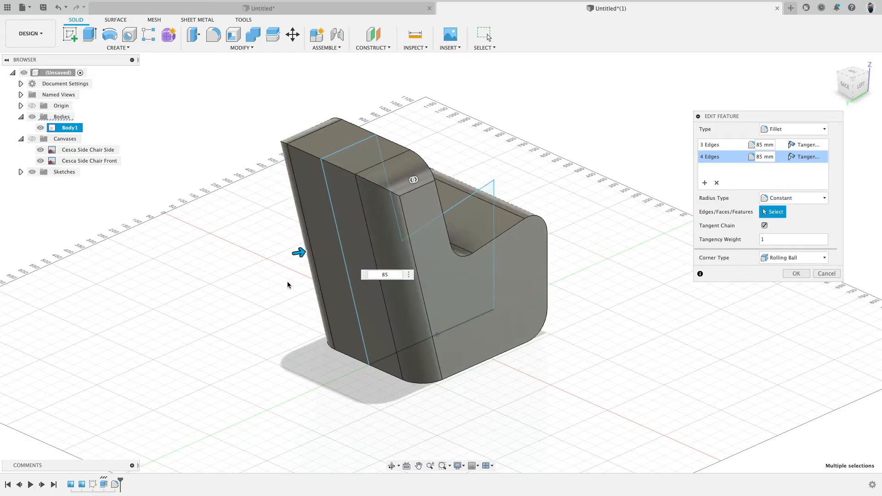
shift+middle_drag(288, 281, 402, 268)
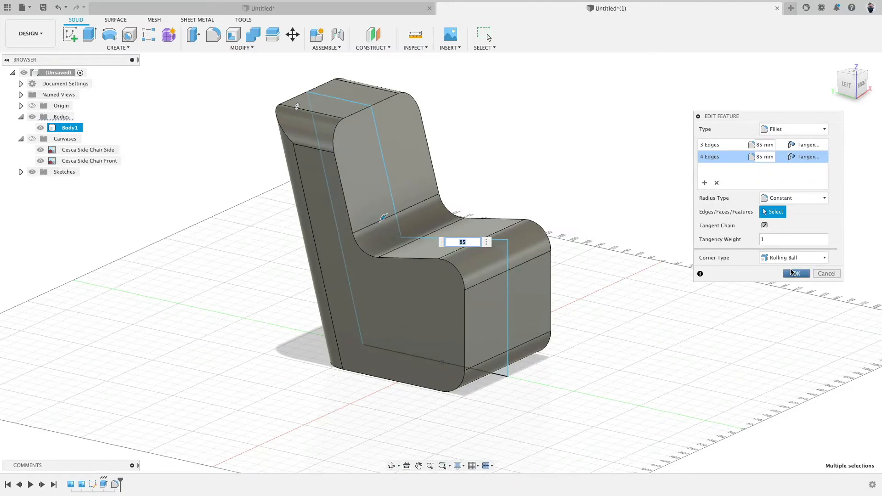
key(Return)
- Set up a circular pipe along the chained edge loop around the block's seat, backrest and base, as a new body
shift+middle_drag(233, 260, 241, 282)
click(357, 204)
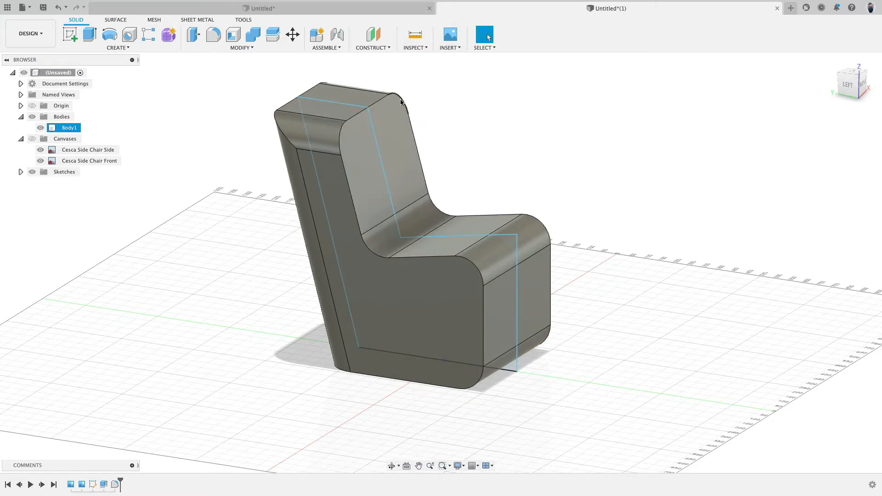
click(118, 48)
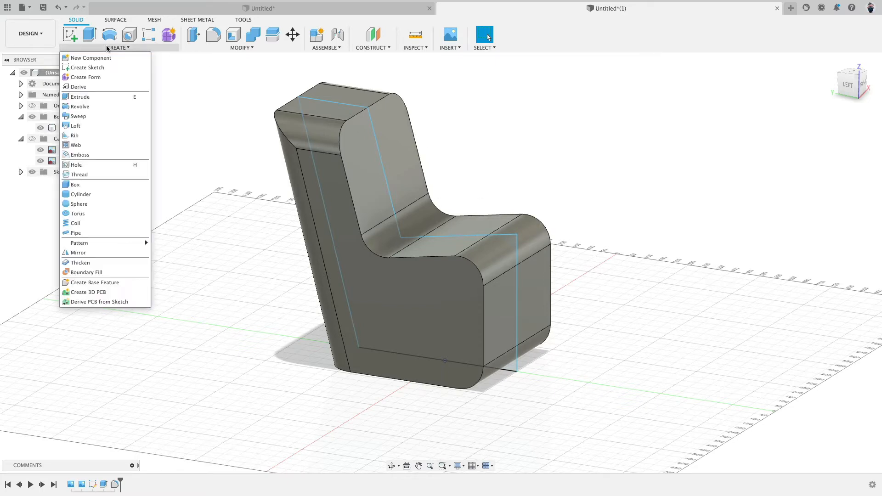
click(76, 233)
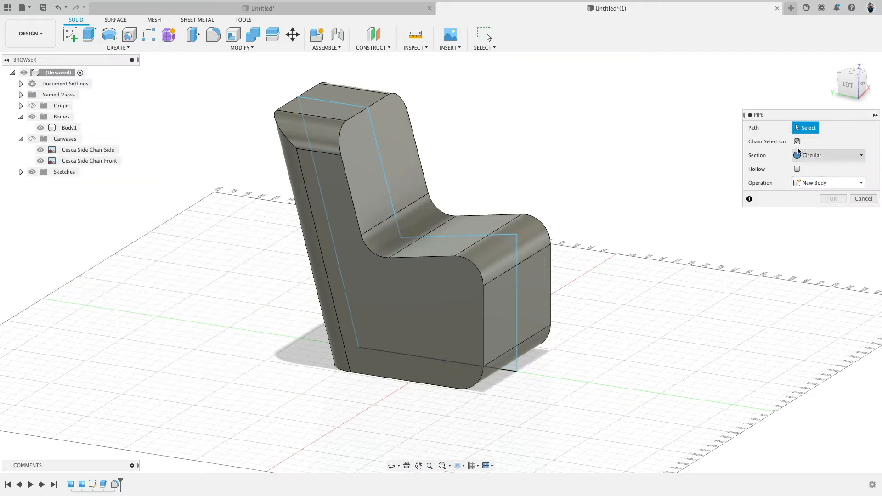
click(419, 245)
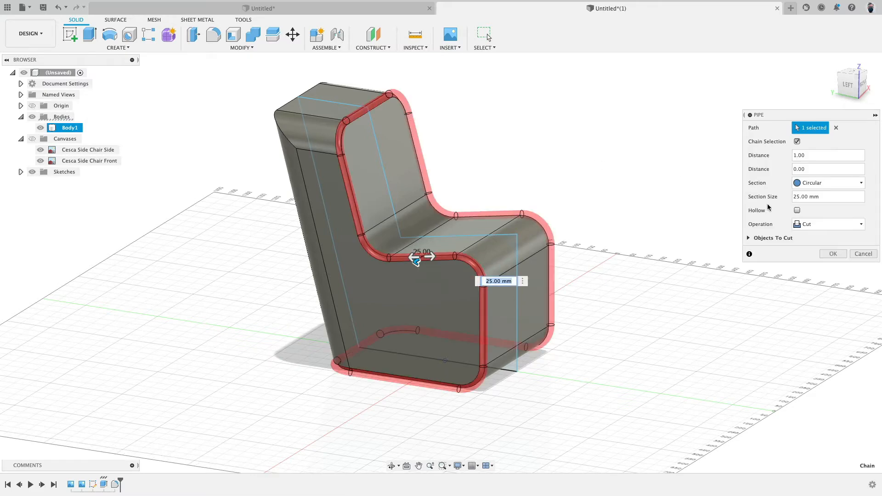
click(829, 224)
click(831, 267)
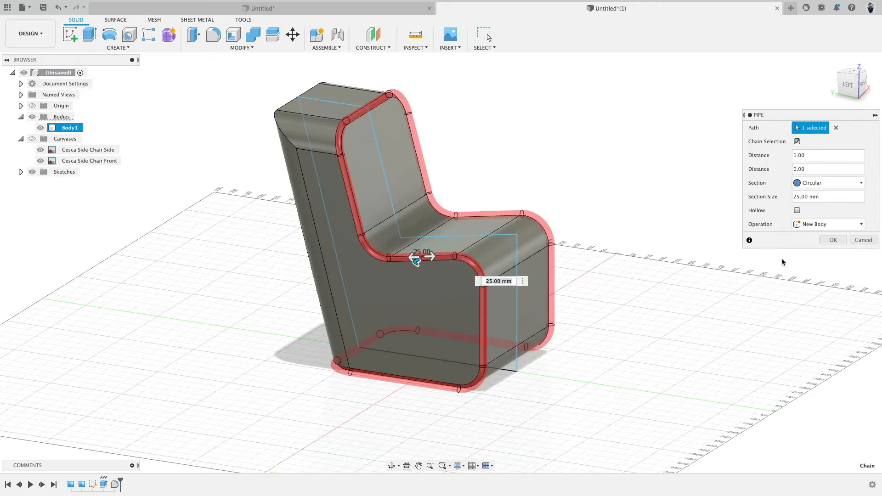
- Try a 1.5 in section size on the pipe, restore it to 25 mm and create the pipe
shift+middle_drag(625, 279, 563, 270)
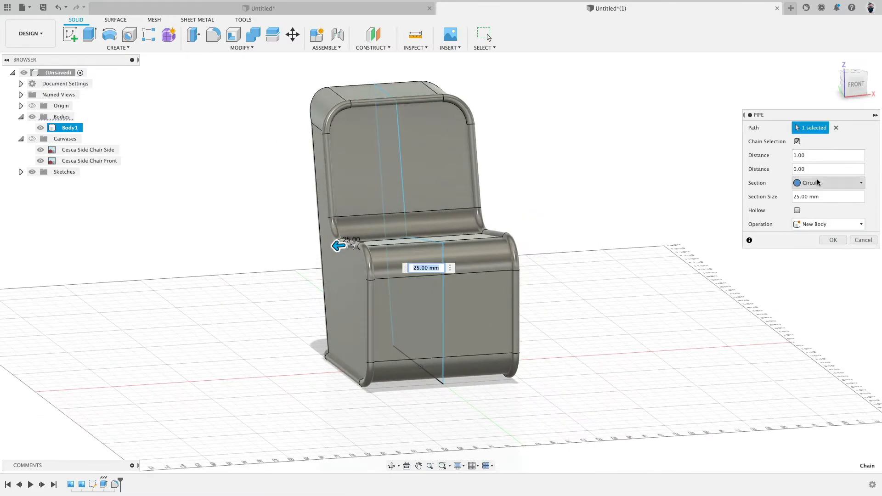
click(793, 197)
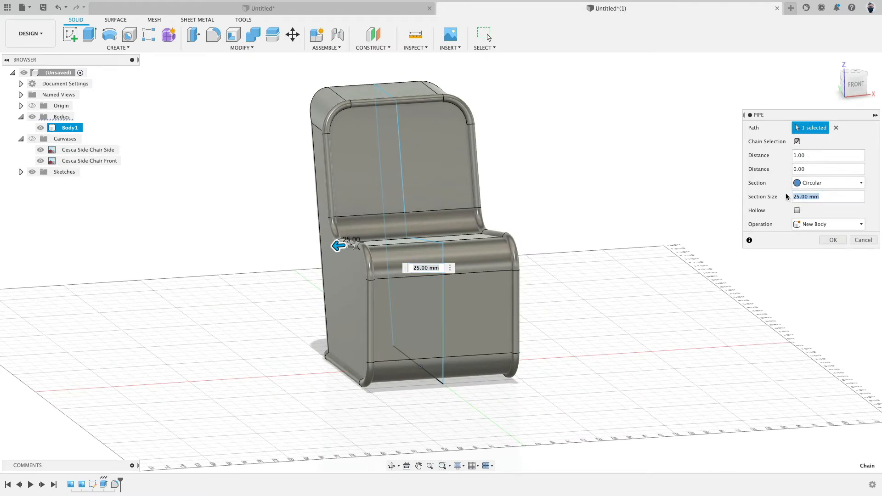
text(1.5")
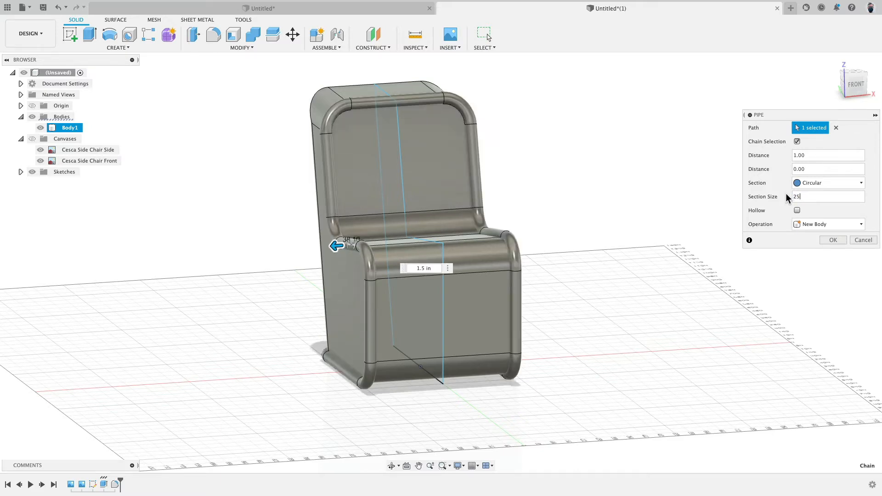
key(Return)
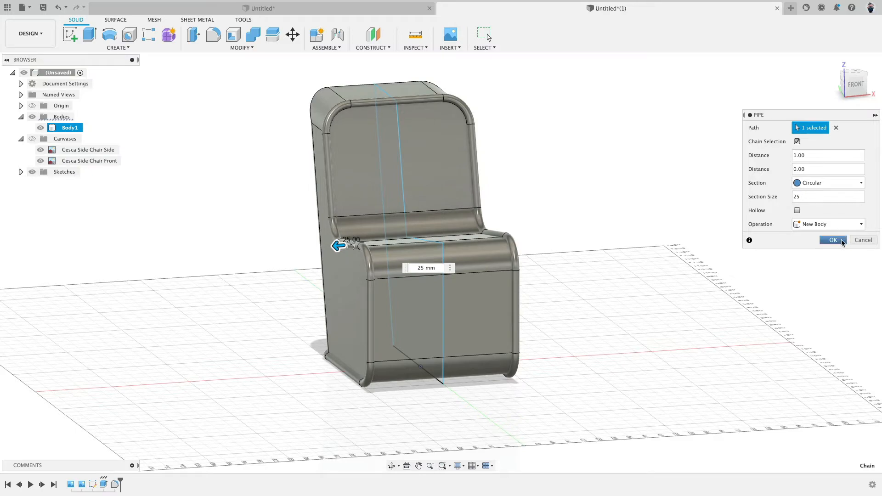
- Remove the guide block body and hide the sketches, leaving the tubular frame isolated
shift+middle_drag(582, 241, 246, 164)
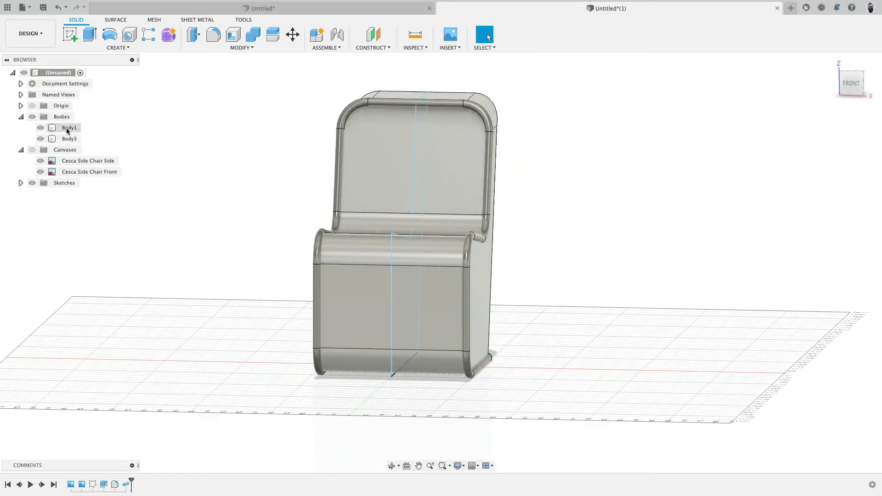
right_click(68, 128)
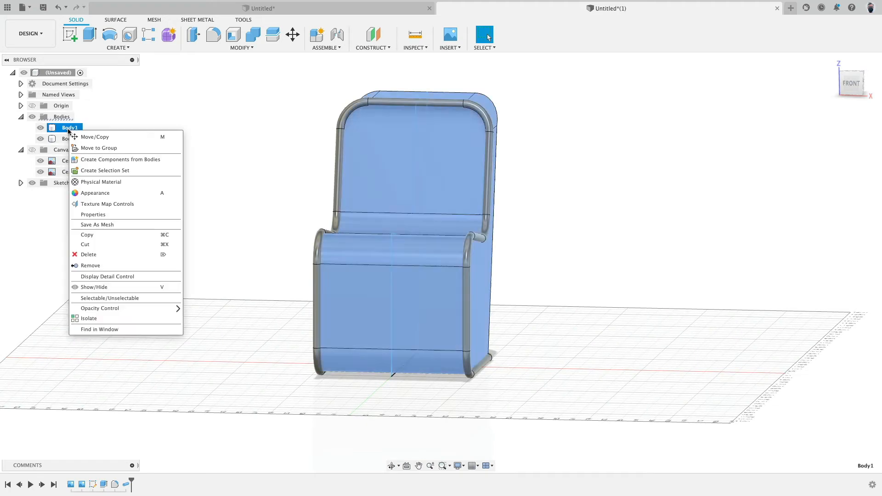
click(121, 267)
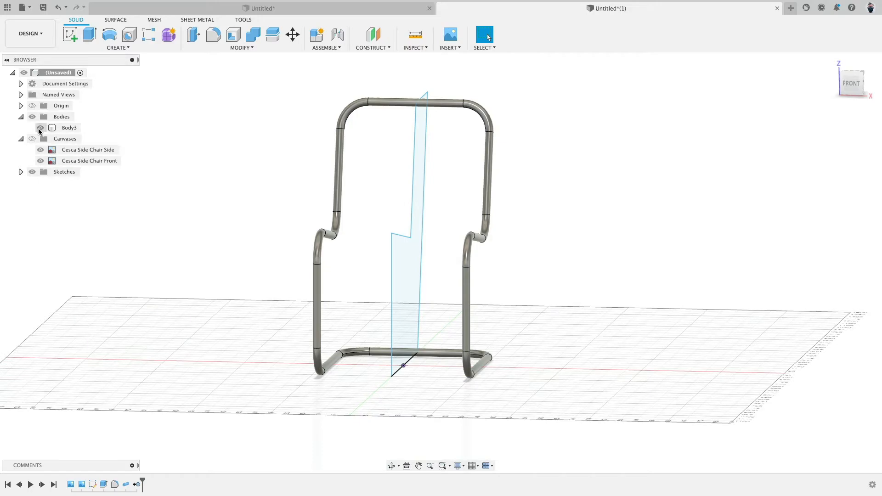
click(32, 172)
mouse_move(191, 262)
shift+middle_down()
mouse_move(193, 272)
mouse_move(93, 274)
mouse_move(248, 271)
mouse_move(256, 260)
mouse_move(175, 273)
mouse_move(225, 276)
shift+middle_up()
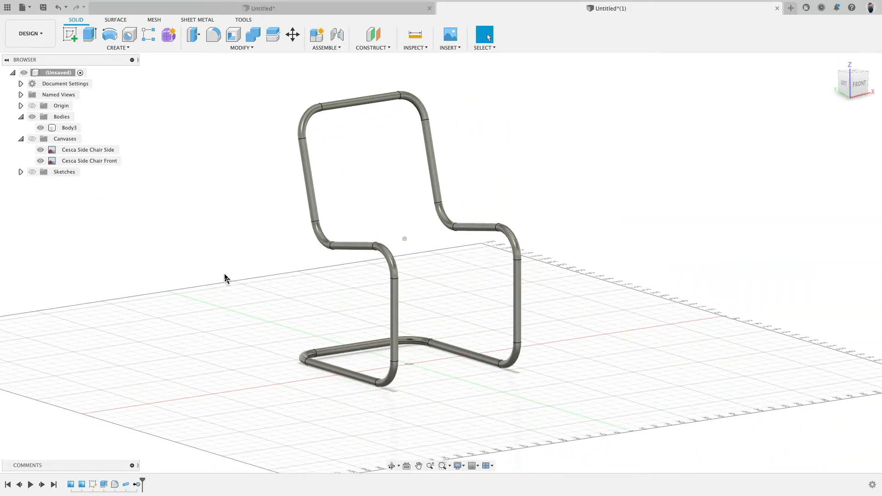
- Try reshaping the frame by moving the seat-to-backrest corner of the side profile sketch to Y 100 mm, Z 500 mm
double_click(93, 484)
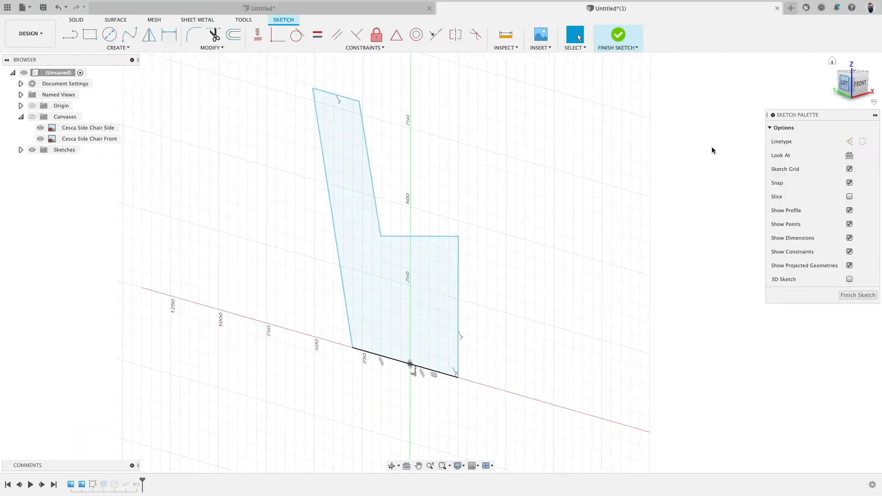
mouse_move(416, 233)
mouse_down()
mouse_move(415, 195)
mouse_move(433, 195)
mouse_up()
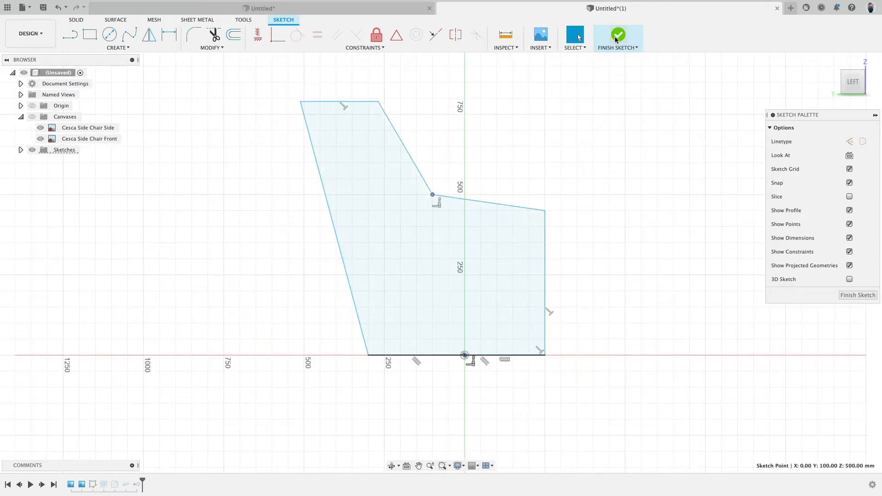
click(617, 39)
mouse_move(635, 172)
shift+middle_down()
mouse_move(577, 175)
mouse_move(477, 152)
mouse_move(555, 142)
mouse_move(600, 157)
shift+middle_up()
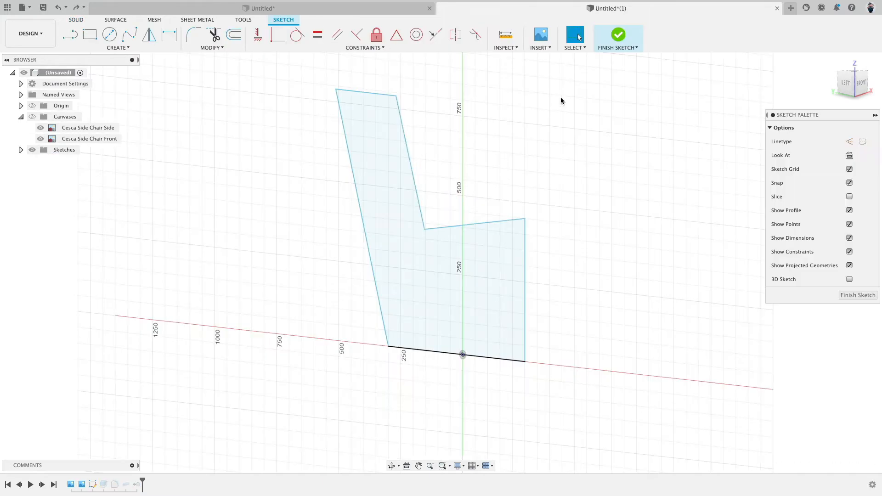
click(619, 36)
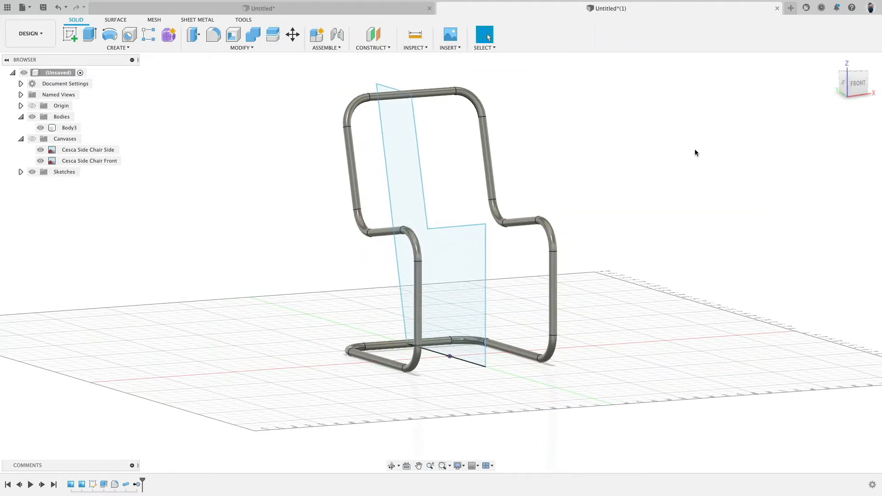
- Roll the design history back to just after the block's extrusion
click(857, 83)
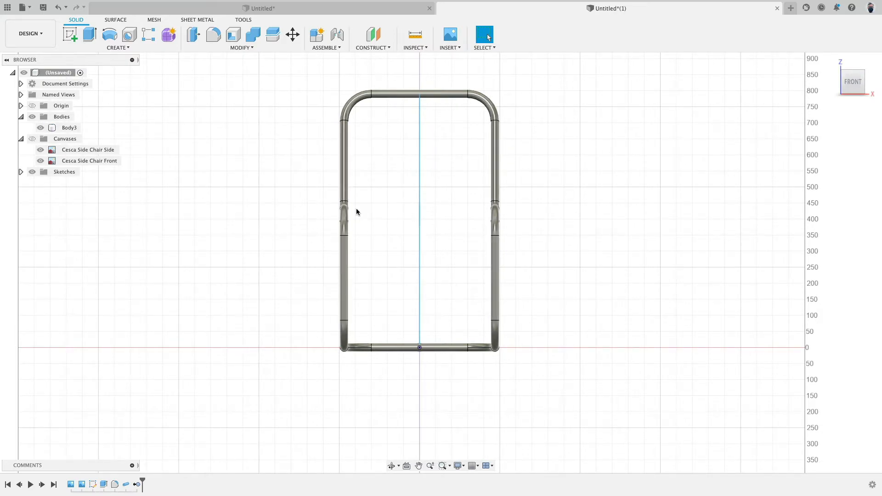
shift+middle_drag(232, 199, 250, 205)
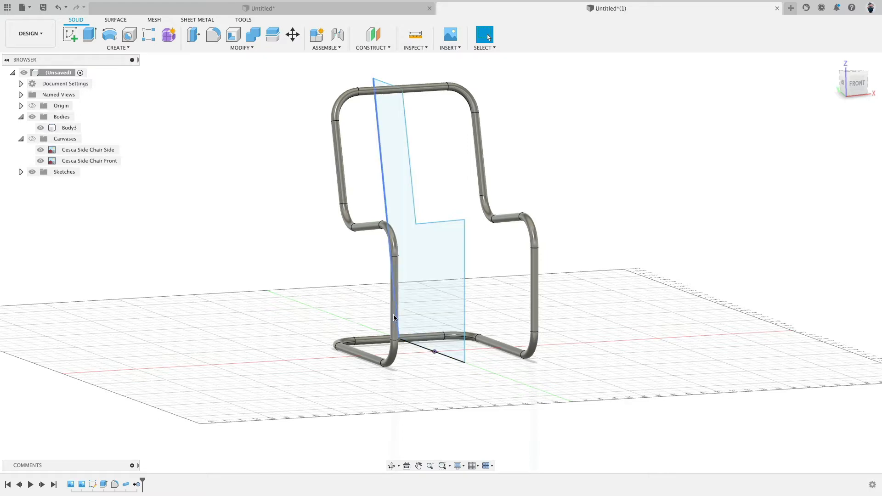
shift+middle_drag(360, 311, 332, 311)
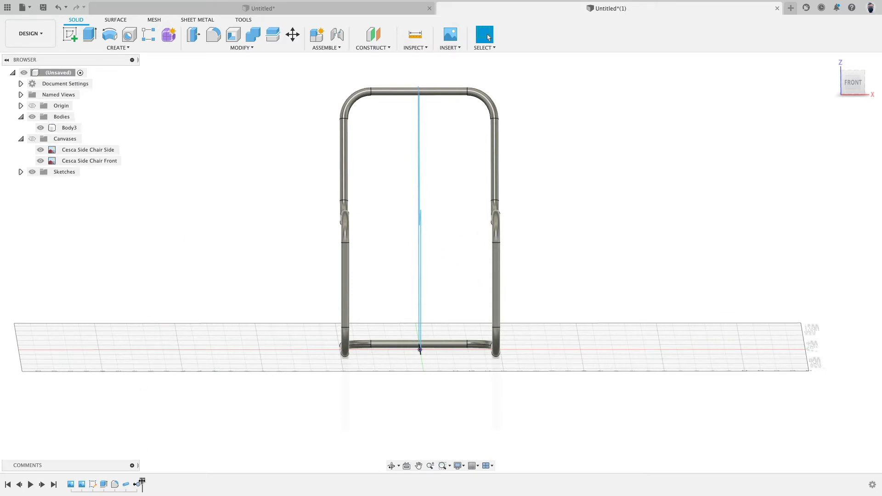
drag(142, 481, 108, 481)
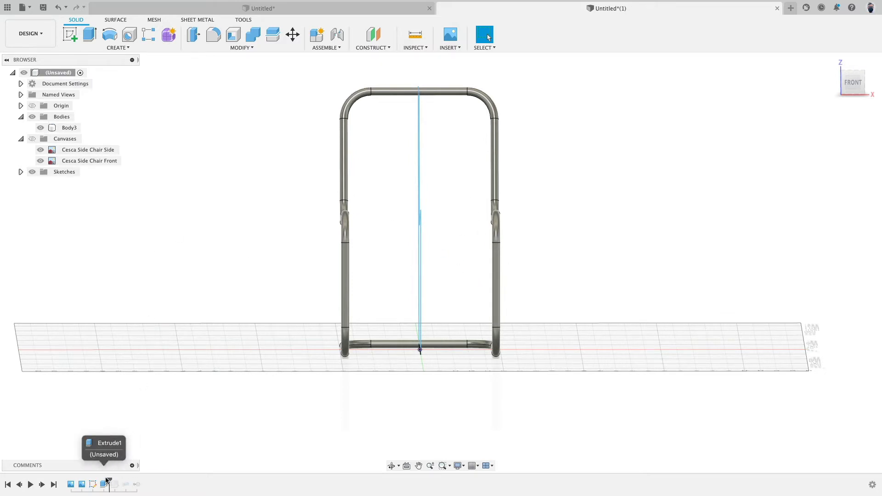
shift+middle_drag(208, 333, 234, 332)
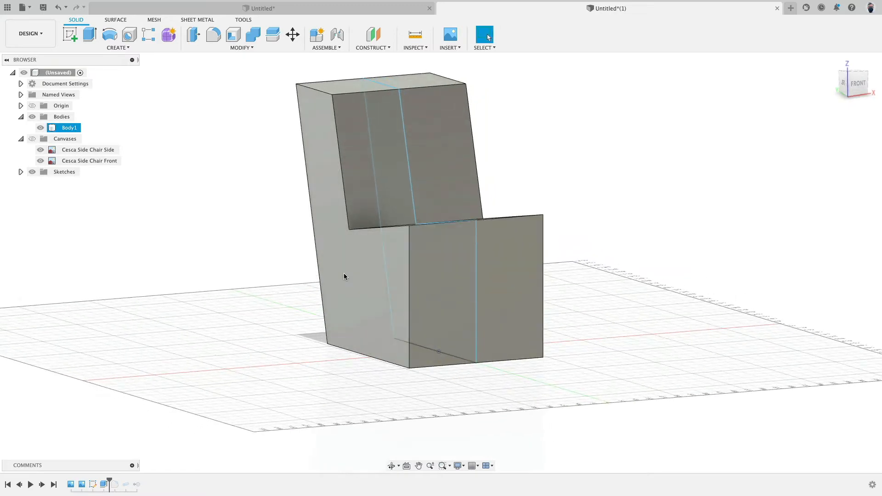
- Tilt one side face of the guide block inward with Move/Copy on faces, pivoting at its bottom edge with an X angle of -2 deg
shift+middle_drag(345, 277, 501, 247)
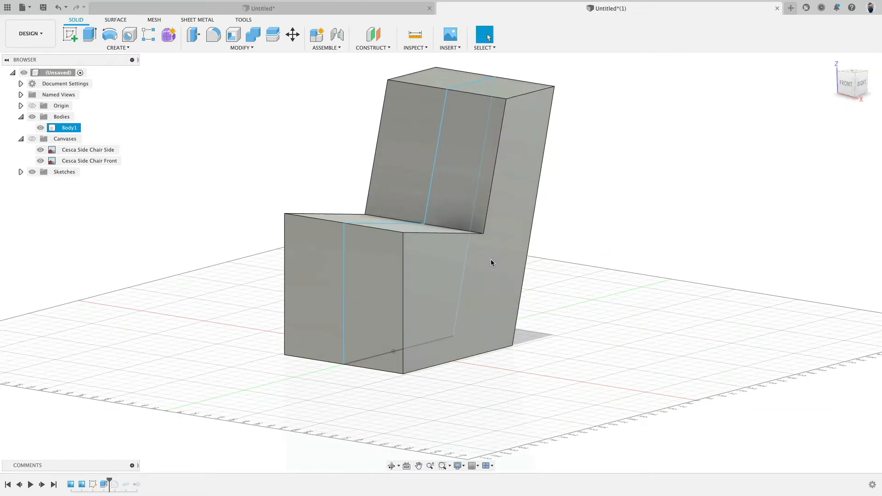
click(295, 37)
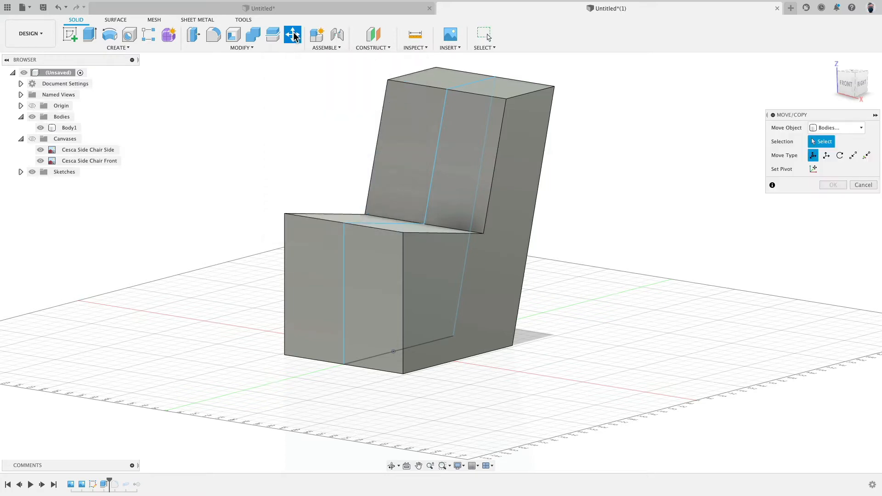
click(837, 128)
click(838, 159)
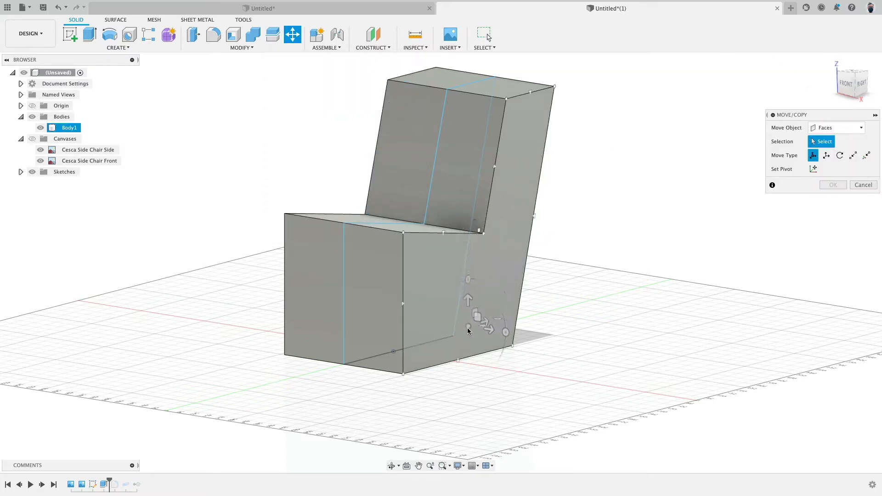
click(460, 356)
shift+middle_drag(571, 324, 514, 388)
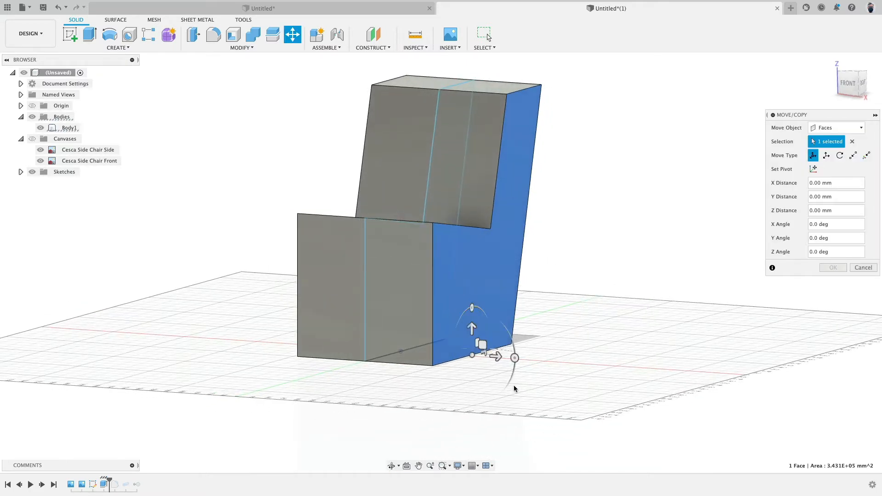
drag(515, 358, 598, 384)
text(-2)
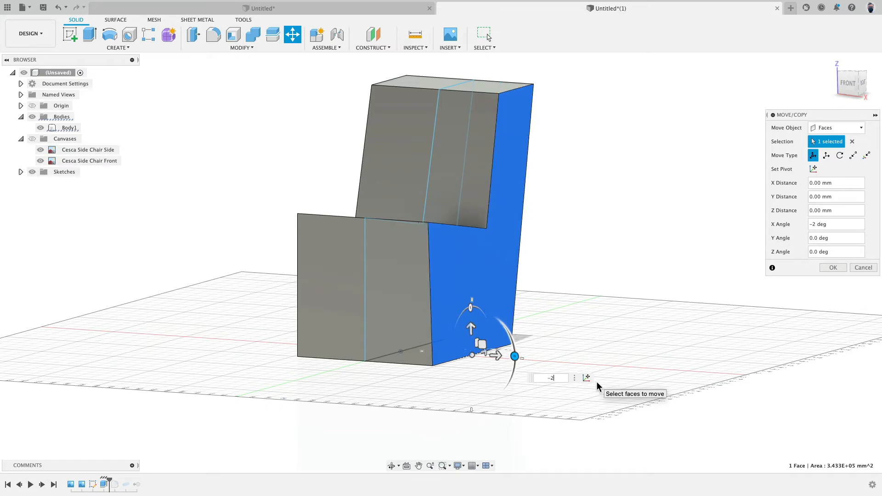
key(Return)
- Tilt the block's opposite side face inward about its bottom edge so both sides taper symmetrically in the front view
shift+middle_drag(279, 249, 308, 244)
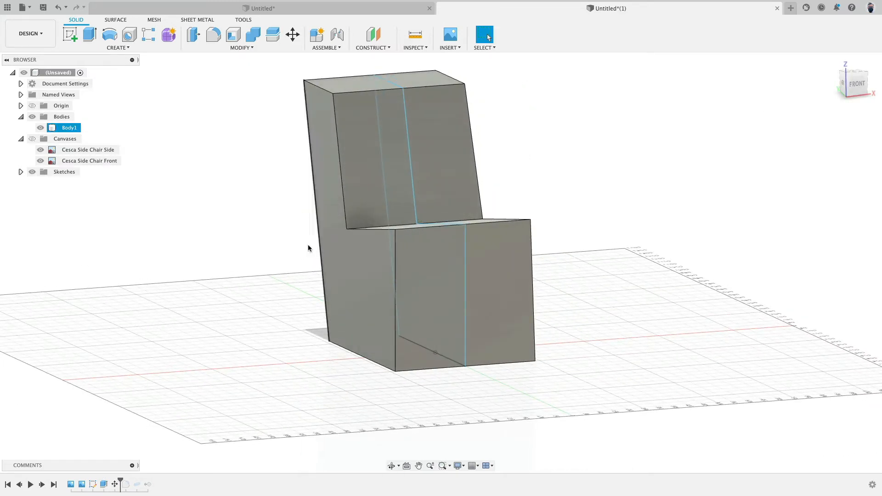
right_click(223, 178)
click(226, 153)
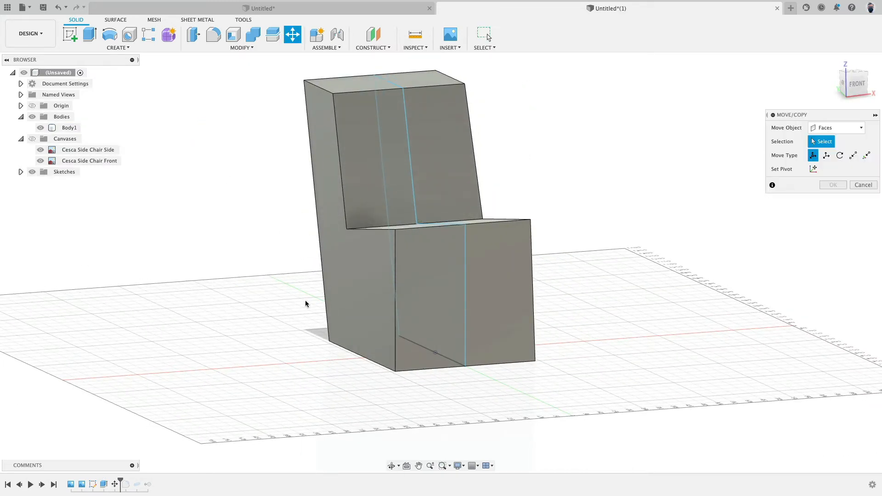
click(361, 349)
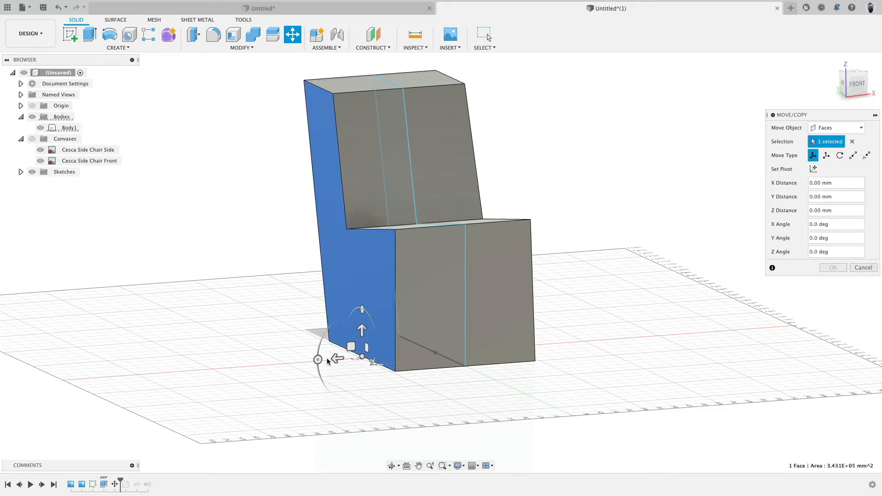
drag(317, 358, 319, 355)
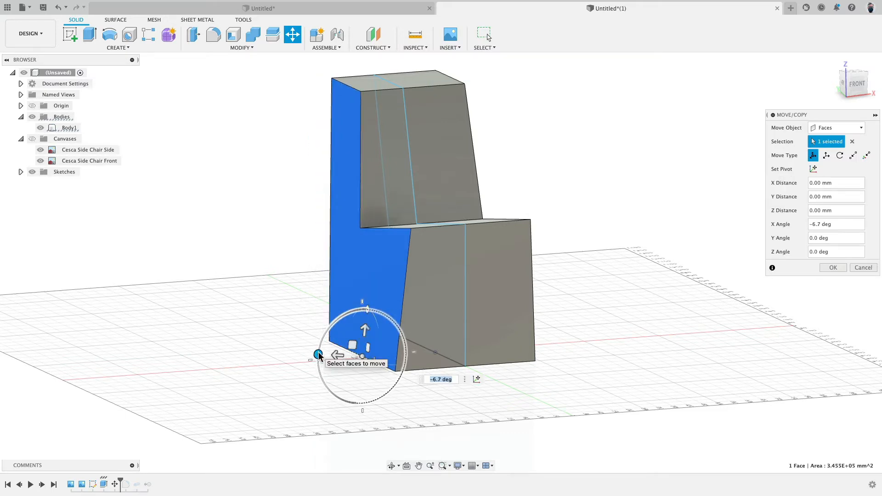
key(Return)
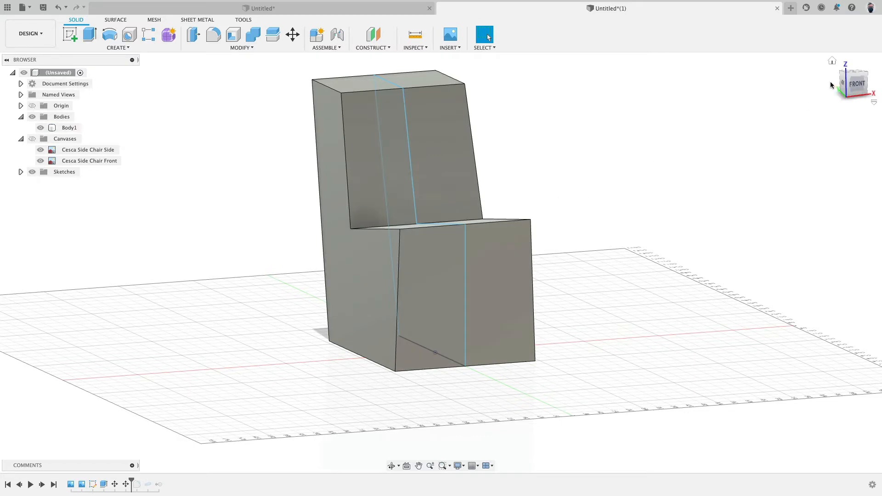
click(859, 85)
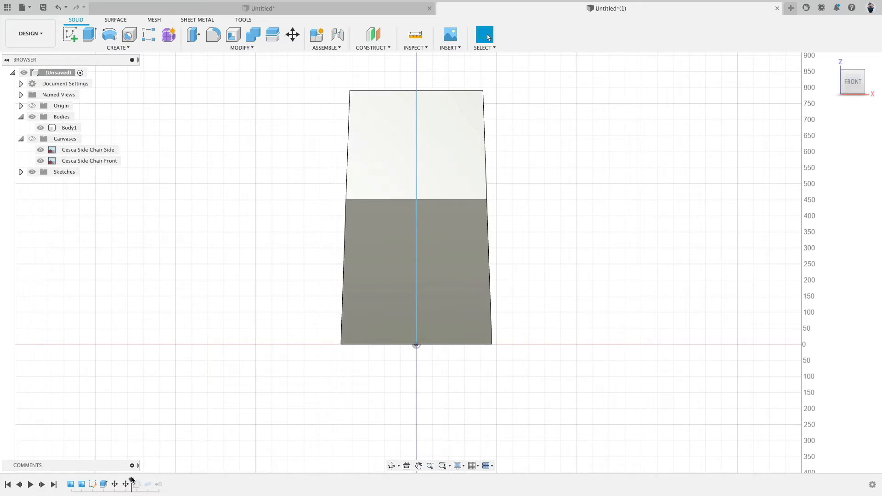
- Roll the design history forward through the fillets to the end, so the pipe frame rebuilds on the tapered block
drag(131, 479, 138, 478)
shift+middle_drag(241, 327, 281, 329)
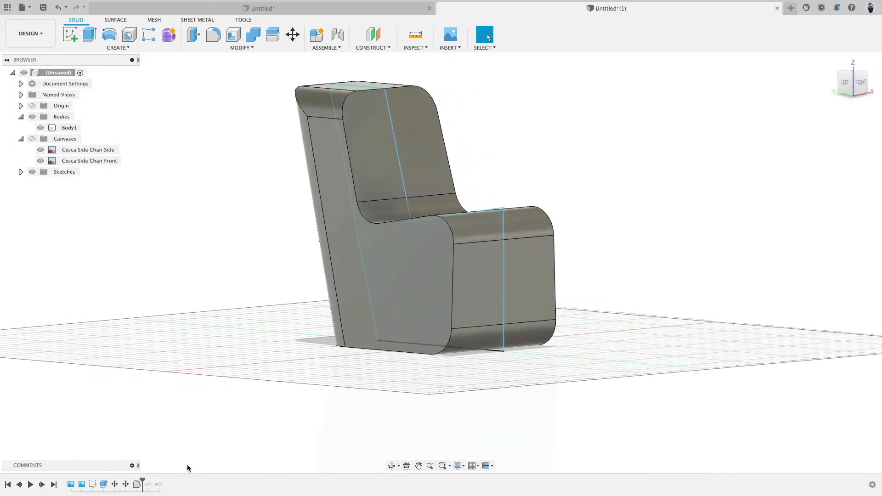
drag(143, 479, 165, 479)
shift+middle_drag(218, 321, 178, 318)
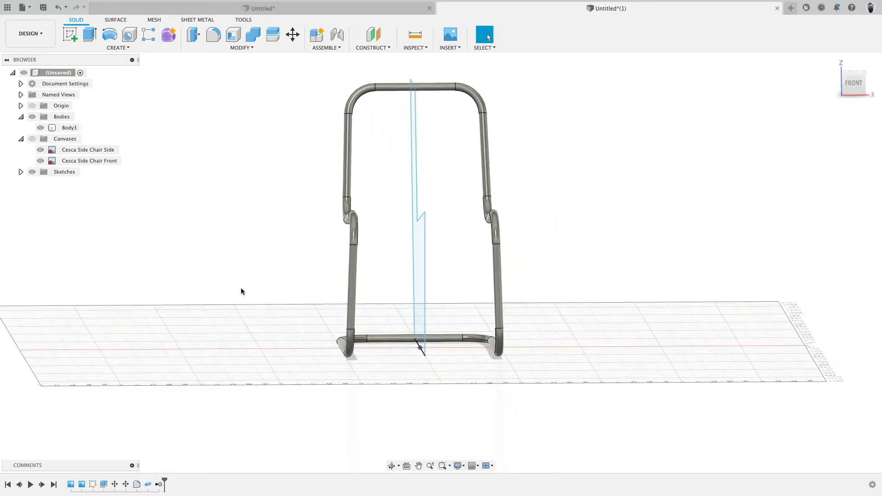
click(839, 85)
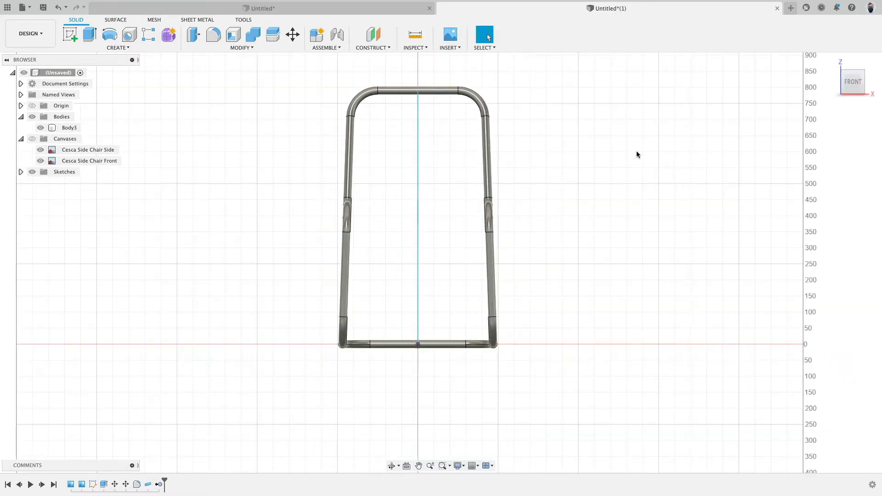
shift+middle_drag(636, 154, 669, 188)
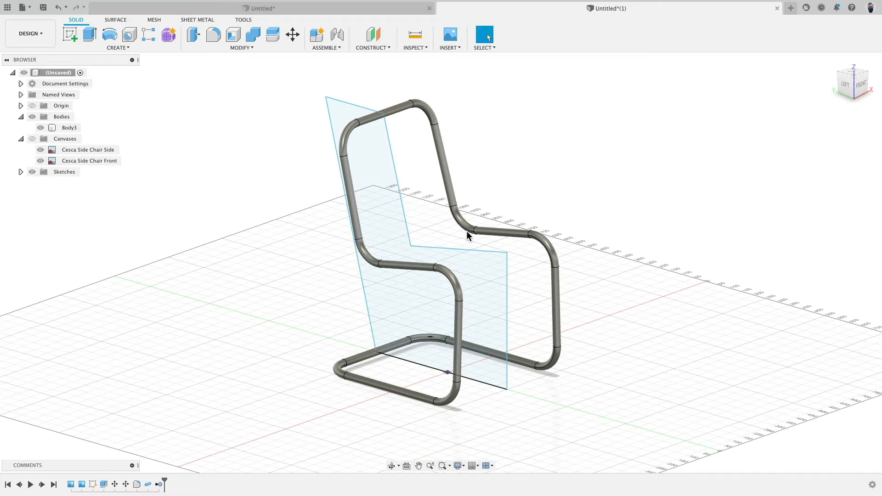
- Insert the image Mutation.png from the computer's Desktop as a canvas on the front XZ plane
click(862, 86)
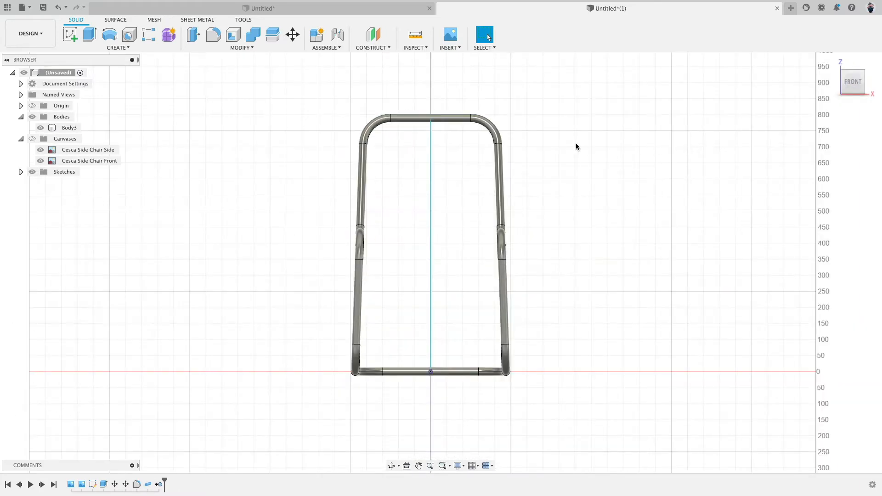
click(454, 36)
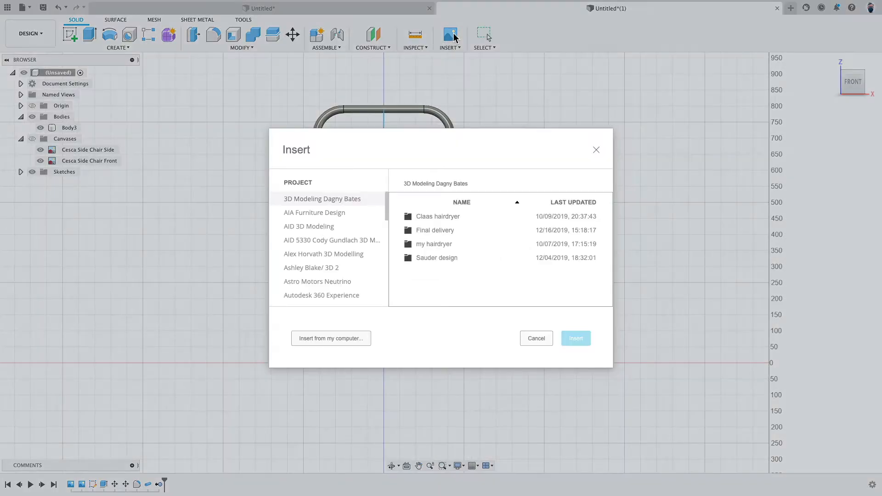
click(335, 338)
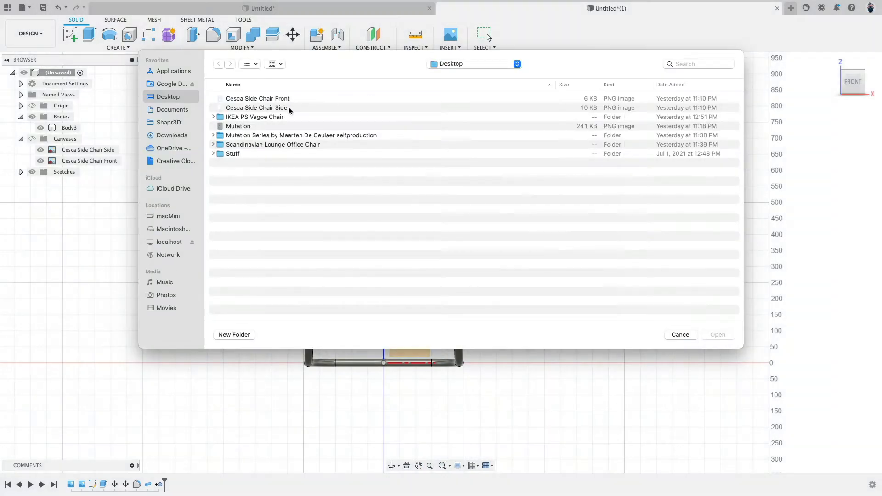
click(256, 127)
click(718, 335)
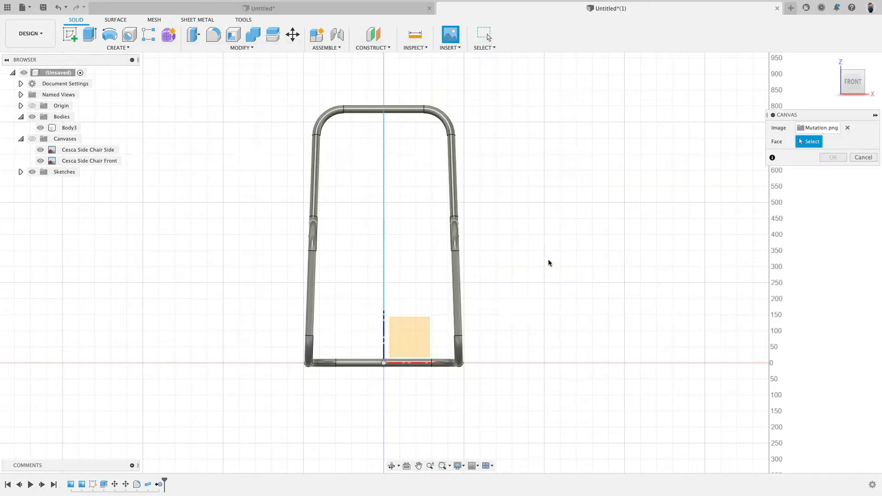
click(414, 331)
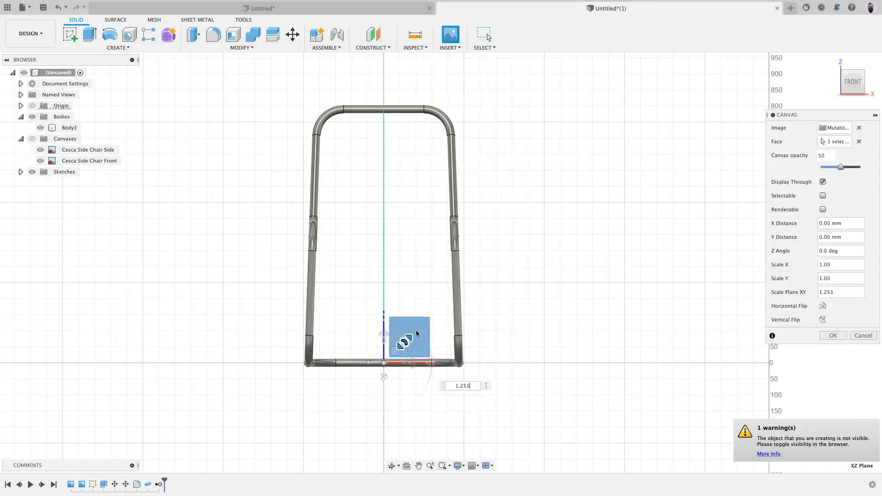
- Enlarge the Mutation canvas to roughly the chair's height and place it beside the frame
drag(406, 342, 432, 373)
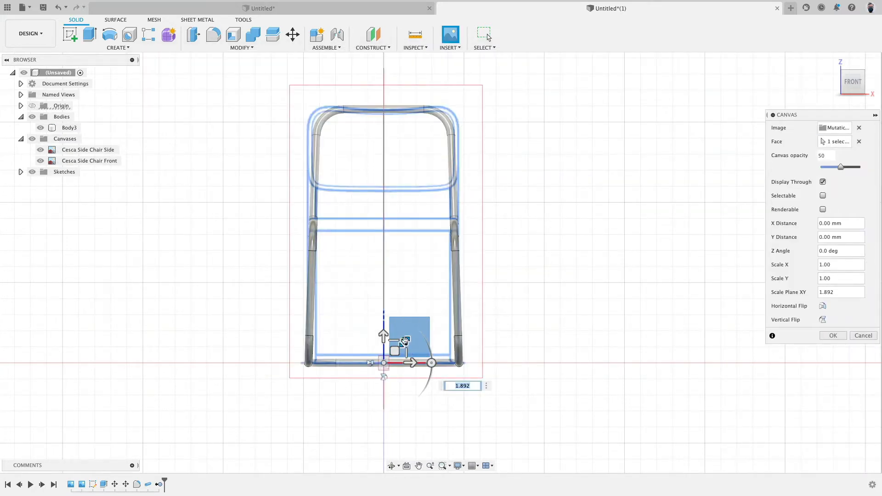
drag(404, 342, 482, 285)
drag(390, 352, 610, 230)
click(833, 336)
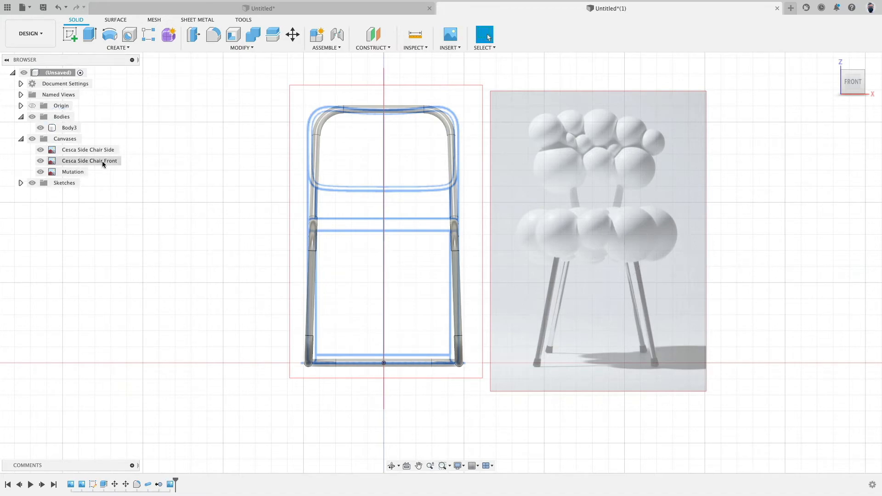
- Hide the Cesca Side Chair Side and Cesca Side Chair Front canvases, keeping the Mutation canvas shown
click(40, 150)
click(40, 161)
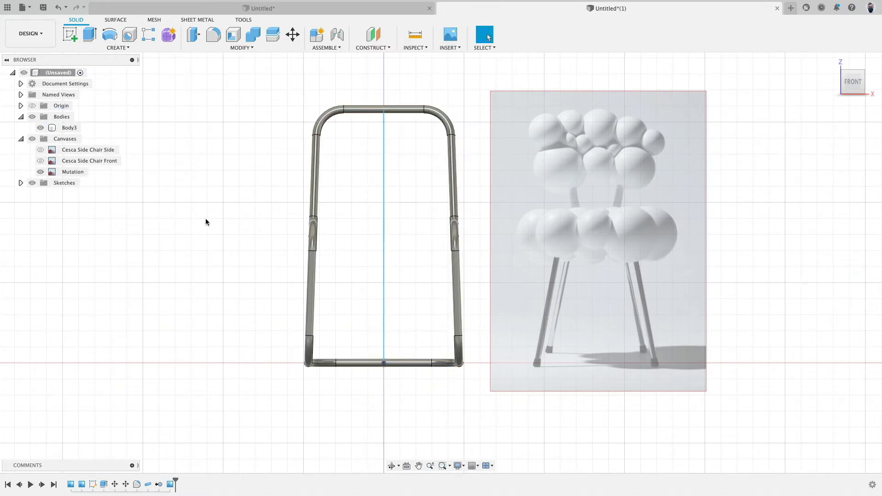
shift+middle_drag(206, 219, 224, 225)
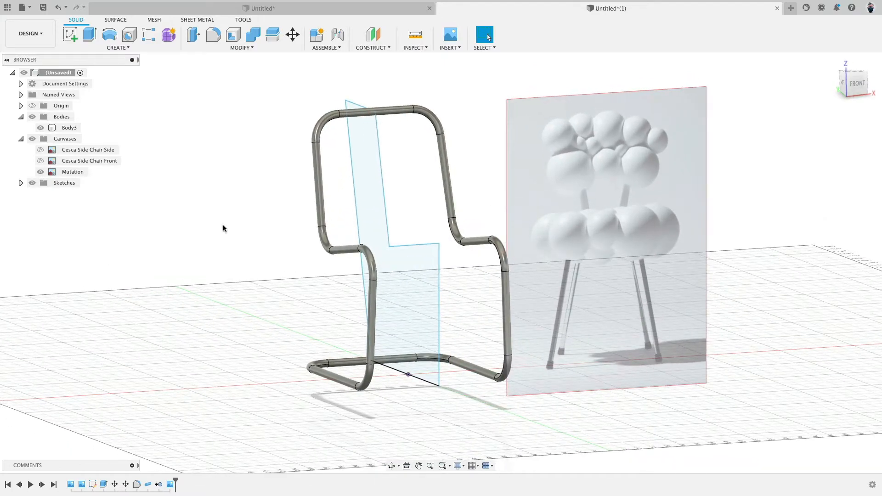
shift+middle_drag(248, 178, 403, 148)
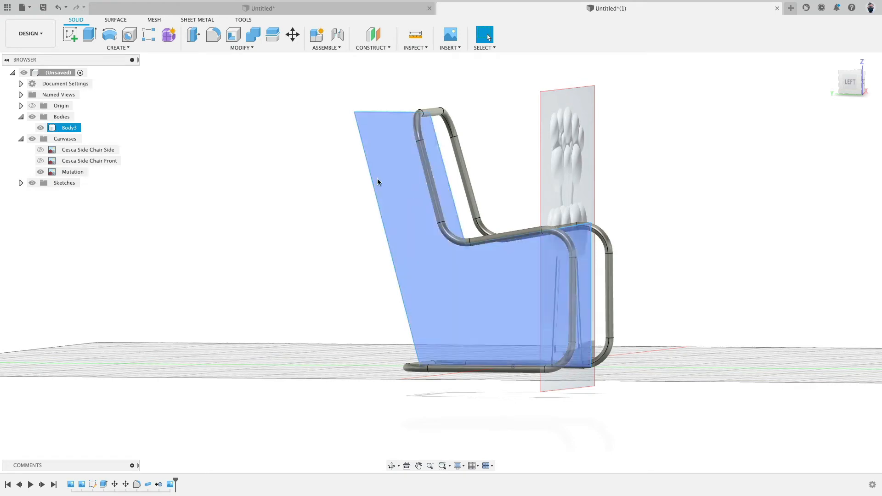
shift+middle_drag(377, 178, 621, 244)
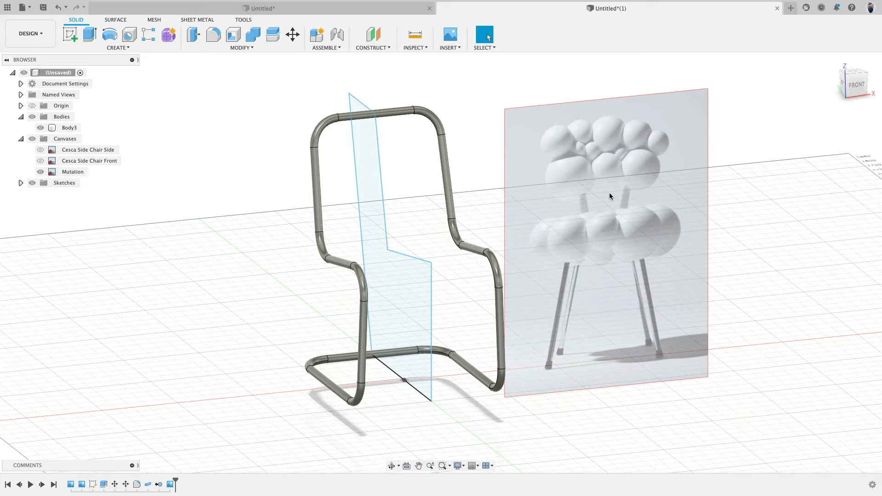
- Set up a Plane at Angle through the side profile sketch's front backrest line at 0 deg
click(379, 49)
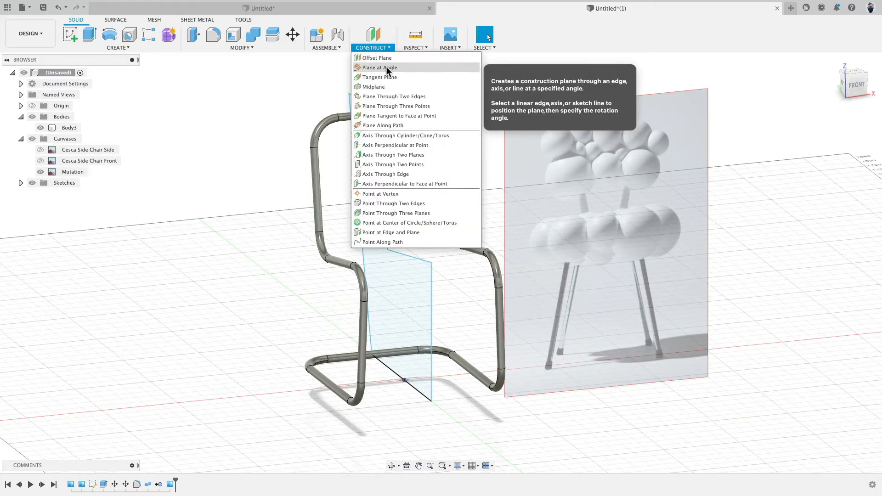
click(386, 67)
click(378, 153)
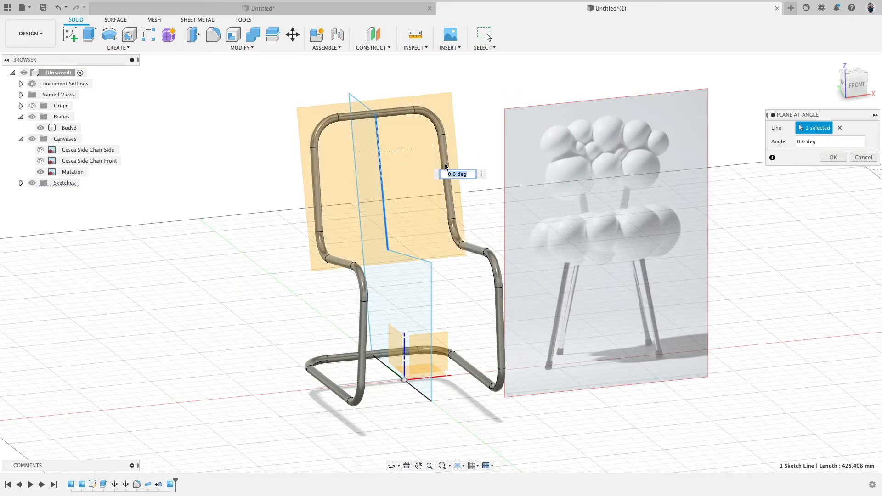
mouse_move(478, 86)
shift+middle_down()
mouse_move(488, 83)
mouse_move(476, 99)
shift+middle_up()
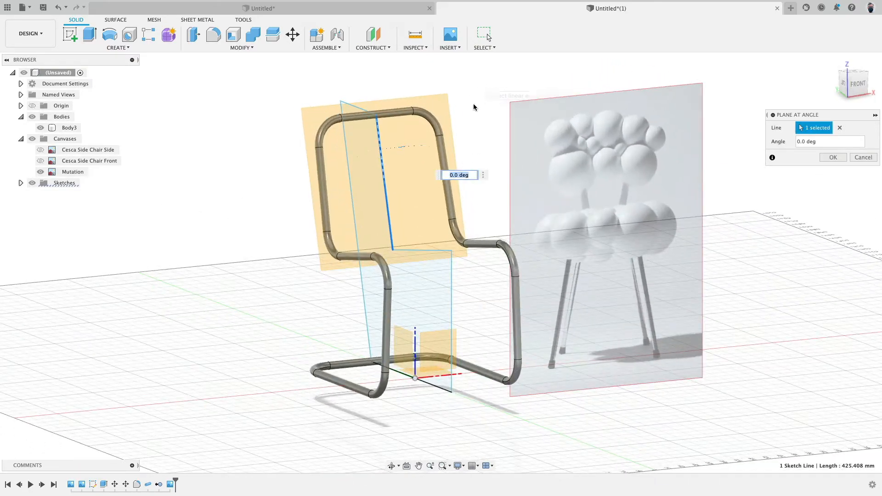
- Accept the backrest plane and create another Plane at Angle through the sketch's seat line at 0 deg
right_click(475, 90)
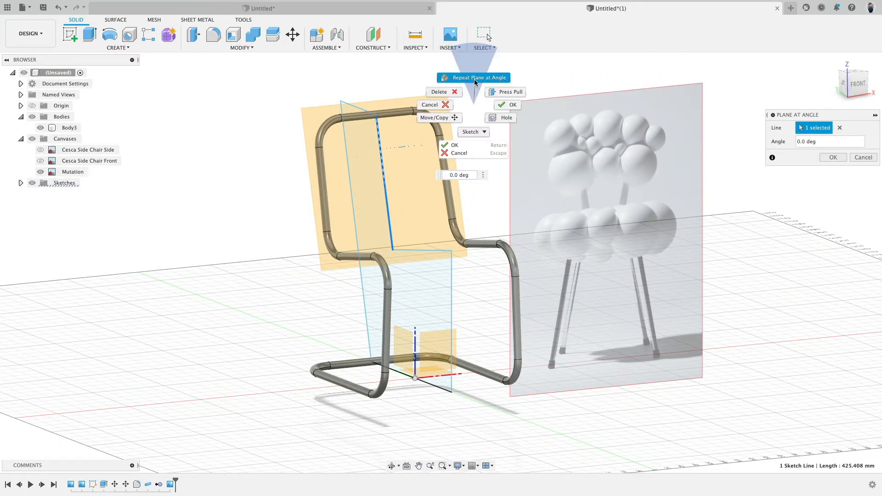
click(474, 78)
click(431, 249)
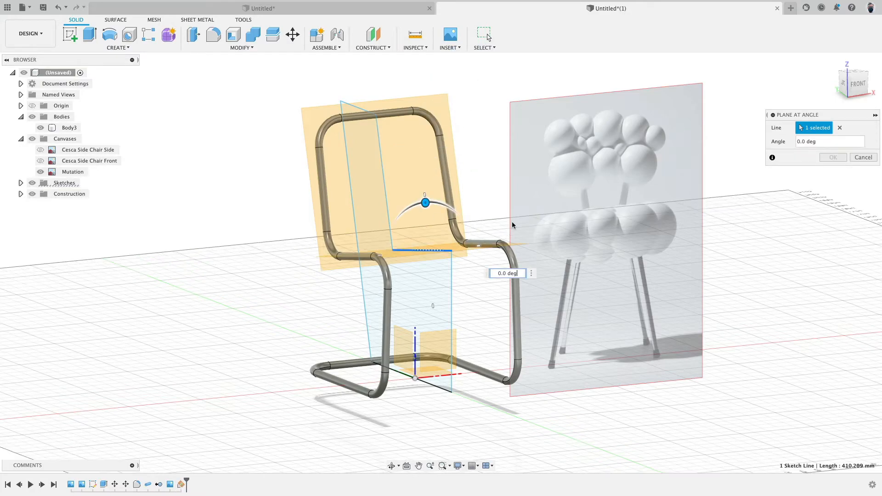
click(833, 158)
shift+middle_drag(571, 103, 556, 119)
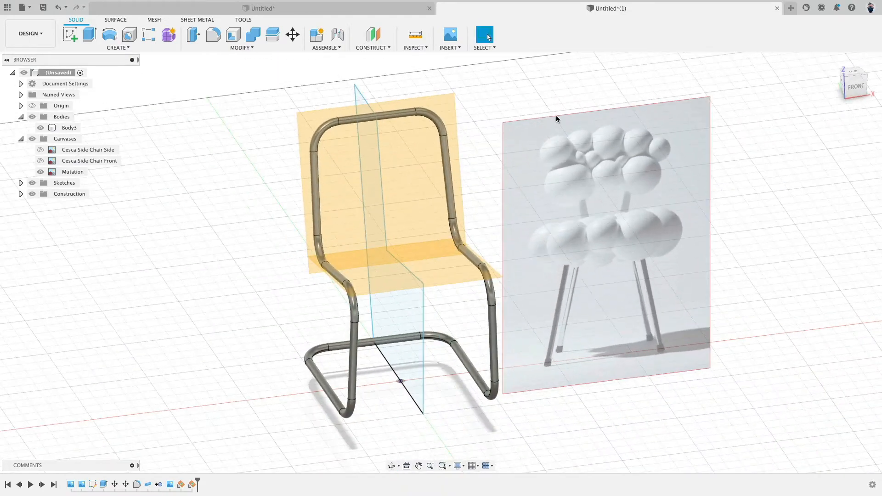
- Start a sketch on the backrest plane and draw a large circle overlapping the frame's left post
click(70, 35)
click(407, 145)
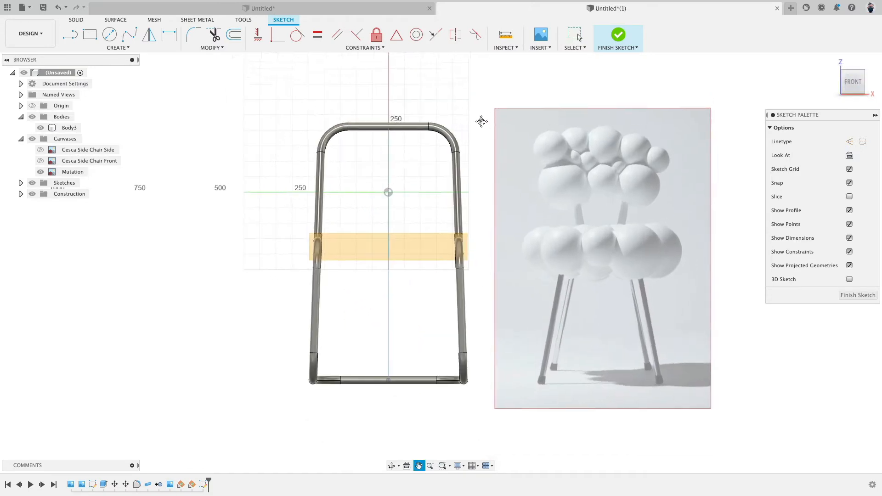
click(111, 36)
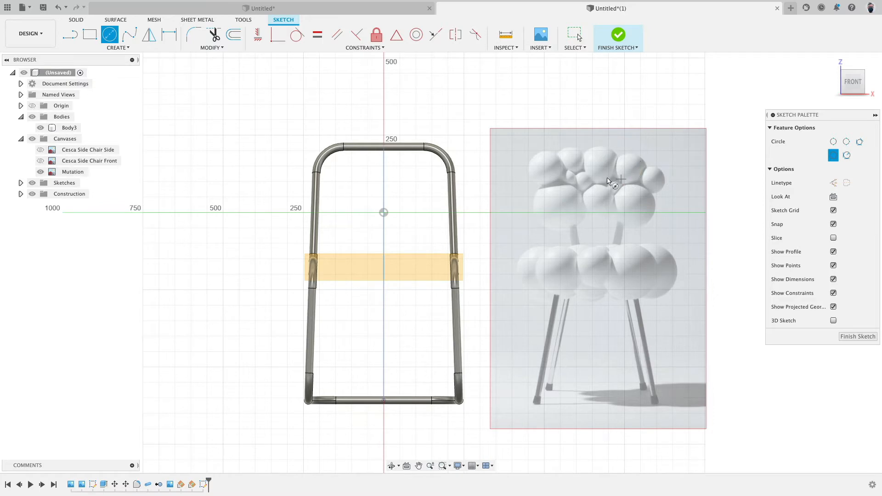
scroll(349, 223, up, 3)
scroll(347, 223, down, 5)
scroll(328, 214, up, 3)
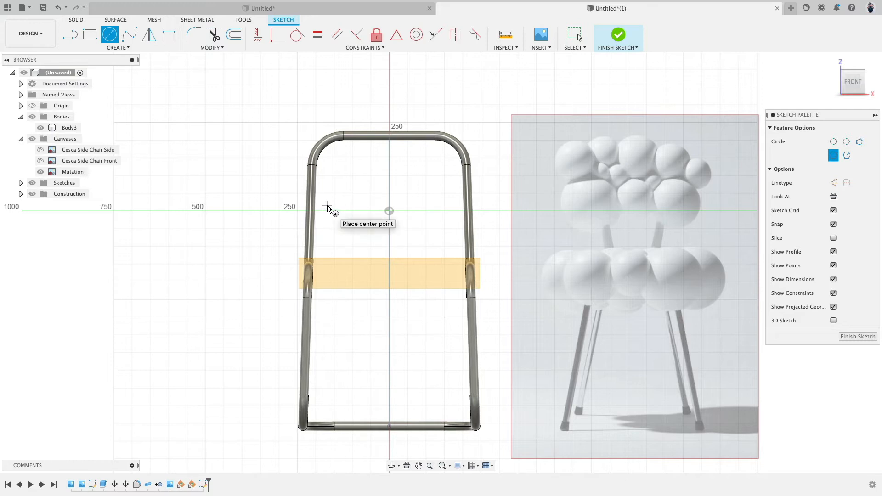
click(327, 205)
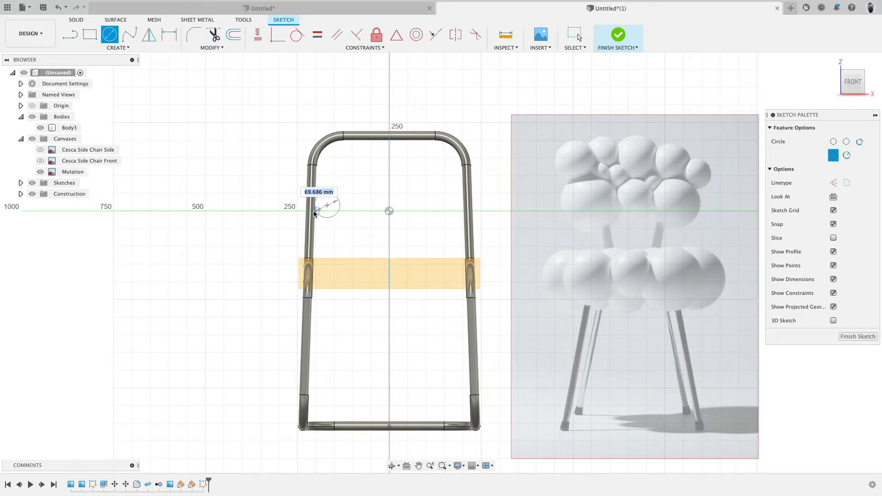
click(292, 224)
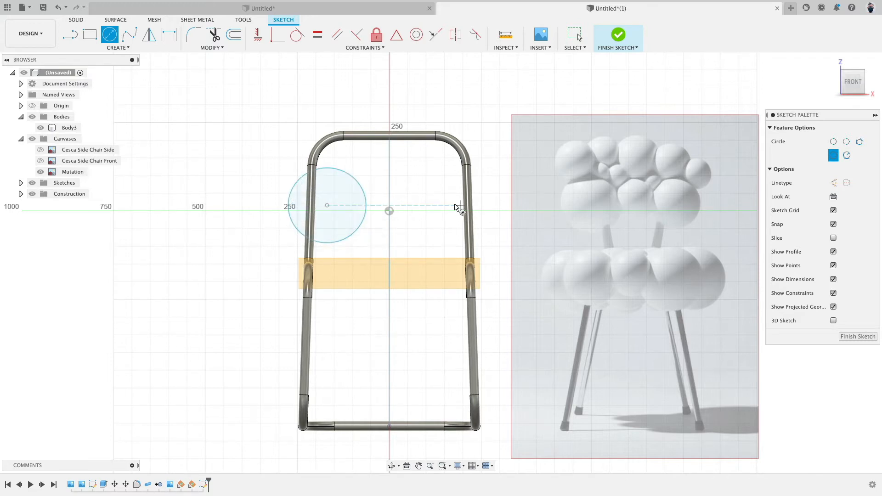
- Draw a circle about 207 mm in diameter over the right post and another about 157 mm between the two large circles
click(445, 198)
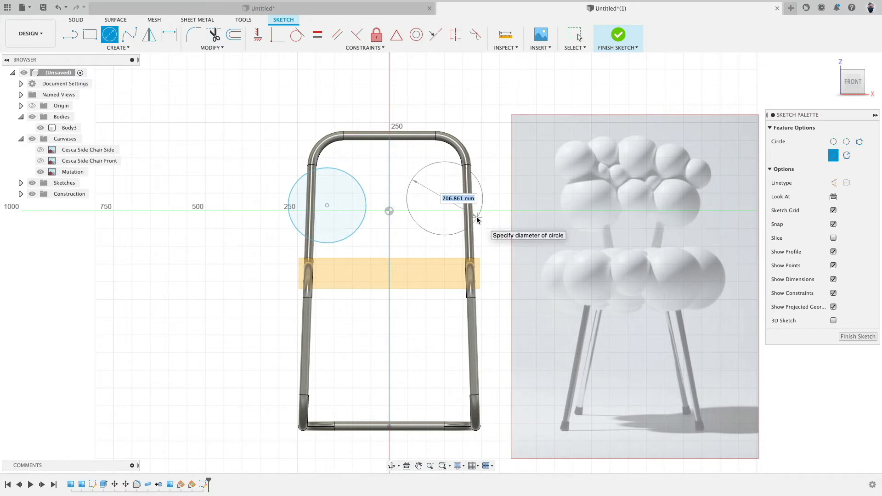
click(476, 217)
click(381, 187)
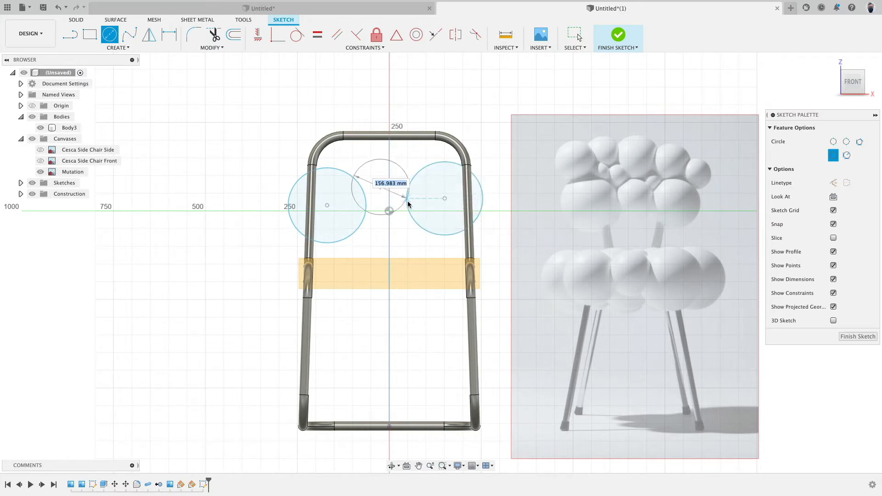
click(389, 210)
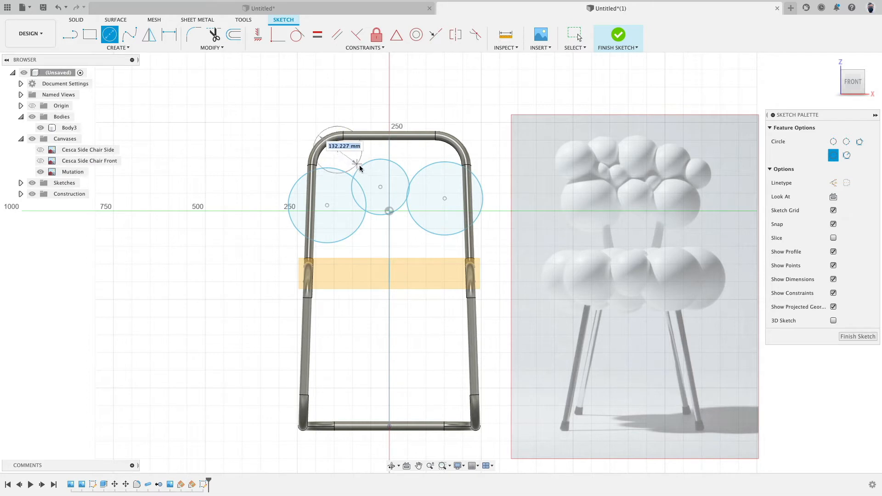
- Draw five more overlapping circles along the backrest's top bar, both upper corners and the outer left edge, following the reference bubbles
click(366, 174)
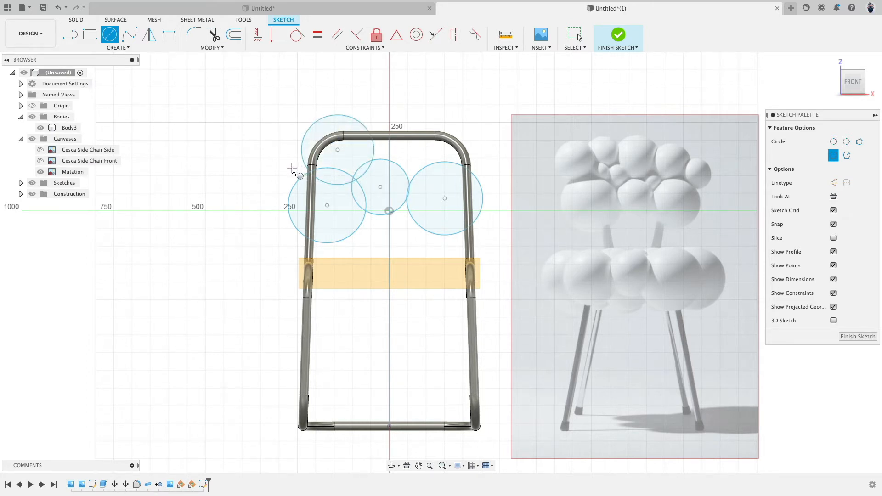
click(317, 177)
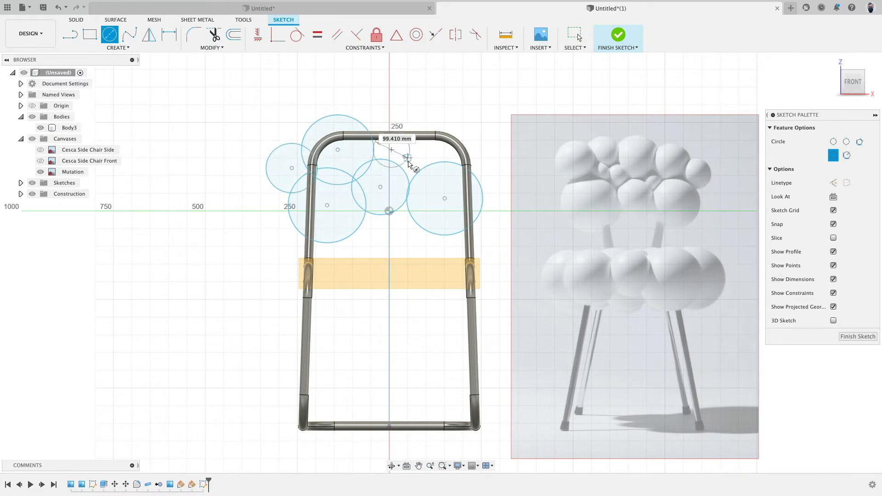
click(417, 159)
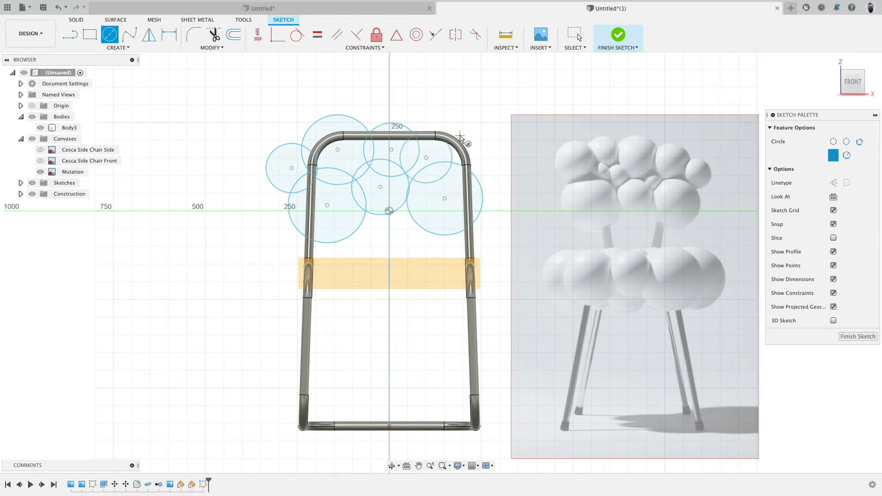
click(479, 122)
scroll(460, 131, up, 4)
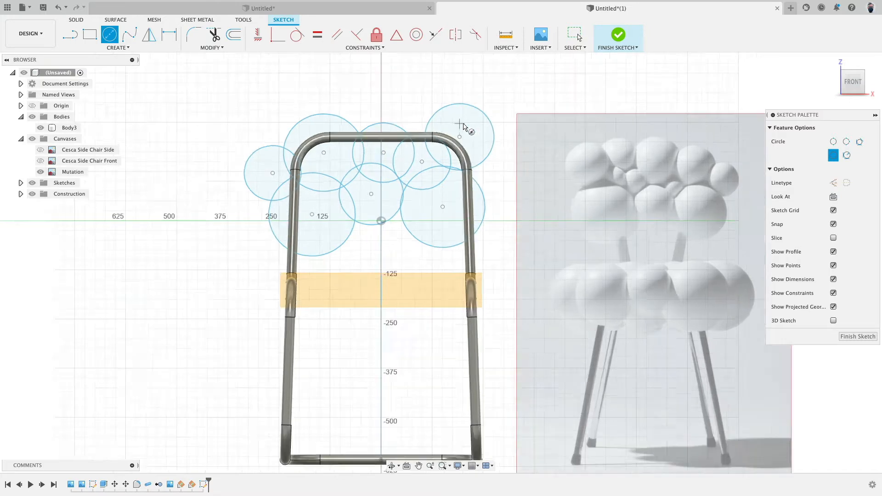
scroll(462, 127, up, 1)
key(Escape)
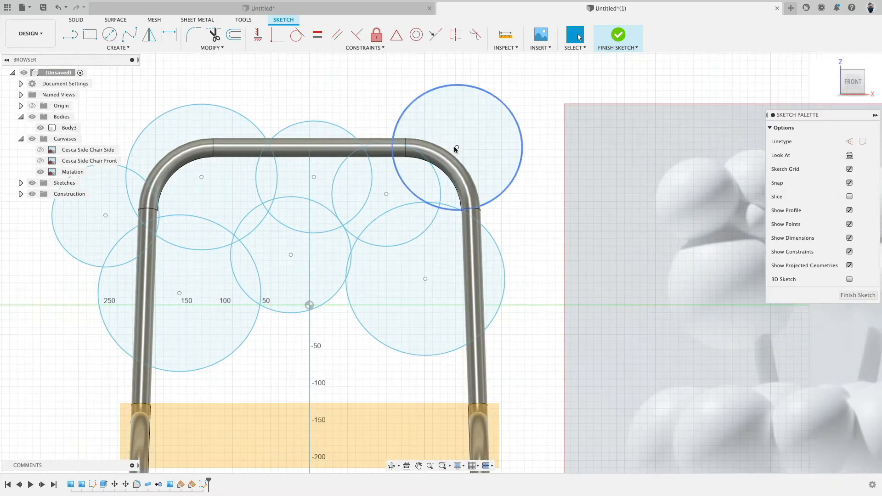
- Lower the top-right circle, raise its inner neighbour, and centre the top-middle circle on the vertical axis with a radius of about 80 mm
drag(458, 150, 456, 179)
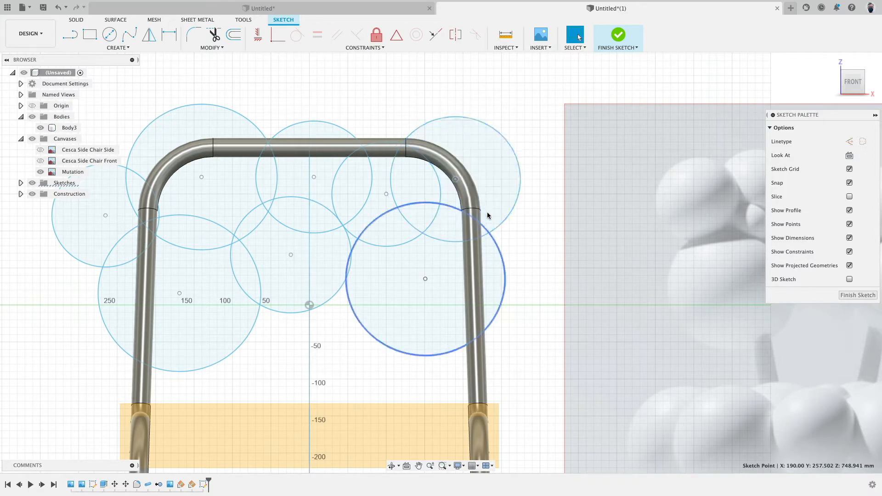
drag(385, 195, 386, 164)
drag(314, 177, 310, 165)
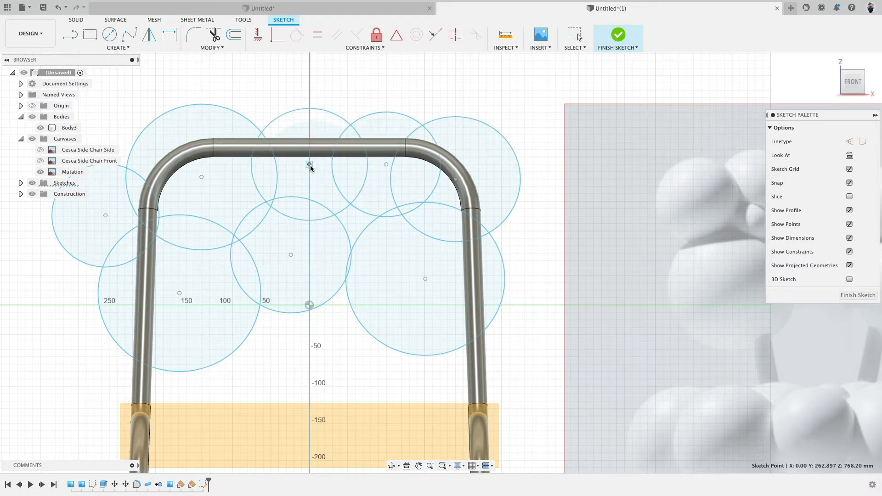
click(282, 114)
drag(282, 113, 281, 112)
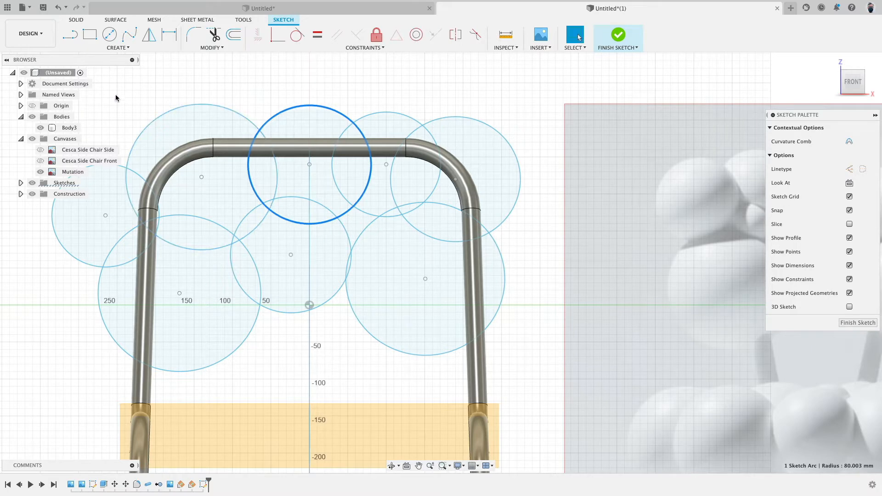
- Move the outer left circle inward onto the left post and enlarge the central circle to a radius of about 86 mm
middle_drag(115, 94, 232, 84)
drag(223, 205, 273, 221)
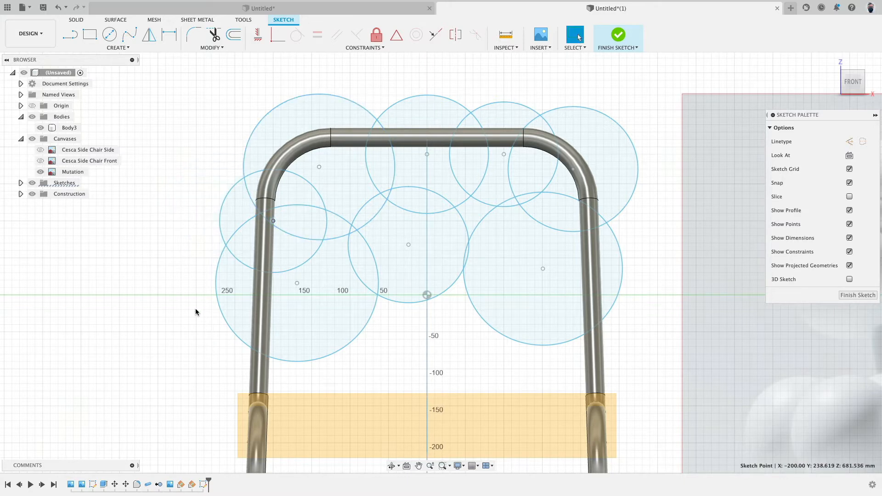
middle_drag(195, 310, 174, 301)
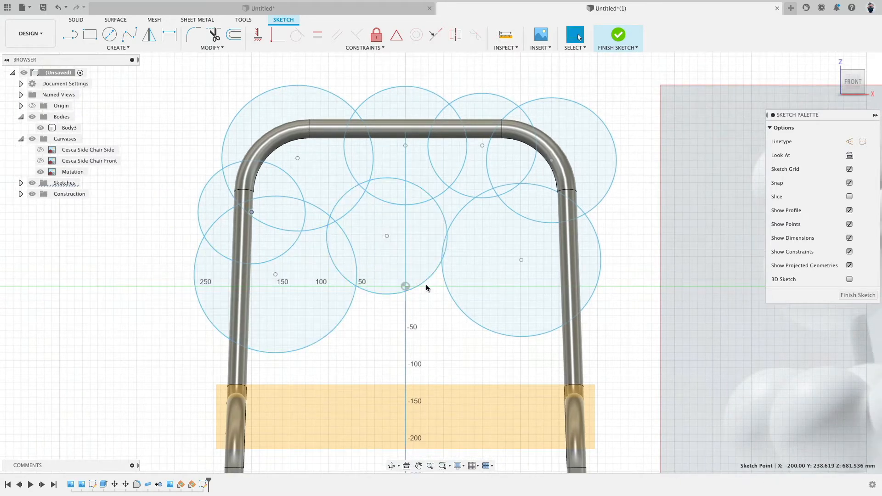
drag(428, 281, 434, 286)
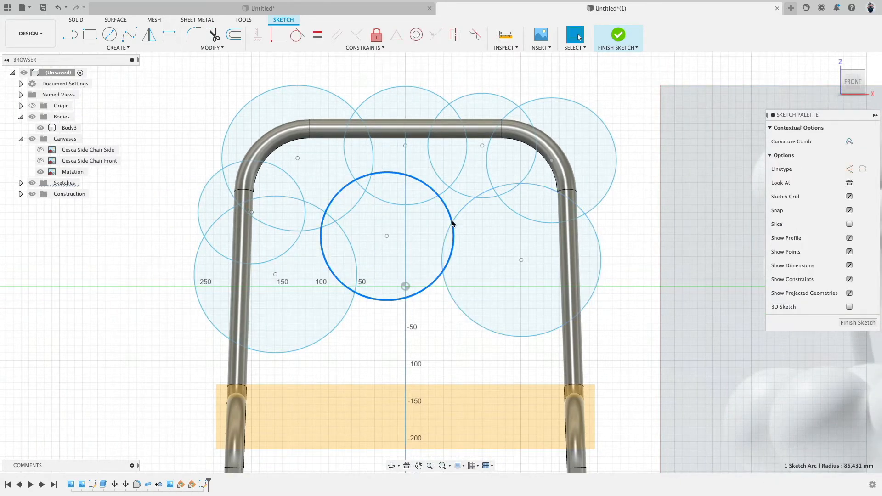
- Draw a small circle in the gap between the central, top and lower-right circles
click(109, 34)
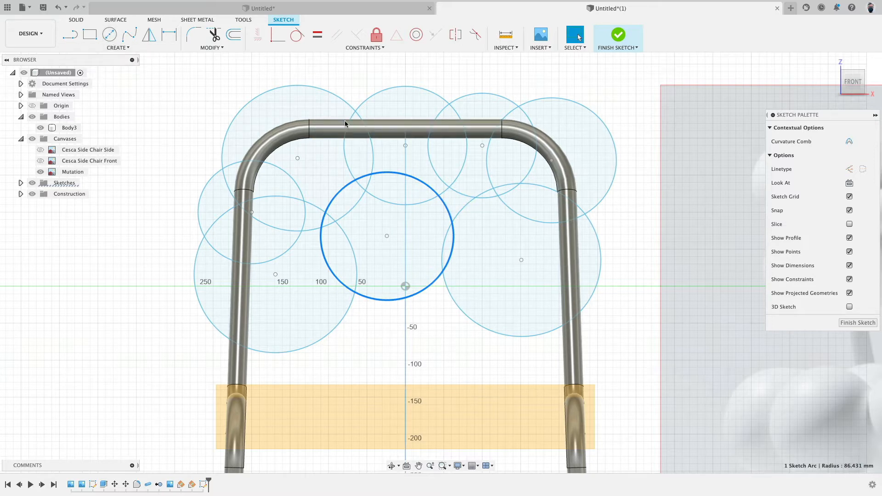
click(475, 220)
scroll(560, 326, down, 5)
mouse_move(595, 204)
middle_down()
mouse_move(390, 148)
mouse_move(501, 167)
mouse_move(486, 169)
middle_up()
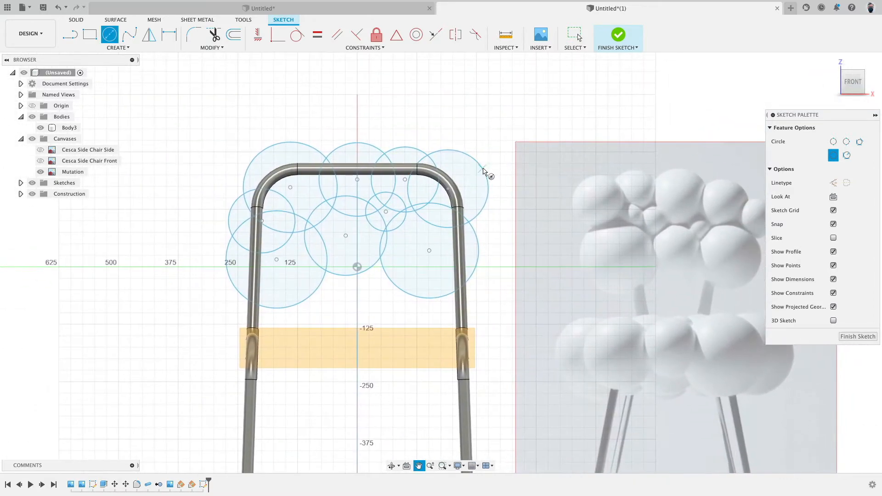
- Shrink the top-right circle and shift it inward onto the frame's bend
scroll(491, 144, down, 1)
scroll(491, 144, up, 3)
key(Escape)
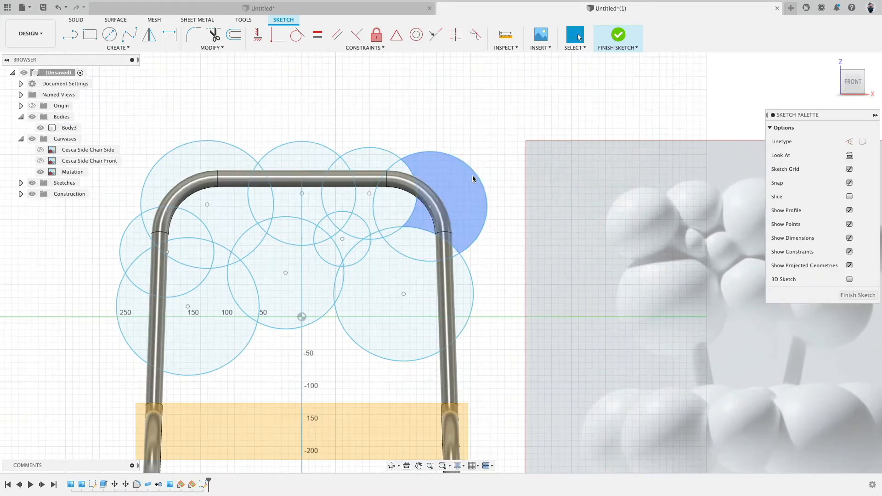
drag(471, 170, 415, 193)
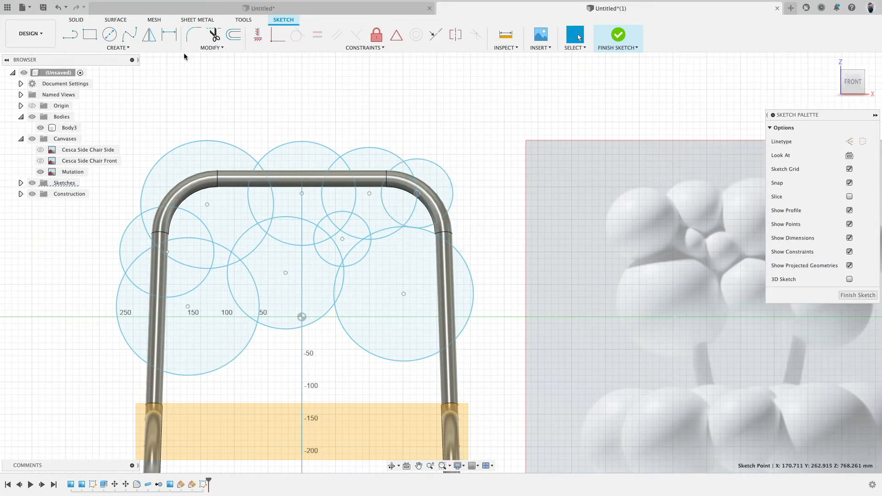
- Draw another circle just below the top-right bend and shift it onto the right post
click(109, 35)
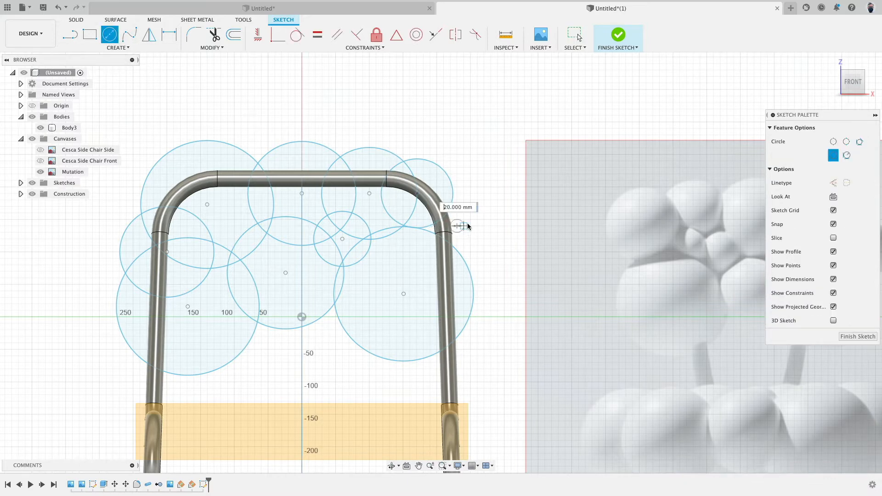
key(Escape)
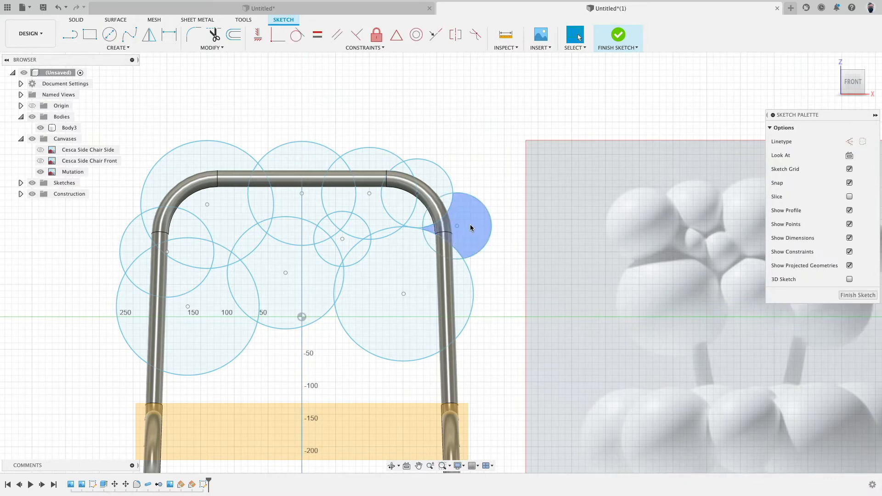
drag(457, 225, 449, 229)
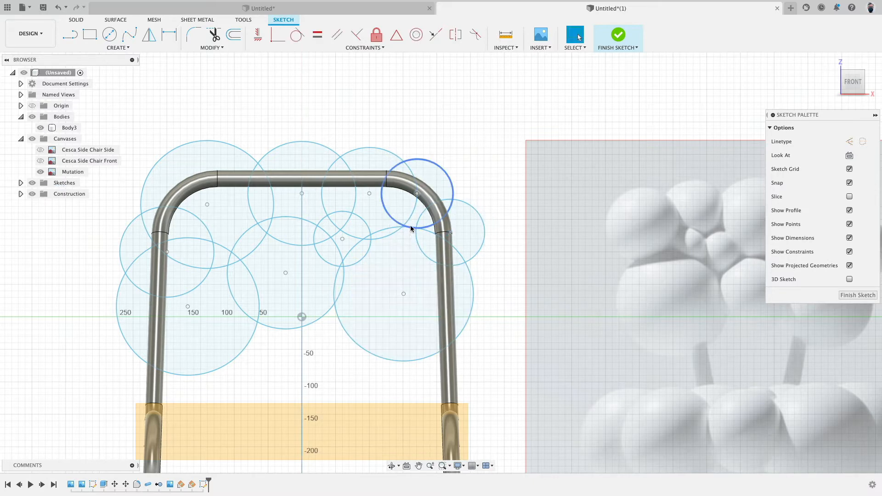
- Reposition the top-right corner circle and its inner neighbour so they overlap evenly along the bend, and finish the sketch
scroll(432, 191, up, 3)
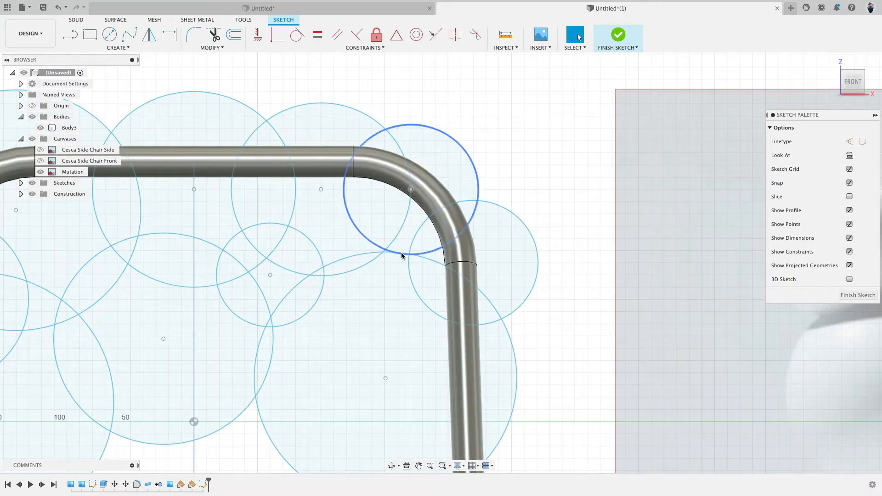
drag(412, 190, 416, 211)
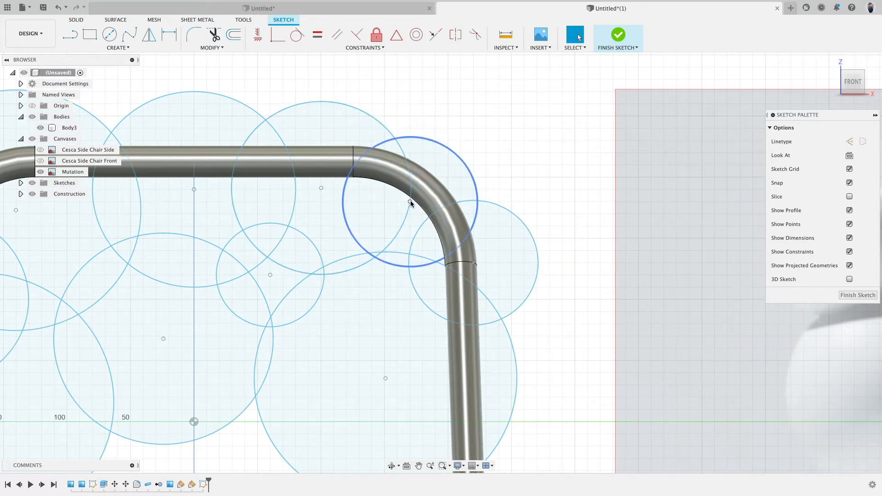
drag(410, 201, 418, 207)
scroll(511, 130, down, 3)
scroll(510, 127, down, 1)
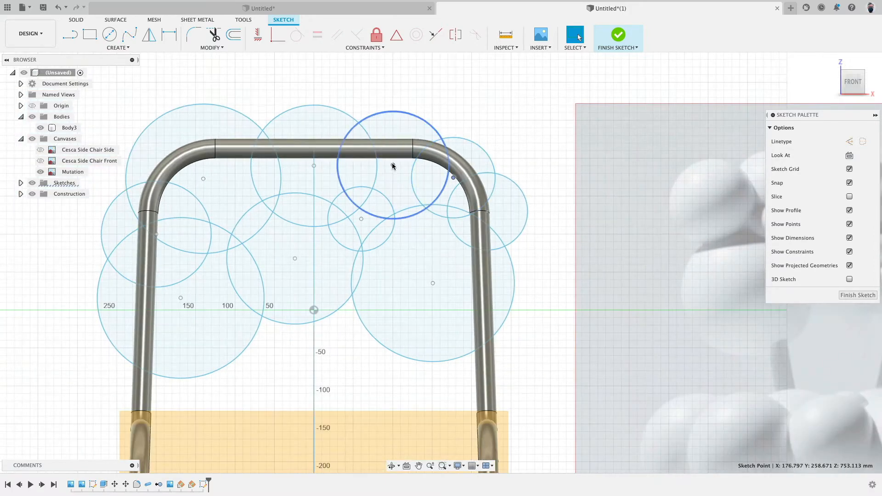
drag(393, 165, 405, 152)
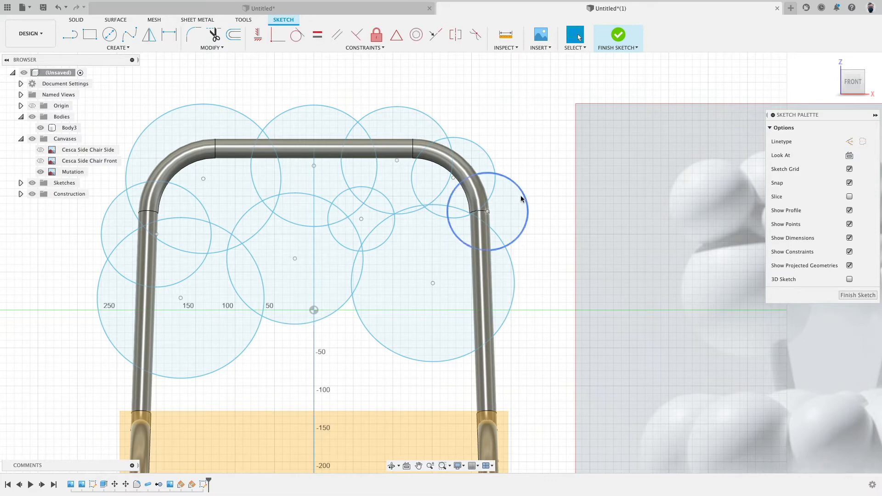
scroll(519, 194, down, 2)
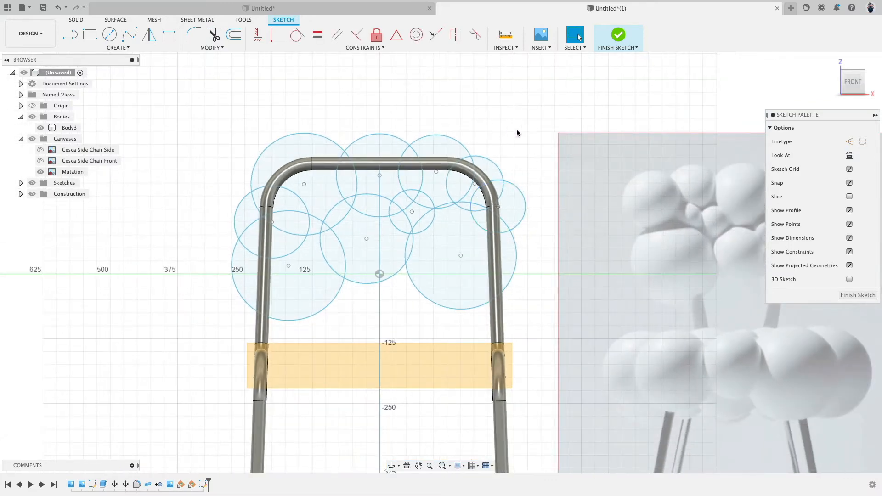
scroll(531, 146, down, 2)
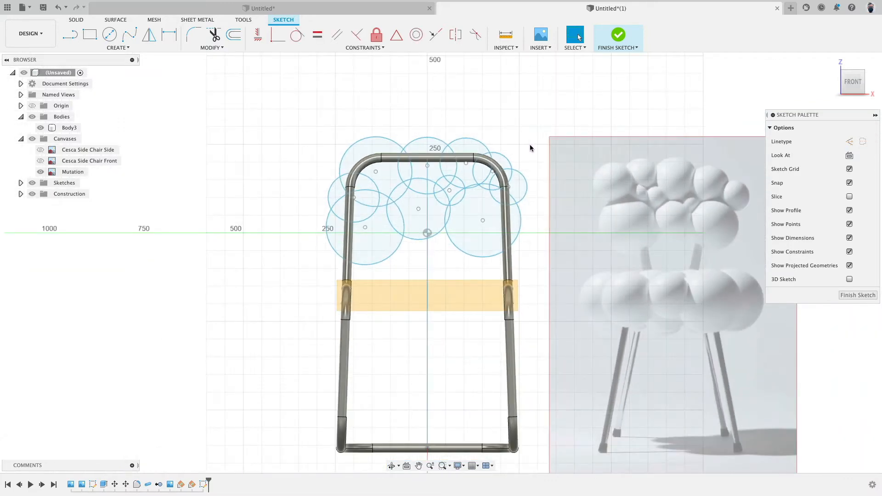
click(617, 36)
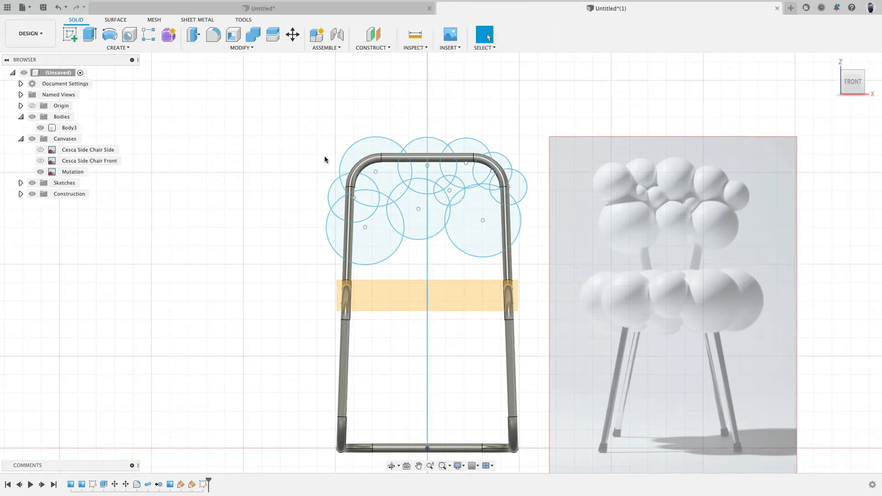
- Start a sphere on the backrest sketch plane, centred on the large lower-right circle
click(114, 48)
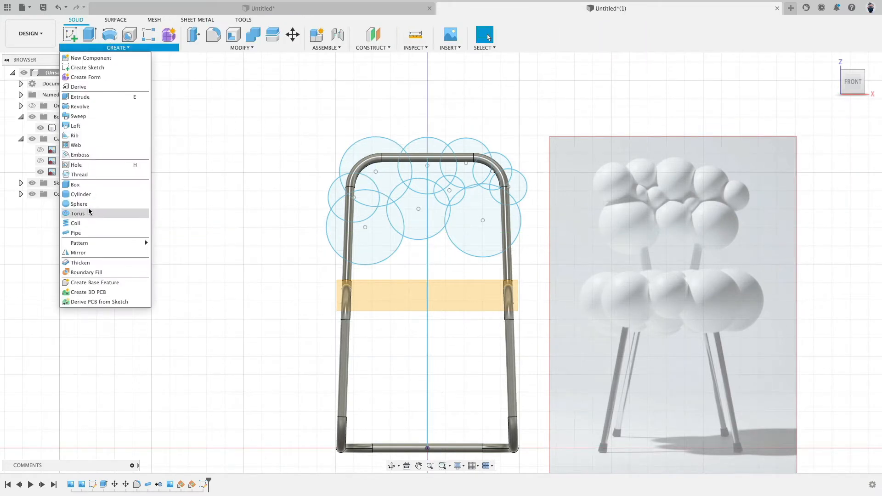
key(Escape)
shift+middle_drag(171, 211, 163, 259)
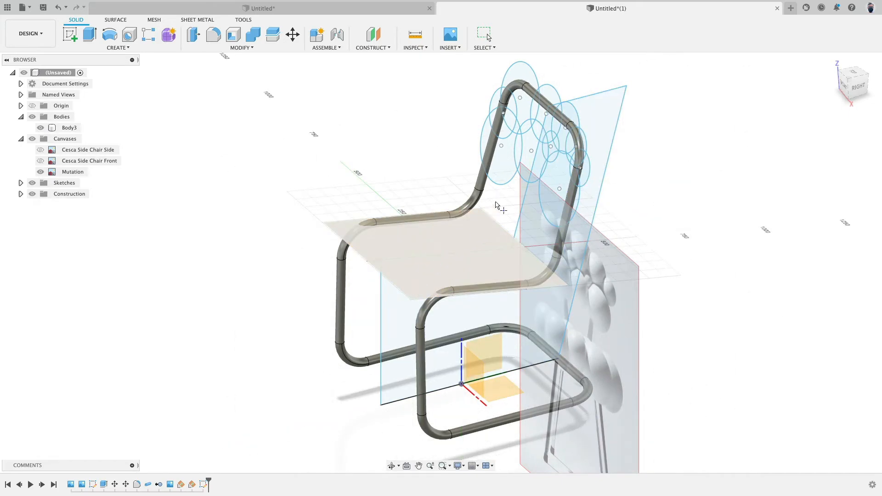
shift+middle_drag(510, 137, 531, 107)
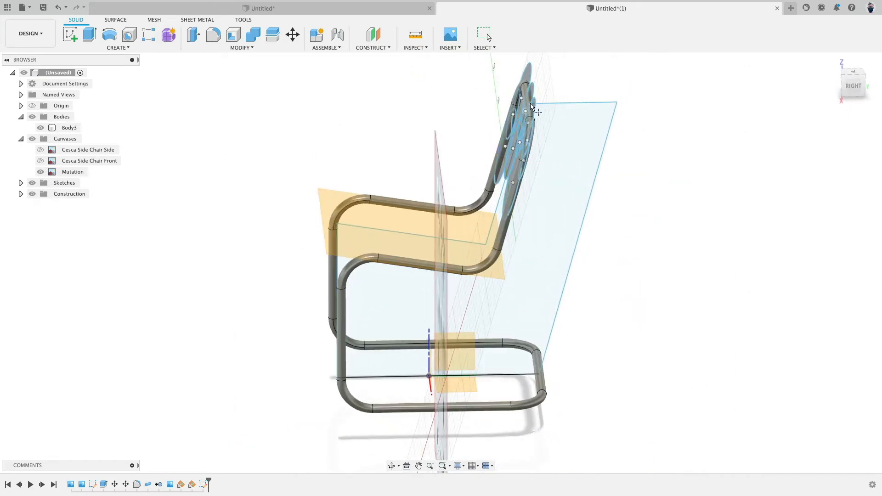
shift+middle_drag(481, 127, 403, 169)
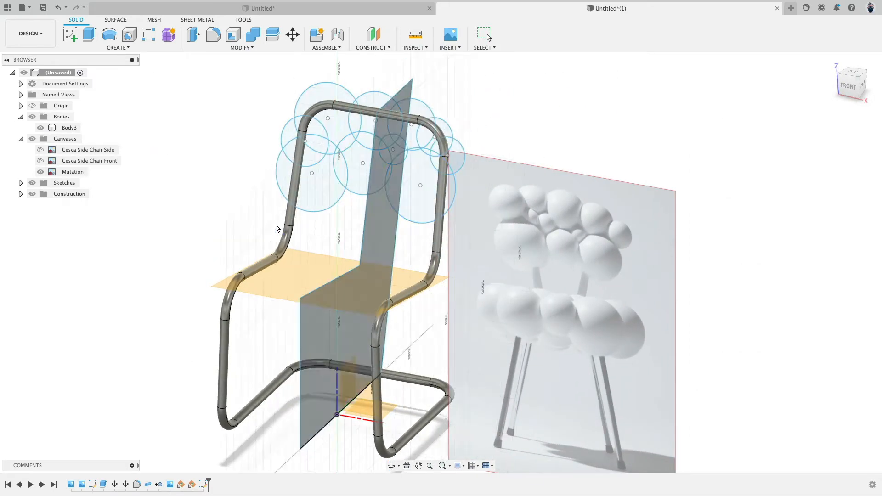
shift+middle_drag(280, 225, 318, 229)
scroll(387, 208, up, 5)
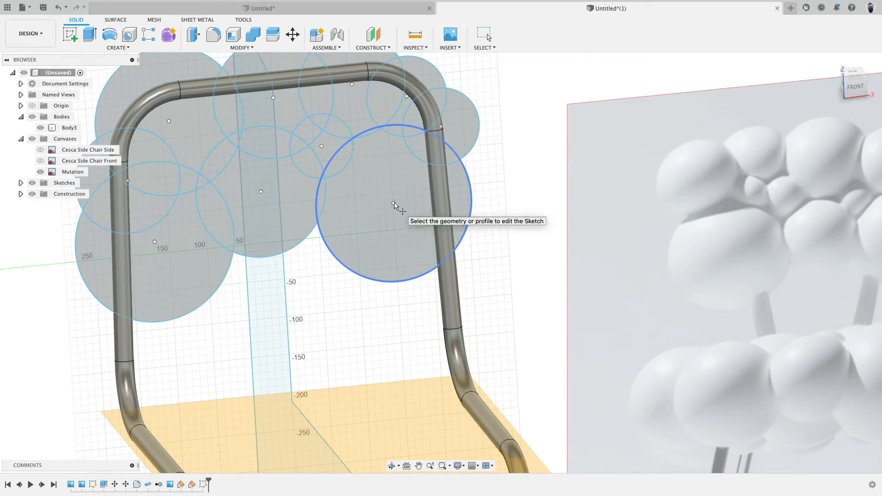
double_click(395, 205)
click(394, 205)
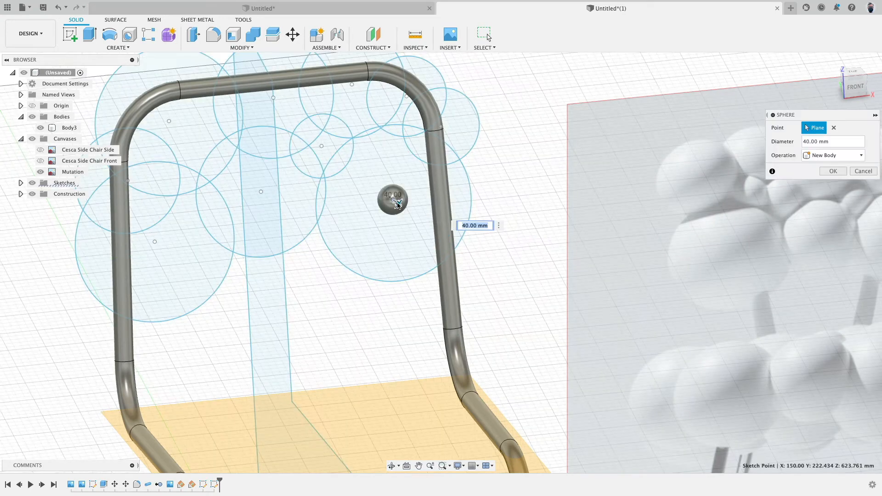
- Enlarge the lower-right sphere to about 217 mm in diameter and create it as a new body
drag(398, 204, 413, 215)
shift+middle_drag(413, 212, 445, 228)
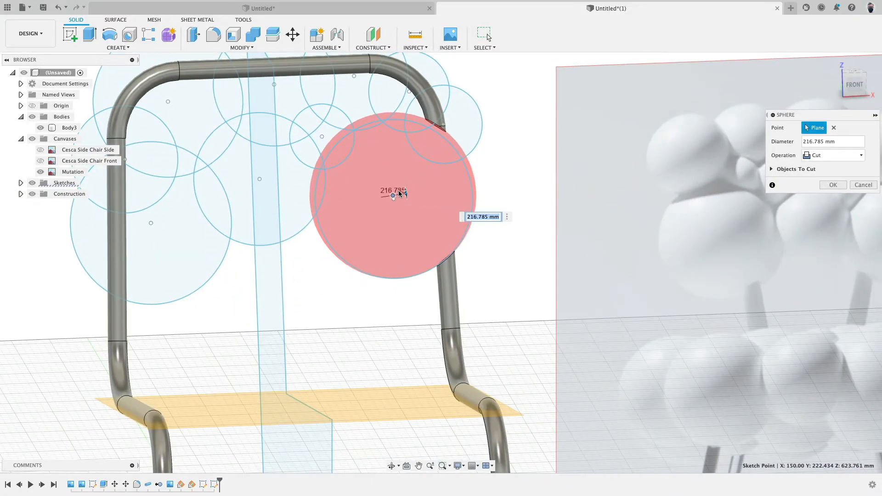
click(829, 155)
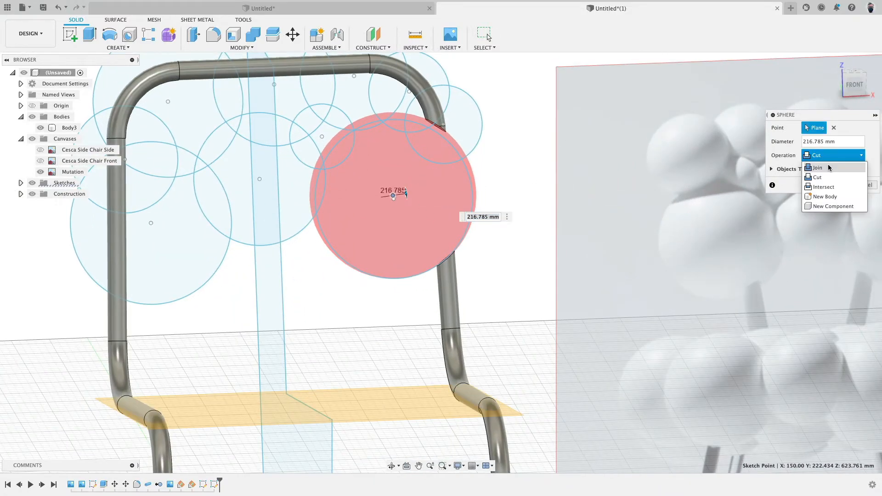
click(809, 168)
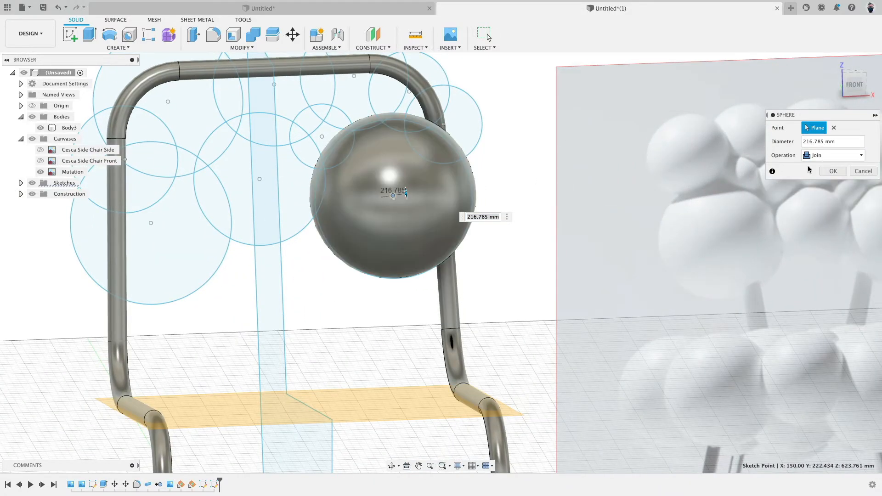
click(829, 155)
click(825, 197)
click(831, 171)
mouse_move(512, 173)
shift+middle_down()
mouse_move(485, 173)
mouse_move(511, 188)
mouse_move(514, 174)
mouse_move(499, 180)
shift+middle_up()
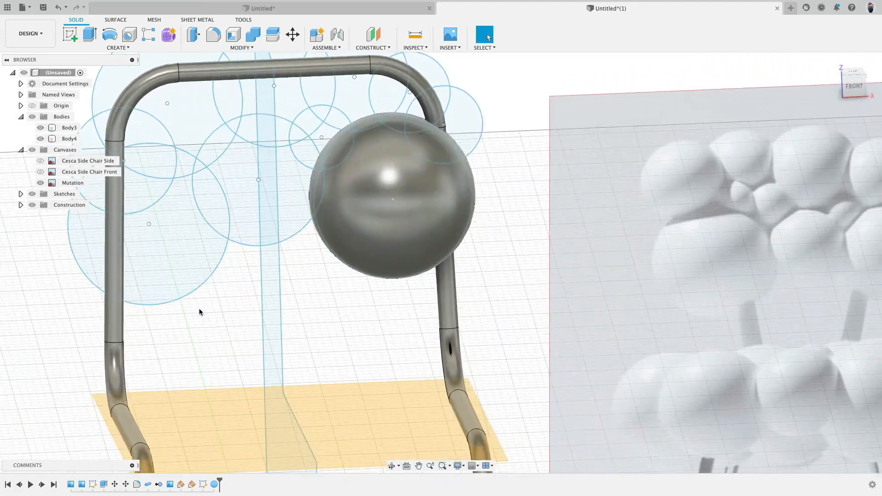
- Add a sphere about 182 mm in diameter at the lower-central backrest circle's centre, set as a new body
middle_drag(199, 311, 304, 313)
right_click(324, 282)
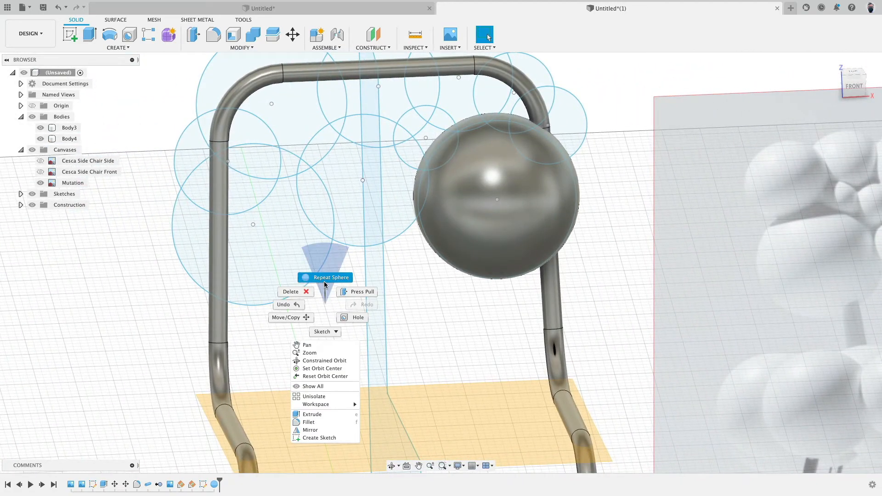
click(358, 212)
click(363, 181)
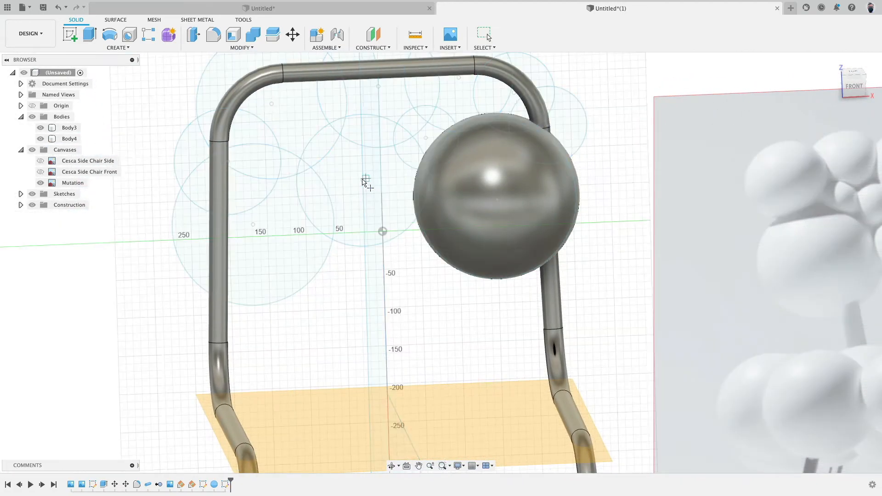
click(366, 181)
drag(369, 182, 375, 189)
click(804, 157)
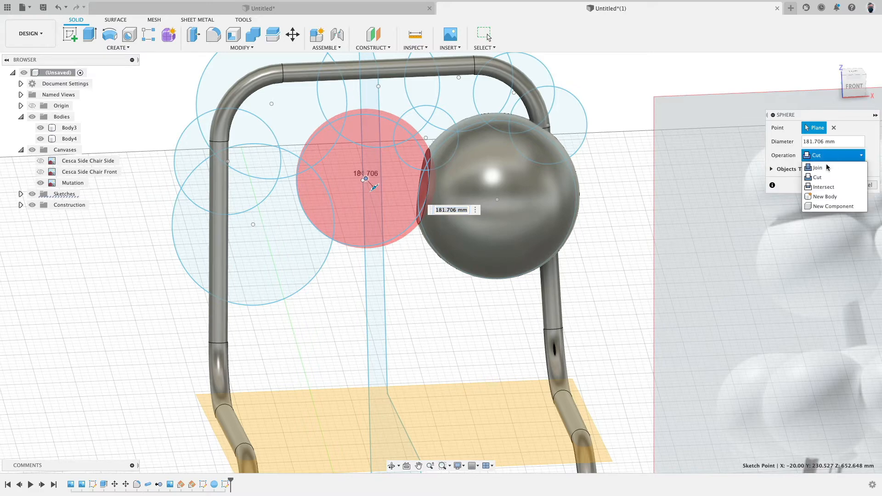
click(825, 195)
- Create a new-body sphere about 237 mm in diameter near the centre of the large lower-left backrest circle
right_click(312, 321)
click(312, 296)
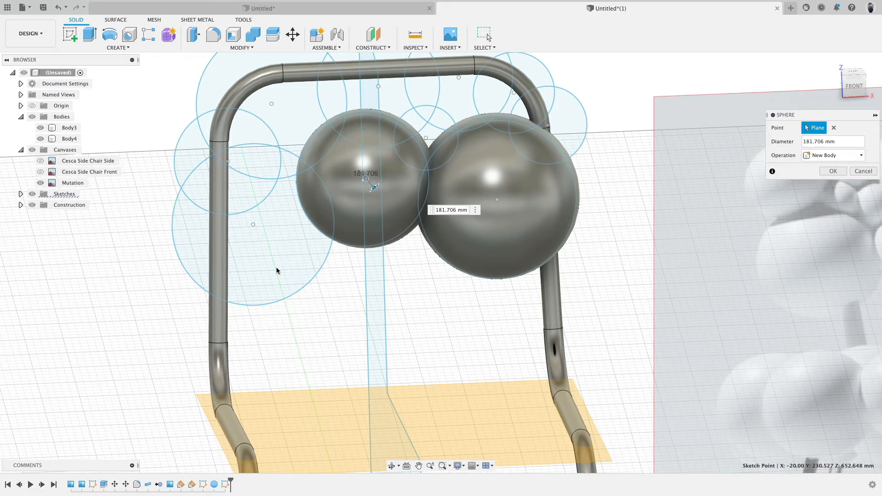
click(254, 225)
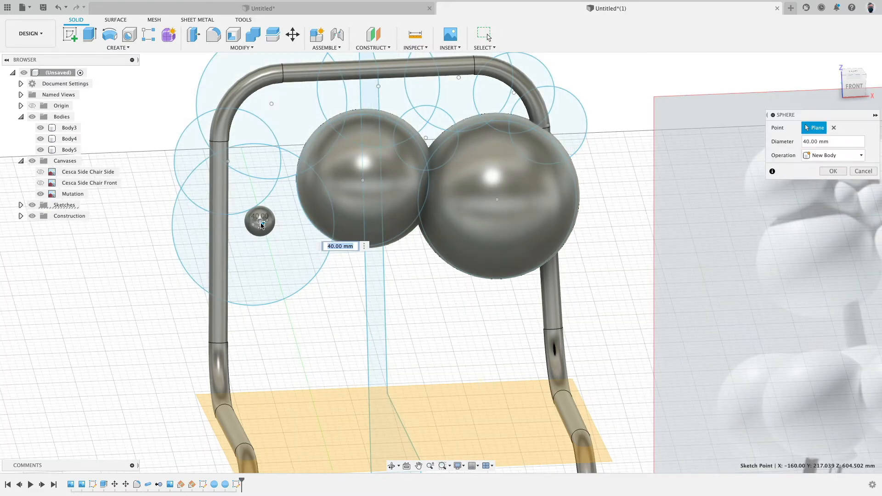
click(260, 221)
drag(264, 222, 272, 232)
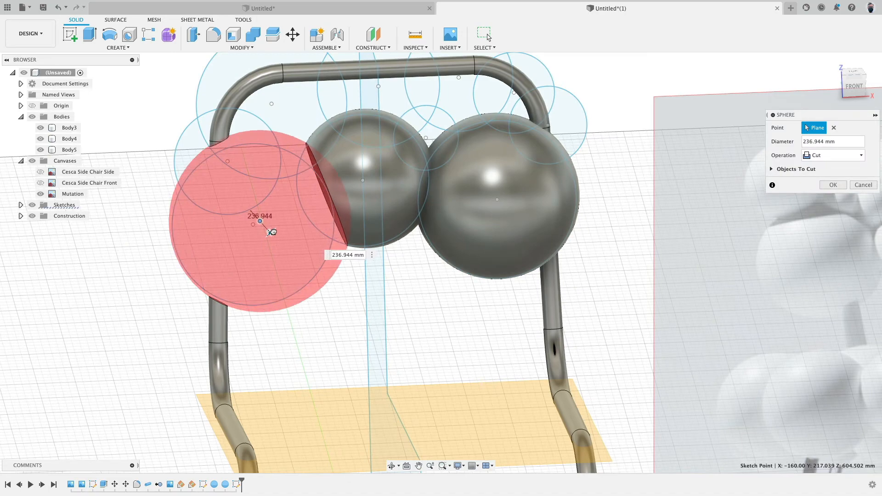
click(841, 155)
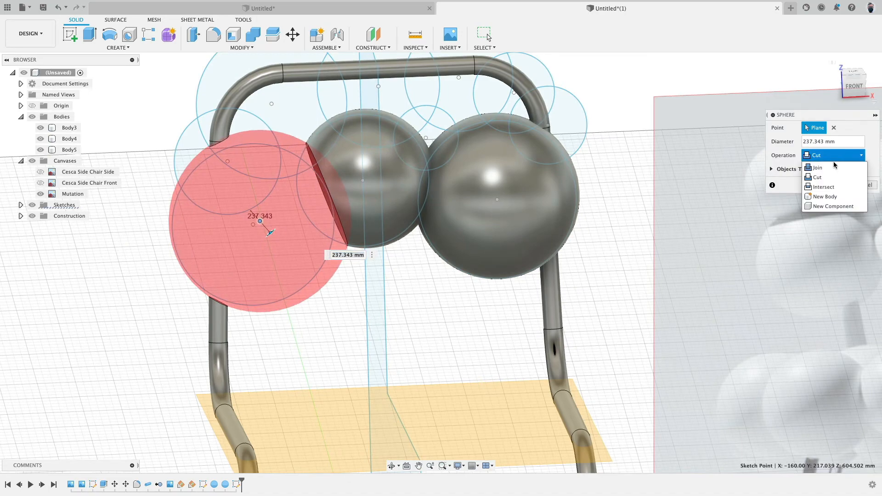
click(835, 195)
shift+middle_drag(456, 297, 478, 281)
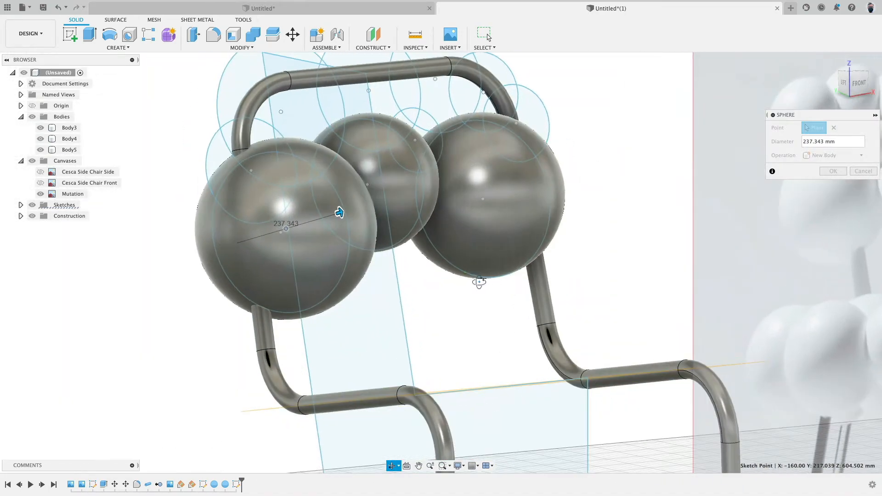
click(833, 171)
shift+middle_drag(599, 147, 579, 113)
shift+middle_drag(377, 94, 394, 99)
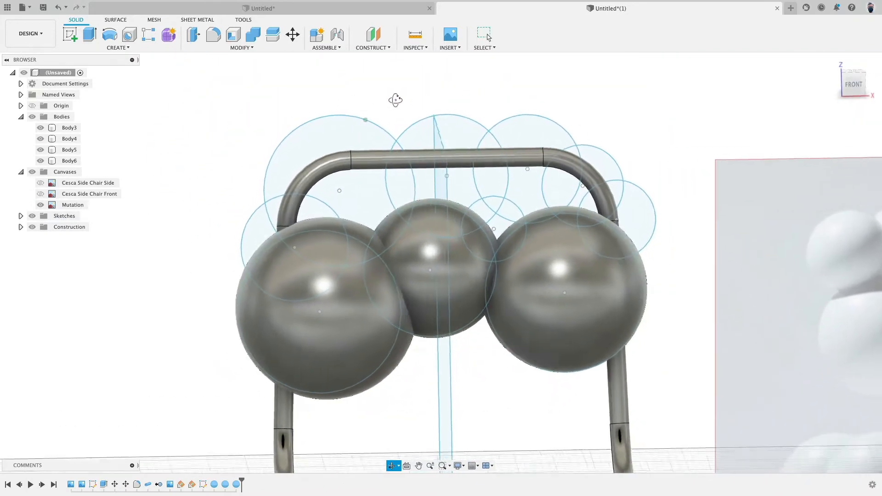
right_click(380, 87)
click(380, 61)
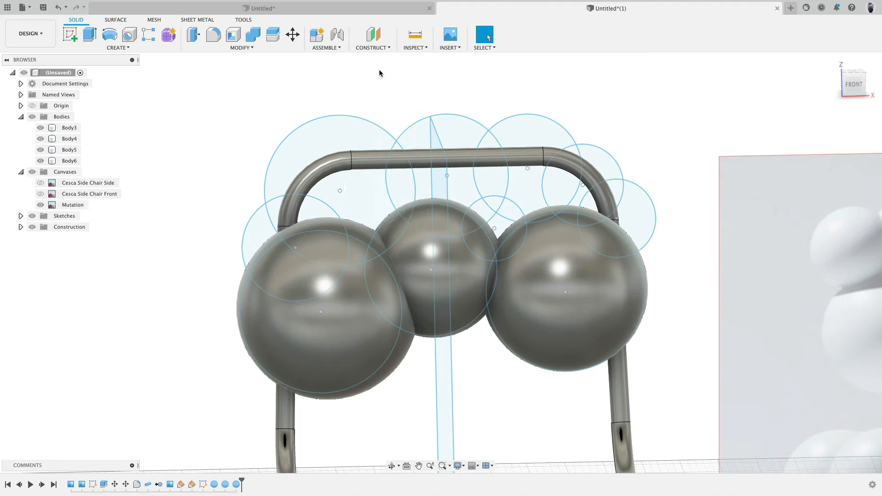
click(348, 192)
click(341, 193)
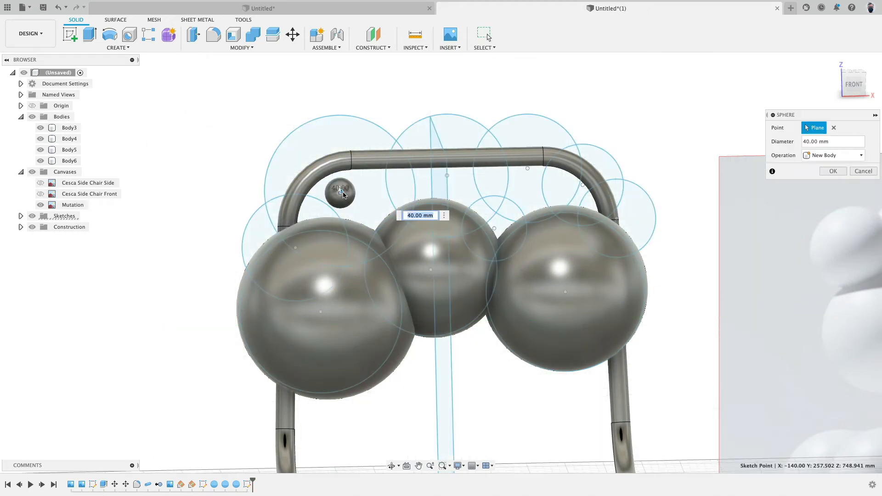
key(Escape)
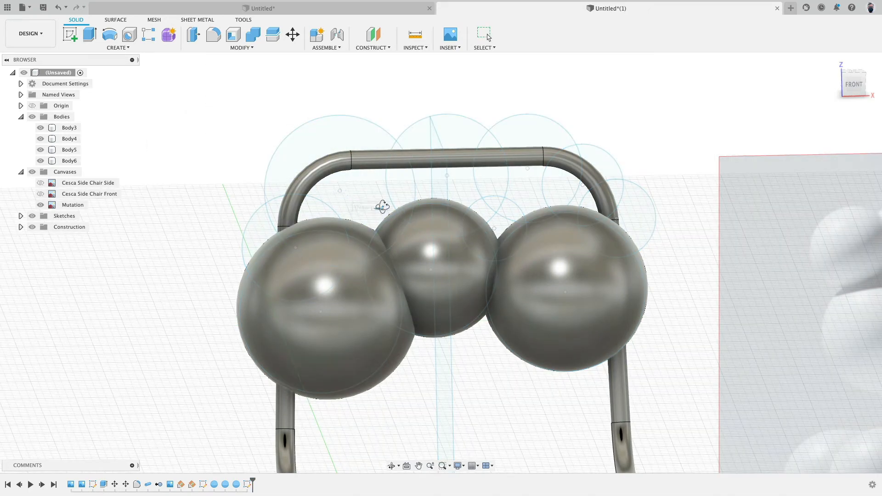
- Add a sphere about 195 mm in diameter at the large upper-left backrest circle's centre, set as a new body
shift+middle_drag(380, 205, 213, 130)
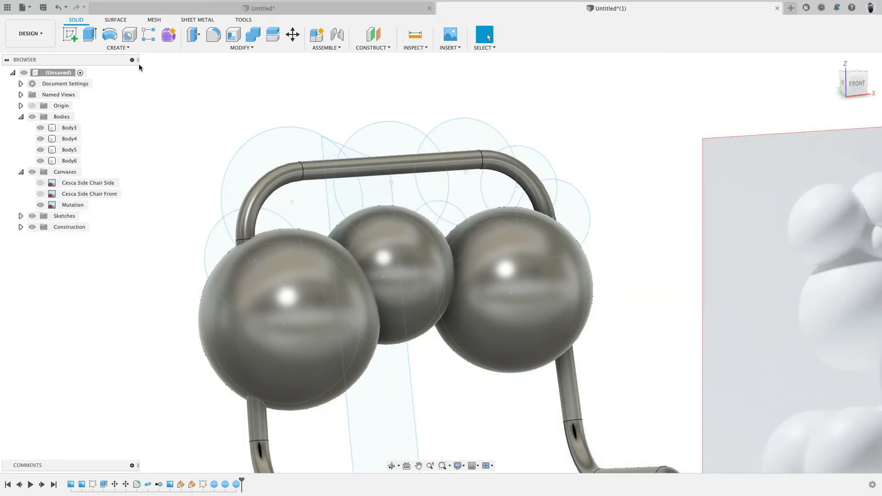
right_click(192, 145)
click(195, 117)
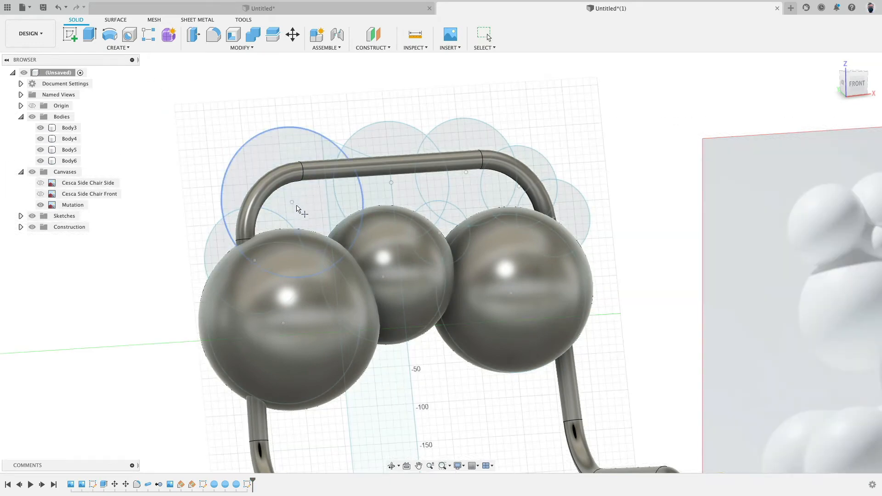
click(292, 204)
drag(301, 203, 324, 196)
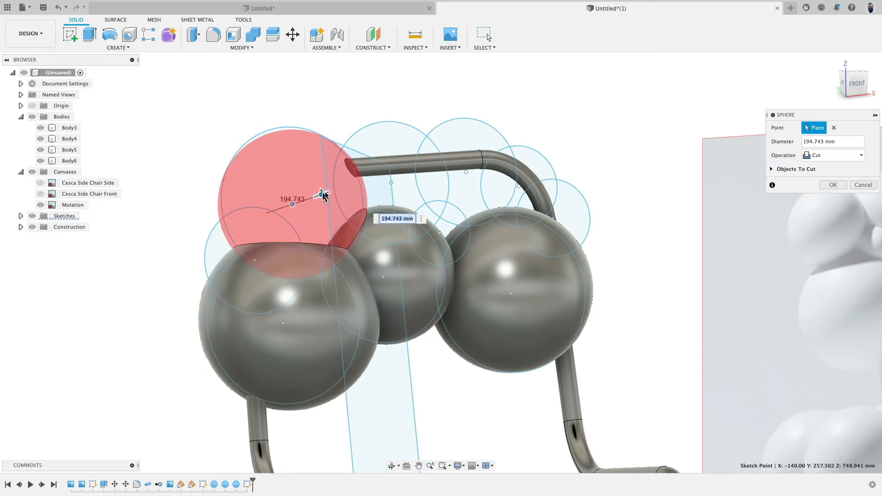
click(827, 156)
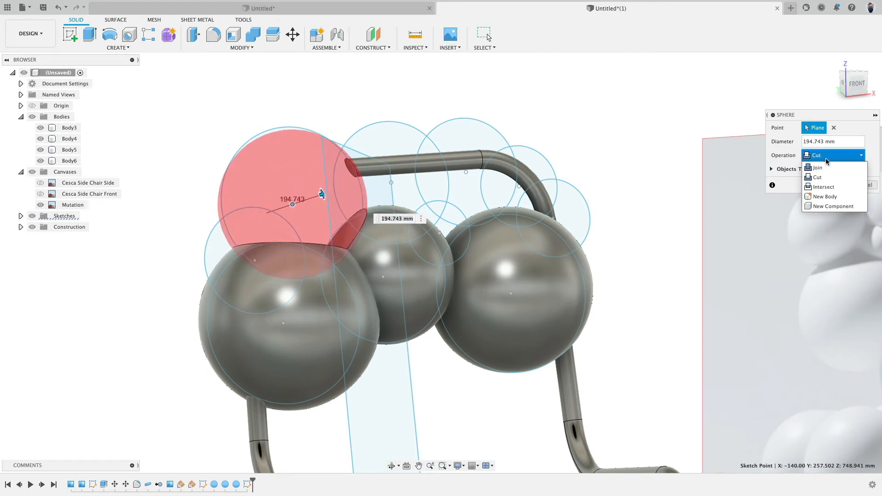
click(825, 196)
shift+middle_drag(498, 117, 388, 131)
- Add a new-body sphere about 154 mm in diameter on the outer left circle between the two large left spheres
right_click(164, 137)
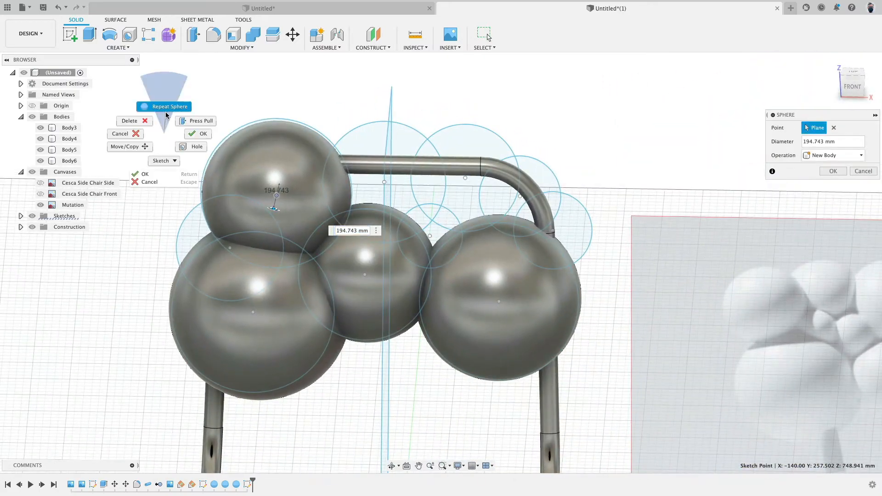
click(166, 112)
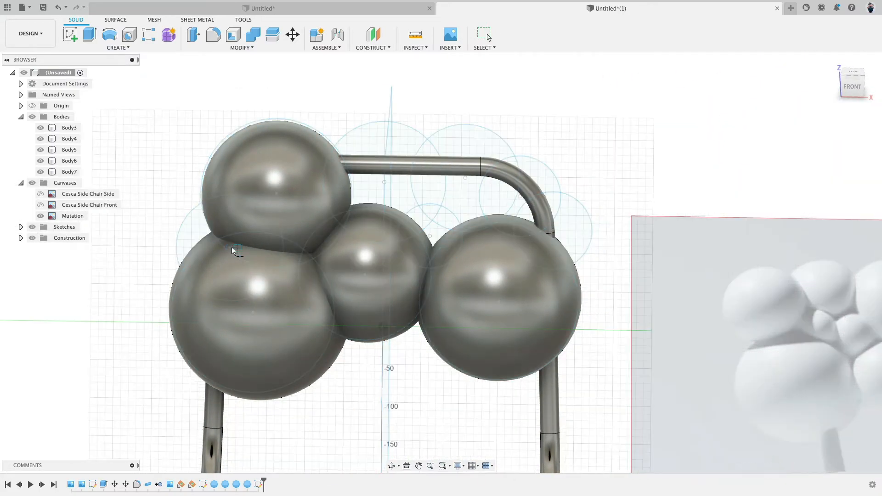
click(230, 246)
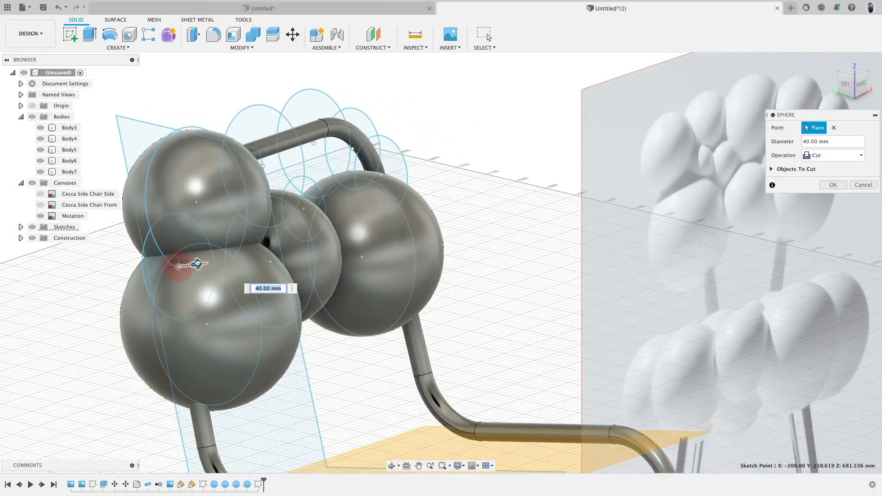
drag(216, 261, 229, 252)
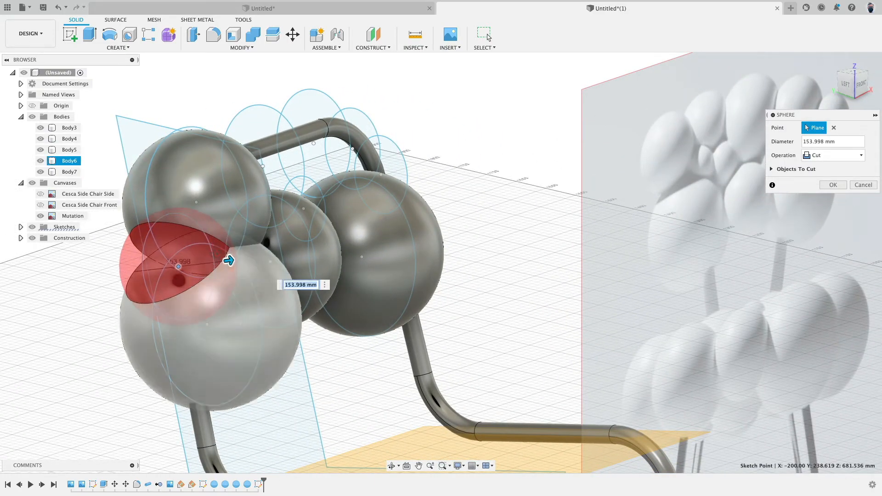
click(827, 155)
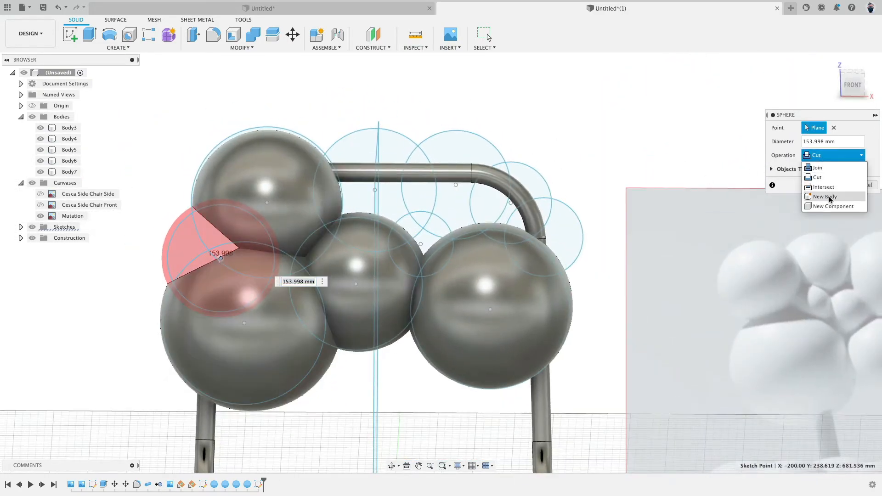
click(831, 199)
- Add a sphere about 166 mm in diameter at the top-centre backrest circle's centre, set as a new body
right_click(413, 112)
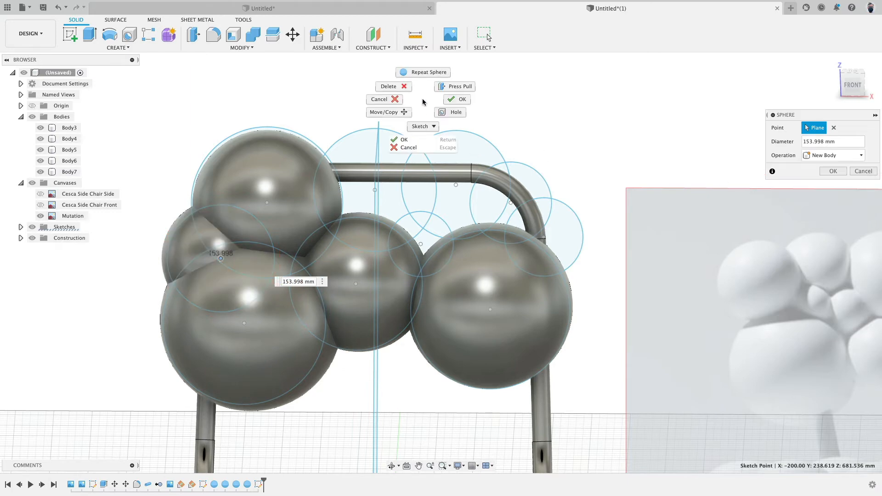
click(417, 73)
click(376, 191)
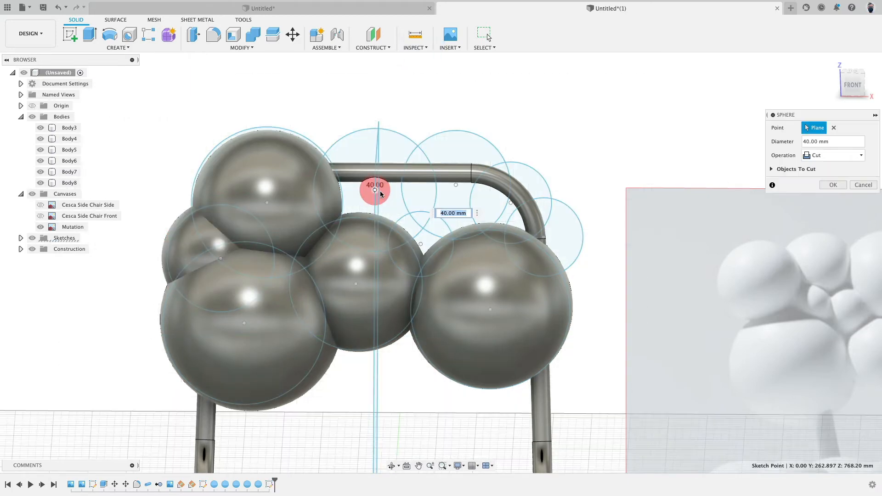
shift+middle_drag(406, 201, 390, 191)
drag(405, 189, 444, 181)
click(833, 155)
click(823, 198)
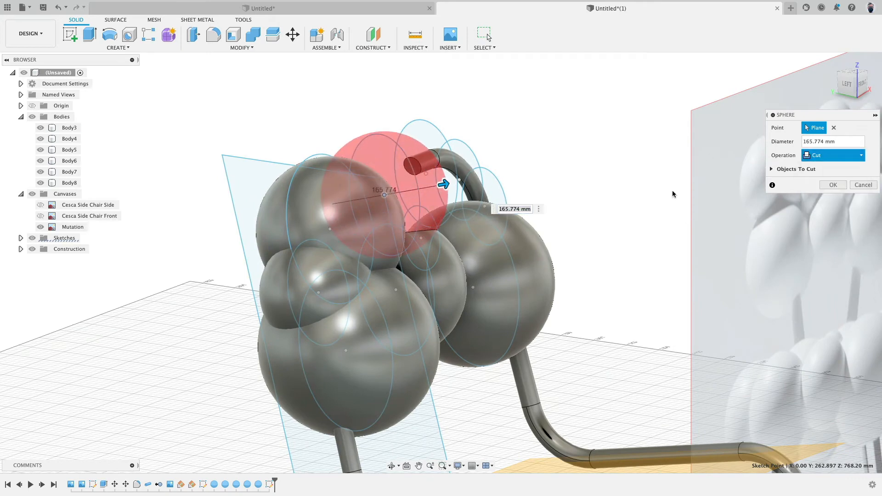
- Add a new-body sphere about 144 mm in diameter at the centre of the top backrest circle just right of the top-centre sphere
right_click(524, 128)
click(529, 105)
shift+middle_drag(512, 112, 424, 175)
click(394, 174)
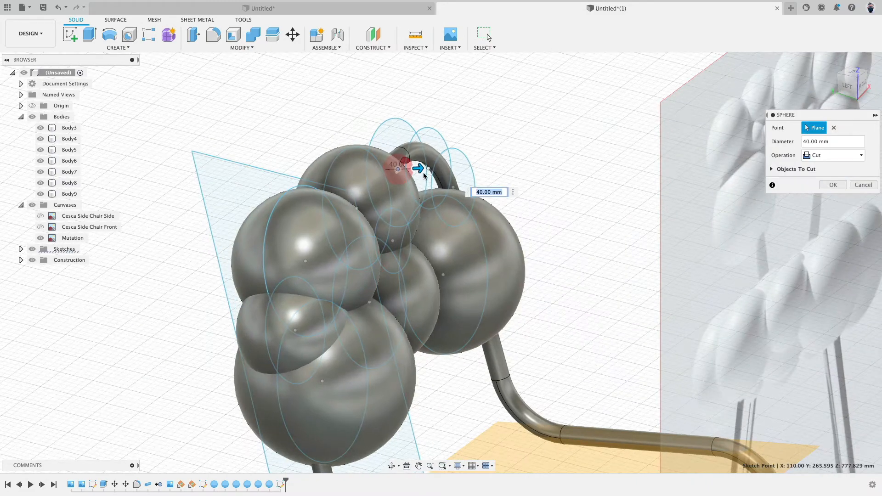
drag(431, 168, 454, 168)
drag(453, 169, 452, 167)
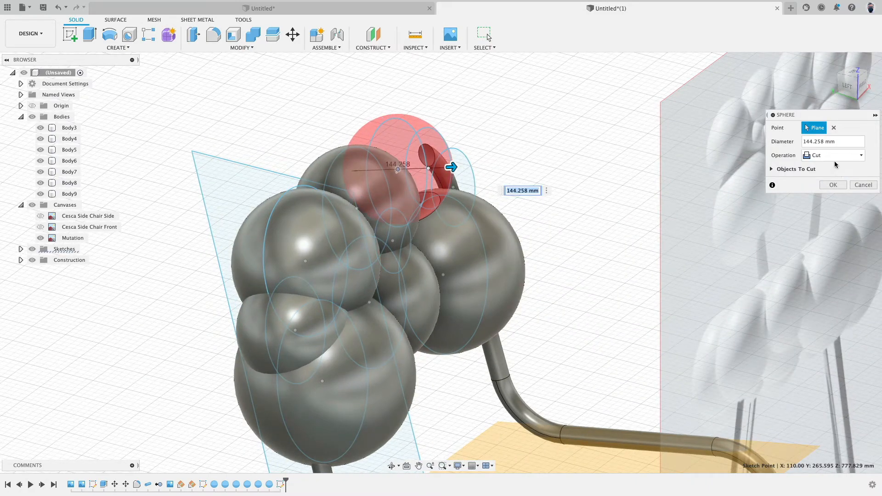
click(833, 155)
click(823, 189)
- Create a new-body sphere about 108 mm in diameter at the centre of the outermost right backrest circle
right_click(511, 133)
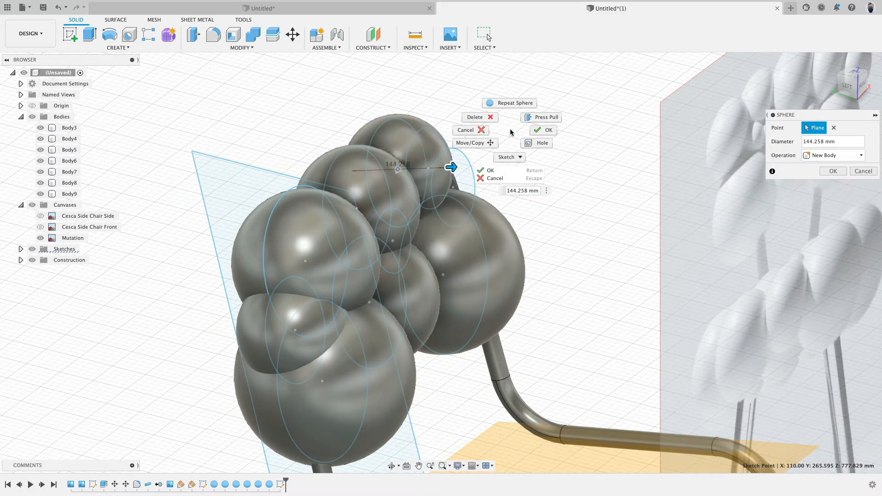
click(513, 104)
shift+middle_drag(508, 133, 453, 142)
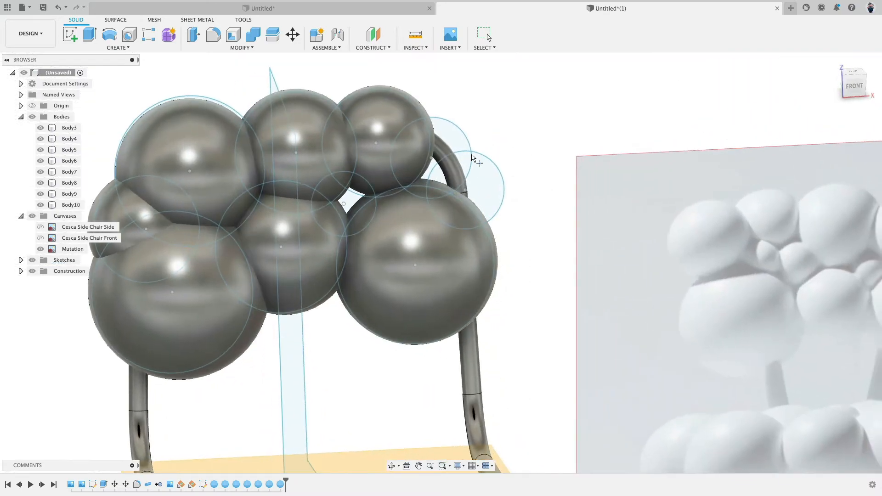
click(467, 192)
shift+middle_drag(499, 179, 520, 197)
drag(521, 198, 540, 196)
click(825, 159)
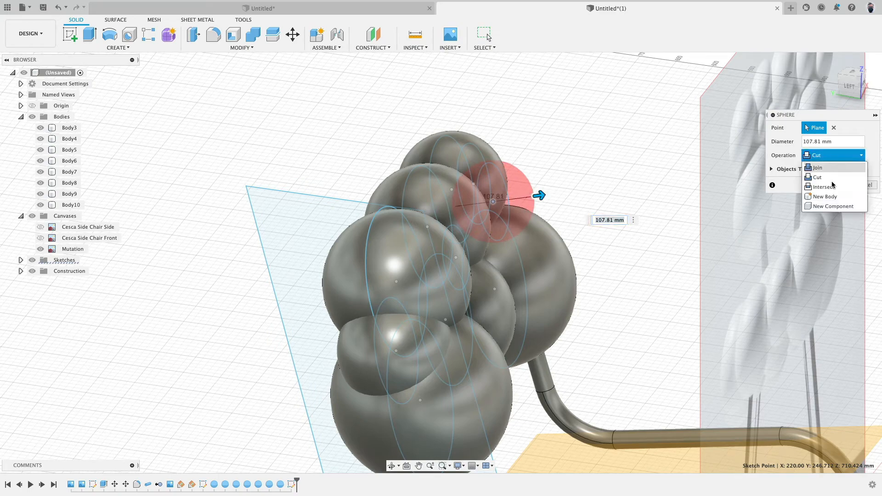
click(822, 196)
shift+middle_drag(588, 114, 538, 118)
- Add a sphere about 123 mm in diameter, set as a new body, between the upper-right sphere and the outermost right one
right_click(539, 118)
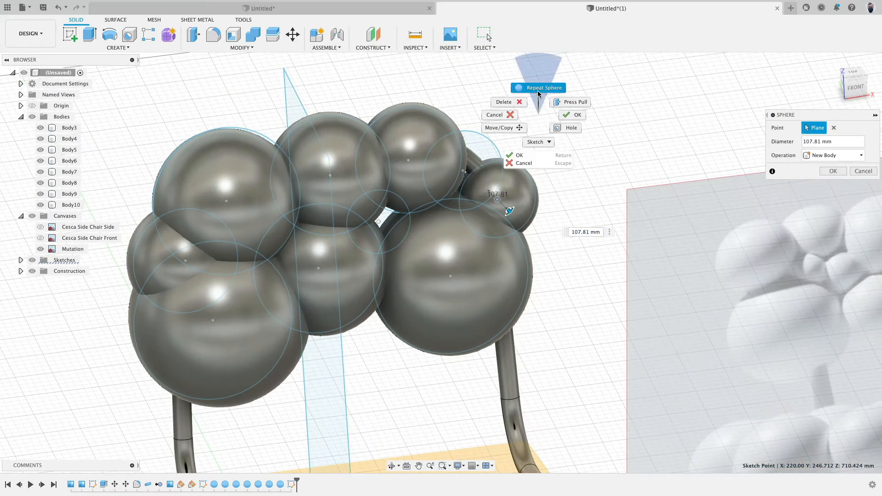
click(529, 87)
click(464, 171)
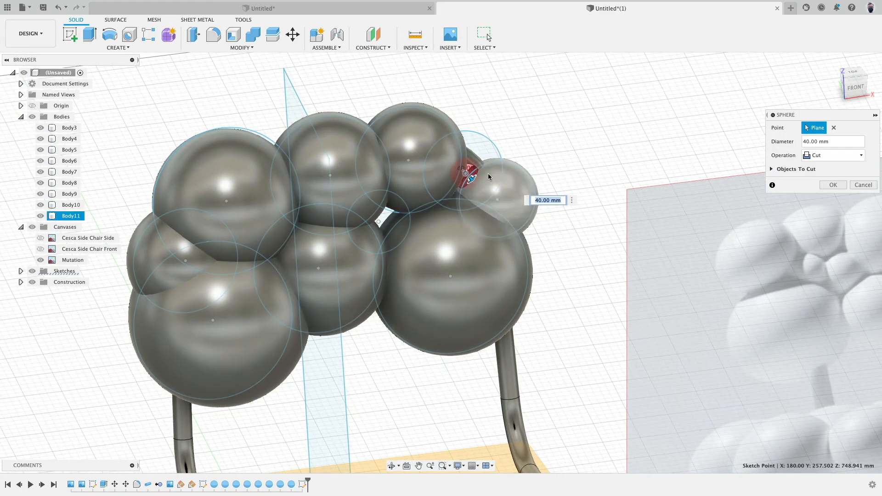
shift+middle_drag(489, 177, 495, 180)
drag(478, 177, 508, 173)
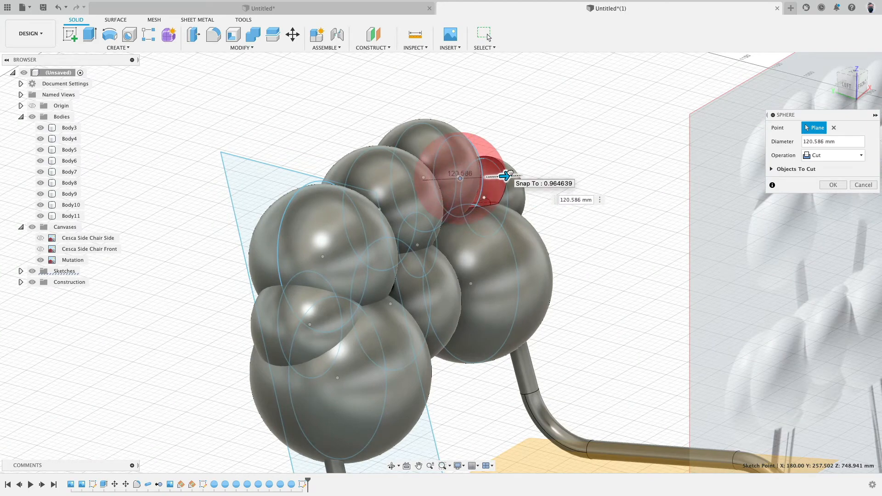
click(834, 155)
click(823, 196)
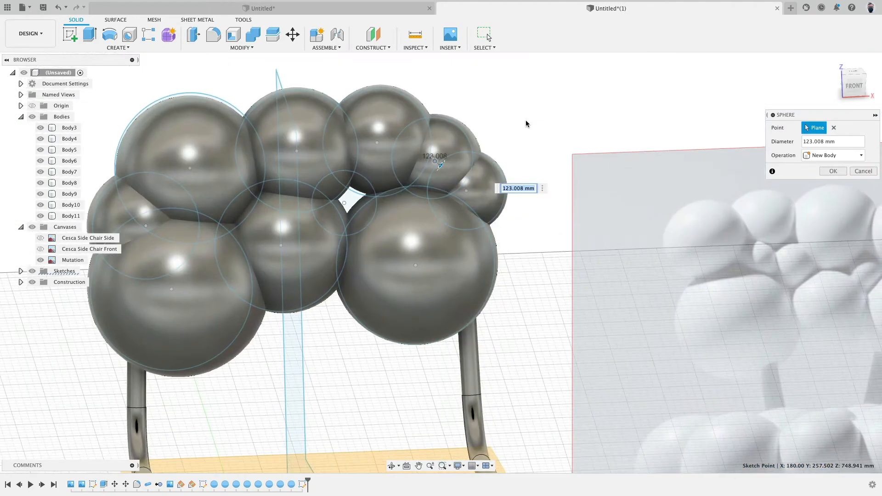
right_click(527, 123)
click(527, 76)
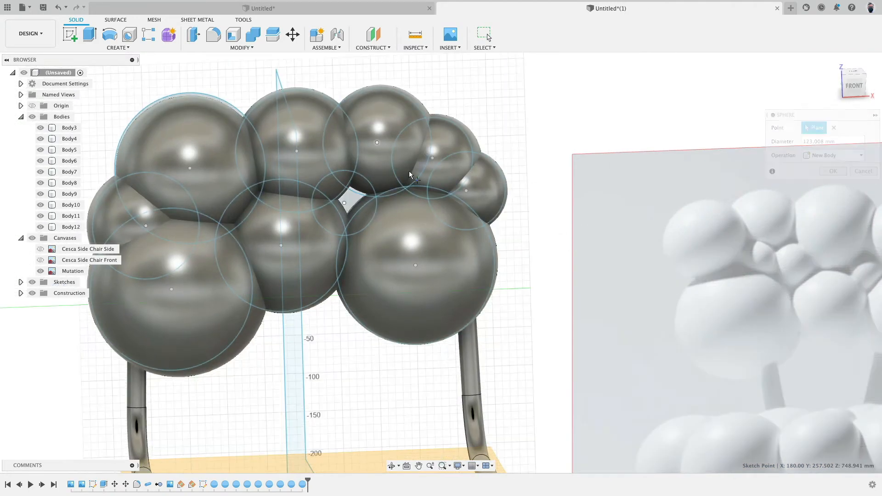
click(346, 204)
click(345, 203)
mouse_move(350, 200)
shift+middle_down()
mouse_move(380, 188)
mouse_move(335, 206)
mouse_move(346, 202)
shift+middle_up()
click(863, 186)
- Hide all sketches and inspect the backrest spheres on the pipe frame
shift+middle_drag(551, 136, 587, 137)
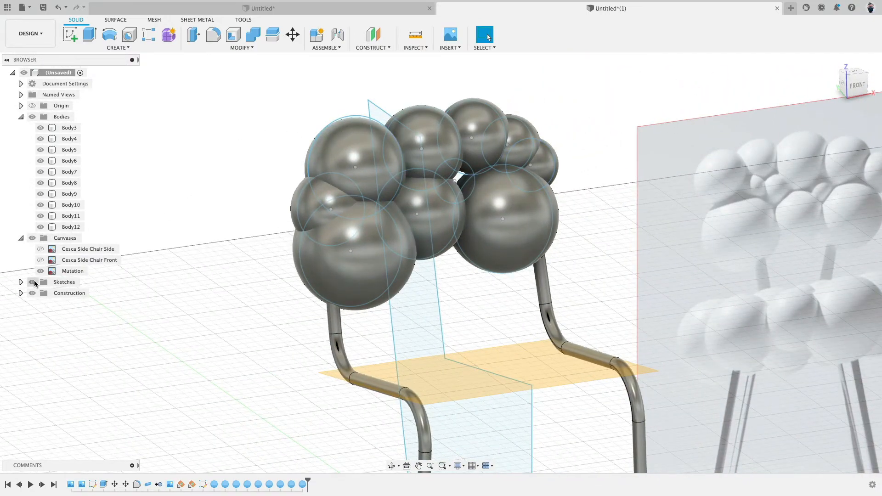
click(33, 282)
mouse_move(203, 283)
shift+middle_down()
mouse_move(144, 294)
mouse_move(110, 273)
mouse_move(216, 273)
mouse_move(196, 308)
mouse_move(191, 277)
shift+middle_up()
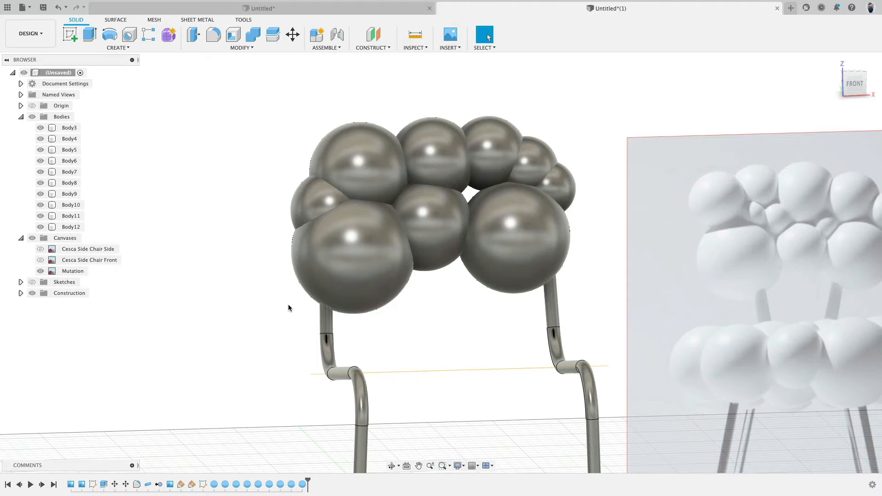
mouse_move(288, 307)
shift+middle_down()
mouse_move(241, 315)
mouse_move(382, 300)
mouse_move(283, 311)
mouse_move(284, 322)
shift+middle_up()
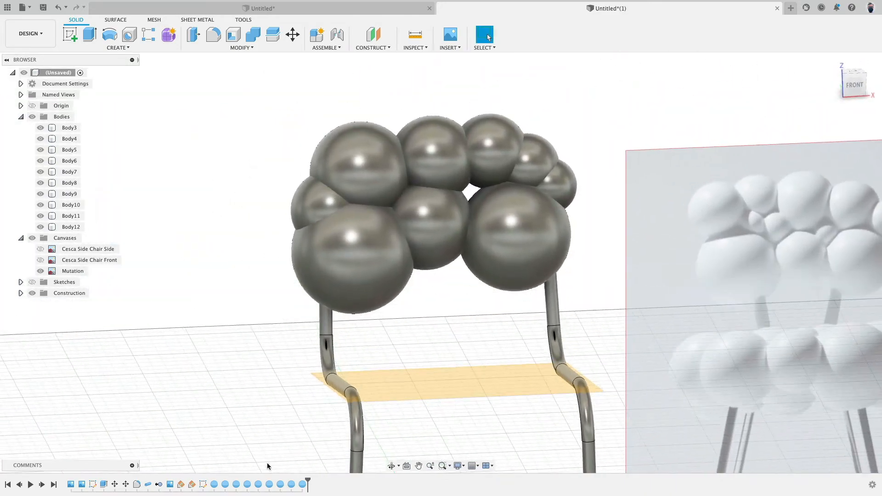
- Try editing the large lower-left sphere feature to reduce its diameter to about 114 mm
double_click(235, 484)
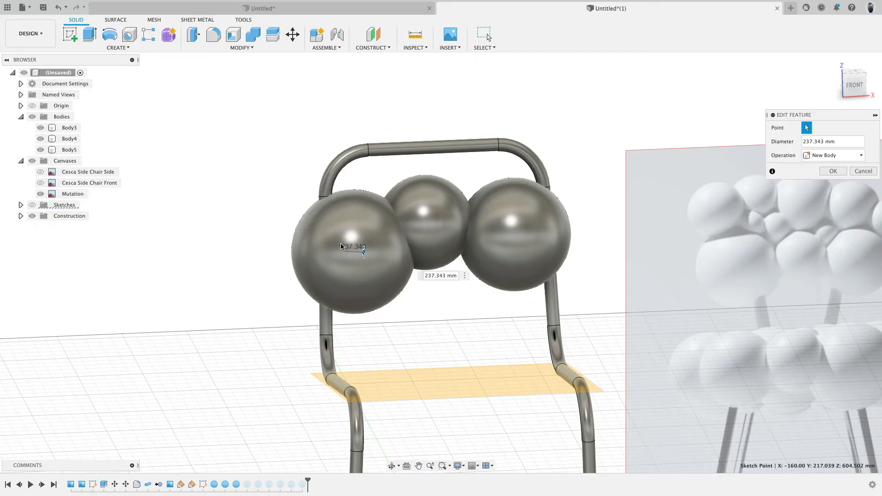
shift+middle_drag(341, 246, 398, 248)
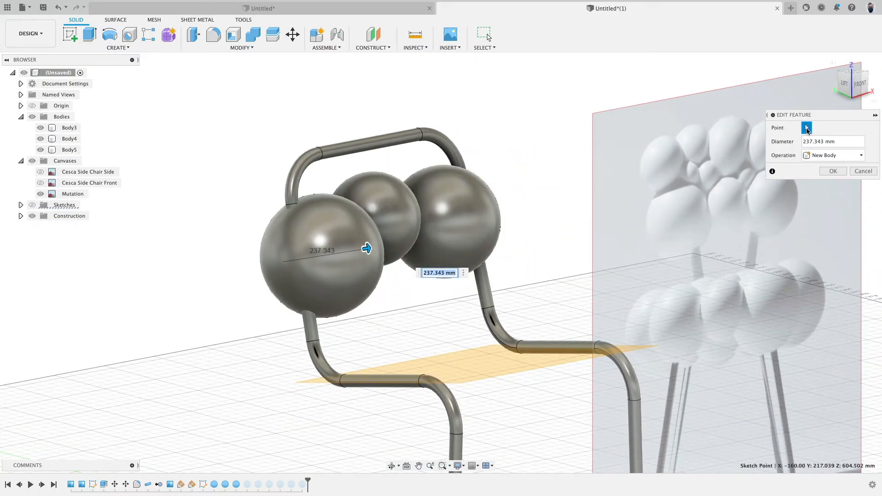
drag(366, 248, 365, 249)
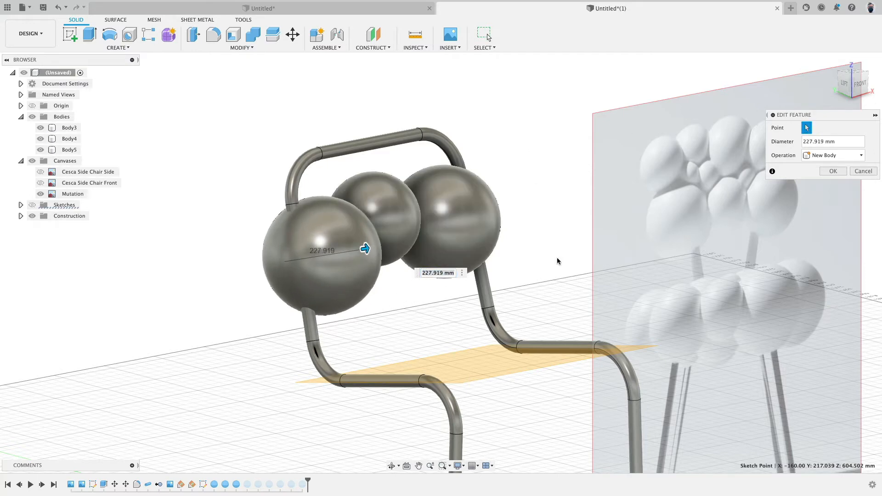
click(481, 310)
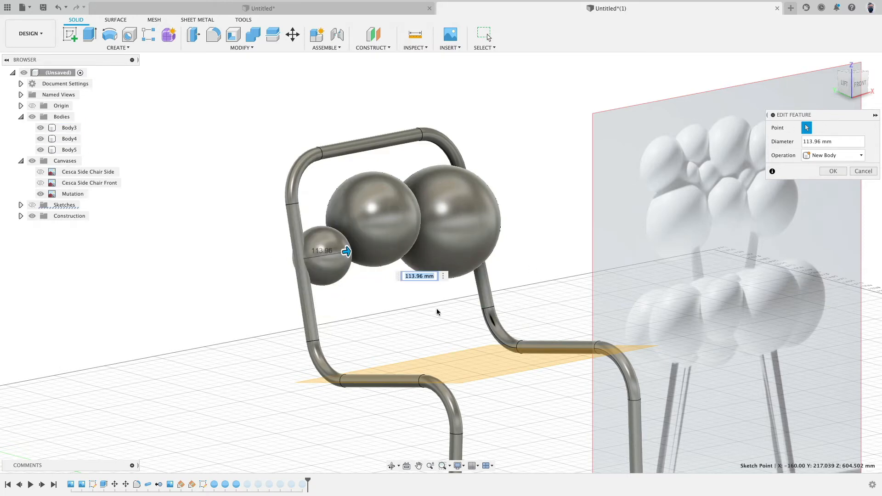
click(868, 171)
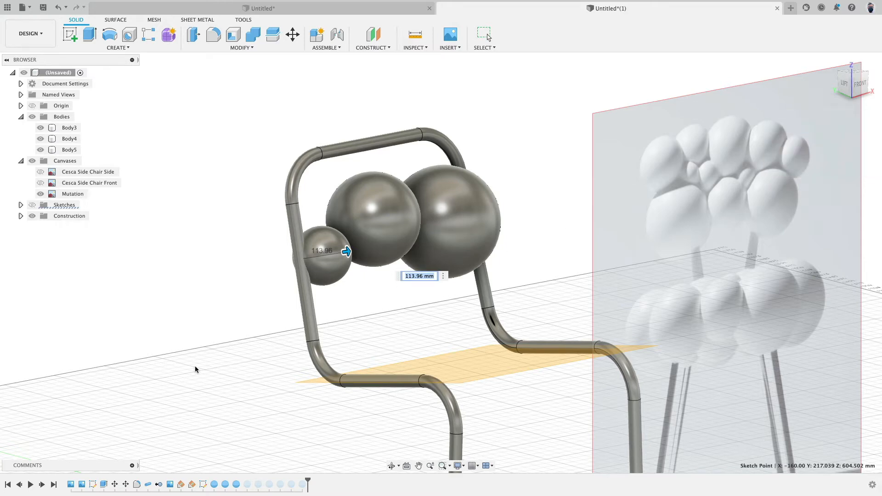
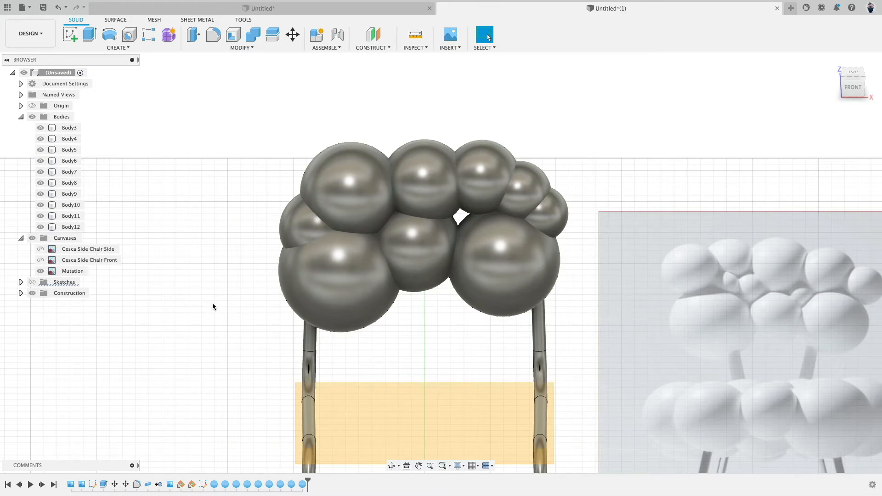
- Examine how the backrest spheres sit on the pipe frame from above and from the left side
shift+middle_drag(212, 302, 639, 176)
key(Escape)
click(289, 250)
click(298, 252)
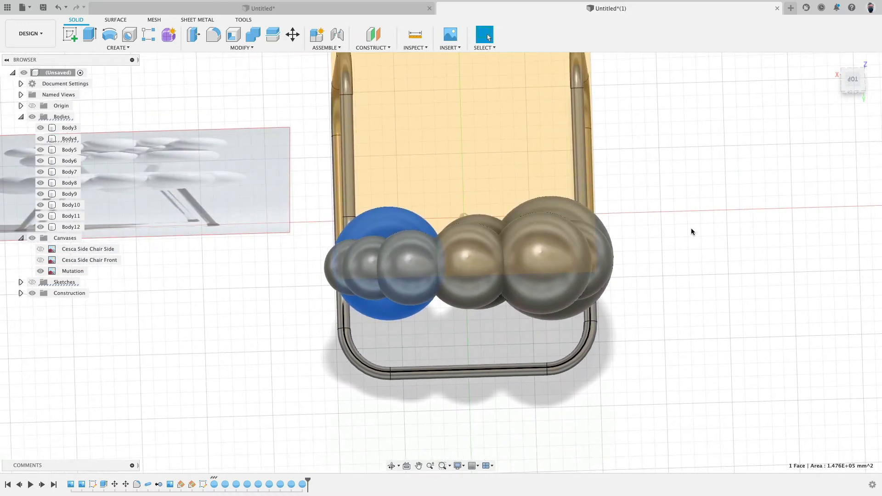
click(277, 81)
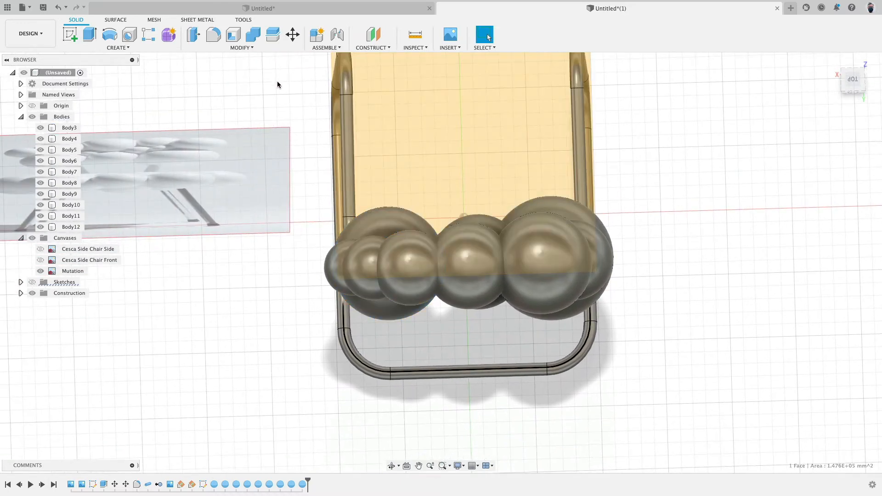
shift+middle_drag(748, 203, 679, 164)
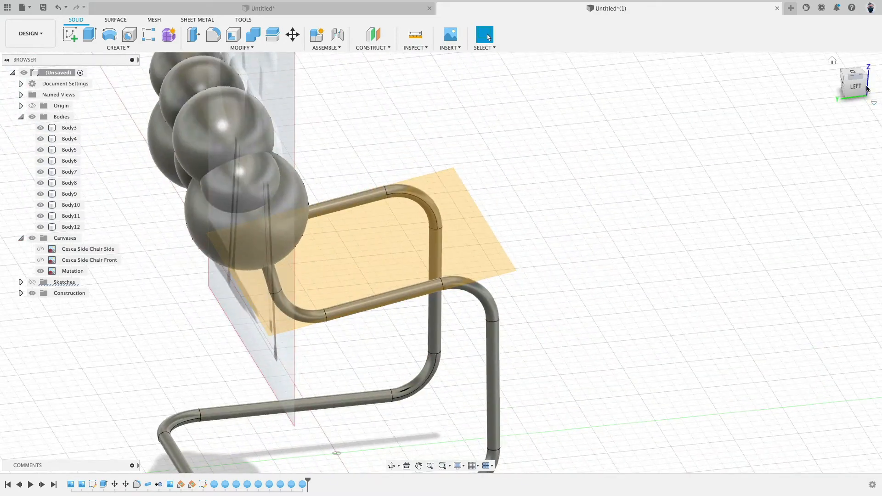
click(858, 87)
middle_drag(378, 111, 486, 211)
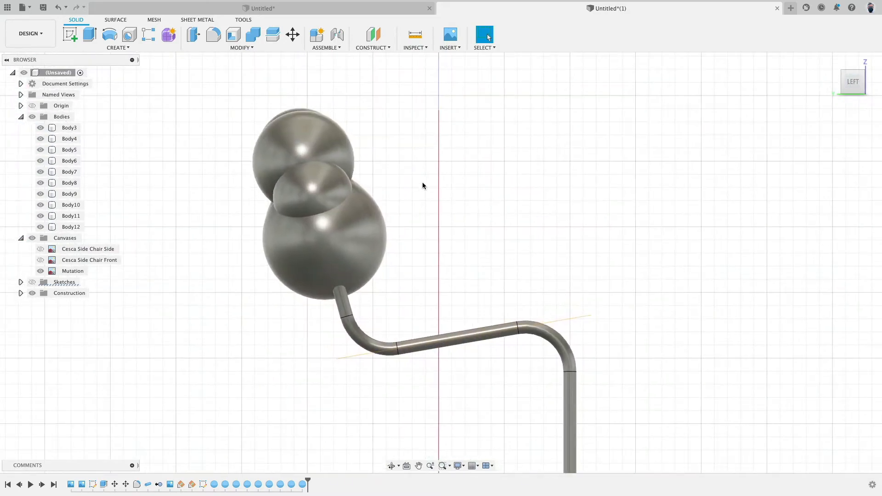
- Show the side-profile sketch and hide the bodies, canvases and backrest-circle sketch
click(31, 283)
click(33, 117)
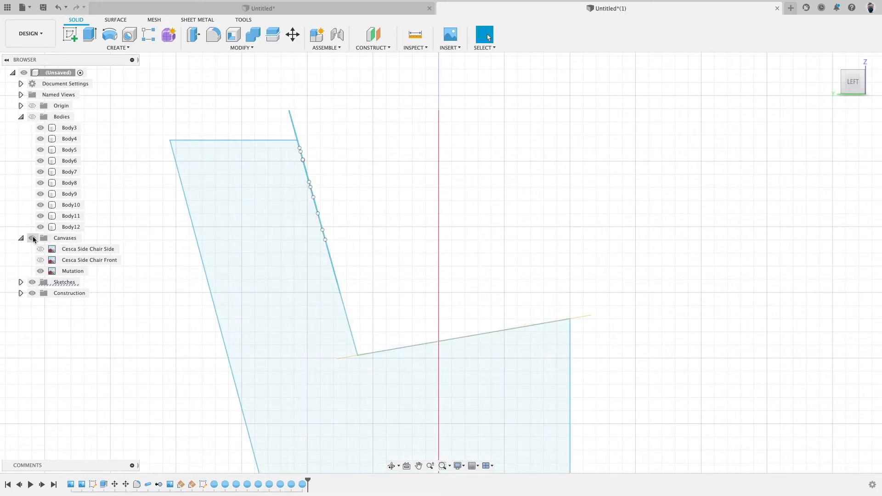
shift+middle_drag(416, 225, 323, 237)
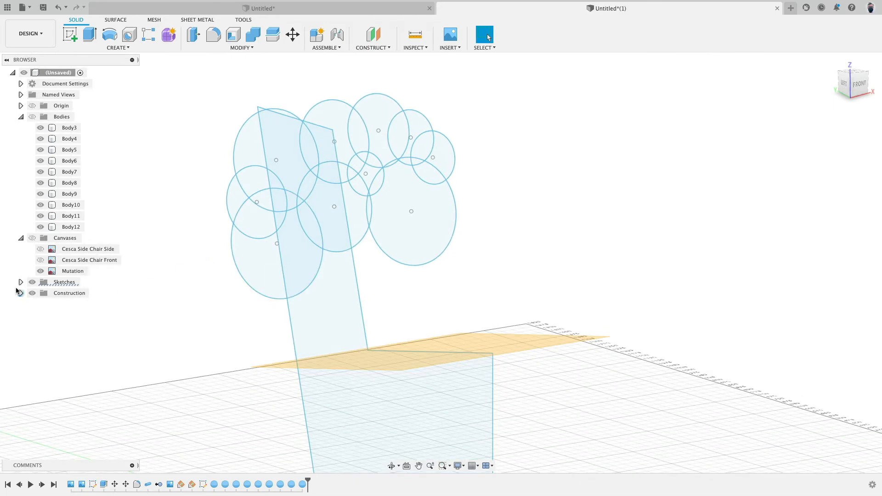
click(21, 282)
click(41, 305)
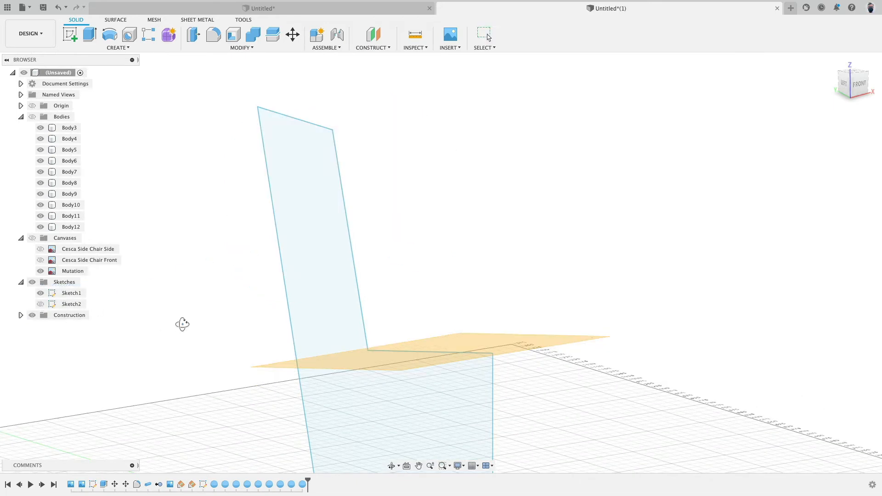
shift+middle_drag(182, 324, 209, 321)
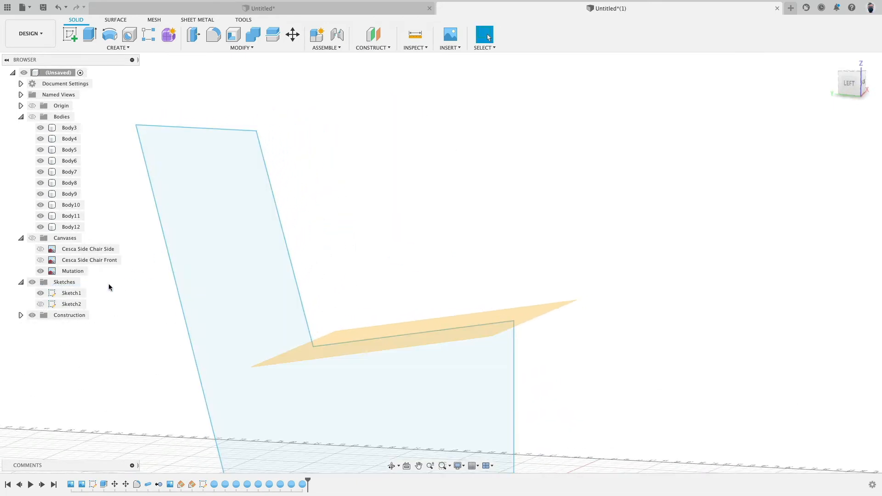
- In the side-profile sketch, offset the front backrest line and the seat line by -40 mm with chain selection off
double_click(52, 294)
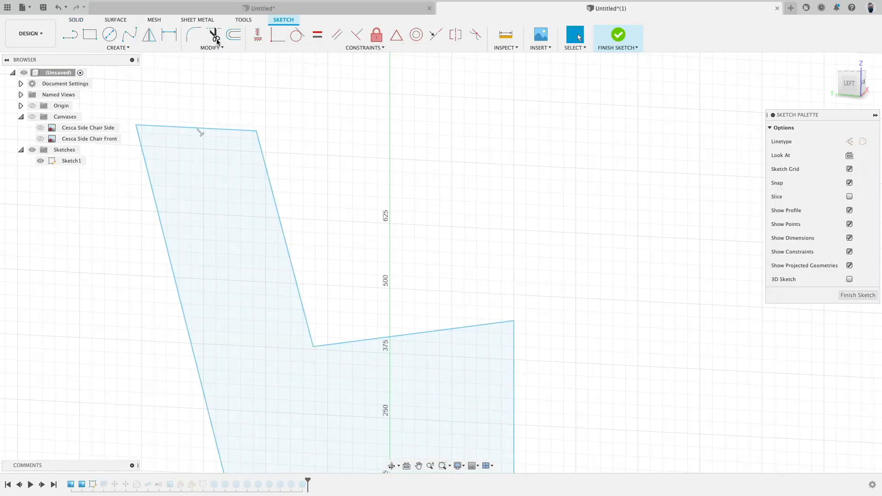
click(234, 34)
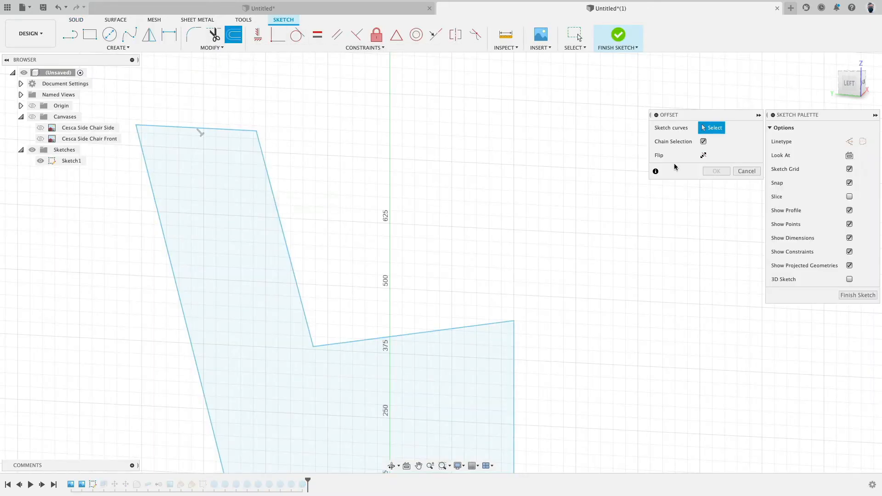
click(277, 201)
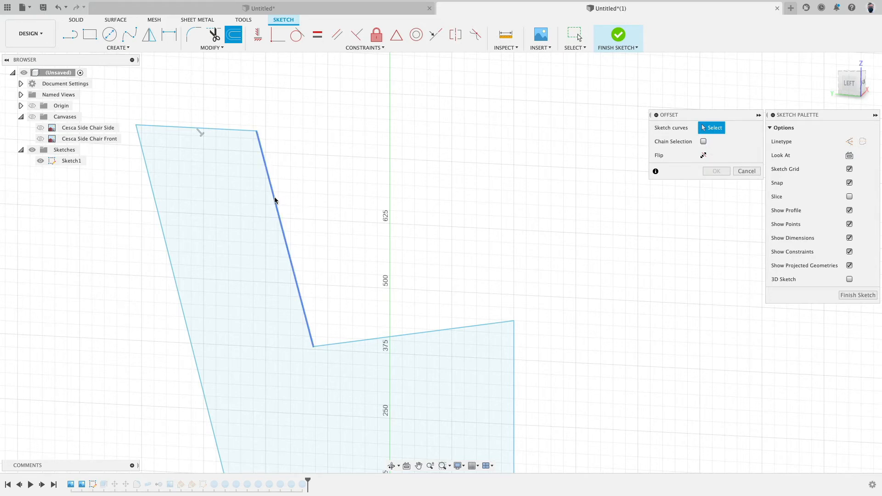
click(355, 342)
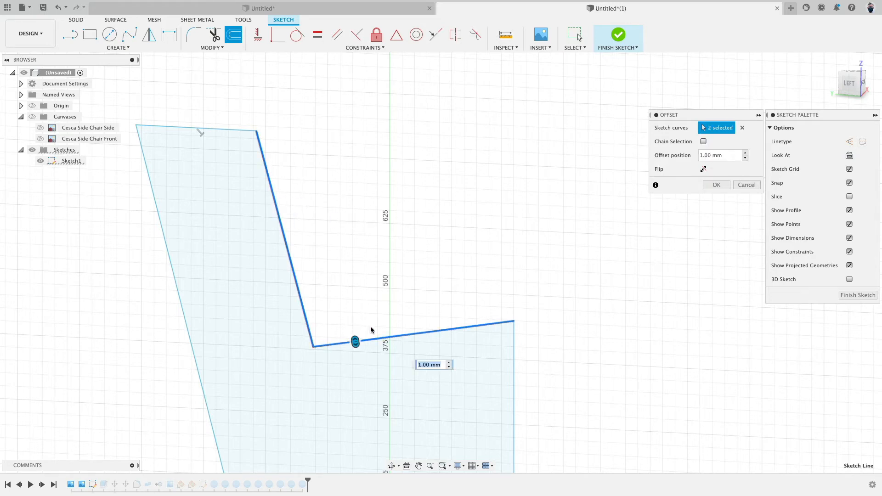
drag(352, 343, 357, 324)
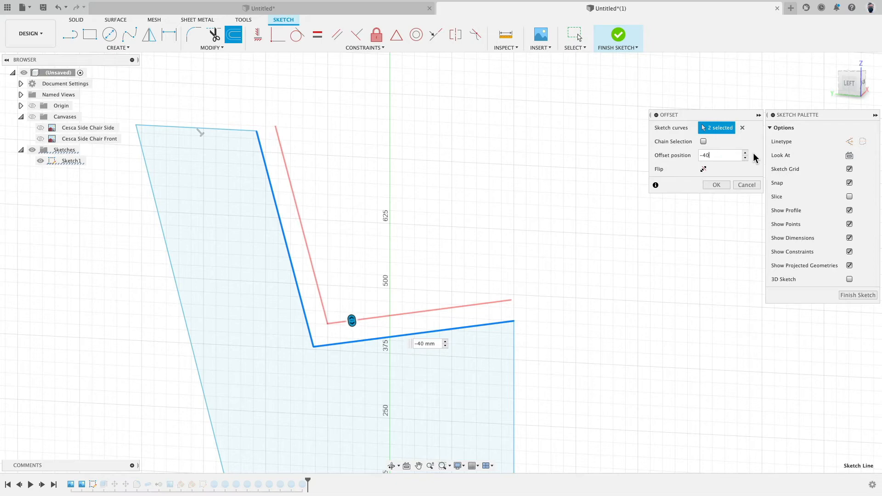
key(Return)
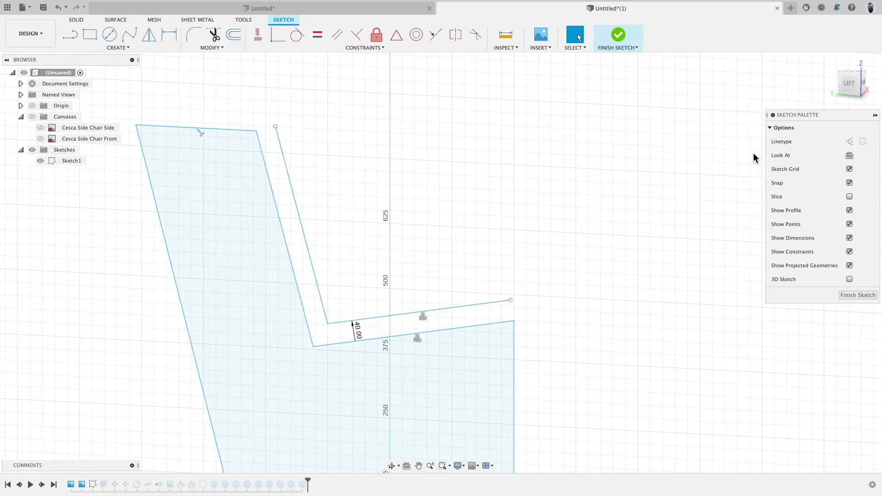
- Convert both offset lines to construction linetype and finish the side-profile sketch
click(391, 317)
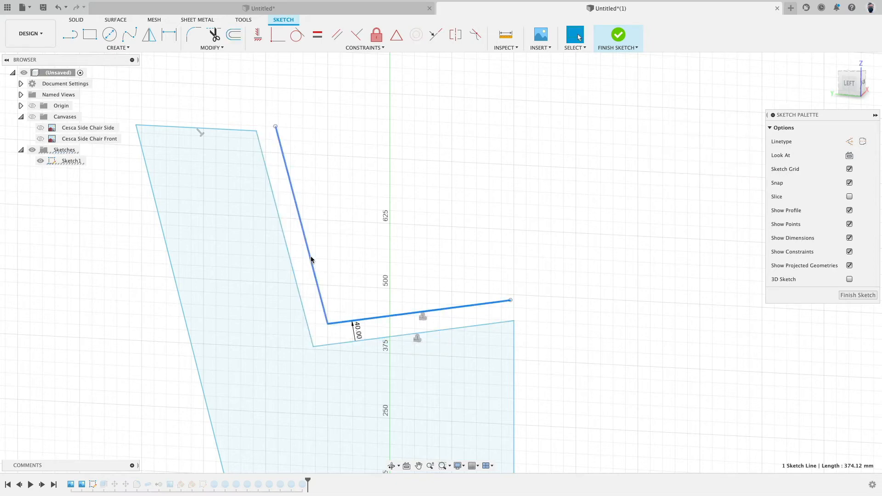
shift+click(311, 256)
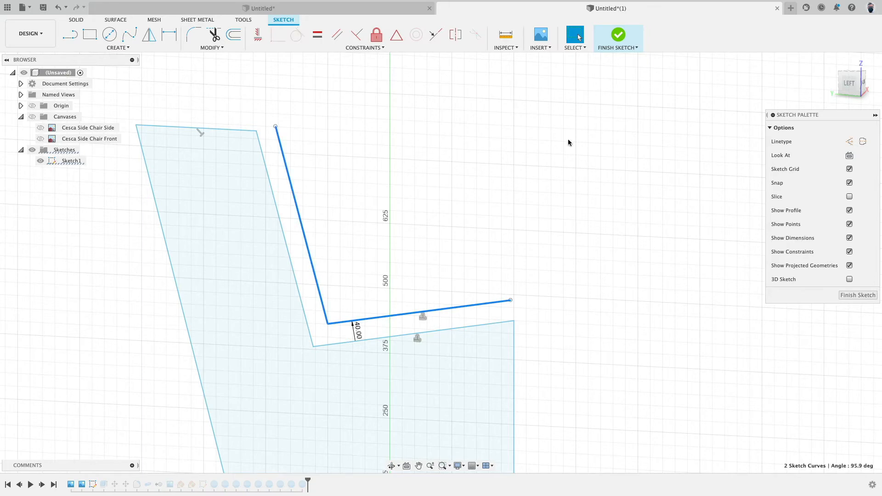
click(852, 142)
click(508, 128)
click(620, 37)
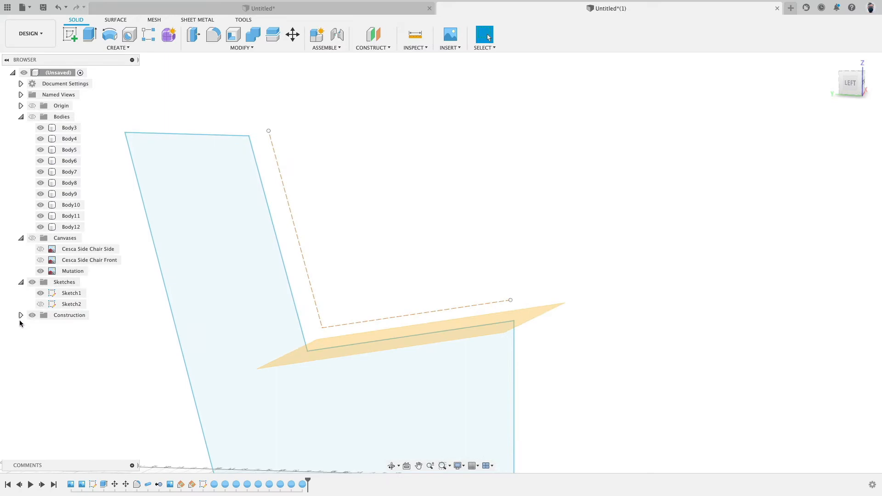
- Hide the construction planes and show all bodies again alongside the side-profile sketch
click(31, 316)
click(31, 116)
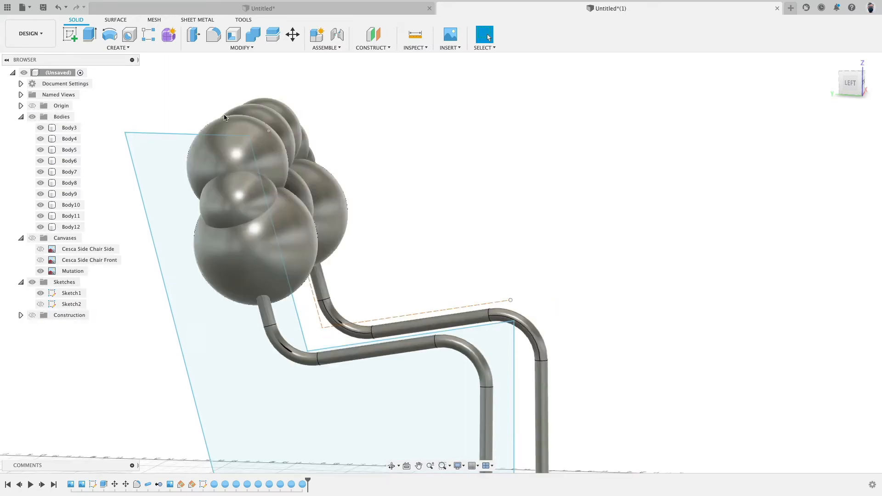
click(851, 82)
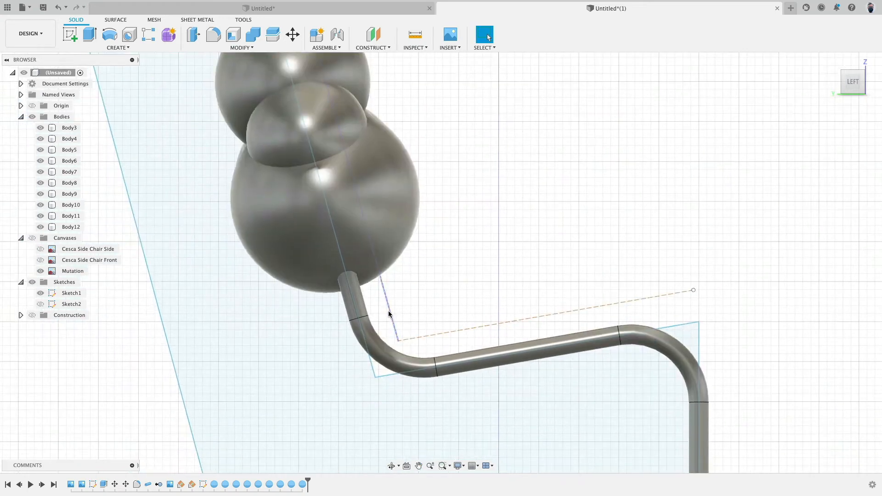
click(389, 314)
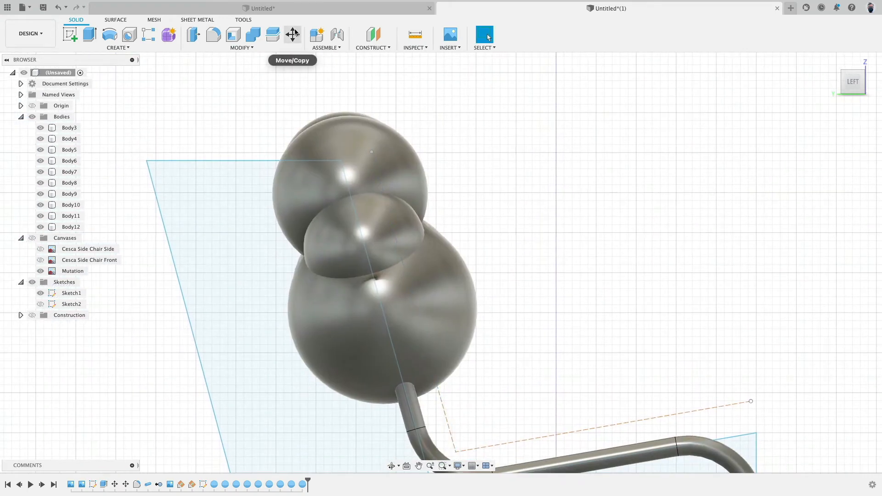
- Rotate Body6 by -15 degrees about X with Move/Copy and shift it about 73 mm backward, perpendicular to the tilted backrest
click(295, 34)
click(826, 129)
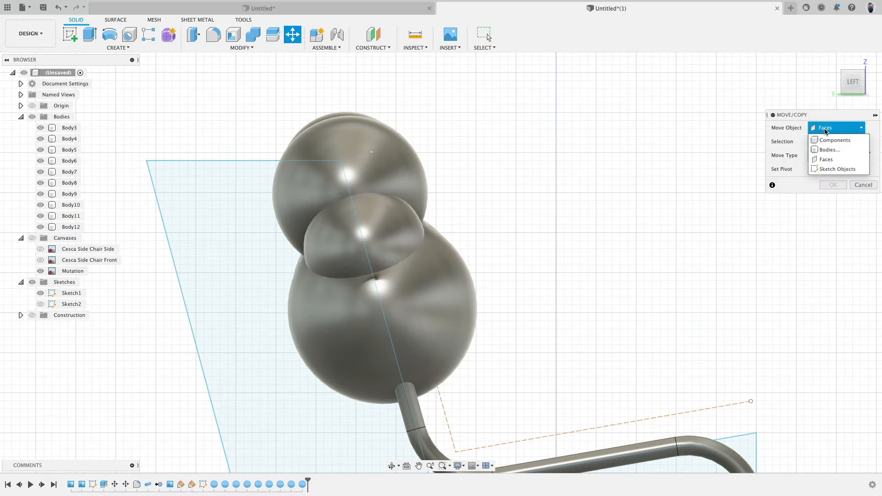
click(830, 150)
click(455, 295)
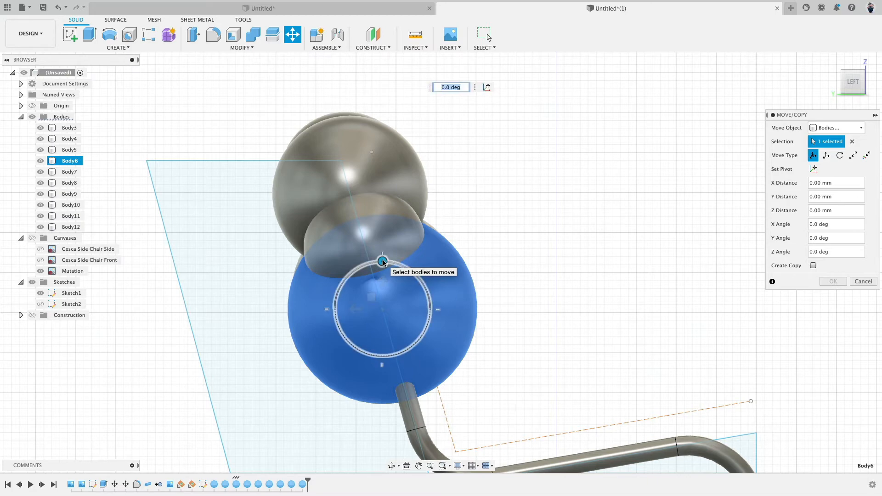
drag(383, 261, 377, 262)
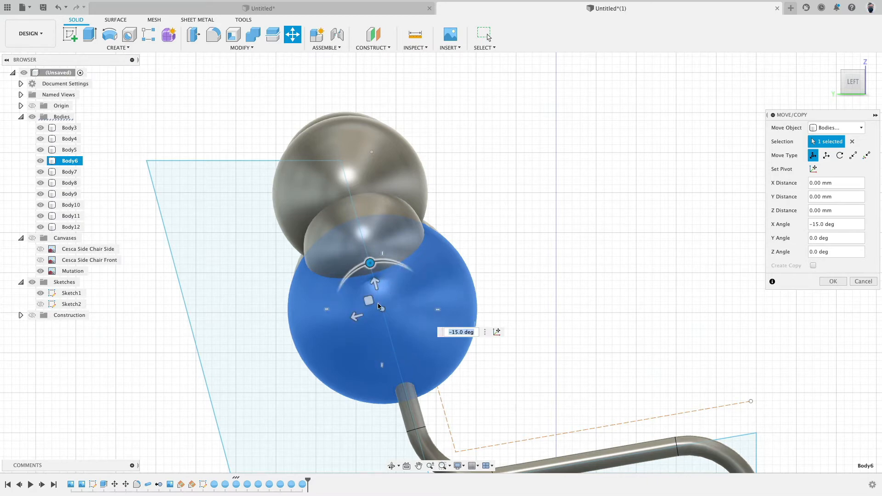
drag(357, 316, 296, 331)
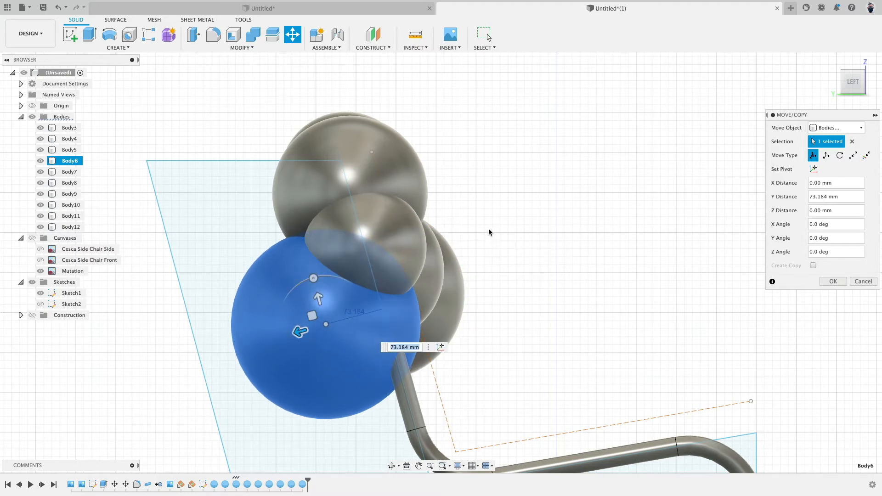
middle_drag(489, 232, 506, 210)
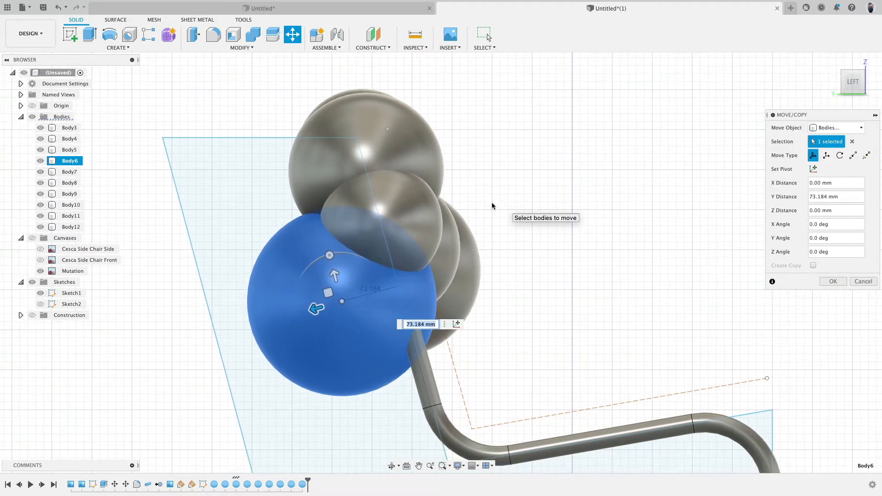
- Shift Body4, the large lower sphere, about 62 mm backward, perpendicular to the tilted backrest
right_click(496, 194)
click(498, 168)
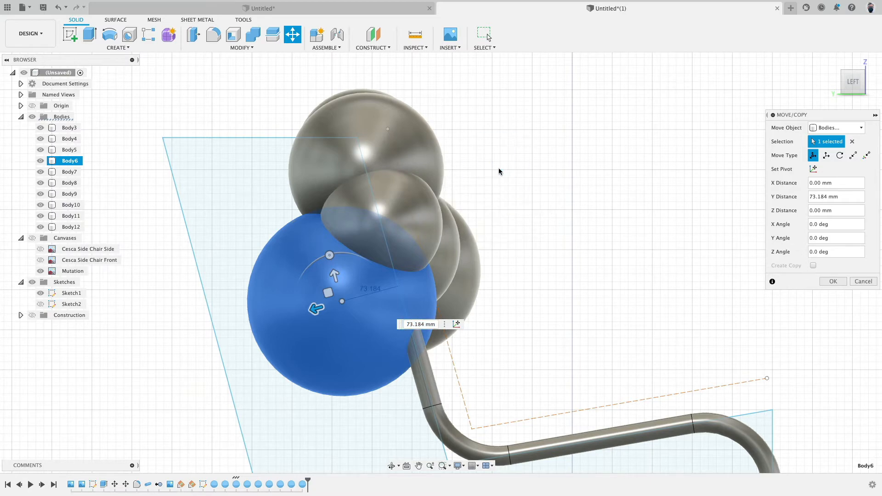
click(462, 267)
drag(424, 236, 320, 291)
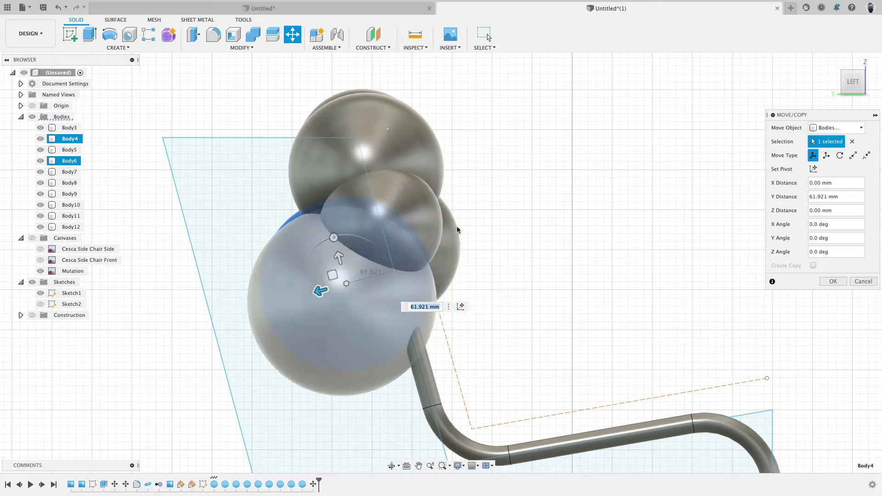
- Rotate Body8, the small middle sphere, by -15 degrees about X and shift it about 32 mm backward
right_click(483, 194)
click(488, 169)
click(421, 207)
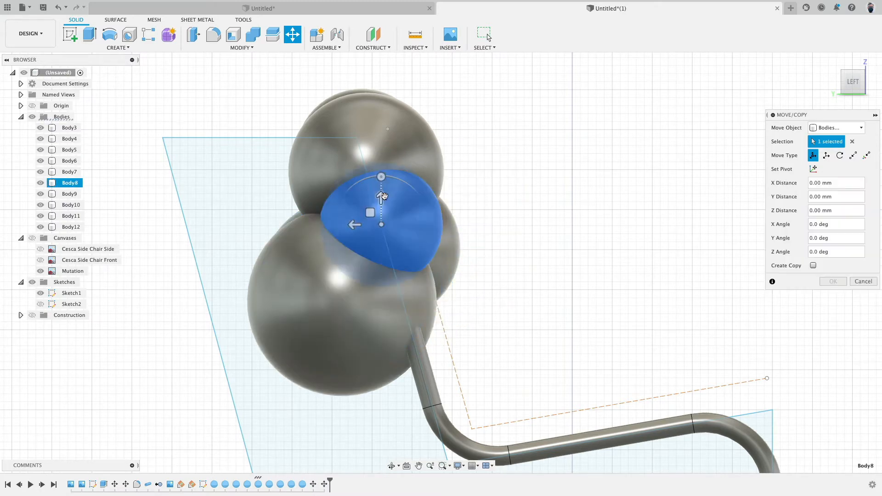
drag(381, 177, 371, 183)
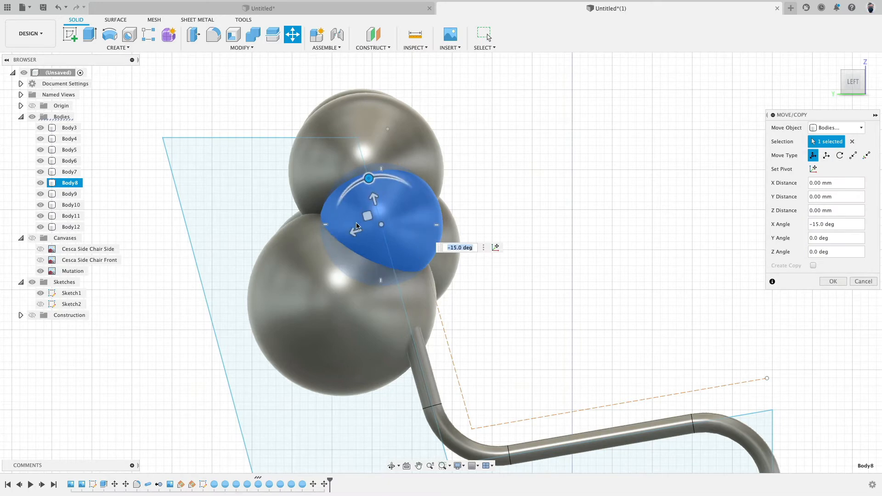
drag(356, 232, 332, 238)
- Tilt Body5 about X to match the backrest angle and shift it about 46 mm backward
right_click(512, 143)
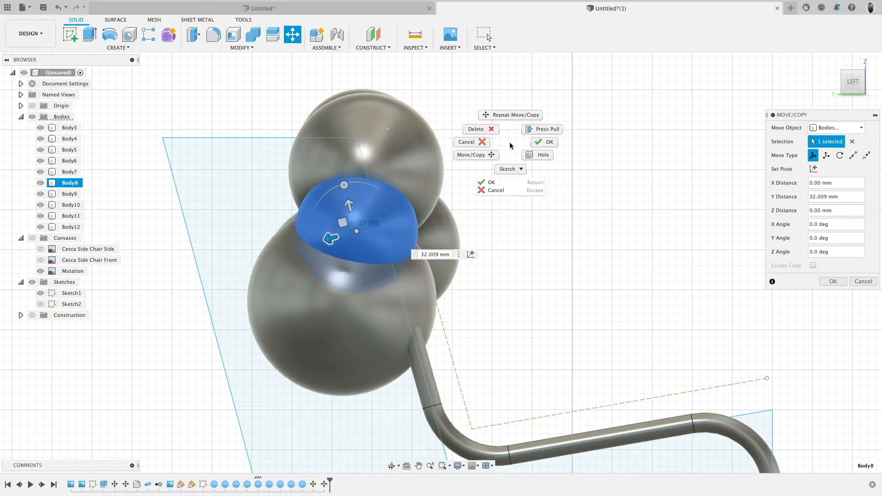
click(511, 114)
click(451, 236)
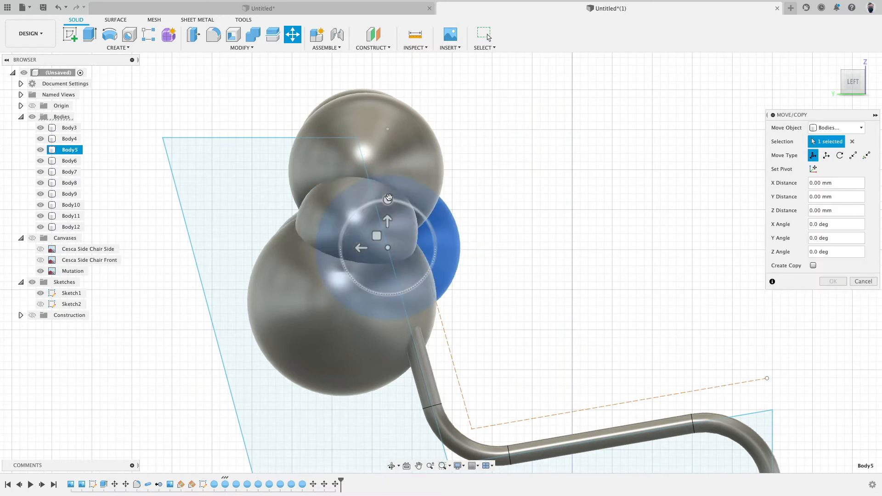
drag(388, 200, 375, 211)
drag(361, 255, 326, 266)
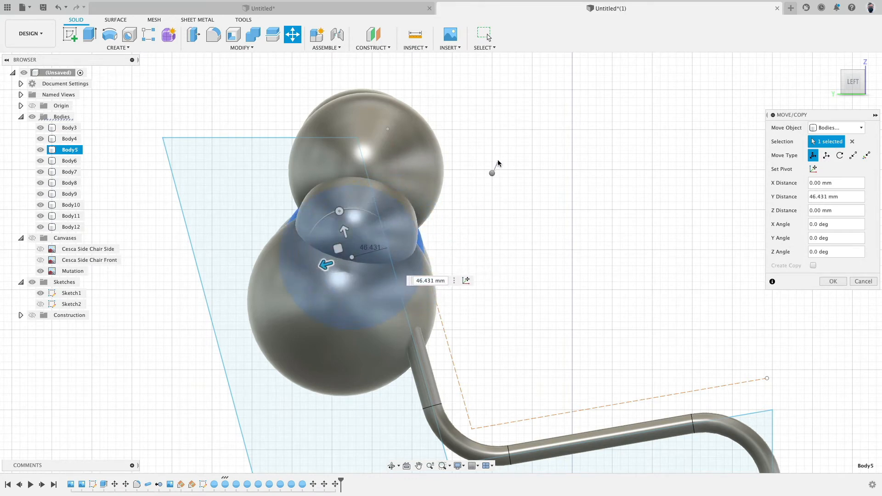
- Tilt Body7, the large upper sphere, to the backrest angle and shift it about 48 mm backward
right_click(492, 173)
click(493, 146)
click(434, 156)
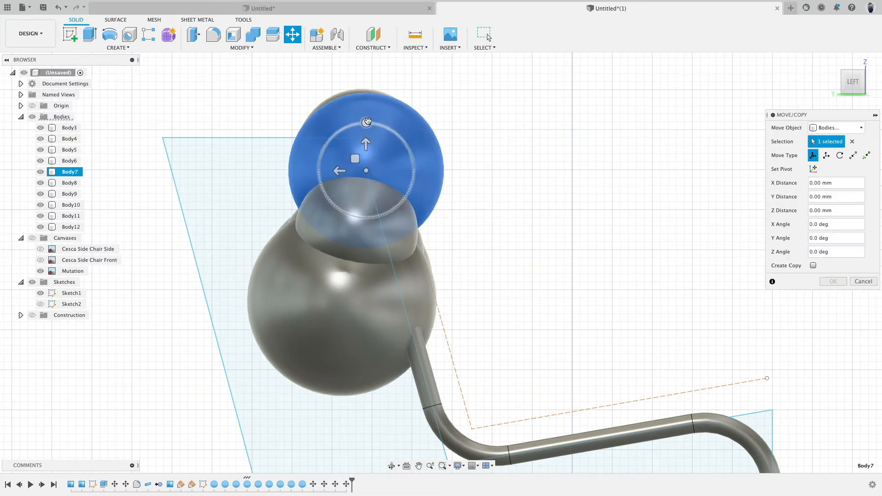
drag(367, 122, 358, 125)
drag(342, 178, 303, 188)
- Tilt Body9 about X to the backrest angle and shift it about 33 mm backward
right_click(467, 131)
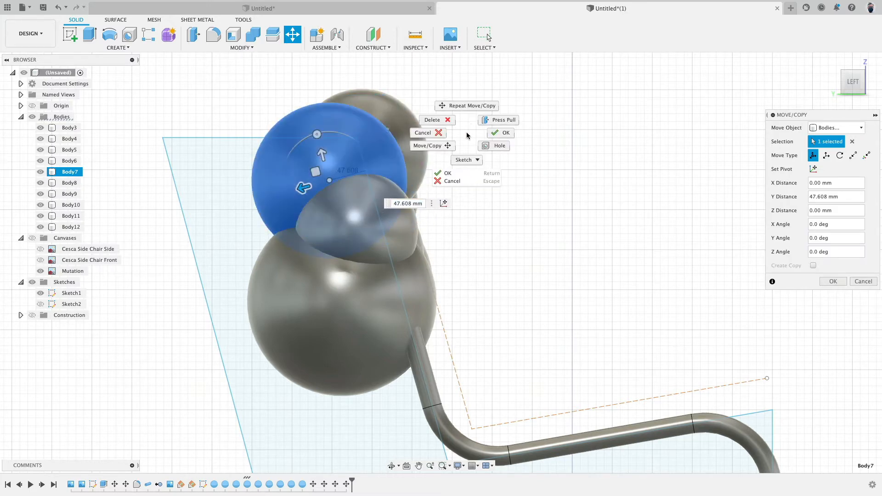
click(466, 104)
click(409, 124)
drag(362, 107, 357, 109)
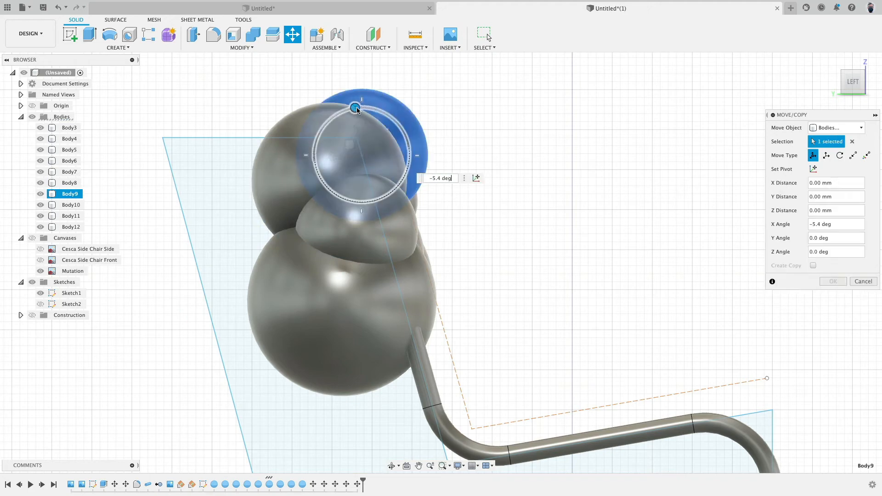
drag(336, 162, 310, 169)
- Tilt Body10, the rear upper sphere, to the backrest angle, shift it about 30 mm backward and finish the move
right_click(446, 125)
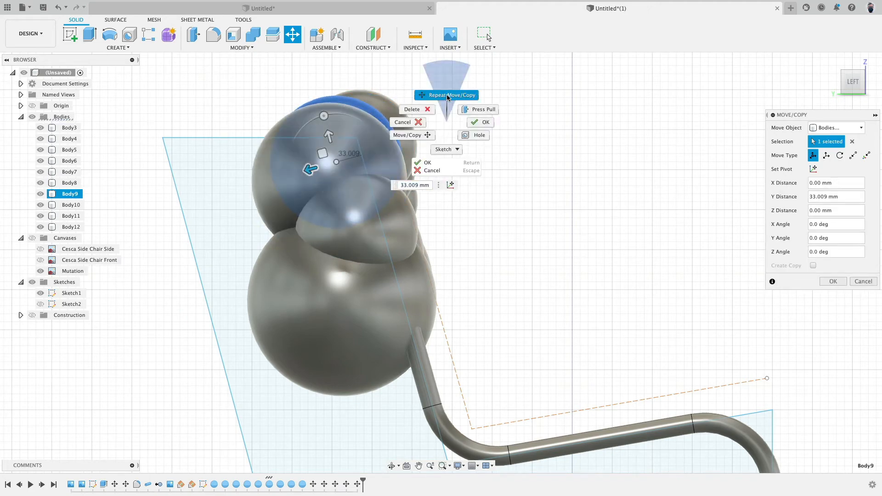
click(449, 93)
click(358, 99)
drag(357, 98, 347, 101)
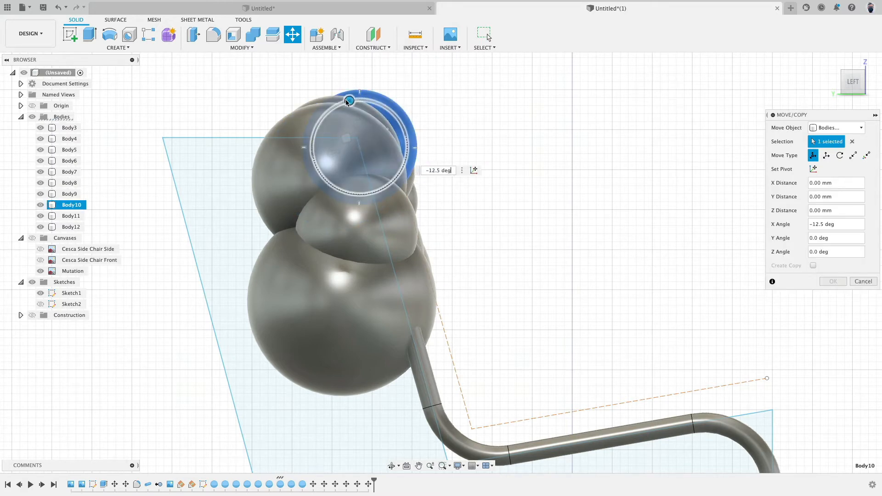
drag(342, 149, 310, 161)
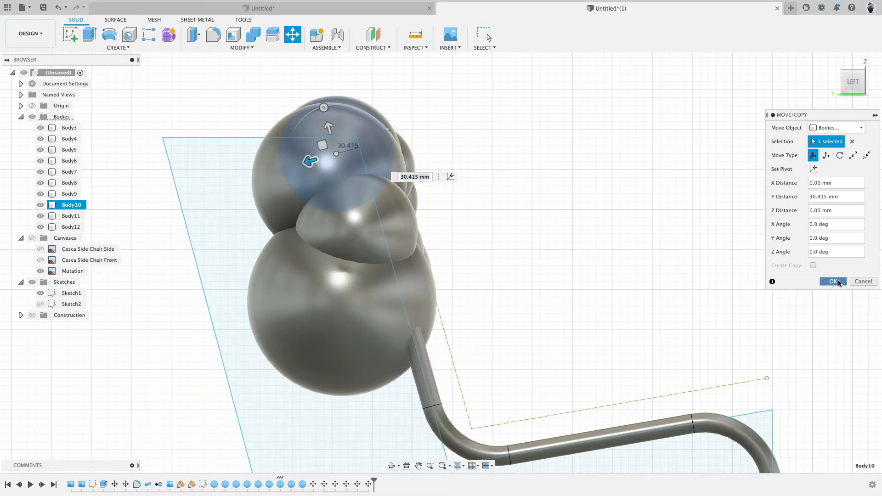
click(838, 282)
- Inspect the sphere cluster in the right side view and check which bodies the recorded moves affect
shift+middle_drag(552, 244, 431, 251)
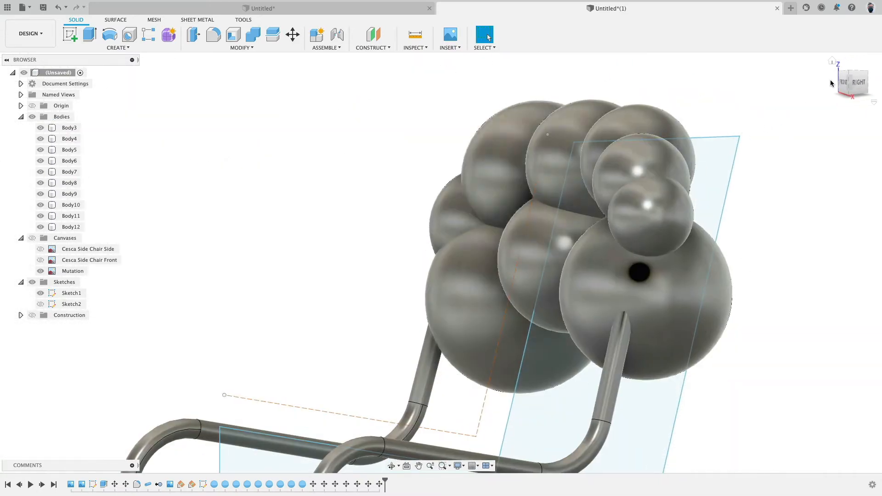
click(857, 83)
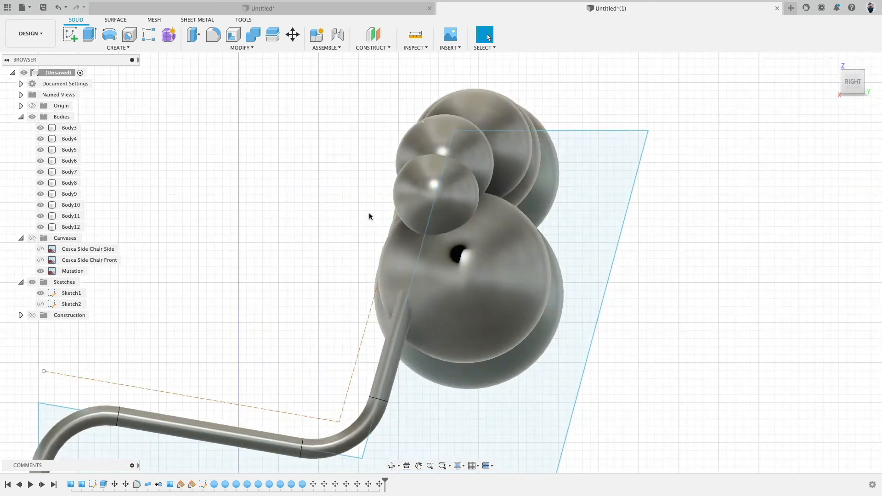
scroll(369, 216, up, 3)
click(418, 114)
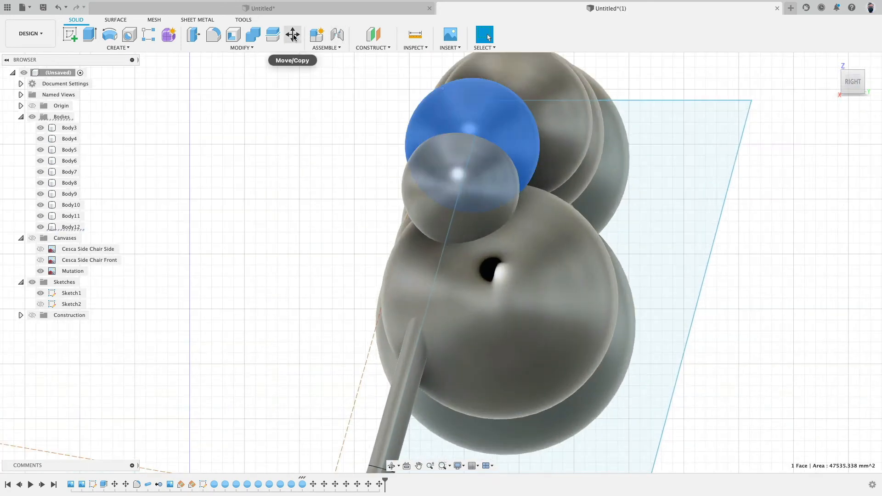
click(379, 483)
click(369, 484)
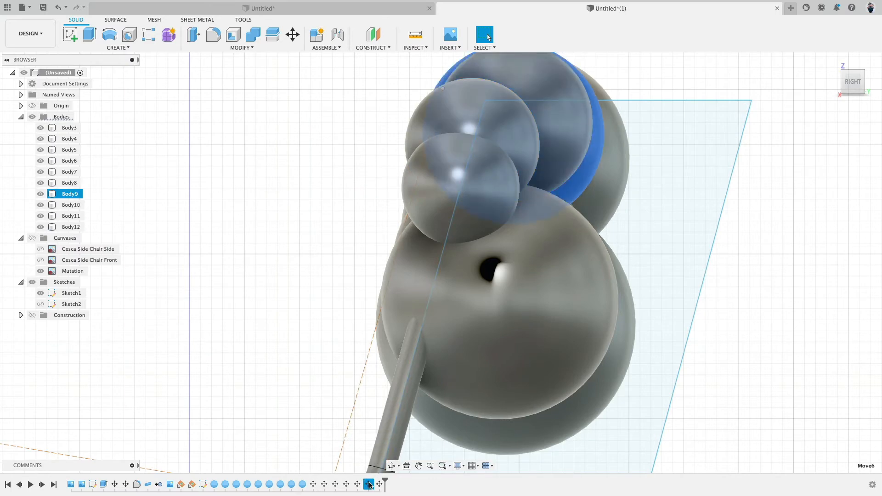
click(346, 483)
click(324, 484)
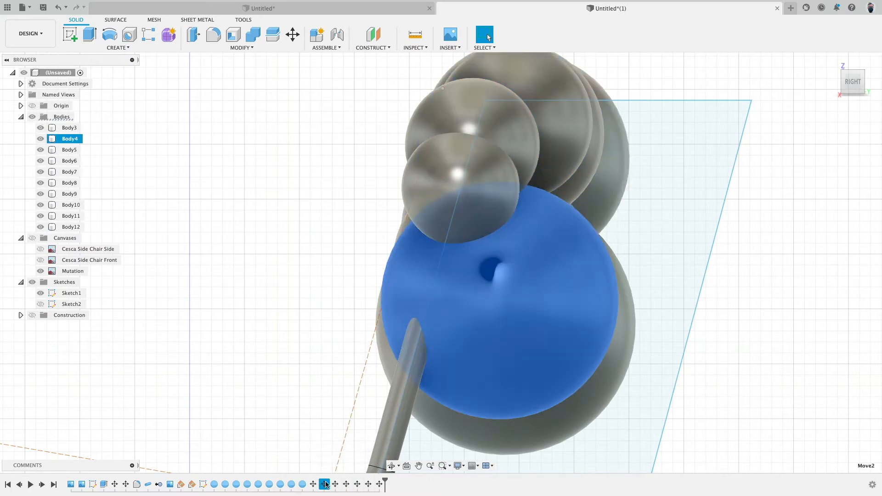
- Tilt Body12, the upper of the two small spheres, to the backrest angle and shift it about 13 mm backward
click(294, 35)
click(426, 125)
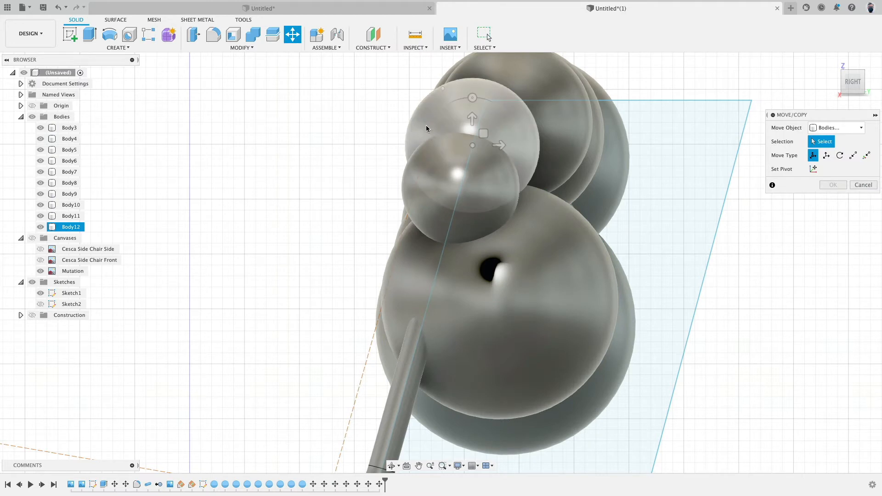
drag(473, 99, 479, 100)
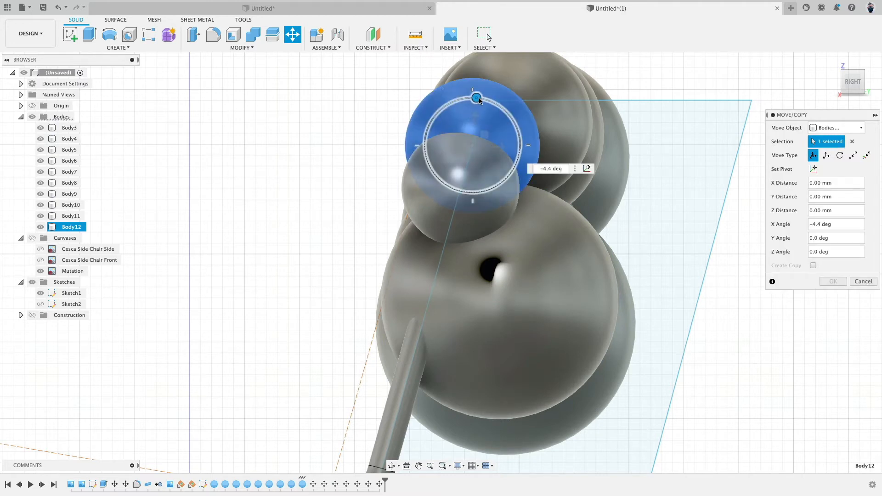
drag(500, 153, 515, 158)
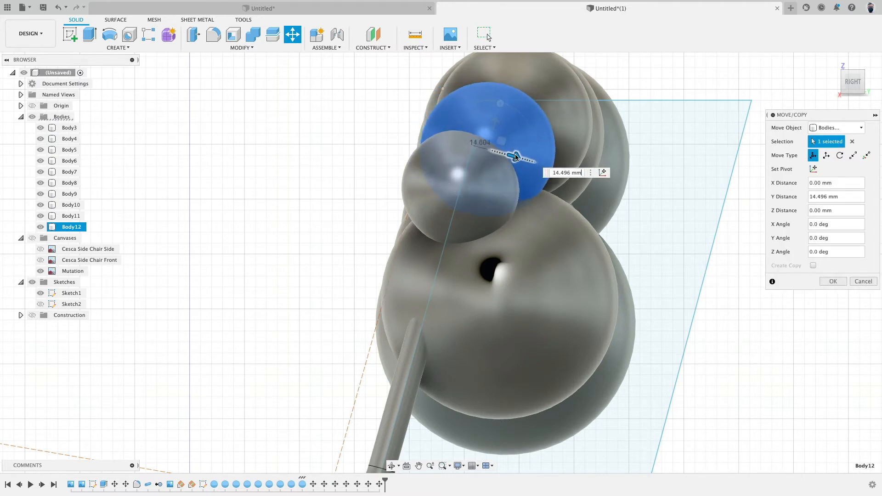
- Tilt Body11, the smallest sphere, to the backrest angle, shift it 13.5 mm backward and finish the move
right_click(317, 227)
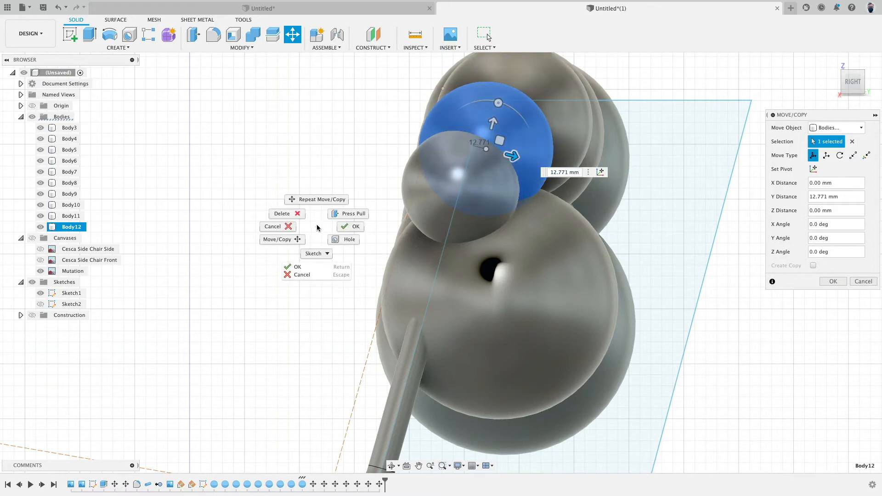
click(326, 201)
click(414, 184)
drag(462, 146, 464, 143)
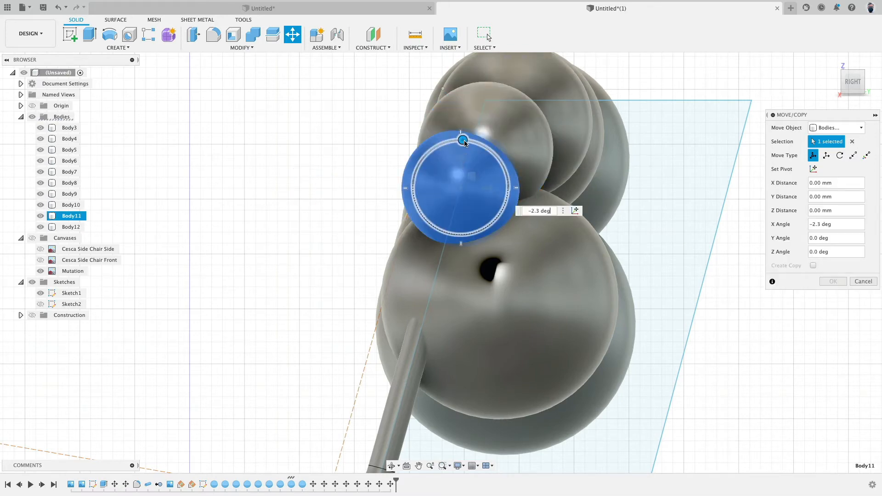
drag(492, 197, 507, 201)
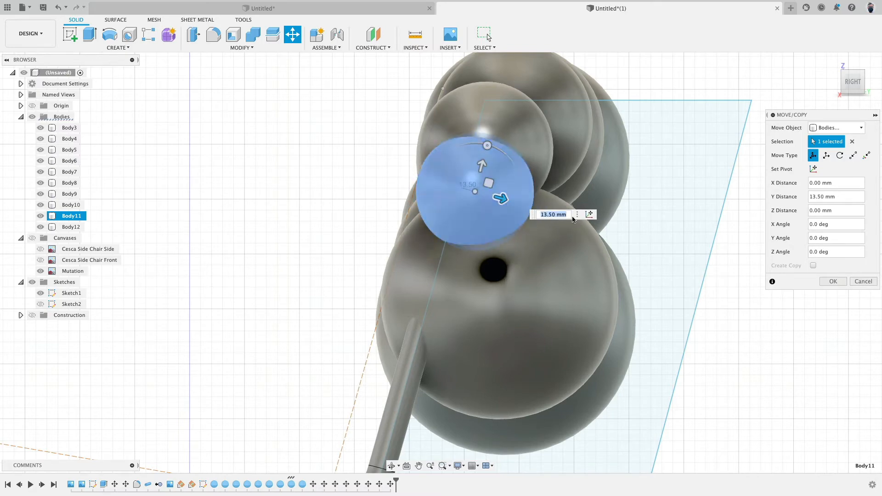
click(846, 284)
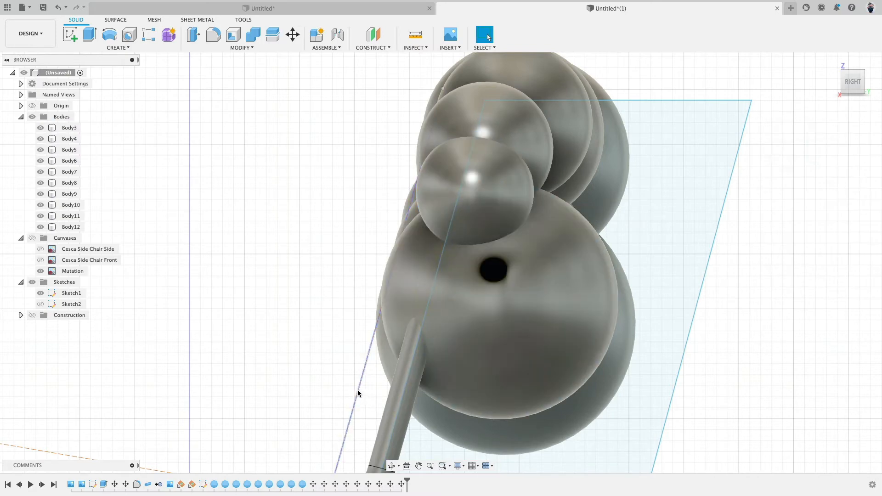
- Edit the recorded move of Body12, the upper of the two small spheres, and shift it further backward, perpendicular to the tilted backrest line
click(357, 391)
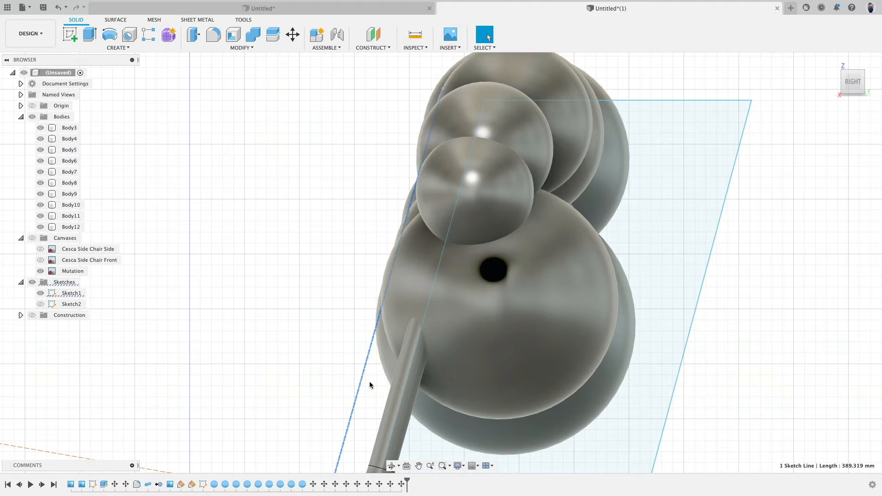
click(464, 118)
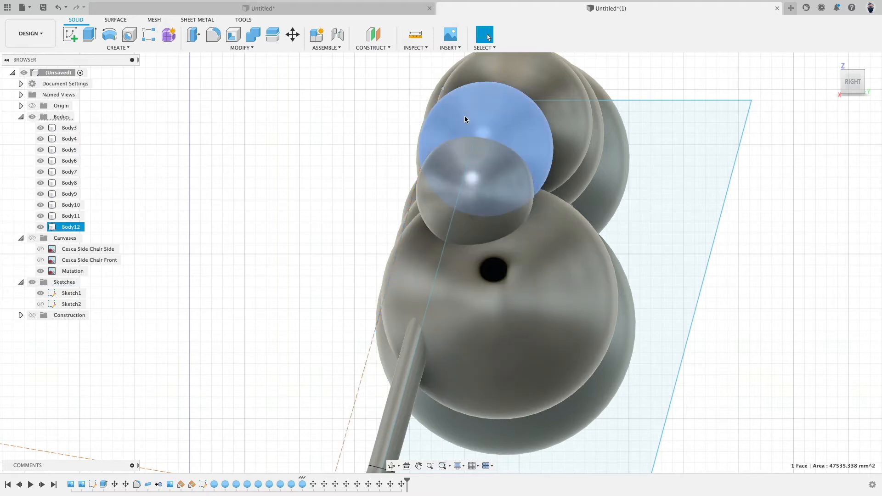
click(325, 274)
click(390, 484)
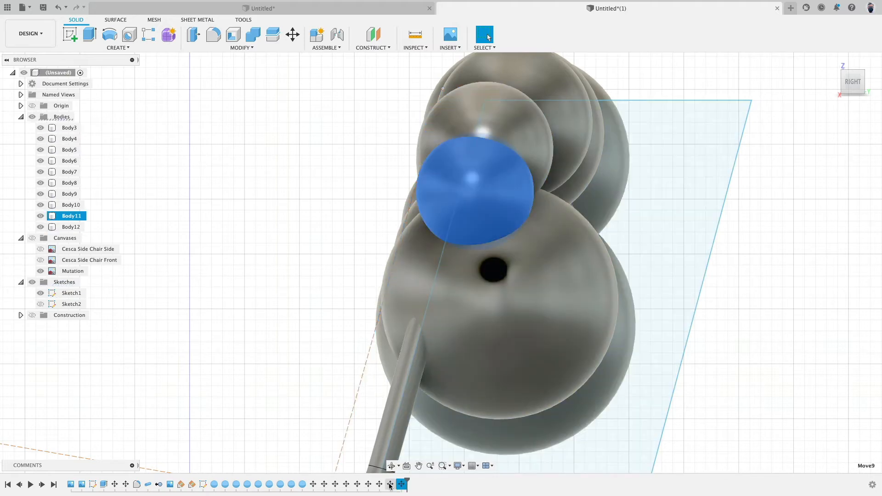
right_click(391, 486)
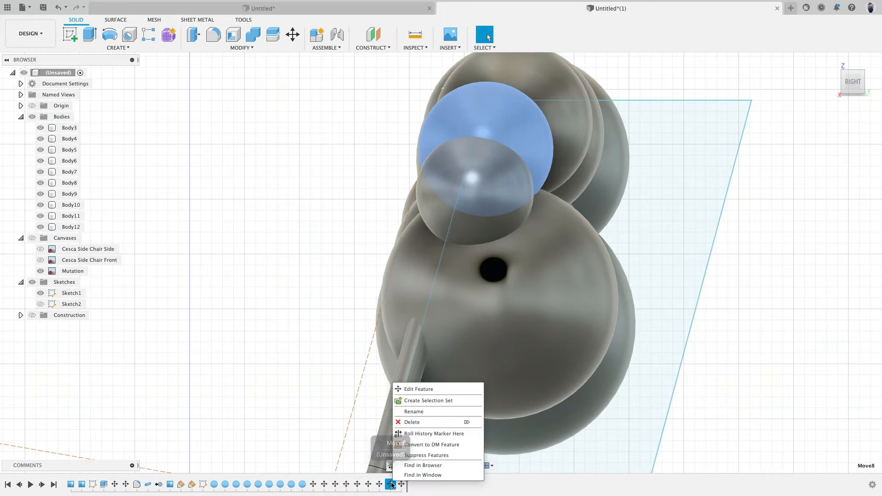
click(413, 389)
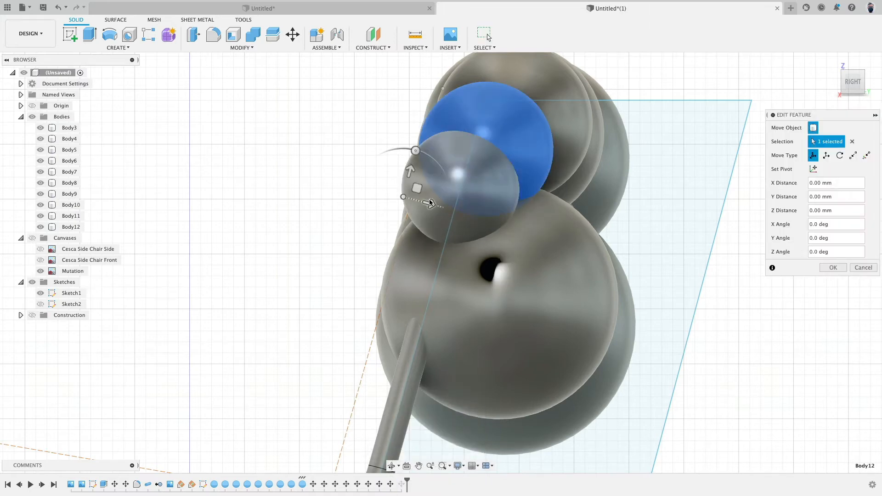
drag(430, 203, 442, 206)
click(831, 268)
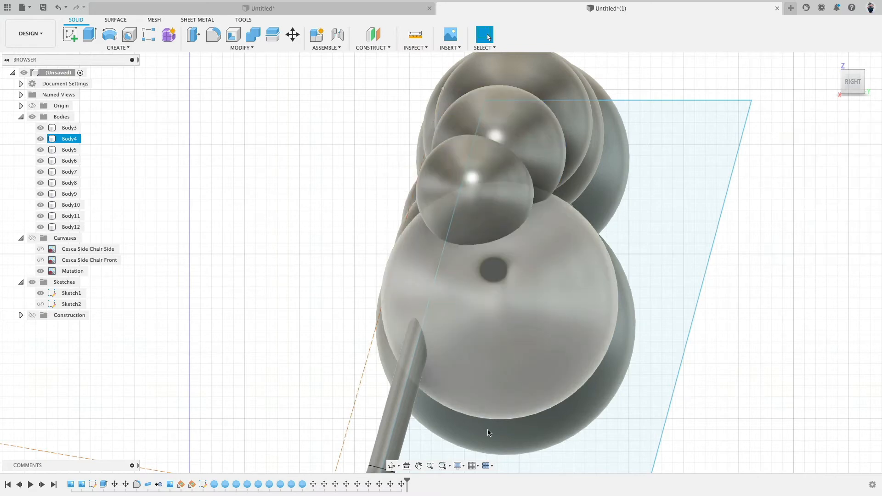
- Edit Body12's move again and shift the sphere about 4 mm forward with a Y distance of -3.961 mm
click(454, 128)
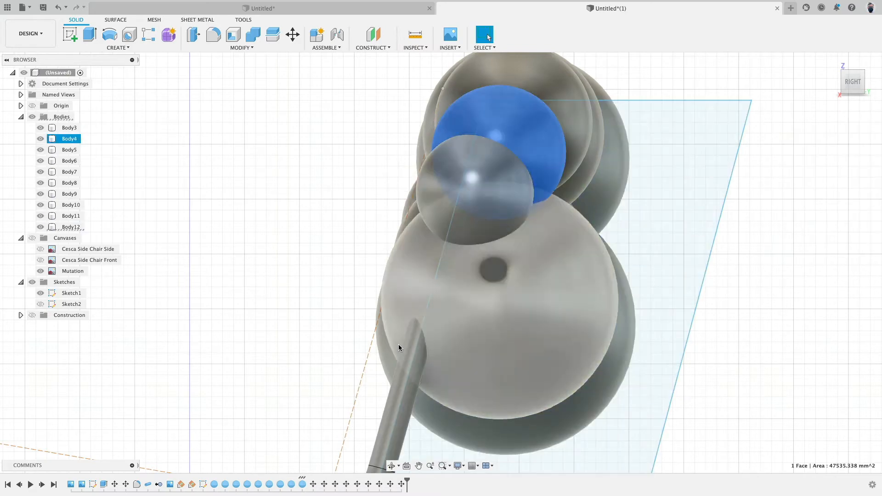
click(390, 485)
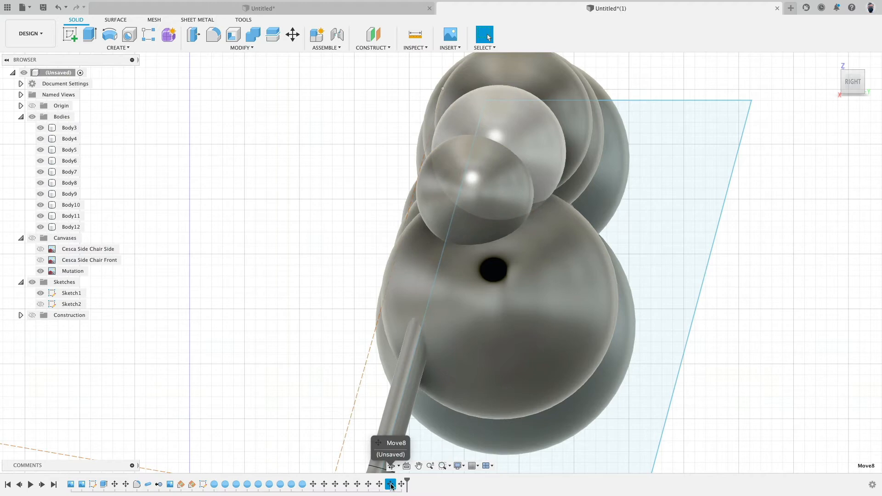
right_click(390, 485)
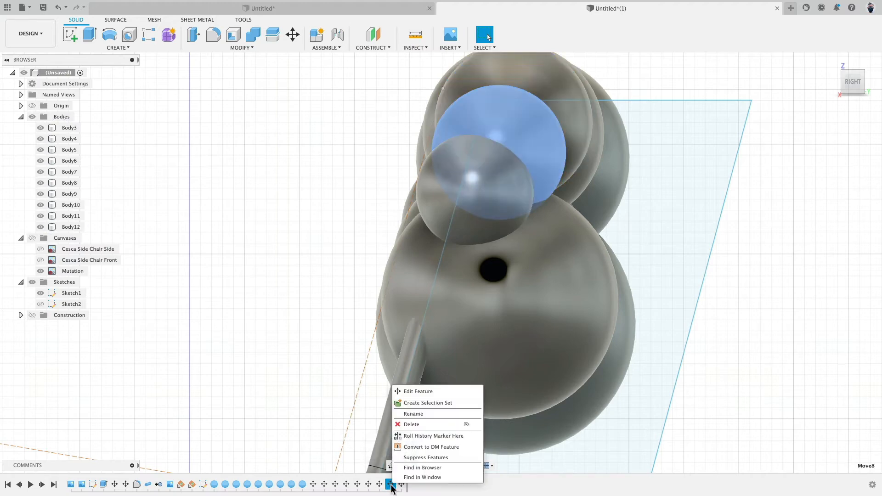
click(416, 392)
drag(444, 207, 439, 206)
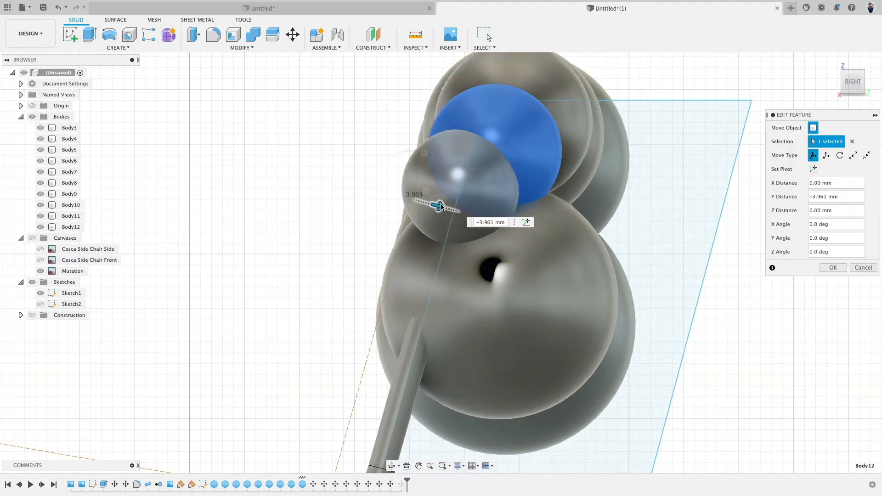
click(832, 268)
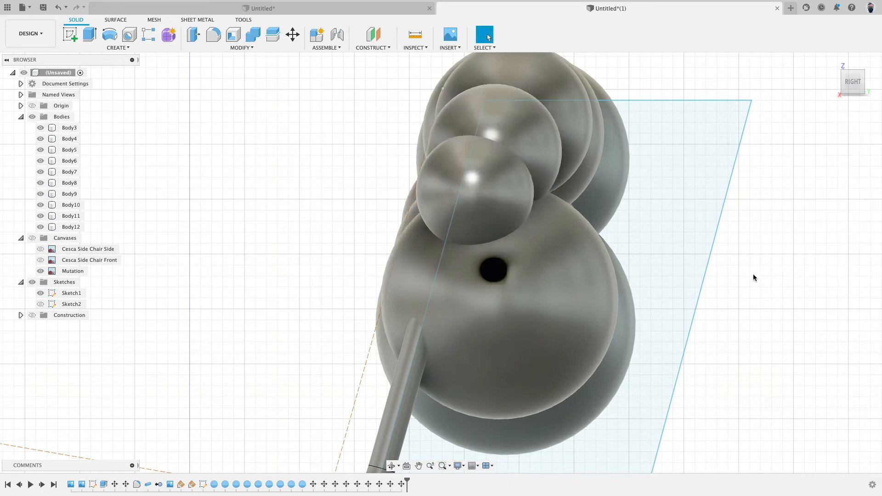
- Find the recorded move of Body9 and edit it to shift that upper sphere about 9.5 mm backward in Y
click(431, 109)
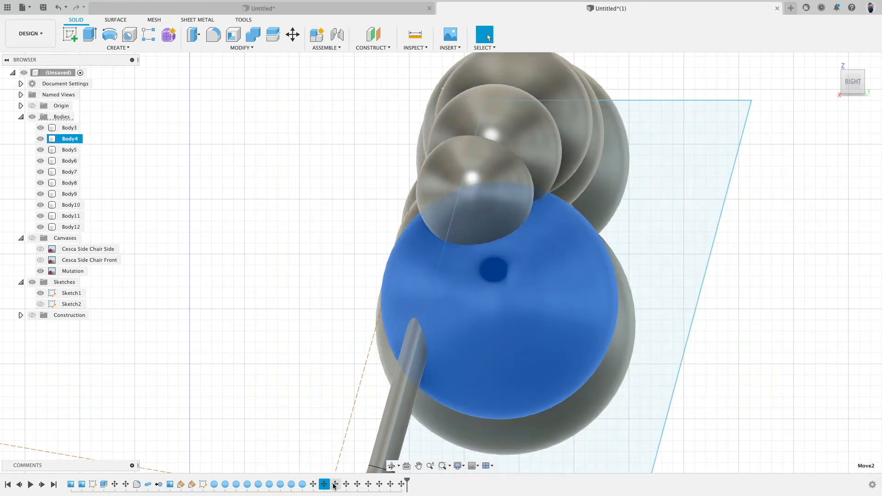
click(337, 485)
click(347, 485)
click(357, 485)
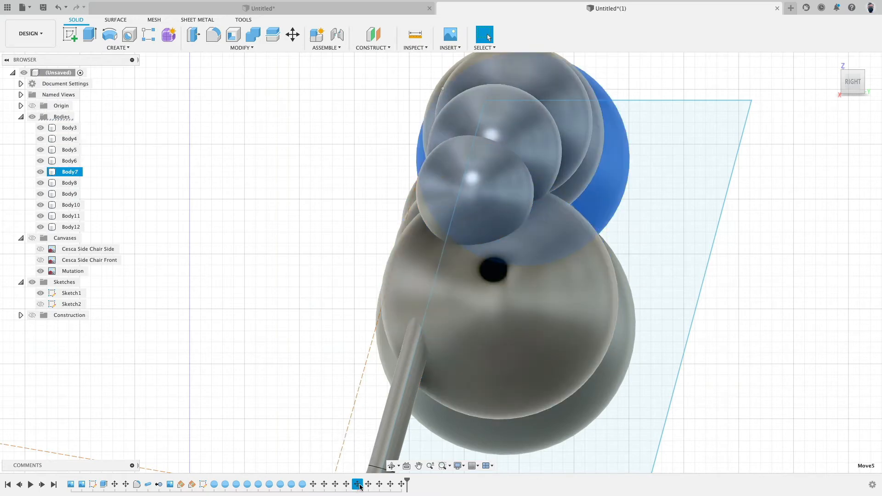
click(369, 485)
right_click(369, 485)
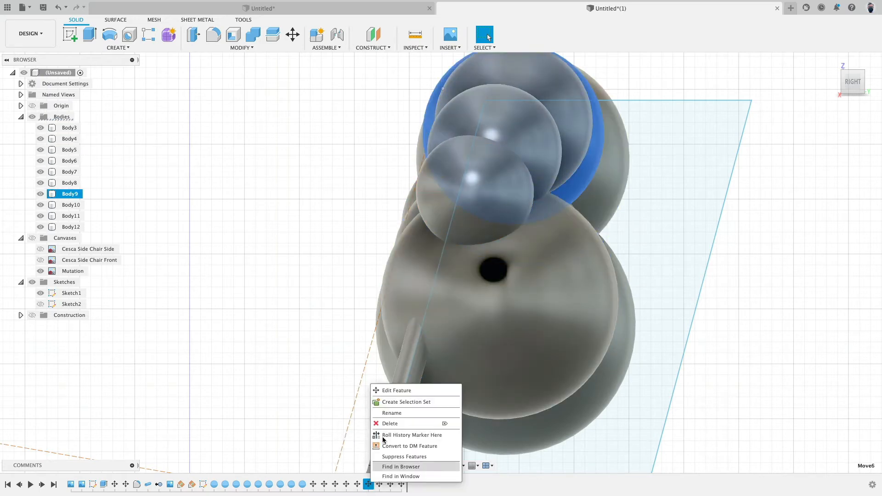
click(395, 389)
mouse_move(429, 210)
mouse_down()
mouse_move(464, 210)
mouse_move(441, 204)
mouse_up()
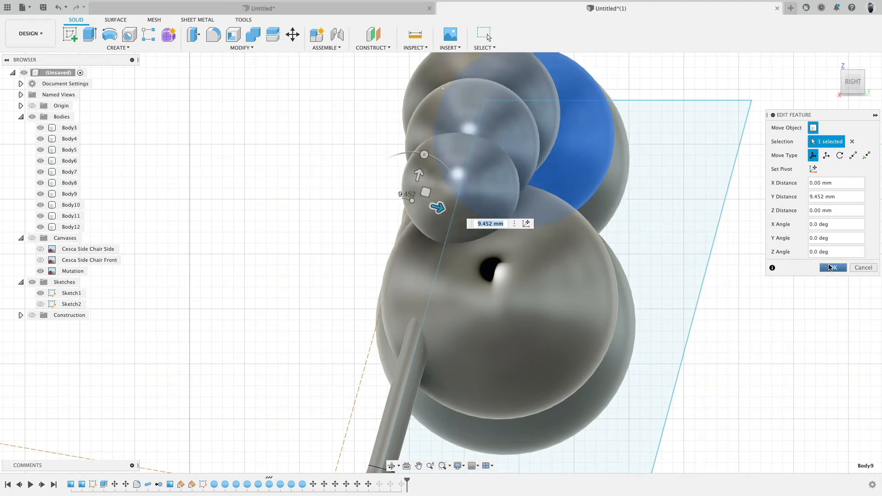
click(833, 267)
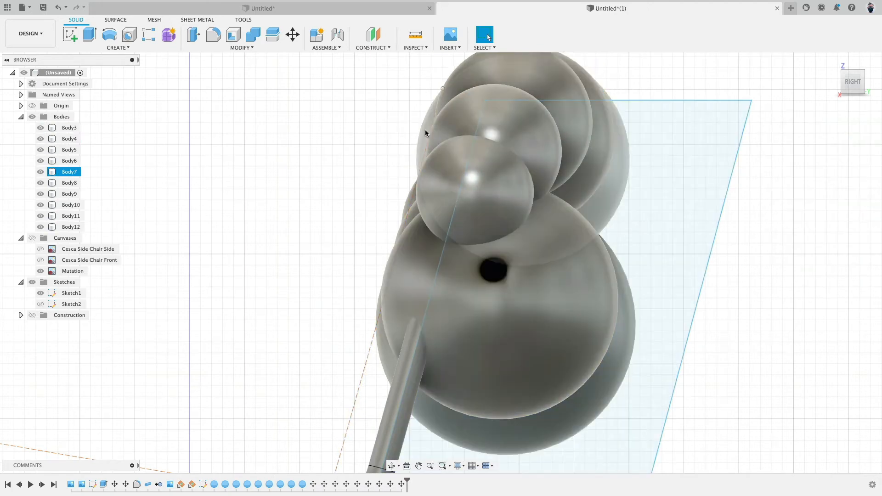
- Find the recorded move of Body7, the rear upper sphere, and edit it to shift the sphere about 9.4 mm backward in Y
click(426, 132)
click(314, 485)
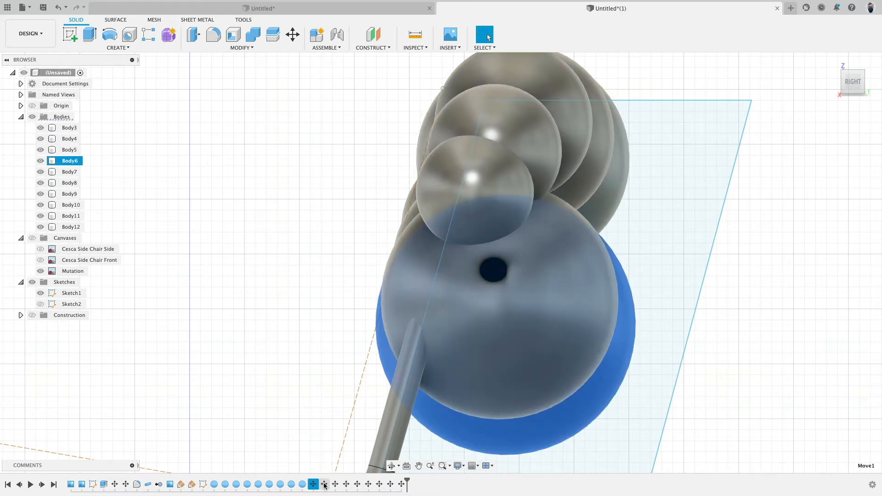
click(324, 484)
click(335, 484)
click(346, 485)
click(357, 484)
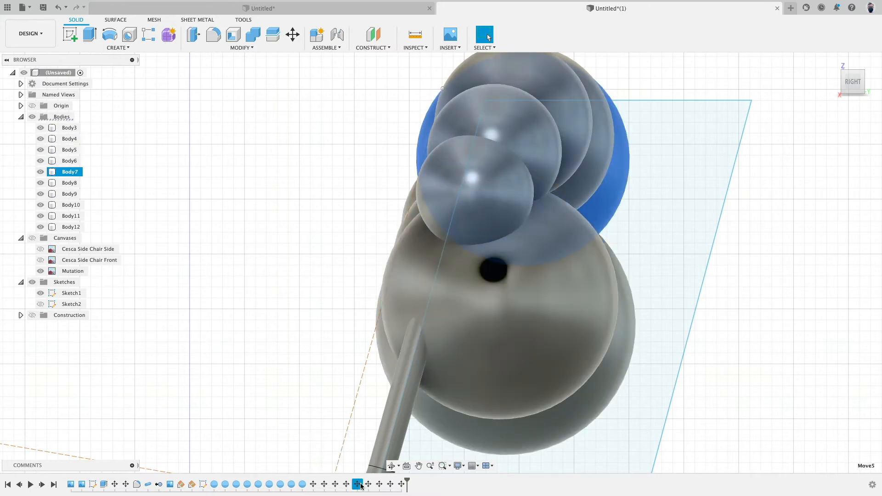
right_click(357, 485)
click(384, 389)
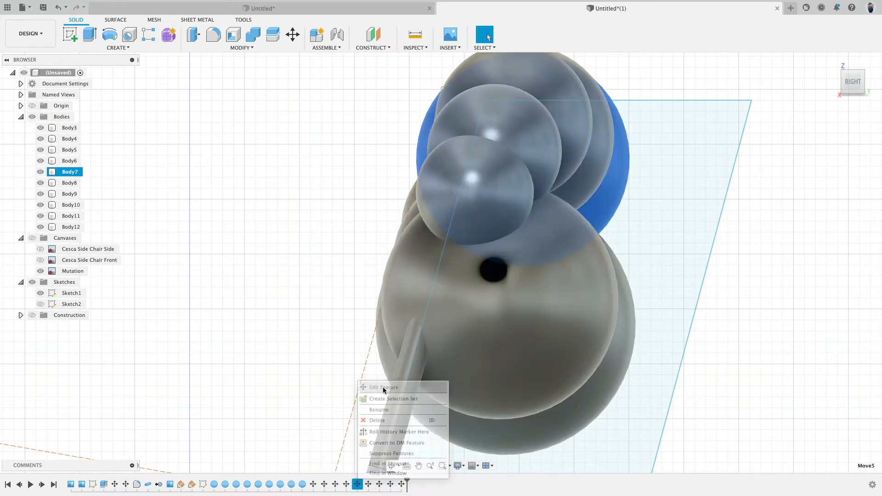
drag(420, 243, 429, 245)
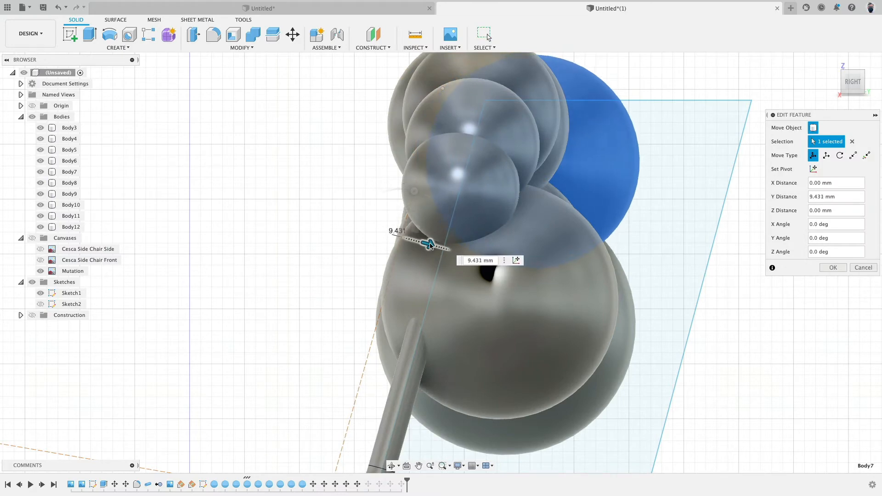
key(Return)
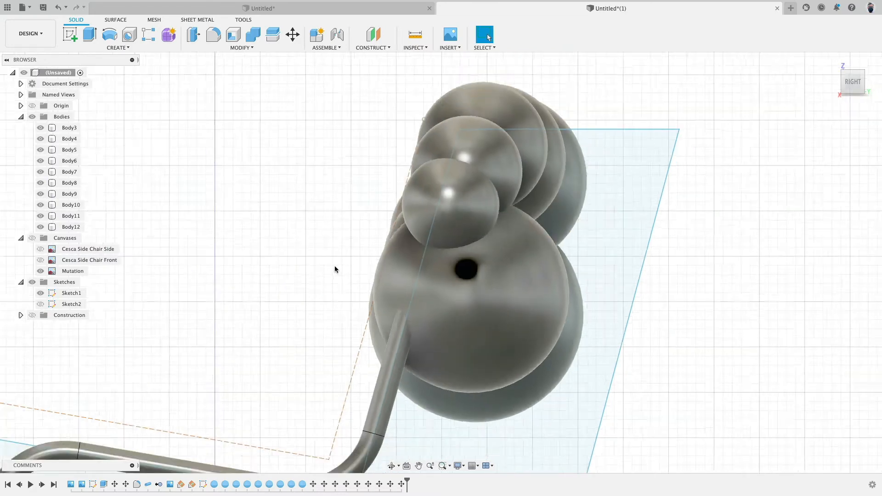
- Check the sphere cluster from the front, and hide the tubular frame Body3 and all sketches
shift+middle_drag(360, 304, 390, 224)
shift+middle_drag(349, 200, 391, 193)
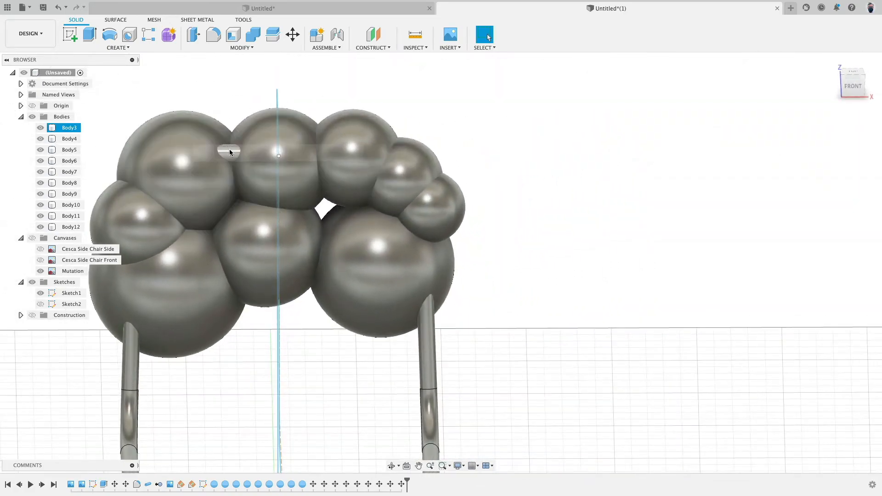
mouse_move(412, 147)
shift+middle_down()
mouse_move(506, 133)
mouse_move(480, 137)
mouse_move(475, 114)
mouse_move(467, 142)
mouse_move(468, 129)
shift+middle_up()
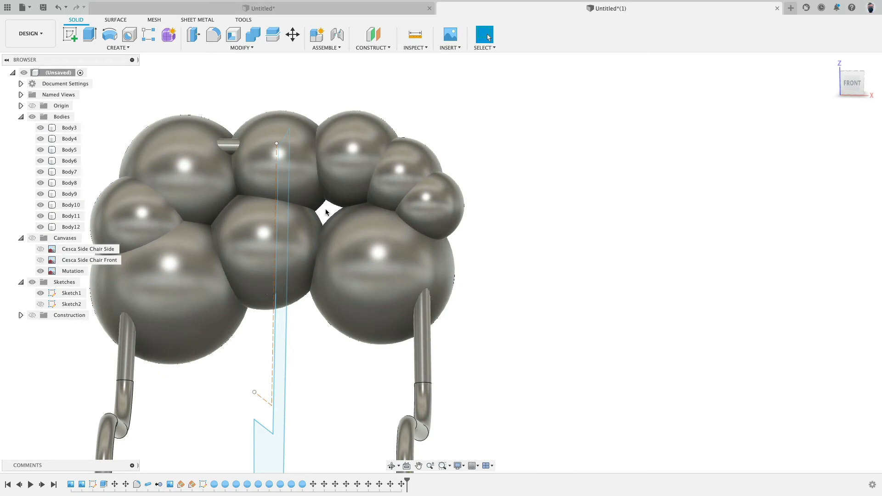
scroll(491, 131, down, 3)
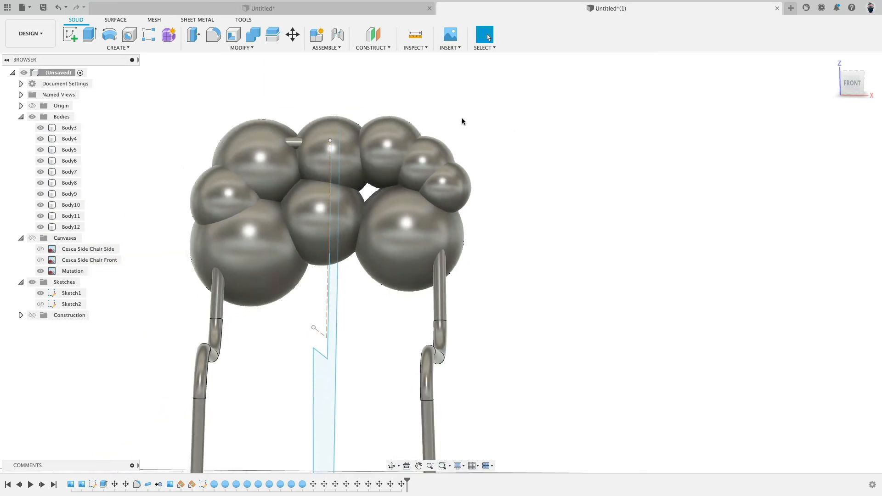
shift+middle_drag(462, 120, 477, 137)
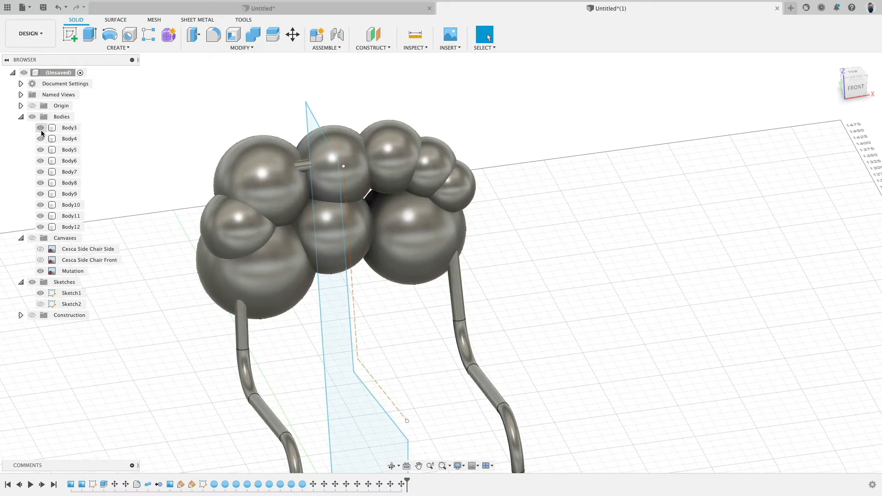
click(41, 128)
middle_drag(183, 251, 238, 175)
click(32, 282)
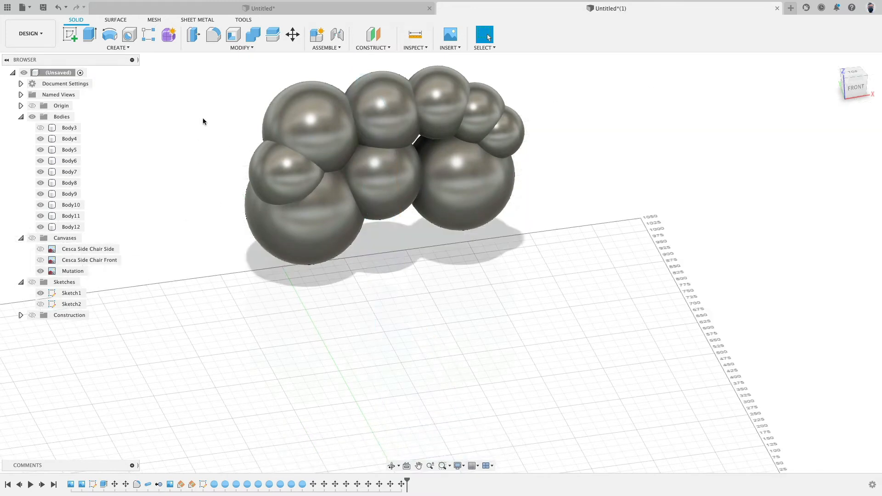
- Combine the nine backrest spheres with the Join operation, using Body4 as the target, the other eight as tool bodies and Keep Tools on
click(248, 36)
middle_drag(227, 100, 217, 144)
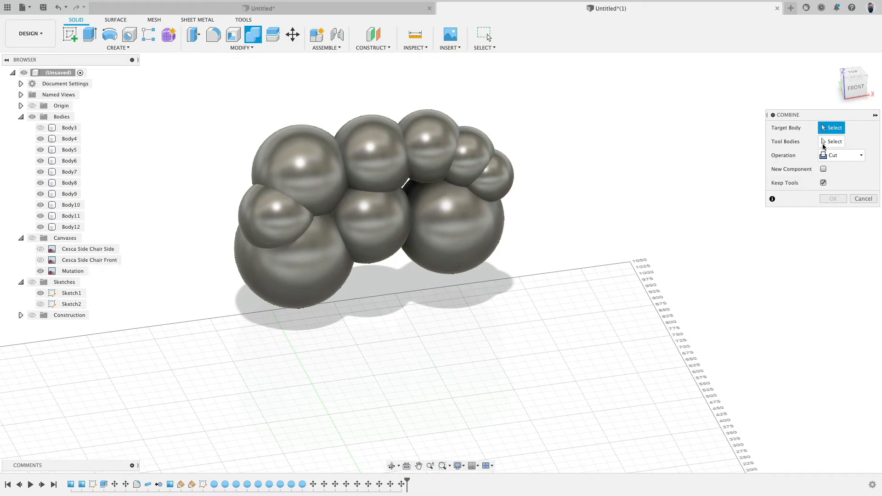
click(841, 170)
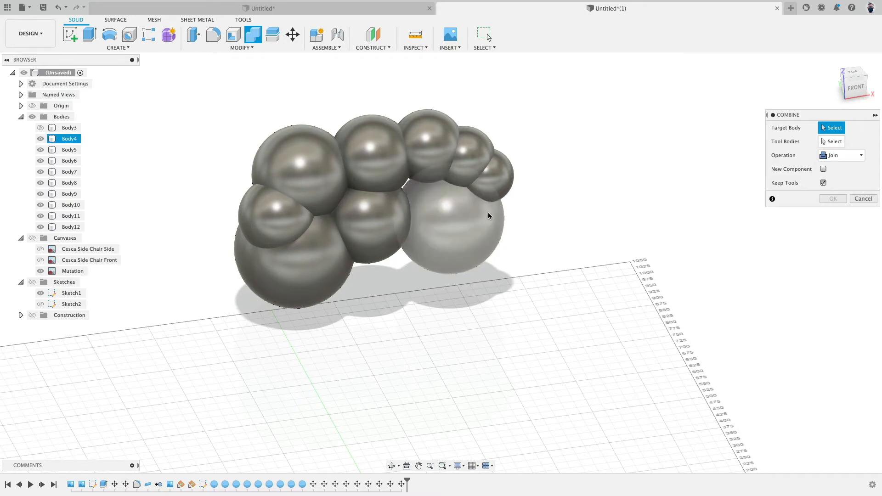
click(485, 213)
click(500, 169)
click(465, 148)
click(421, 137)
click(373, 134)
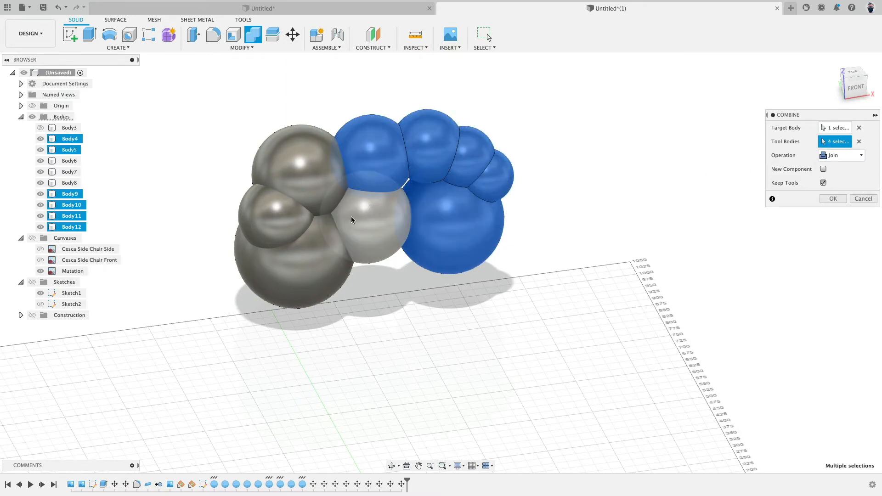
click(351, 216)
click(286, 163)
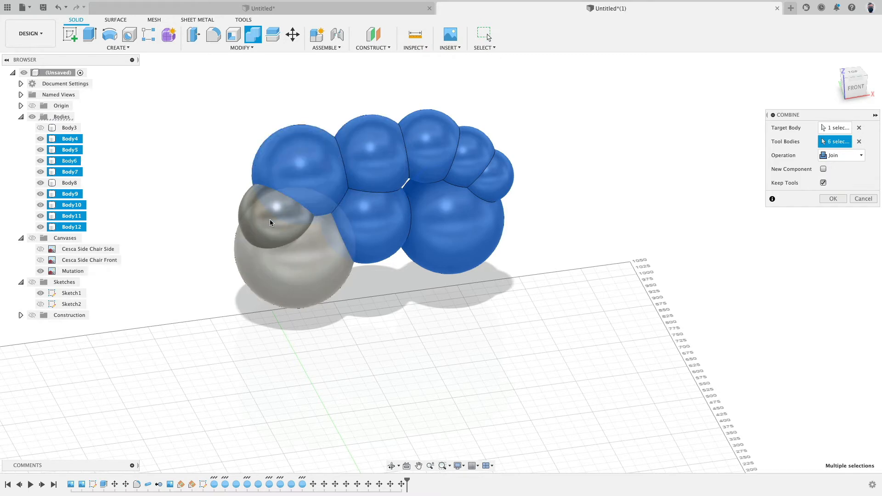
click(264, 245)
click(241, 202)
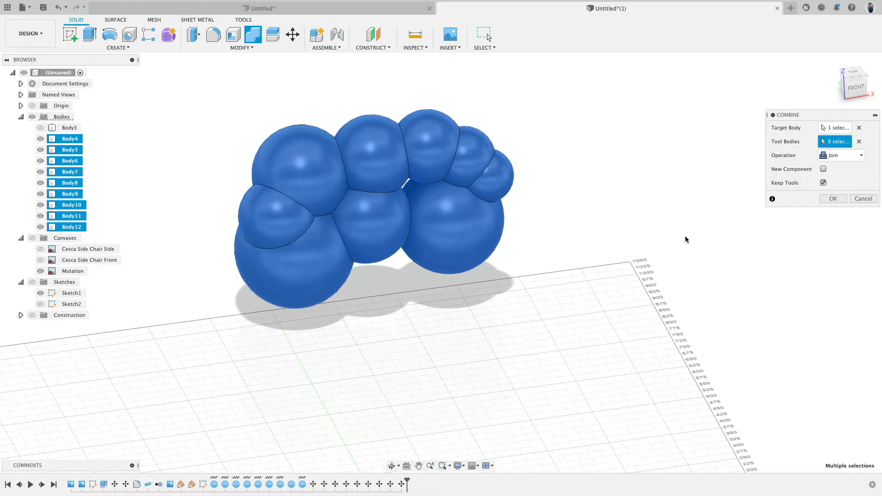
click(833, 198)
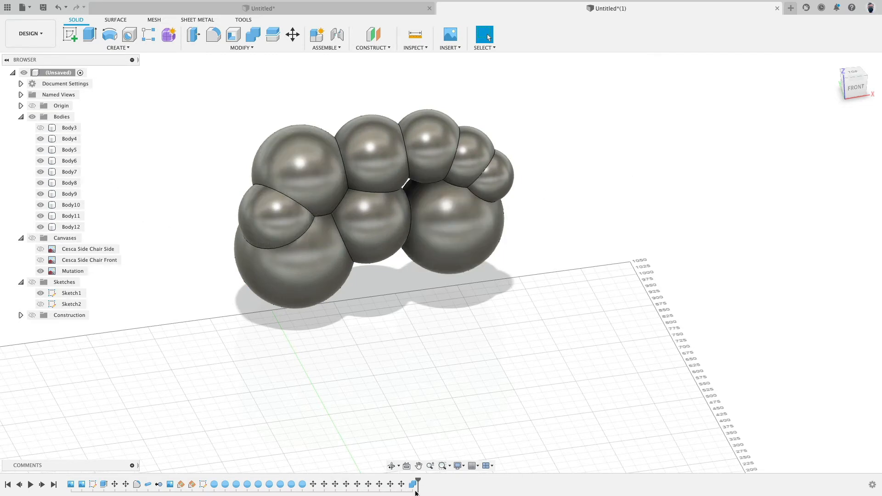
- Edit the combine feature to turn off Keep Tools, and check the joined backrest from the front
double_click(413, 484)
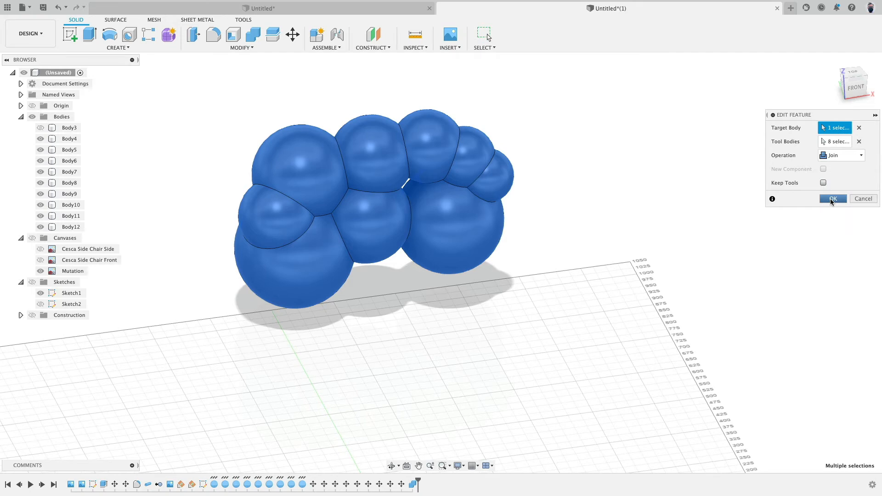
click(832, 199)
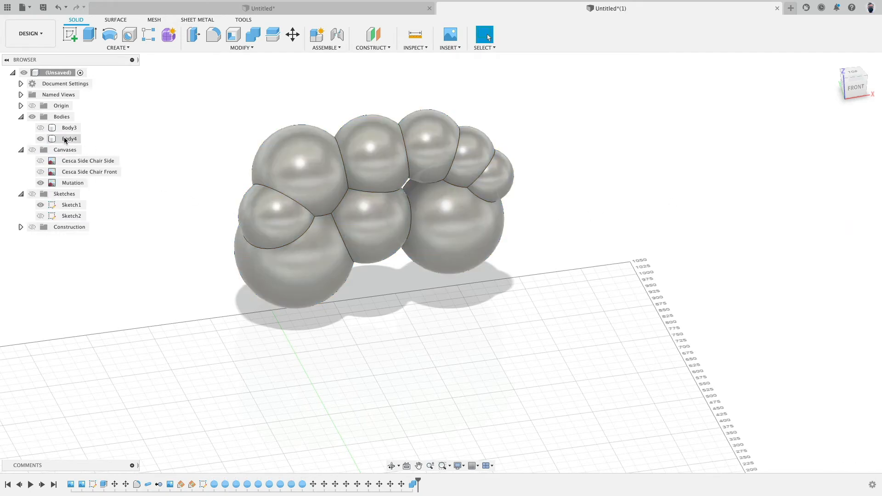
mouse_move(439, 294)
shift+middle_down()
mouse_move(441, 286)
mouse_move(440, 306)
shift+middle_up()
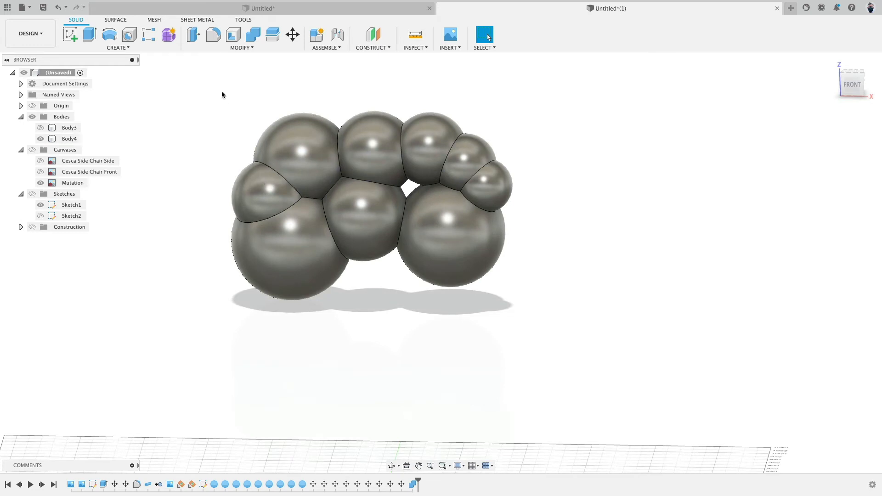
- Fillet all faces and edges of the joined backrest Body4 with a 5 mm radius
click(214, 36)
drag(294, 188, 575, 341)
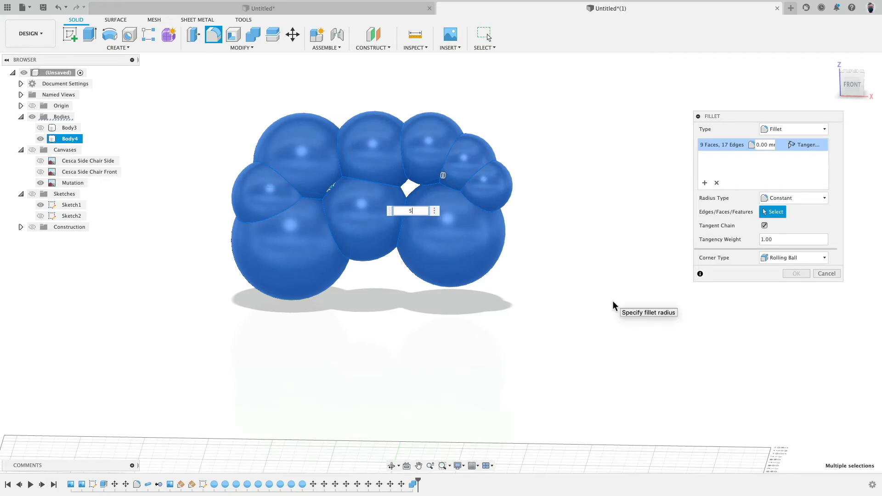
key(Return)
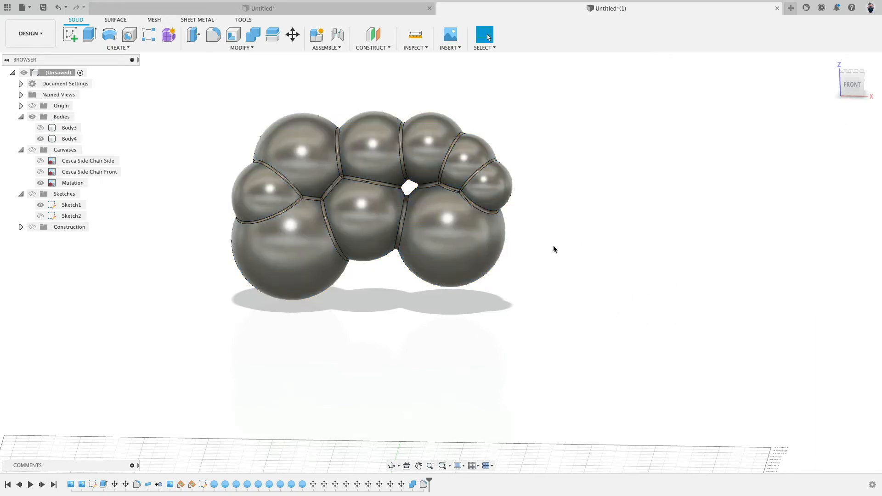
- Show the tubular frame Body3 again and inspect from the side how it meets the filleted backrest
shift+middle_drag(554, 249, 526, 245)
click(38, 127)
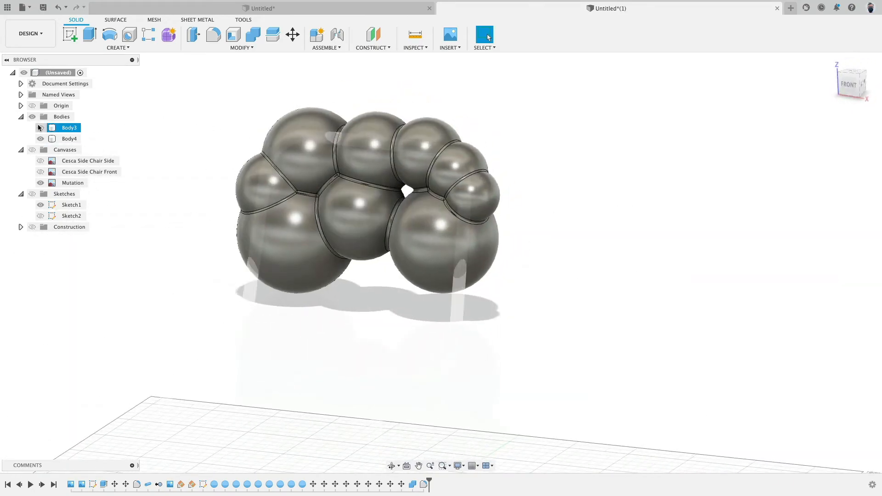
click(40, 128)
shift+middle_drag(159, 195, 198, 235)
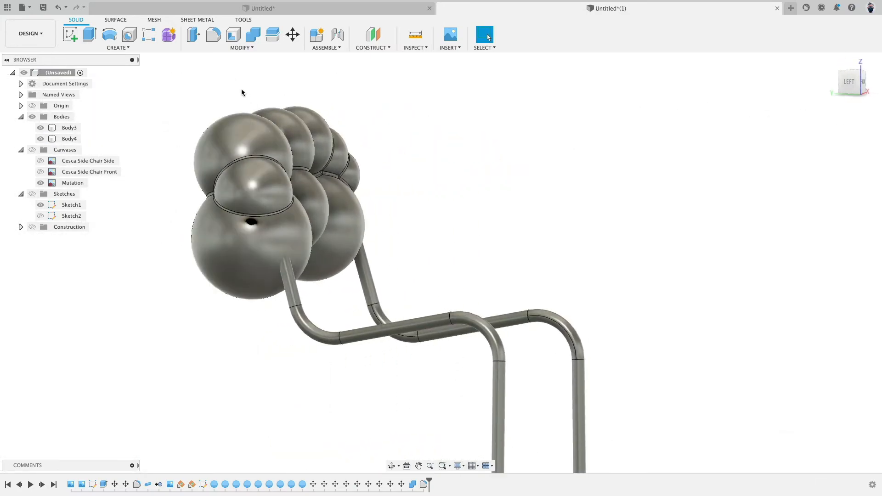
shift+middle_drag(294, 203, 404, 206)
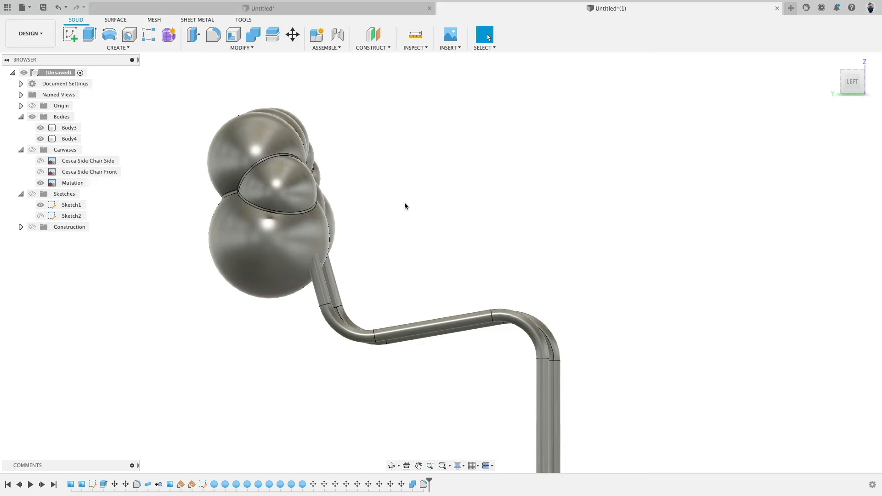
- Show the construction planes, including Plane1 running along the tilted backrest section of the frame
click(32, 227)
click(21, 227)
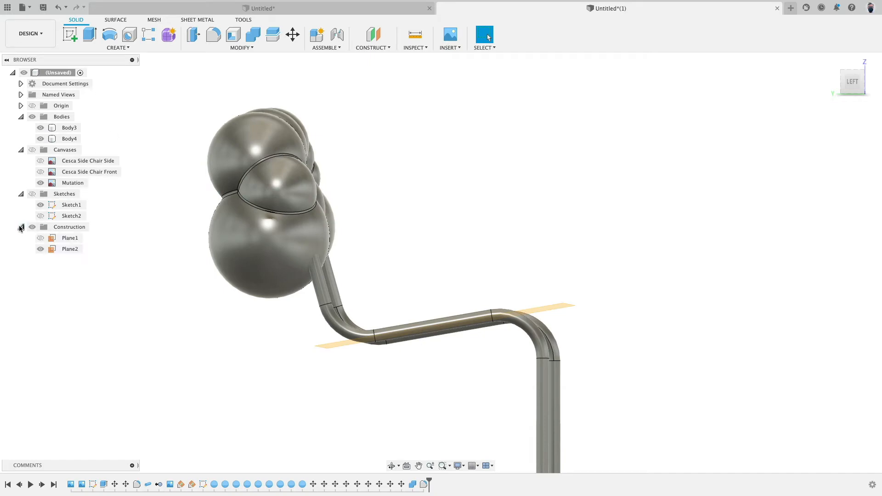
shift+middle_drag(412, 124, 390, 137)
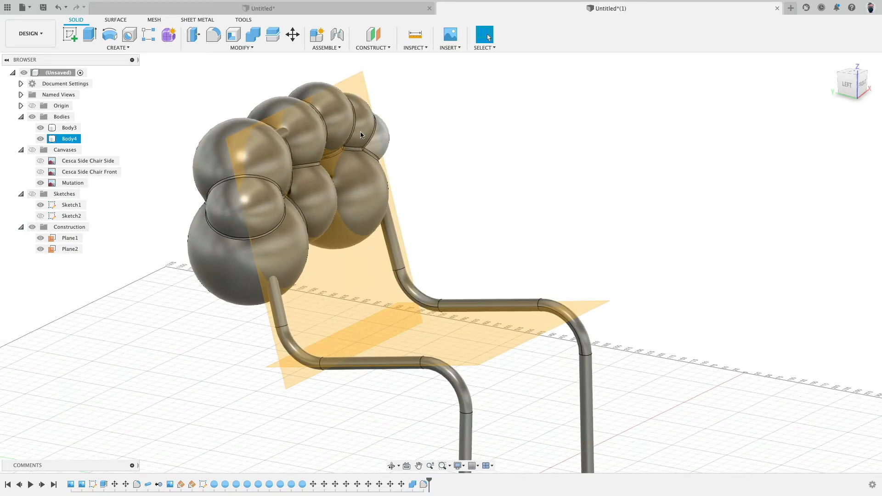
- Split the backrest Body4 with Plane1 as the splitting tool, and hide the construction planes
click(273, 34)
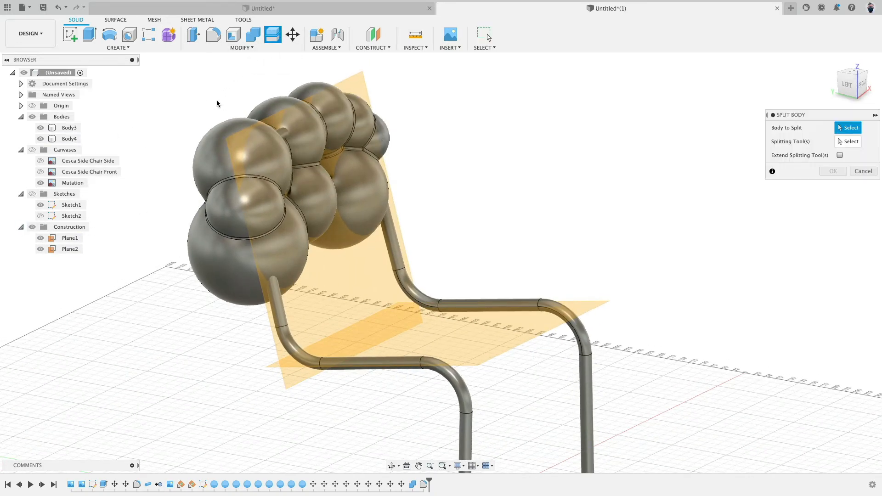
click(69, 138)
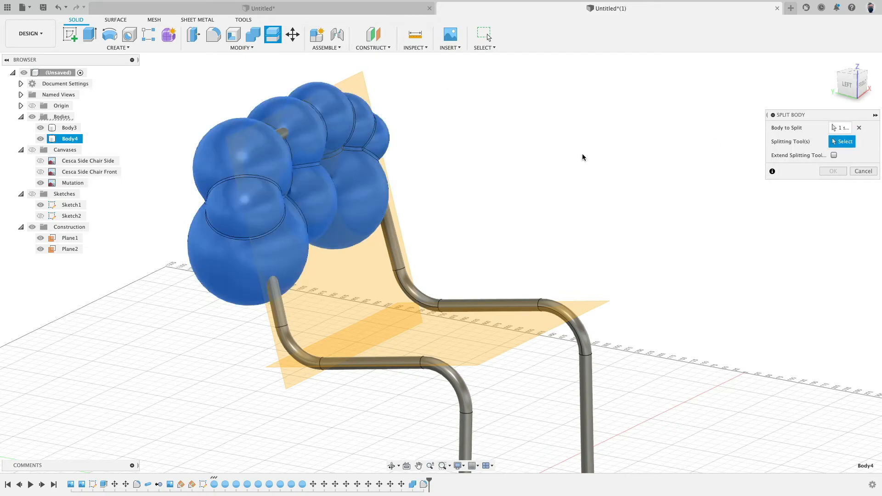
click(348, 272)
shift+middle_drag(480, 158, 498, 151)
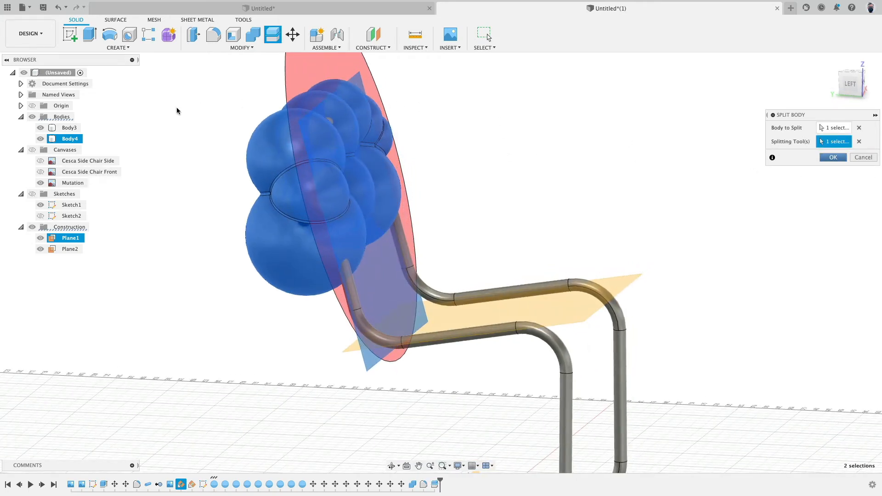
key(Return)
click(32, 238)
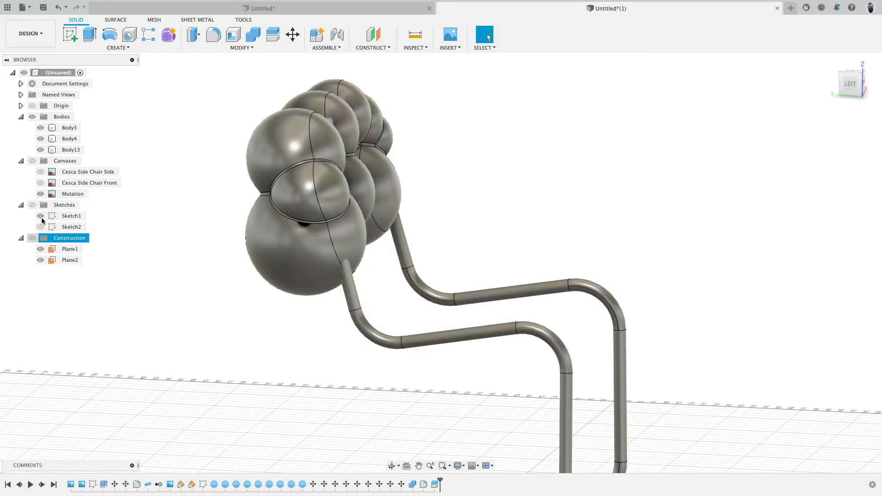
- Hide the frame Body3 and inspect the two split backrest halves, Body4 and Body13, each on its own
shift+middle_drag(209, 144, 285, 243)
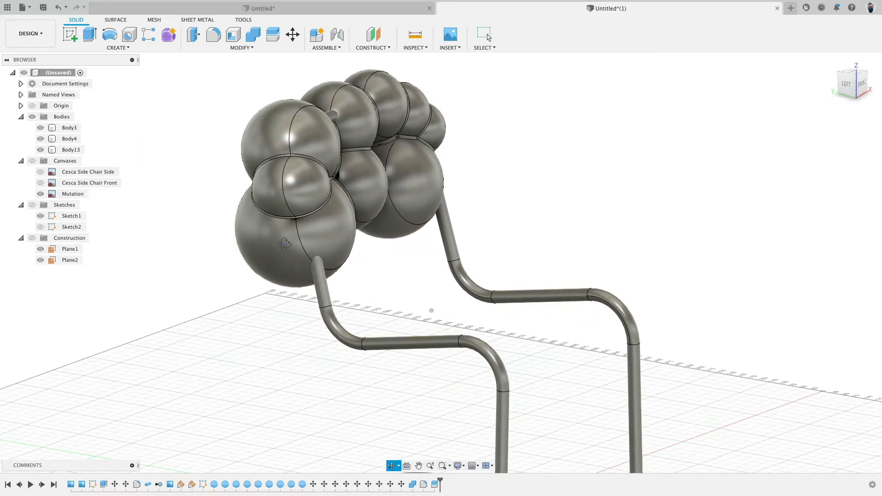
click(319, 291)
click(40, 129)
shift+middle_drag(224, 296, 202, 256)
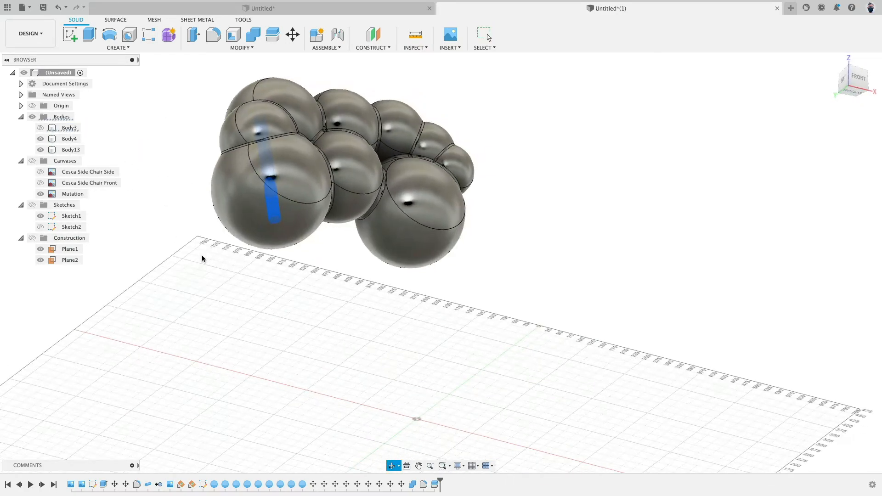
click(213, 272)
shift+middle_drag(245, 310, 272, 216)
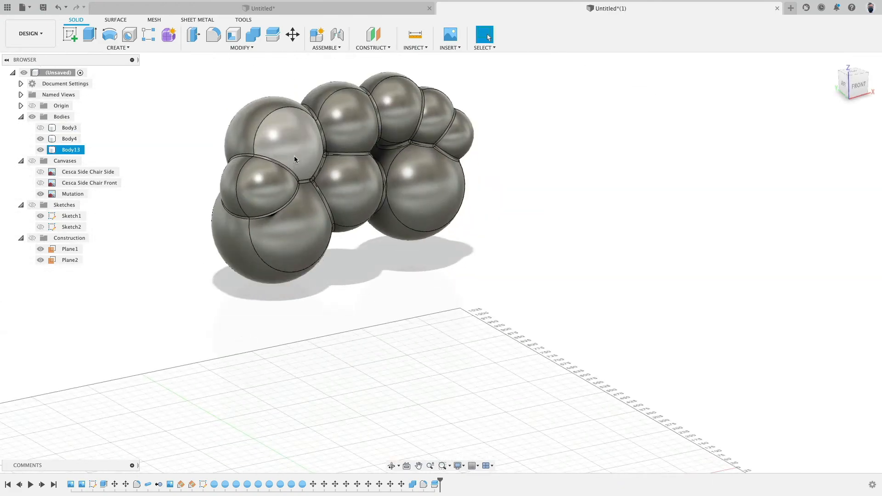
click(41, 150)
shift+middle_drag(222, 310, 377, 303)
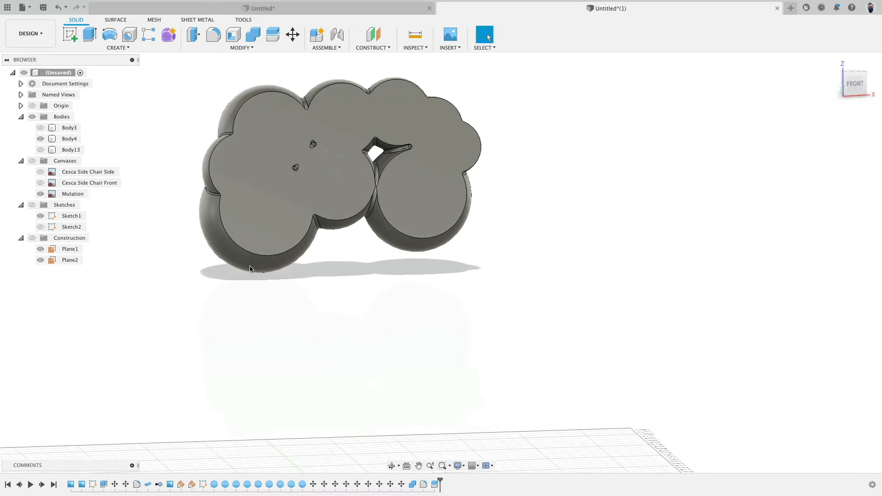
click(40, 150)
click(40, 139)
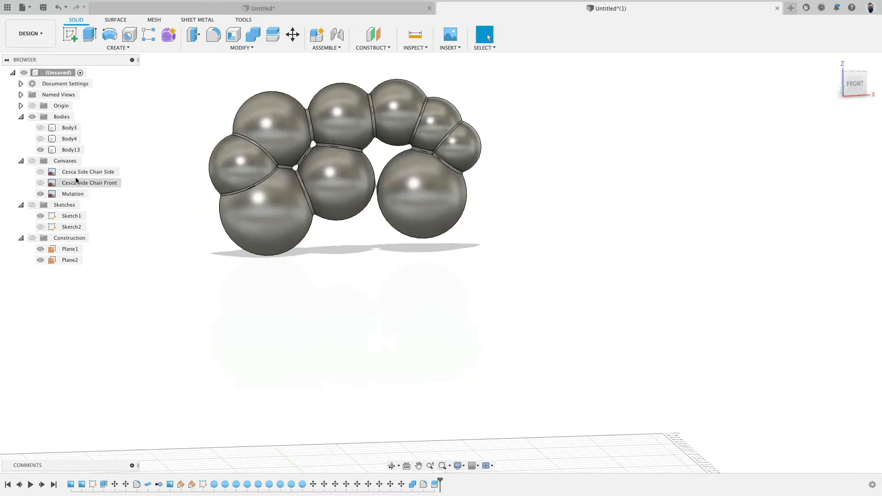
- Compare both backrest halves up close from the front, leaving only the rear half Body4 visible
click(41, 139)
click(69, 150)
scroll(276, 114, up, 10)
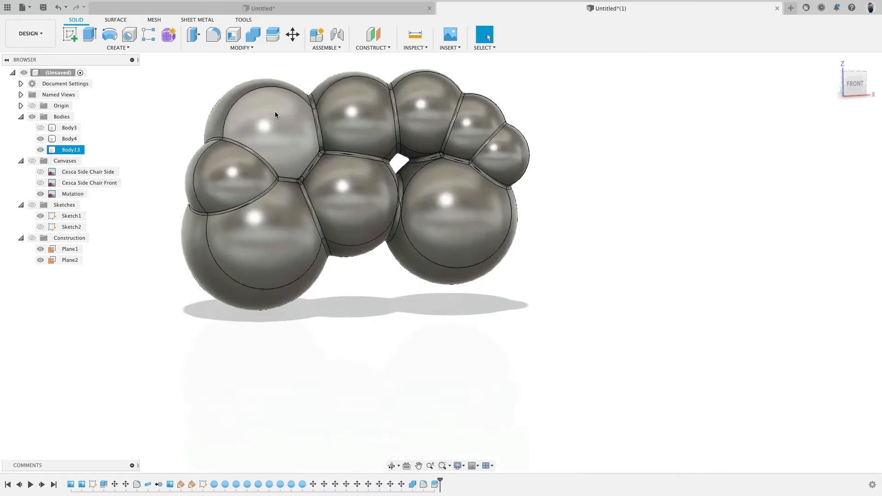
scroll(218, 188, down, 1)
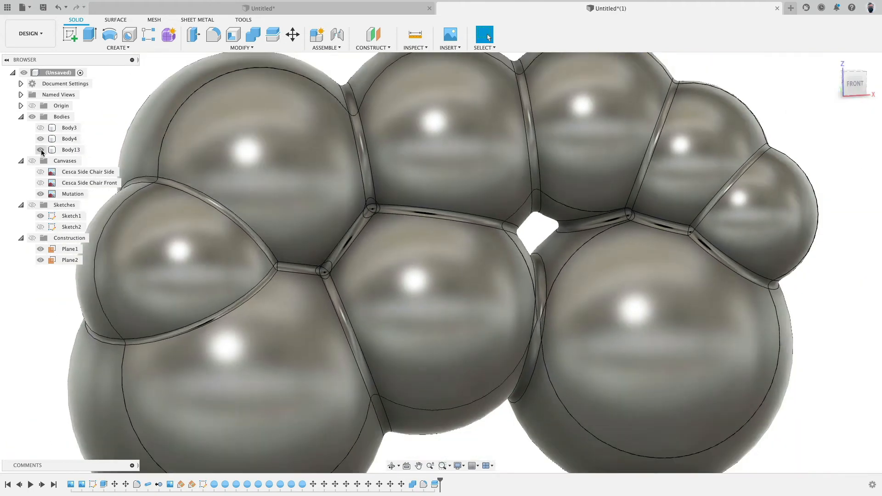
click(40, 150)
click(40, 150)
click(40, 138)
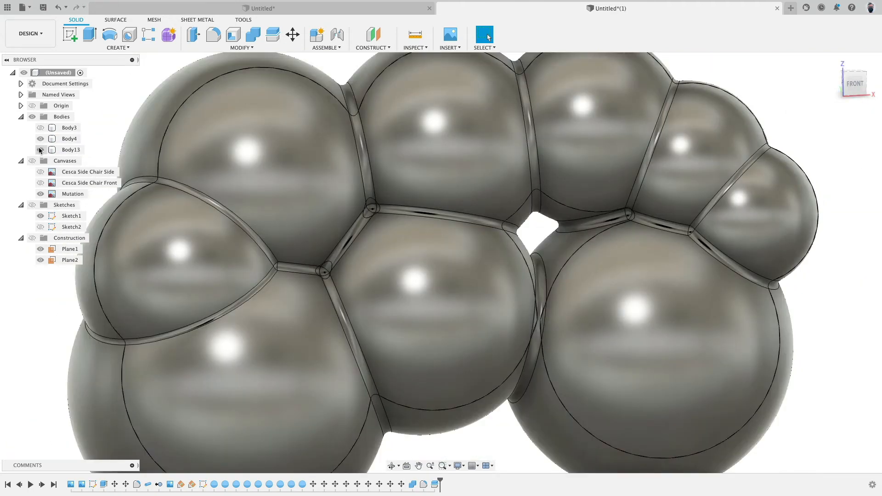
click(40, 149)
mouse_move(225, 148)
shift+middle_down()
mouse_move(301, 146)
mouse_move(228, 159)
shift+middle_up()
scroll(275, 189, down, 6)
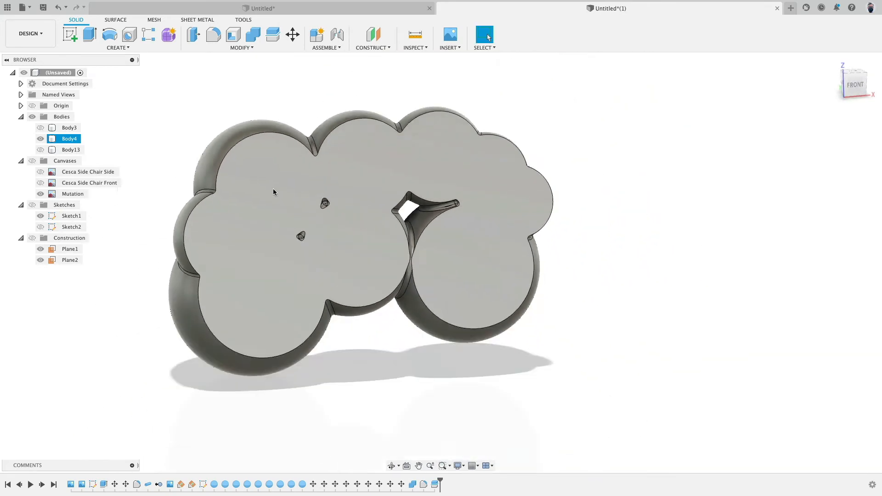
- Show the frame Body3 and examine its fit against the split face, with the front half Body13 shown and hidden
click(40, 128)
middle_drag(243, 89, 422, 97)
scroll(333, 120, down, 2)
scroll(421, 129, up, 5)
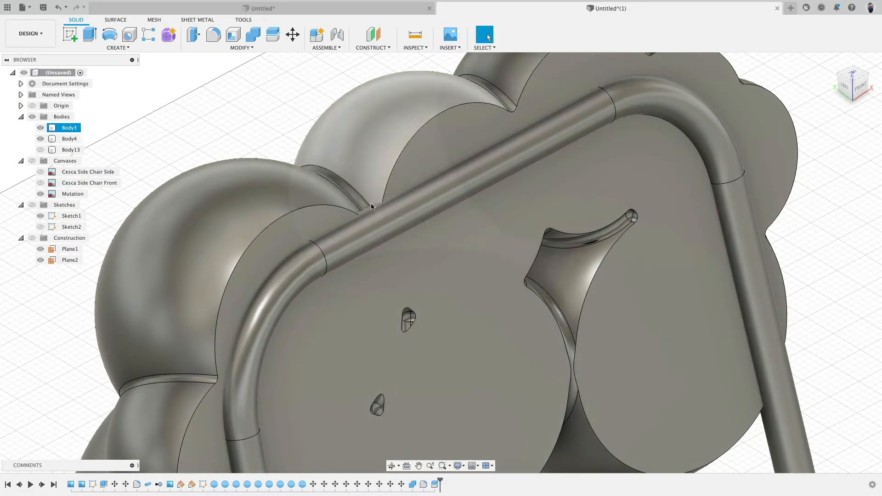
scroll(372, 207, up, 5)
shift+middle_drag(331, 189, 394, 186)
click(42, 151)
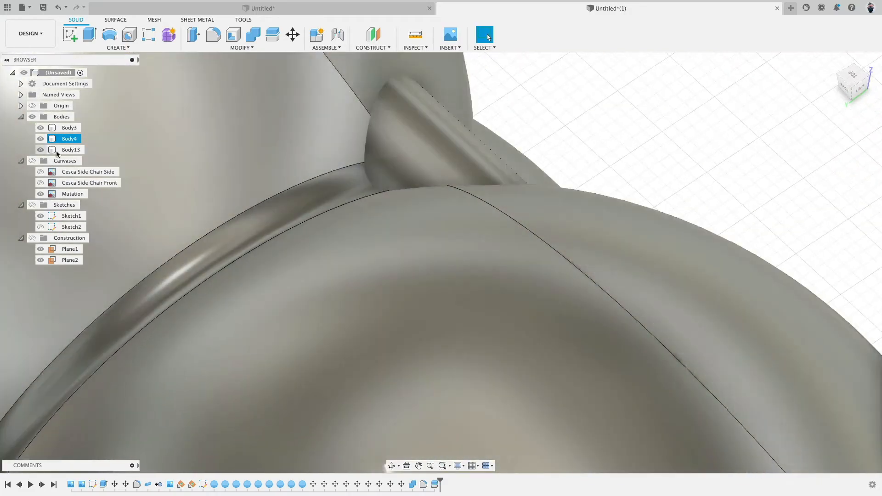
scroll(269, 176, down, 5)
shift+middle_drag(269, 175, 399, 104)
scroll(490, 139, down, 5)
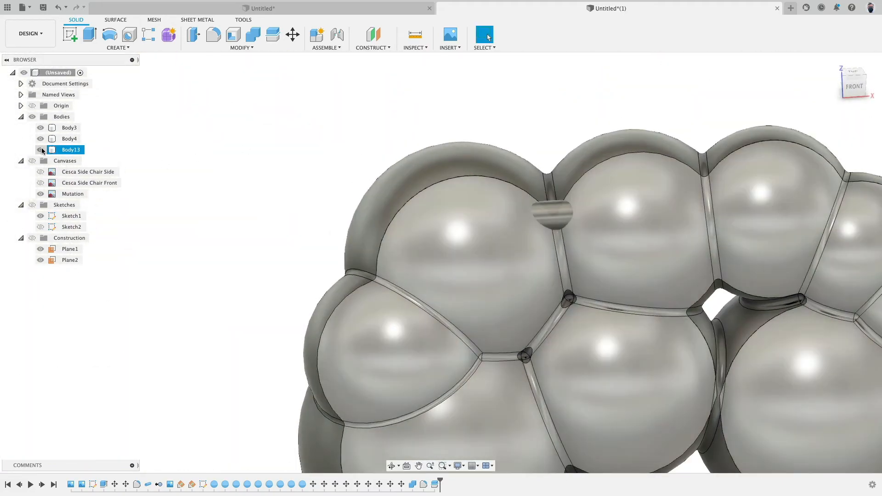
click(40, 150)
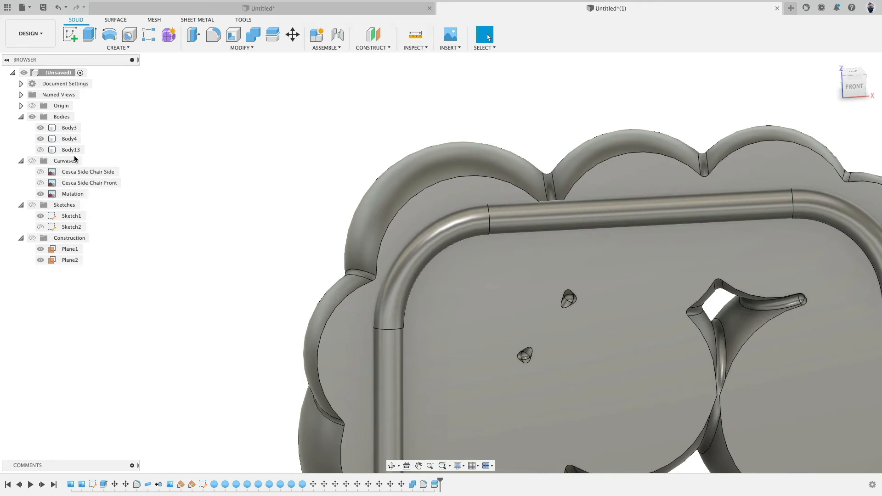
- Combine with the Cut operation, using Body4 as target and the frame Body3 as tool, with Keep Tools on
click(251, 35)
scroll(282, 149, down, 5)
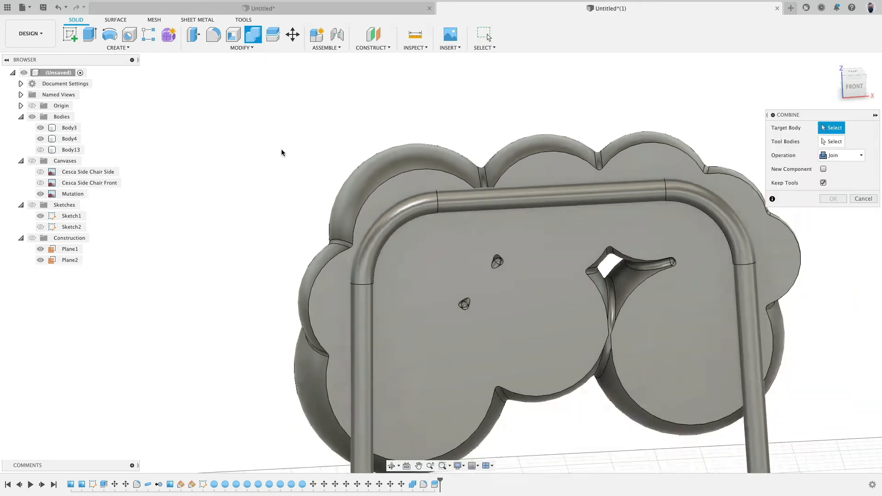
click(492, 157)
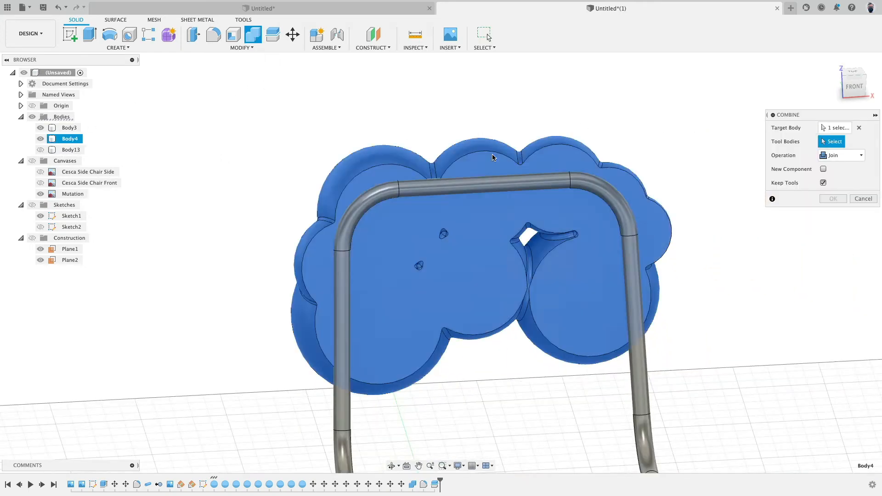
click(841, 156)
click(842, 177)
click(611, 200)
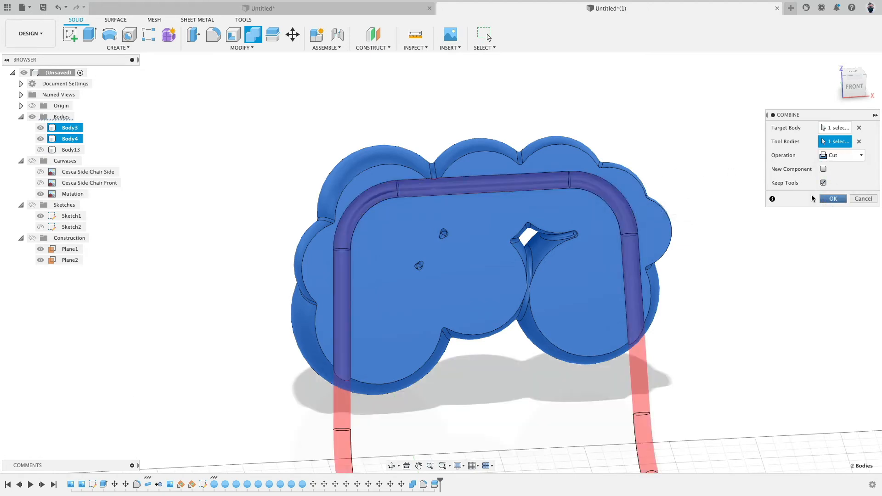
click(833, 199)
- Check the frame groove in Body4, and leave only the front half Body13 and the frame Body3 visible
click(40, 128)
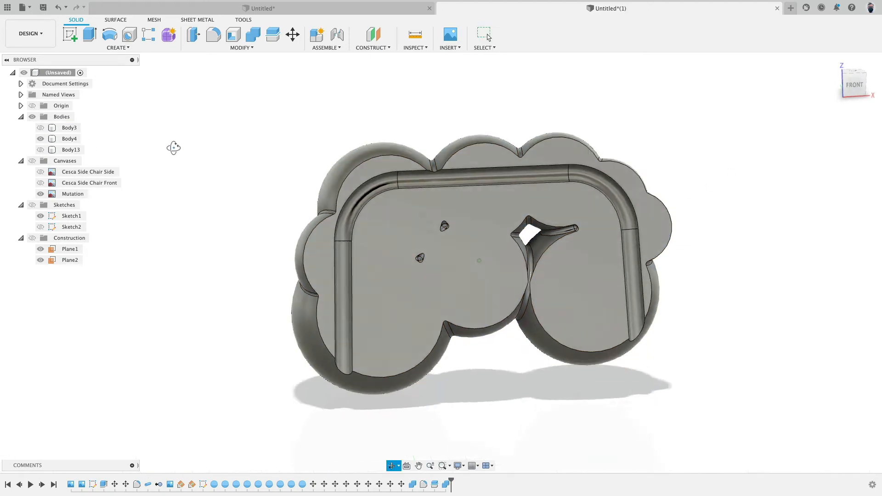
click(66, 140)
click(40, 139)
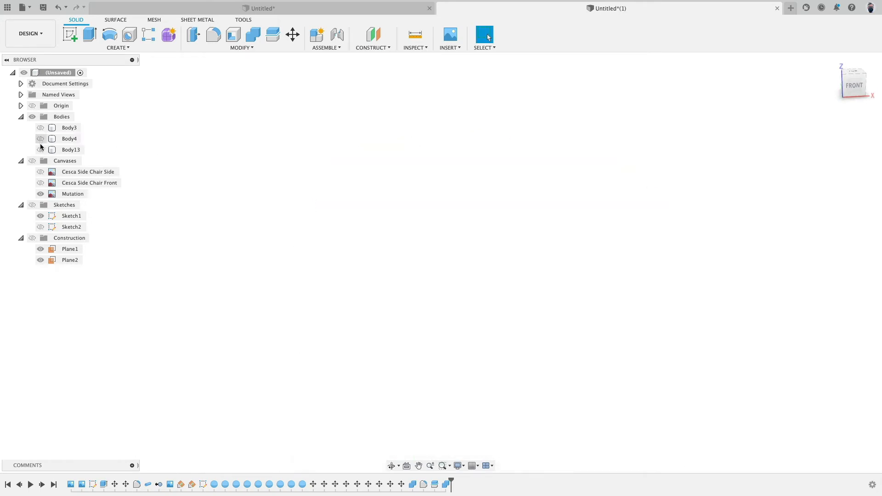
click(41, 150)
click(40, 128)
shift+middle_drag(146, 134, 457, 119)
- Cut the frame Body3 out of the front half Body13 with another Combine, keeping the tool body
right_click(457, 118)
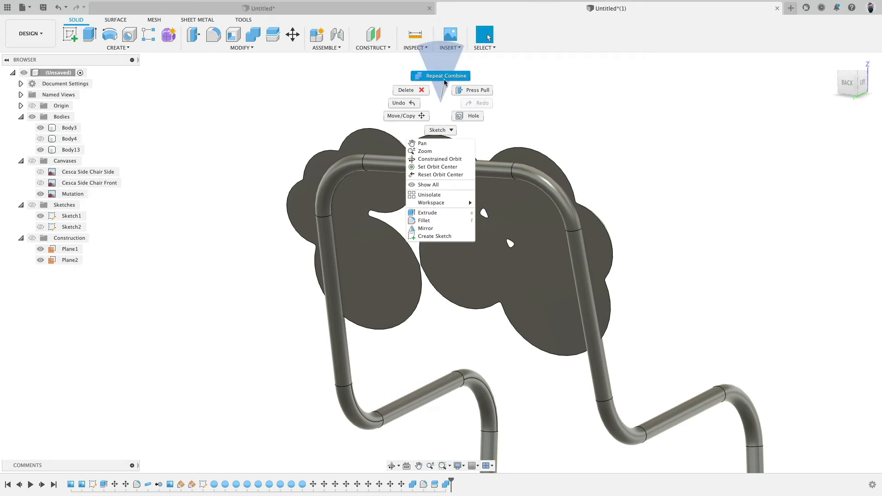
click(459, 74)
click(524, 173)
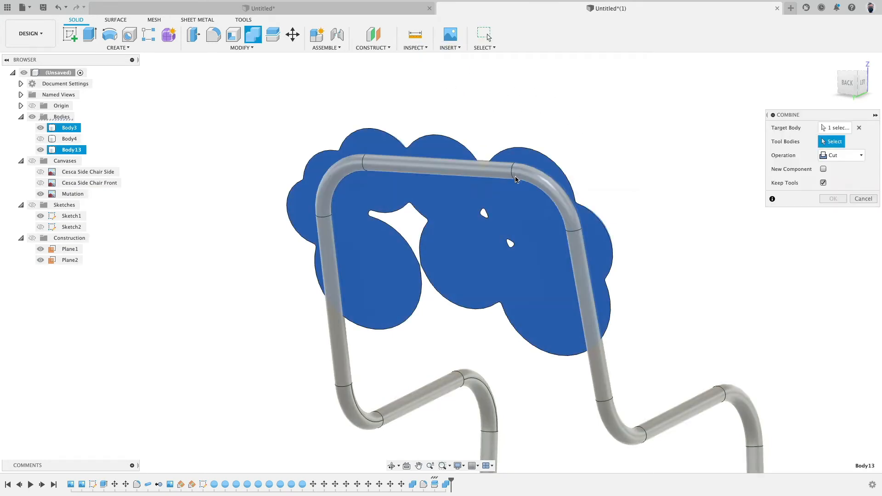
click(515, 180)
click(833, 199)
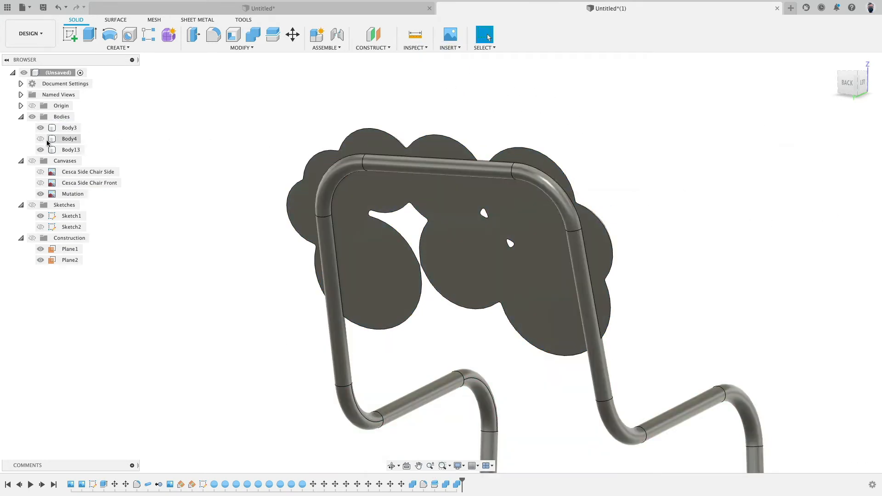
- Hide the frame, show Body4 with Body13, and inspect the frame openings in the backrest from below
click(41, 129)
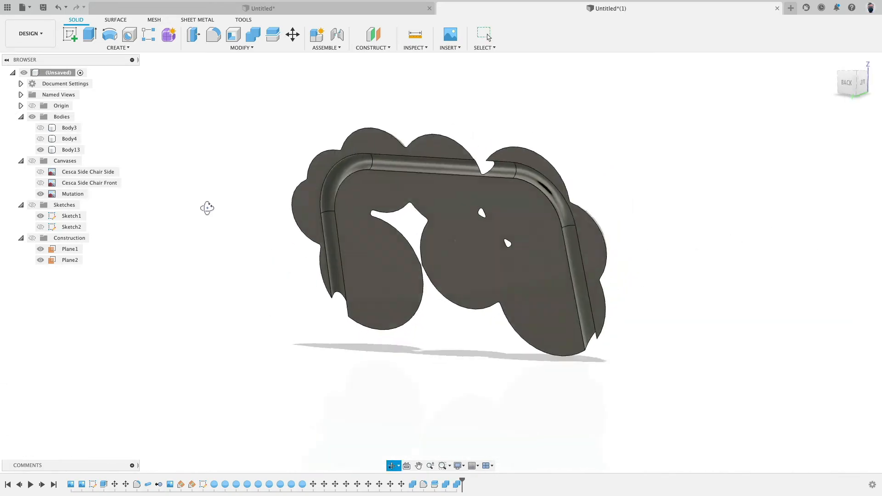
click(40, 139)
shift+middle_drag(187, 229, 189, 197)
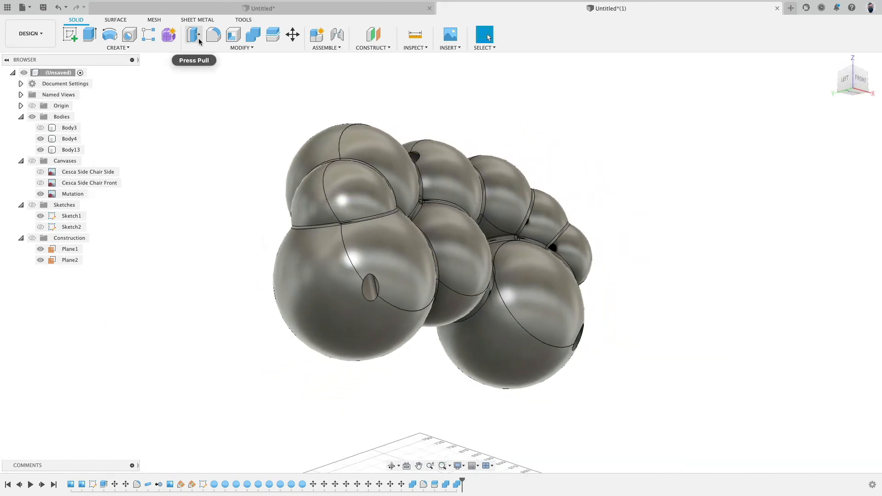
- Try to fillet the edges of the two lower frame openings across Body4 and Body13 with a 2 mm radius
click(213, 34)
scroll(362, 269, up, 5)
click(377, 281)
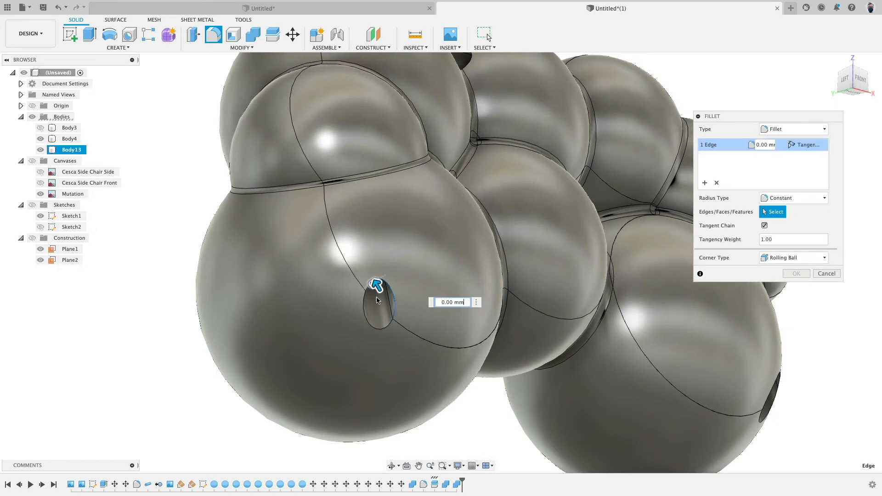
click(763, 417)
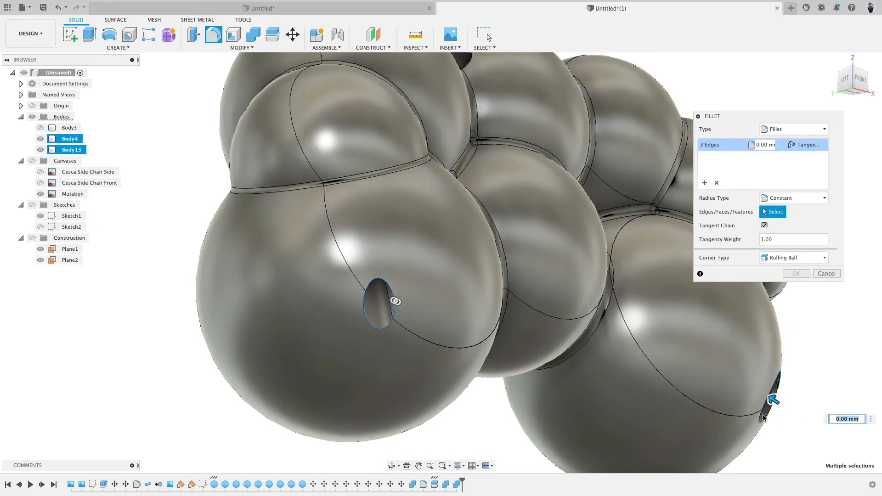
click(761, 422)
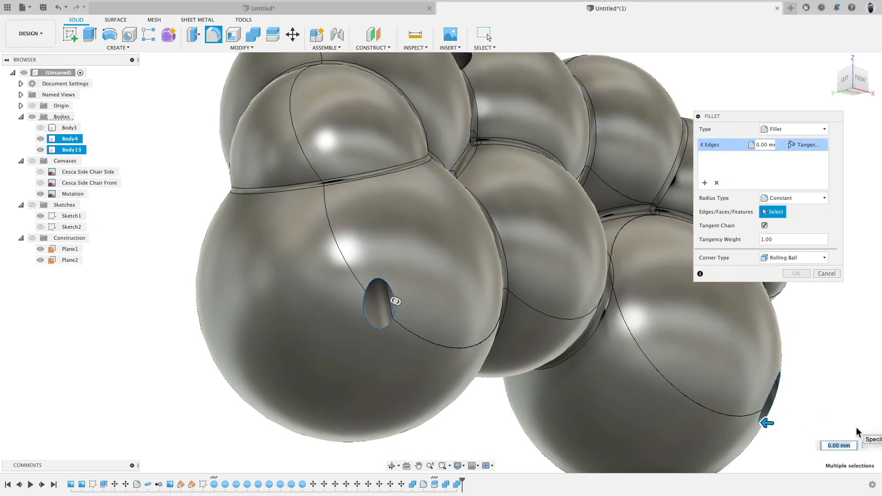
key(Return)
text(2)
key(Return)
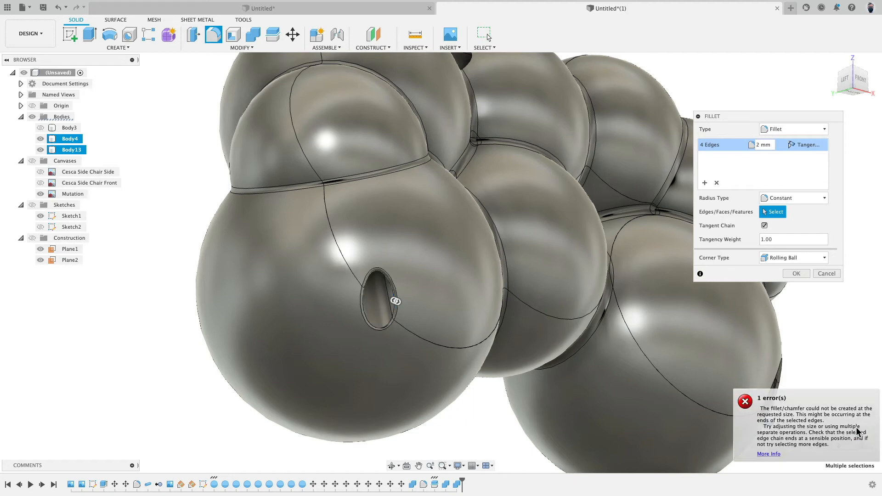
- Add all edges of the upper frame opening between the two spheres to the 2 mm fillet selection
shift+middle_drag(837, 384, 469, 233)
scroll(469, 233, down, 5)
middle_drag(374, 94, 433, 223)
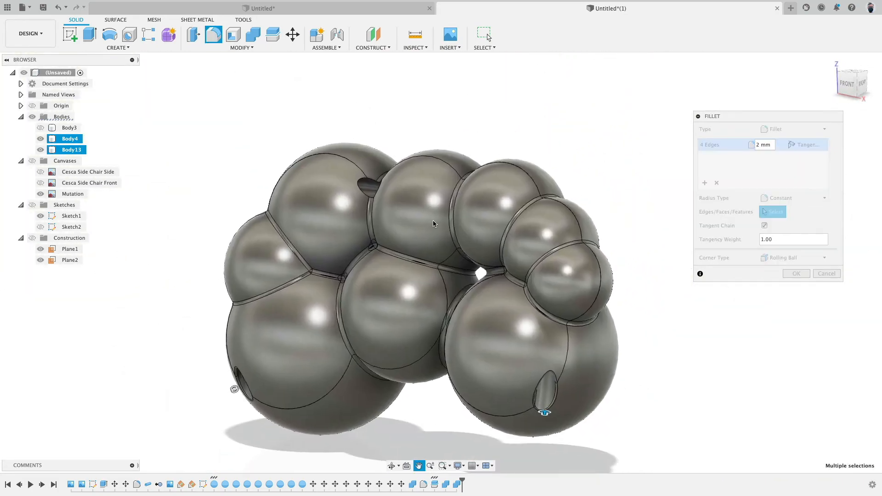
shift+middle_drag(415, 183, 486, 182)
scroll(380, 177, up, 5)
scroll(380, 178, up, 3)
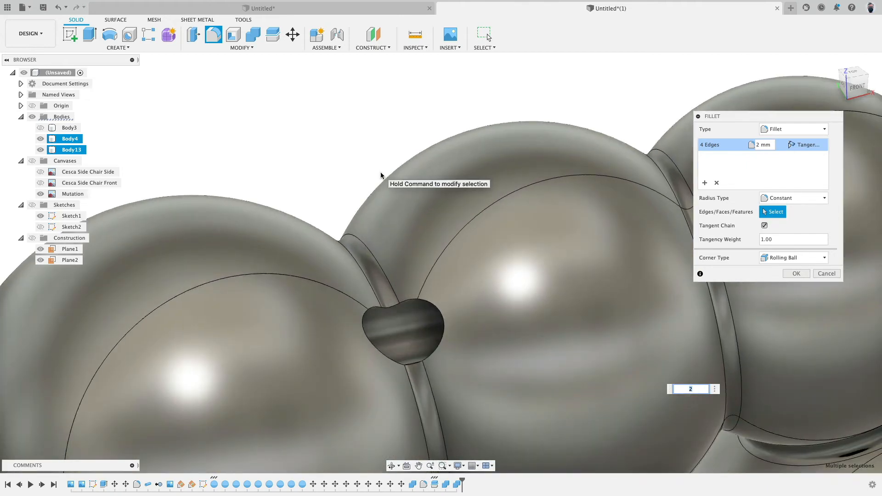
click(394, 306)
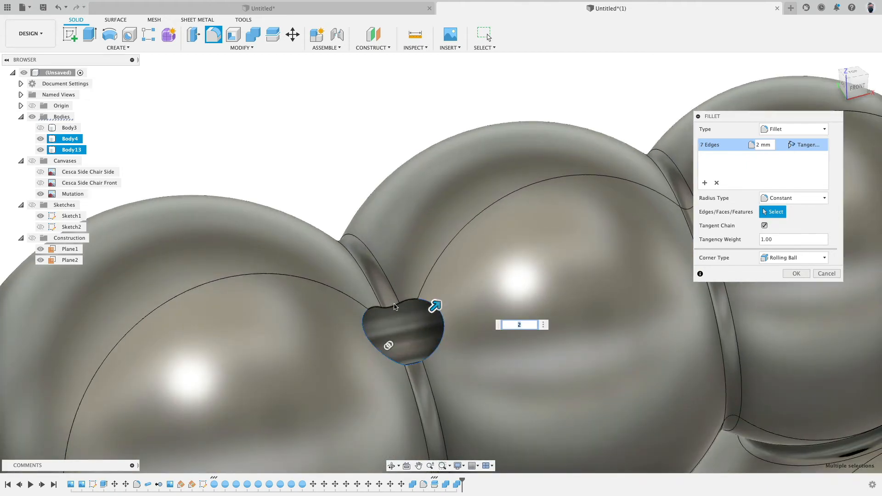
click(396, 308)
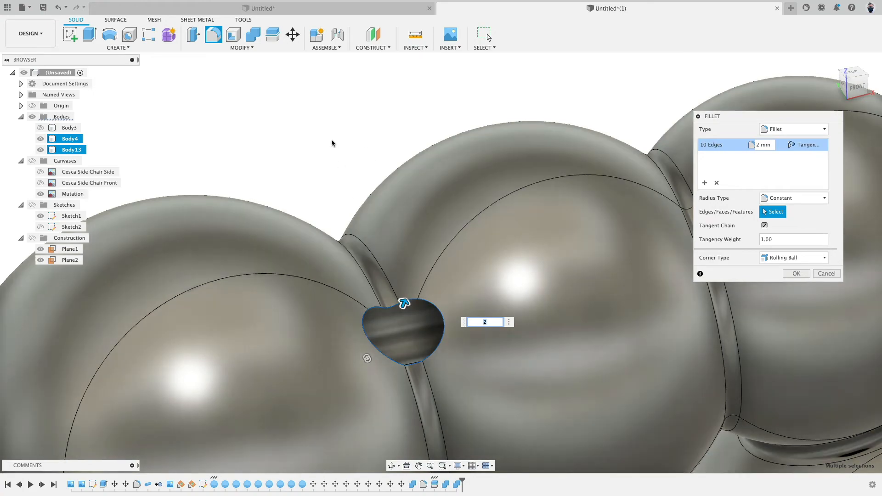
- Remove the right-hand lower opening's edges from the fillet selection and set the radius to 5 mm
mouse_move(382, 140)
shift+middle_down()
mouse_move(367, 142)
mouse_move(386, 153)
shift+middle_up()
scroll(387, 154, down, 5)
middle_drag(488, 161, 546, 56)
shift+middle_drag(521, 130, 516, 88)
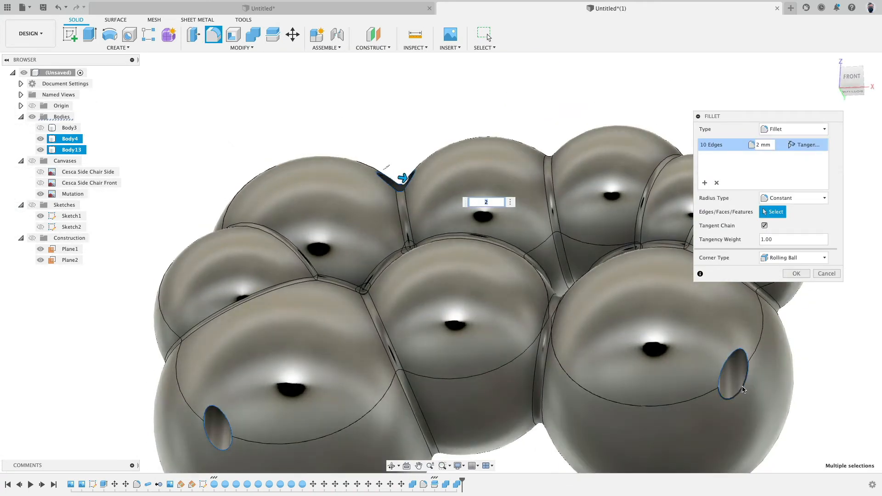
click(748, 364)
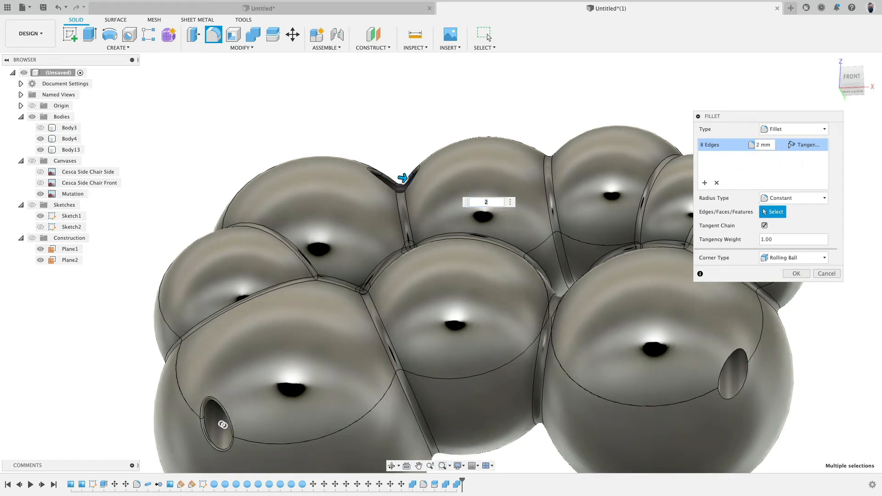
key(Return)
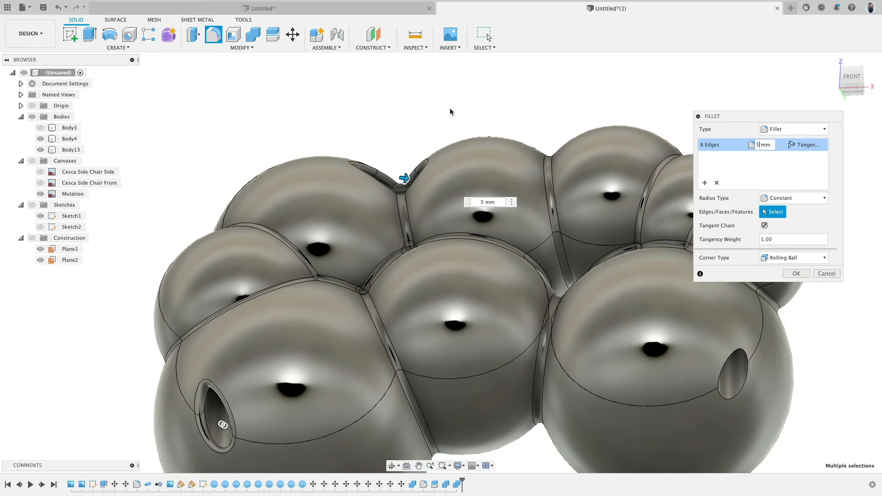
- Try to include the right-hand lower opening's edges in the 5 mm fillet again, and cancel the fillet
shift+middle_drag(451, 110, 374, 48)
click(666, 351)
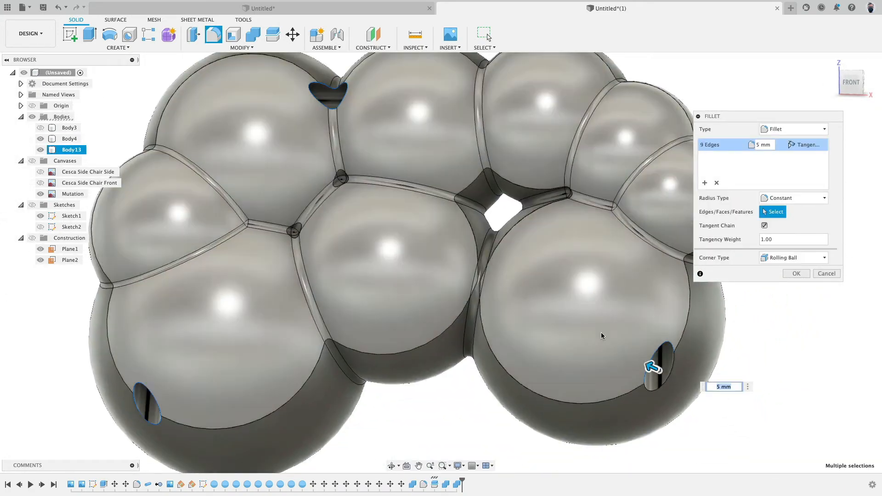
click(668, 351)
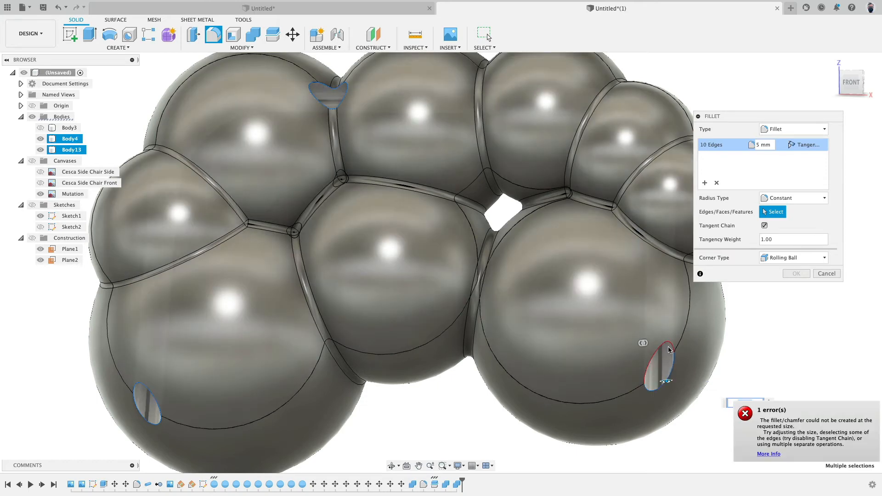
click(669, 350)
shift+middle_drag(755, 368, 709, 304)
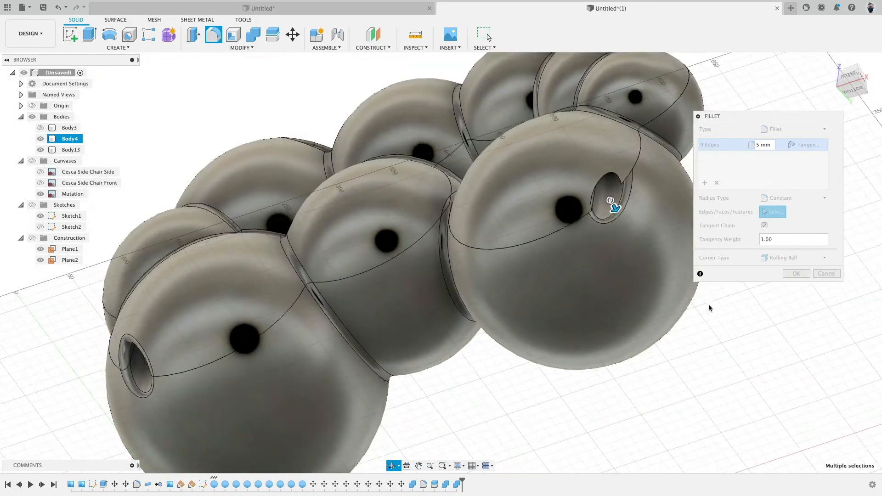
click(620, 179)
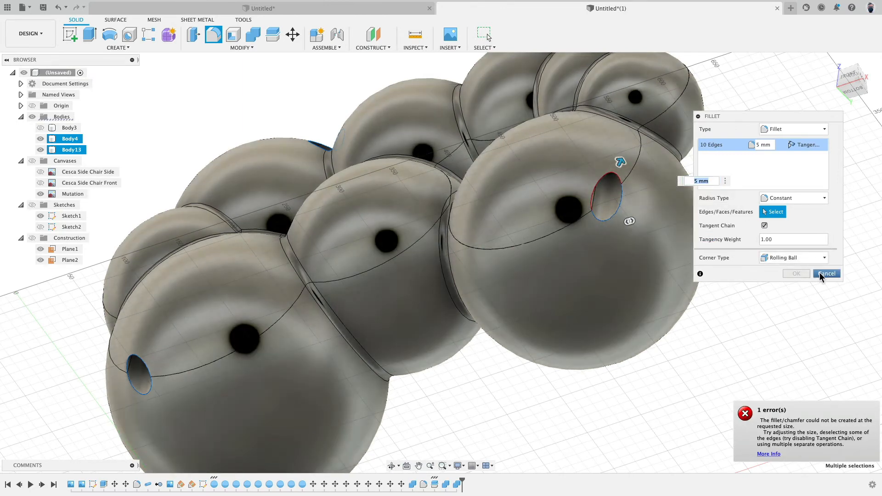
click(824, 273)
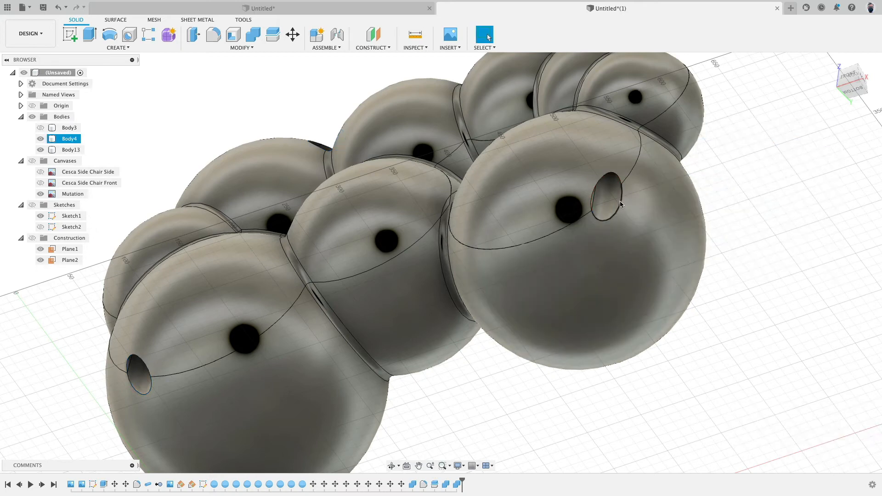
- Roll the timeline back to just before the body split, after the fillet of the joined spheres
scroll(437, 384, down, 4)
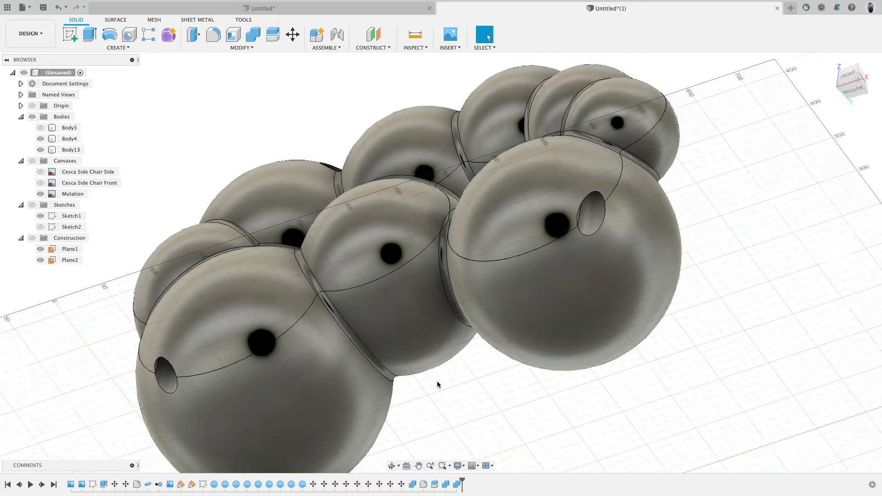
middle_drag(484, 369, 570, 317)
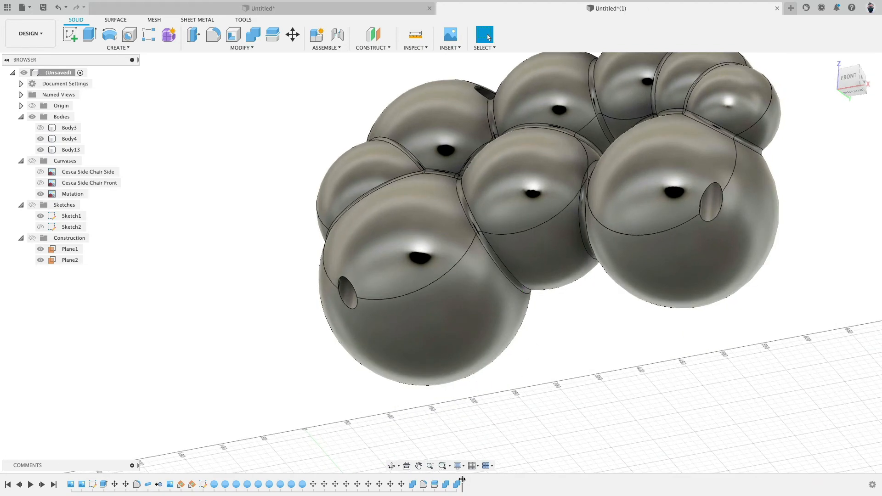
mouse_move(463, 480)
mouse_down()
mouse_move(429, 481)
mouse_move(460, 481)
mouse_up()
right_click(435, 485)
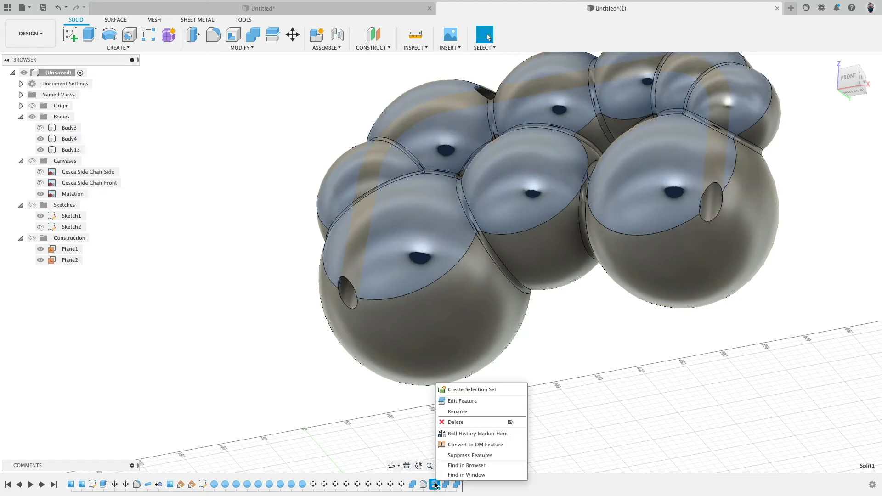
click(400, 443)
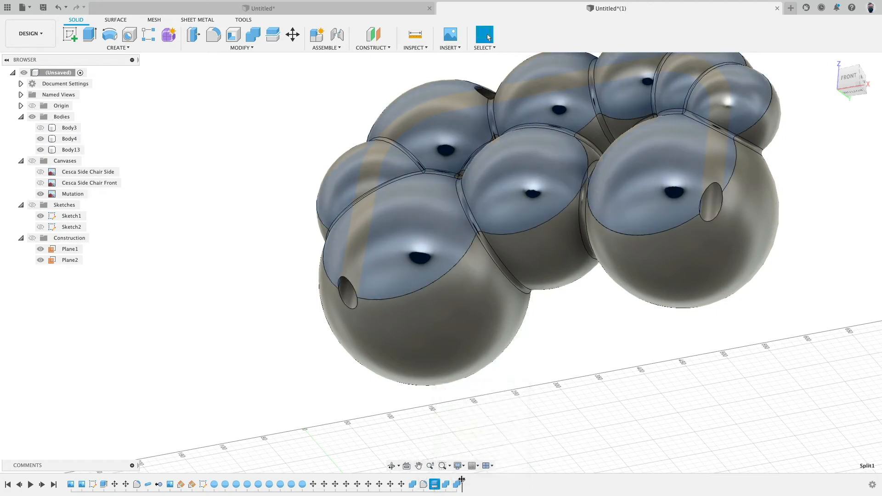
drag(462, 480, 429, 480)
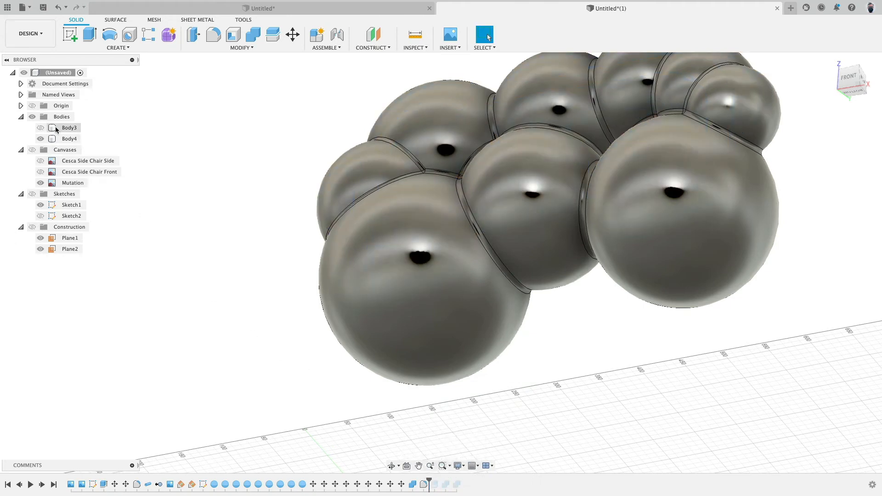
- Cut the frame Body3 out of the unsplit backrest Body4 with Combine, keeping the tool body, and hide the frame
click(40, 128)
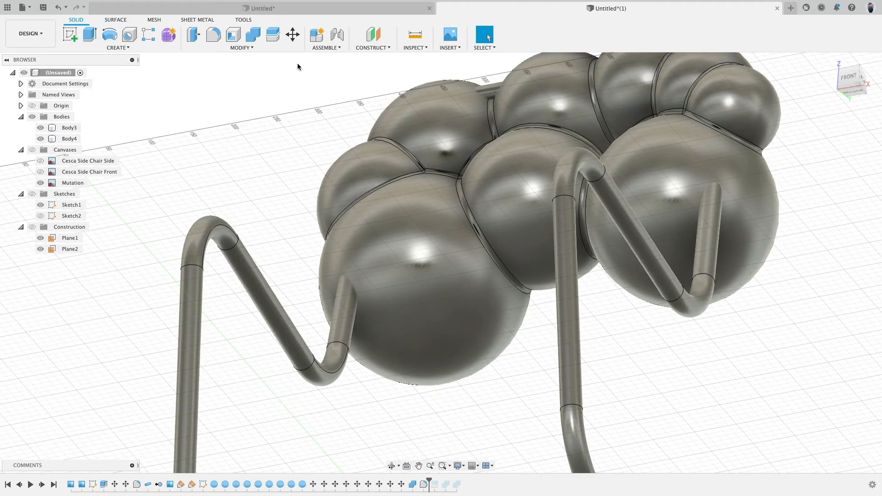
click(254, 35)
click(708, 160)
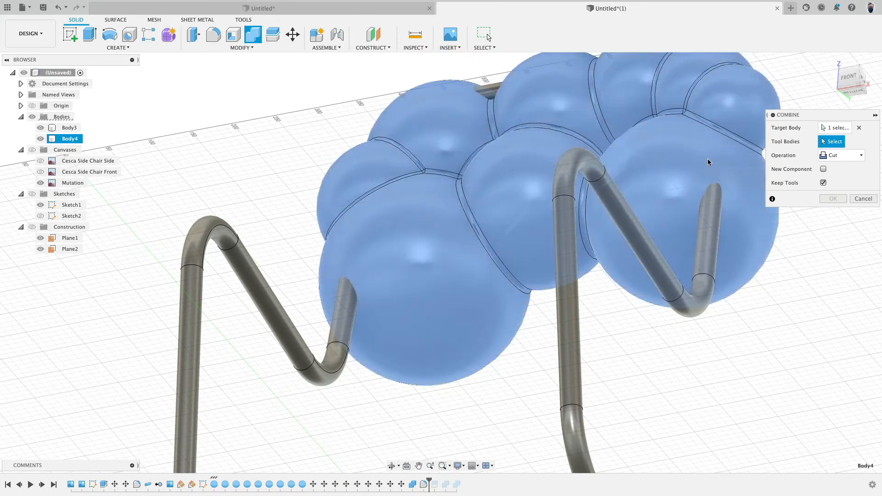
click(719, 214)
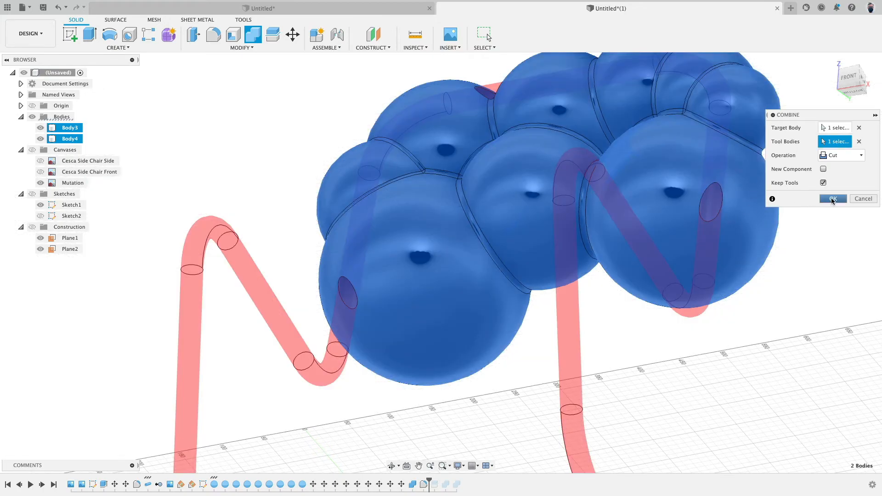
click(832, 199)
click(42, 128)
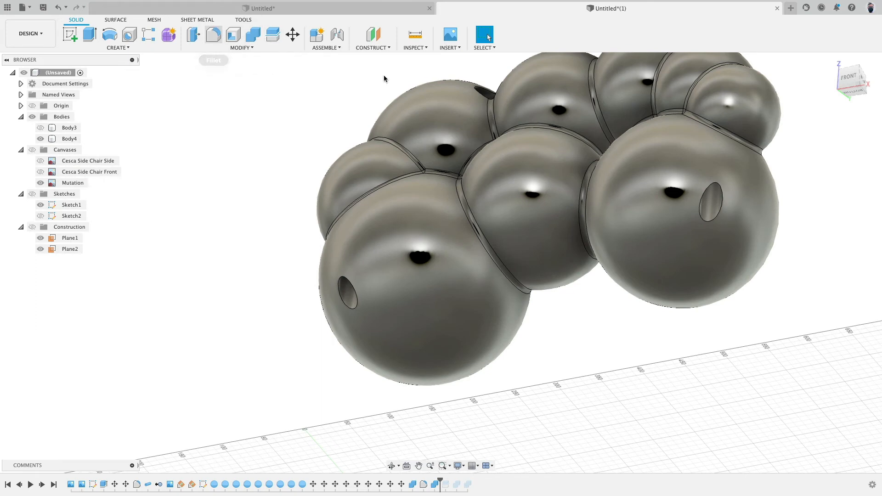
- Start a fillet on the edge of the right-hand lower frame opening in Body4, trying radii of 5, 4 and 3 mm
key(f)
middle_drag(661, 357, 504, 357)
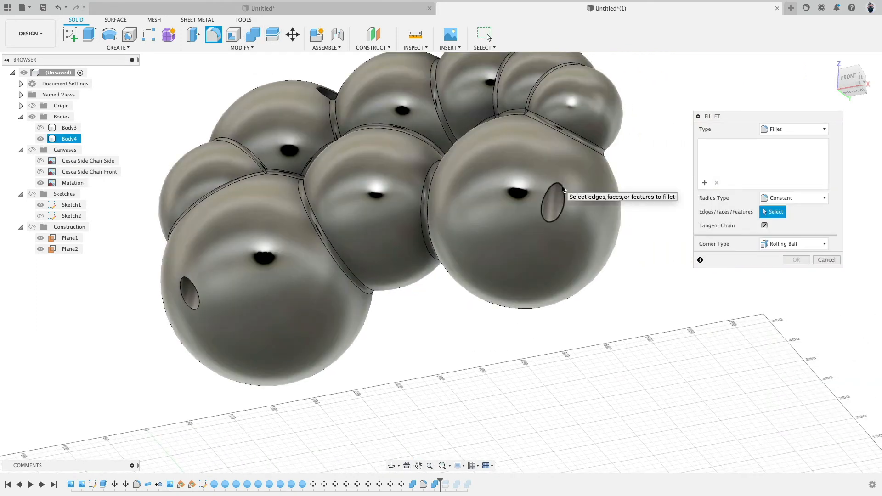
click(560, 188)
text(5)
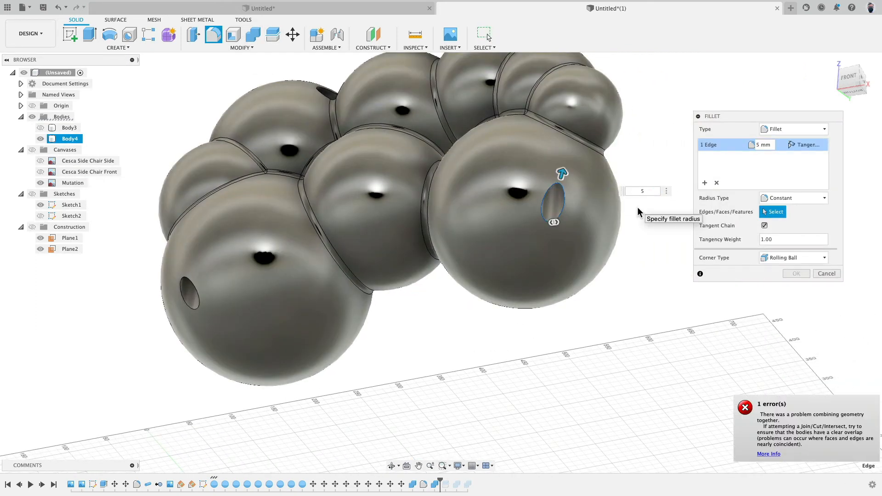
text(4)
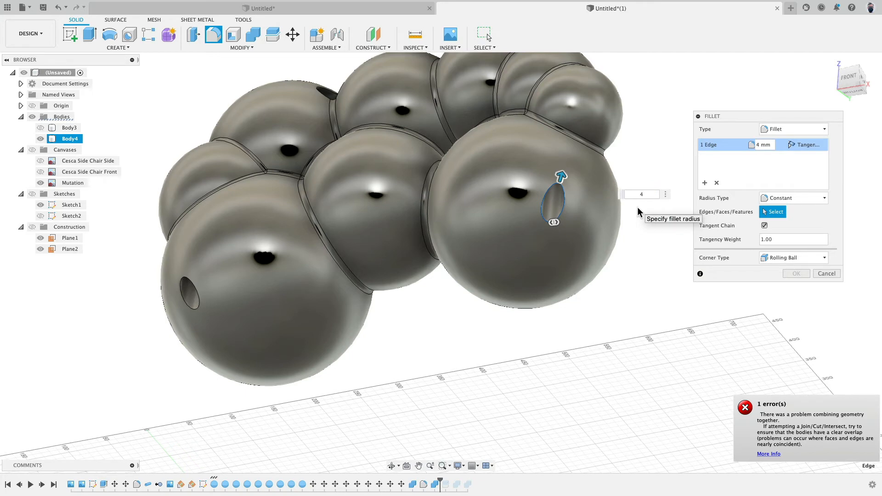
text(3)
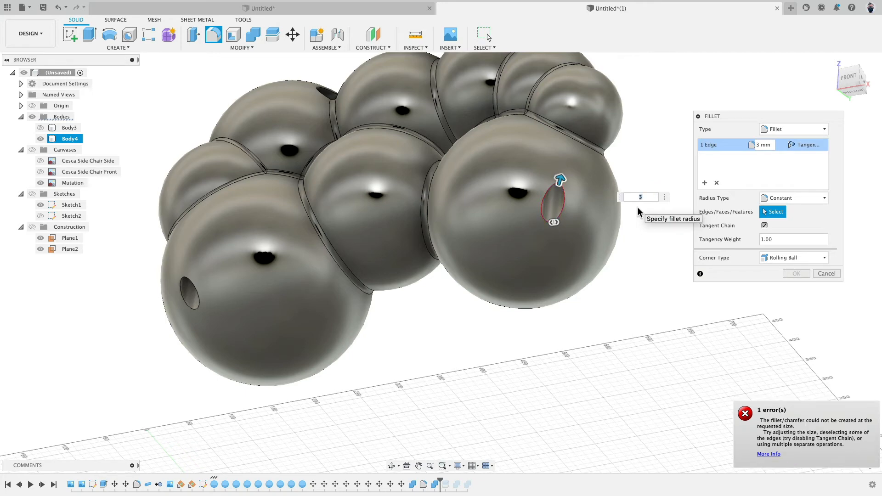
- Try a 2 mm fillet radius on the right-hand lower frame opening of Body4, inspect its shape, and cancel the fillet
text(2)
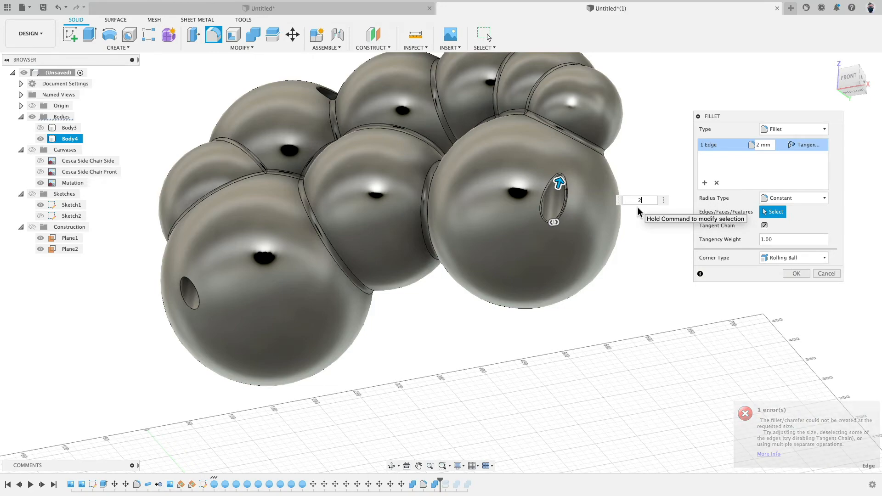
scroll(621, 189, up, 5)
scroll(620, 189, down, 5)
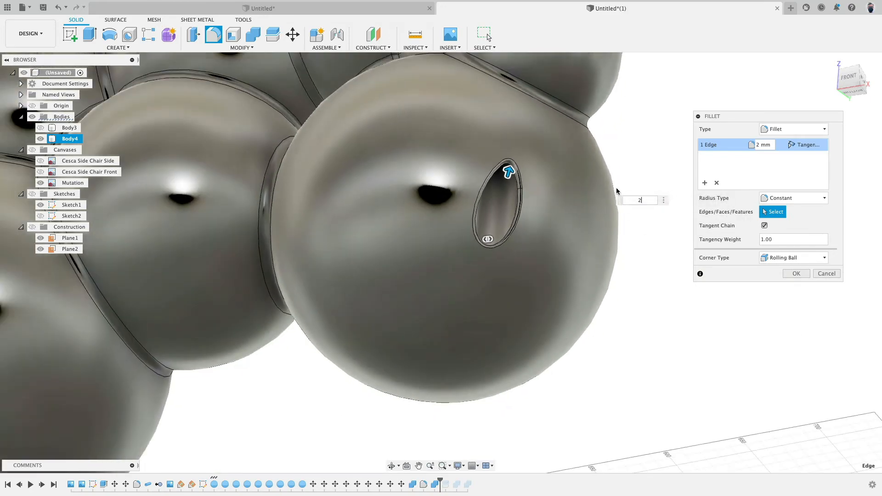
scroll(716, 282, down, 3)
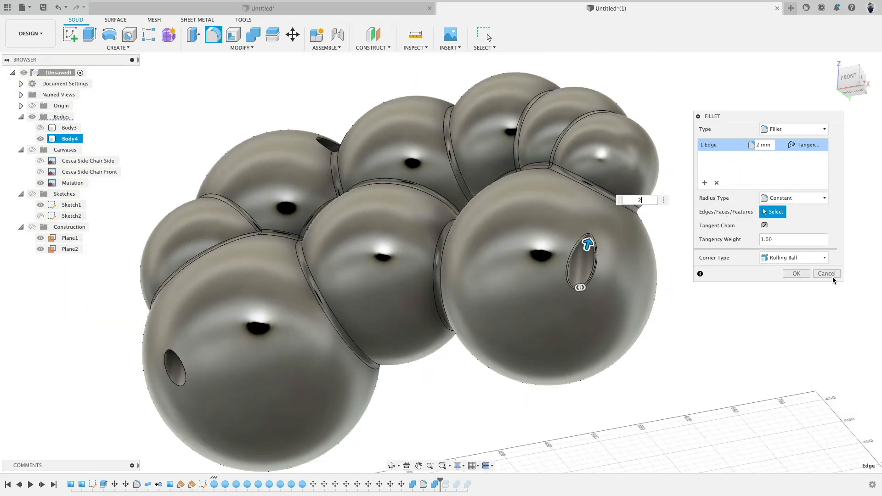
shift+middle_drag(630, 300, 622, 326)
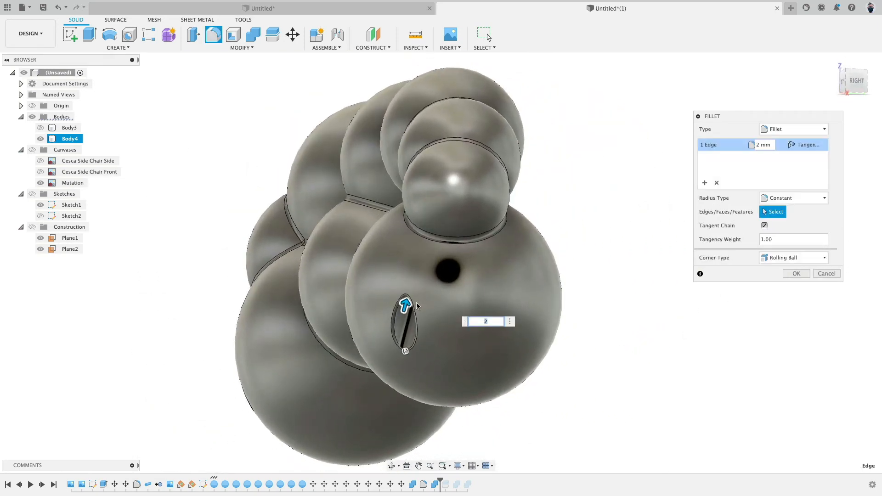
shift+middle_drag(418, 306, 513, 276)
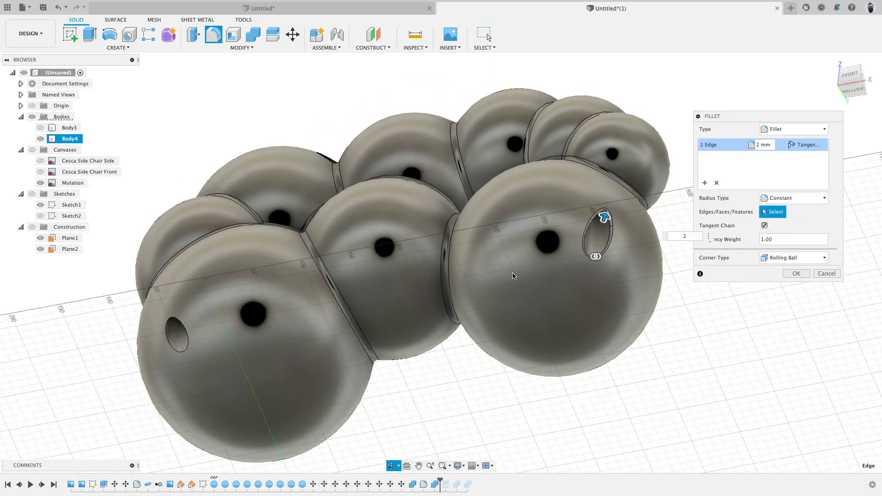
shift+middle_drag(401, 357, 391, 387)
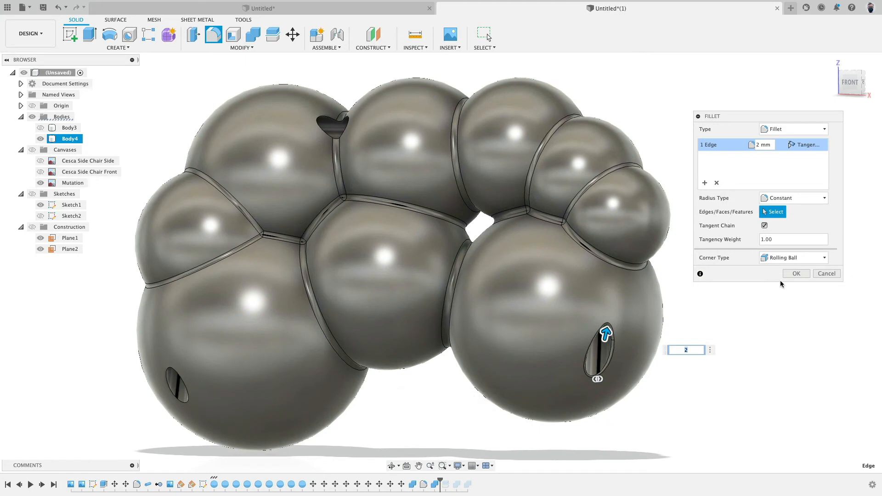
click(827, 274)
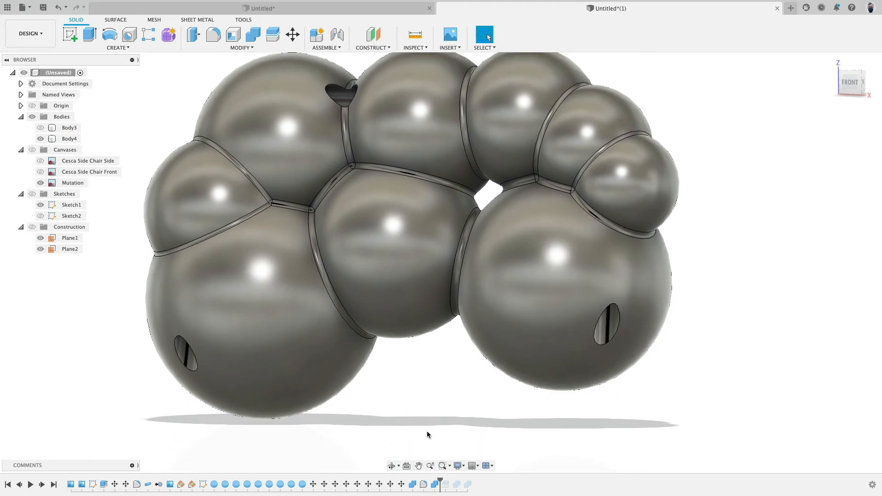
- Delete the frame cut made before the body split and roll the timeline forward to its end
click(435, 484)
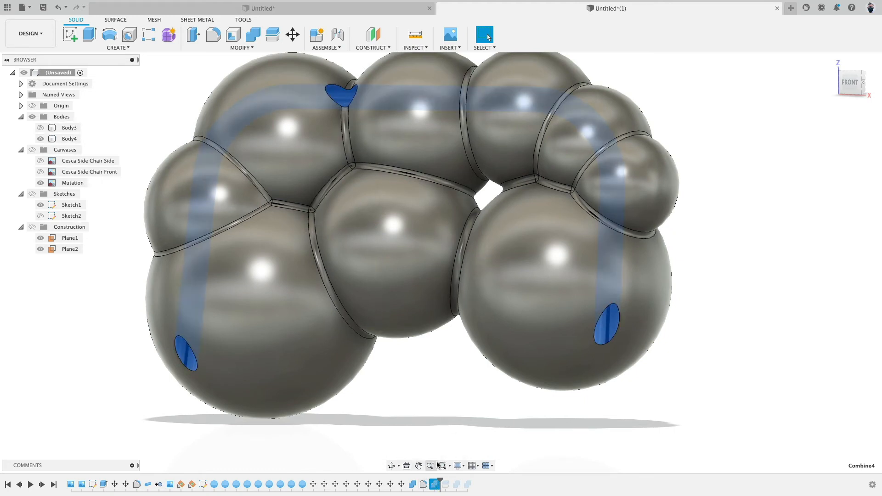
key(Delete)
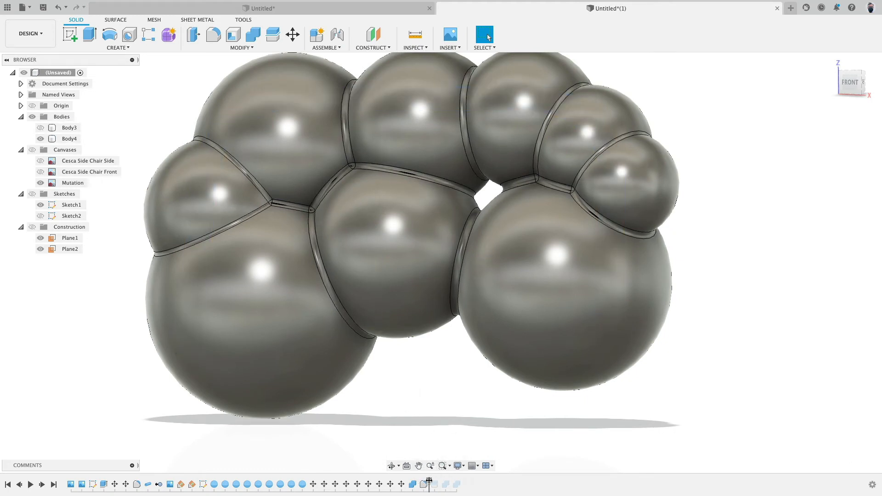
drag(429, 479, 462, 483)
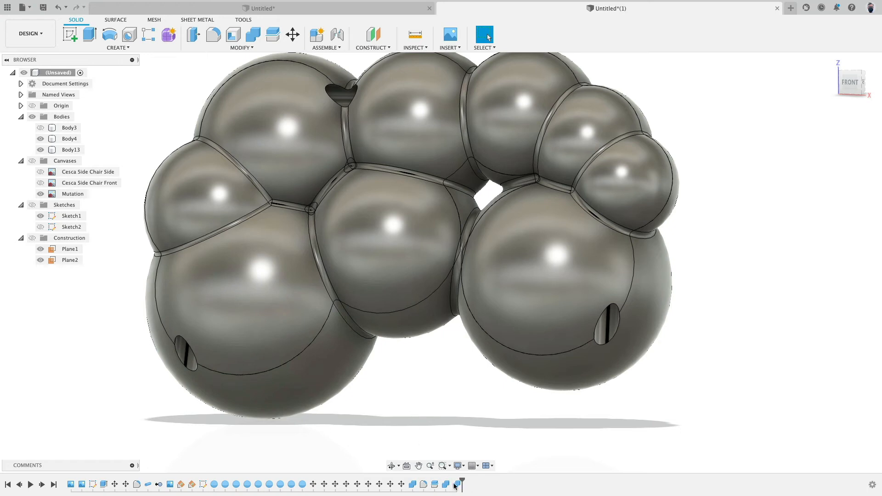
- Fillet the edges of the left-hand lower and the upper frame openings by 5 mm on both backrest halves
click(218, 35)
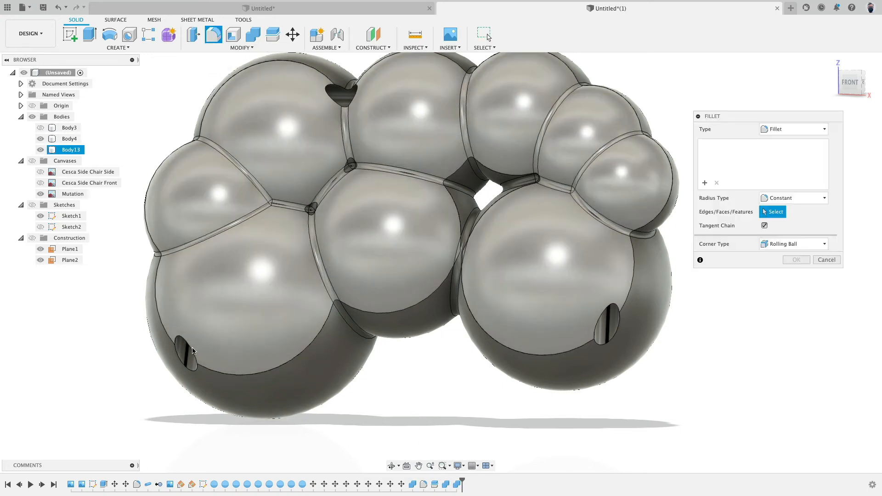
click(183, 350)
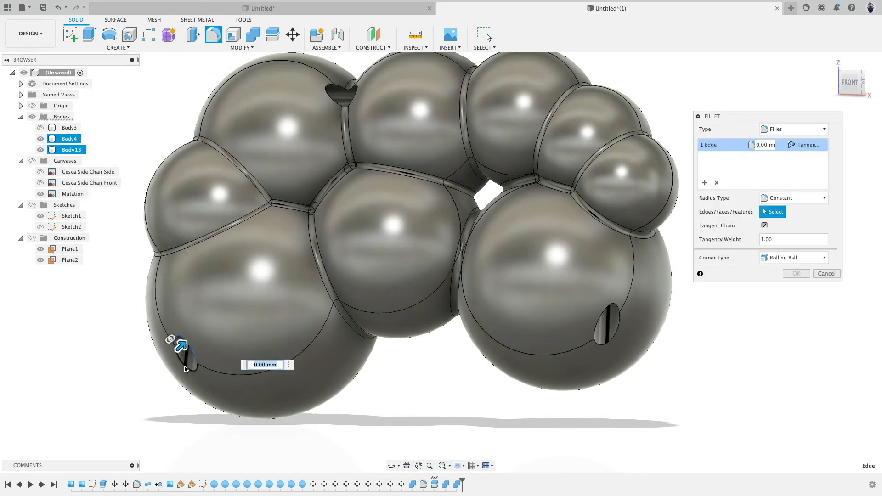
click(185, 368)
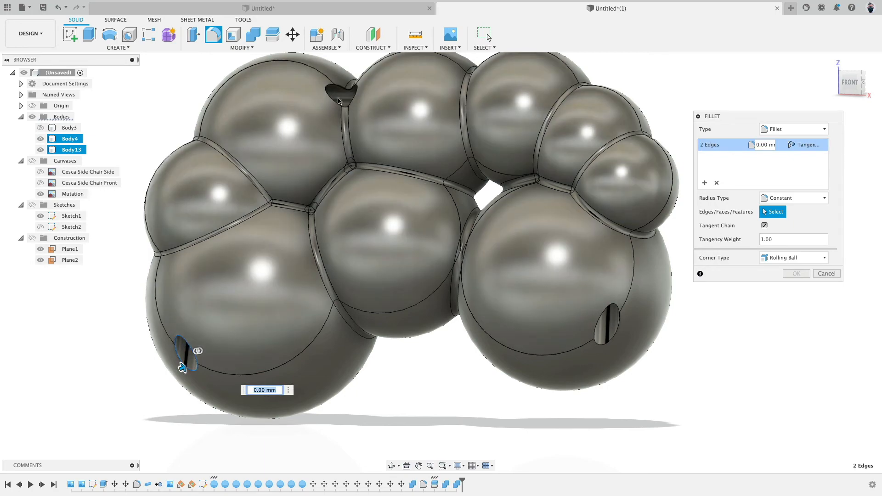
click(341, 91)
shift+middle_drag(341, 92, 353, 160)
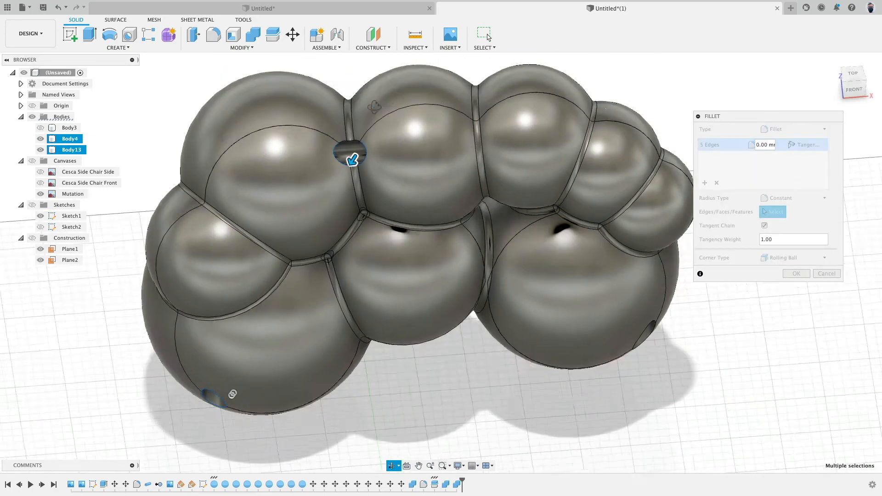
shift+middle_drag(374, 107, 368, 133)
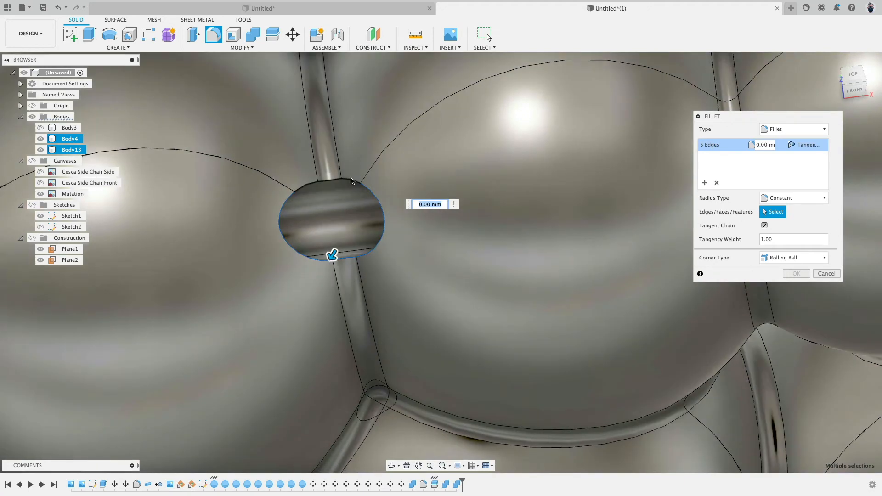
click(354, 181)
scroll(366, 198, down, 8)
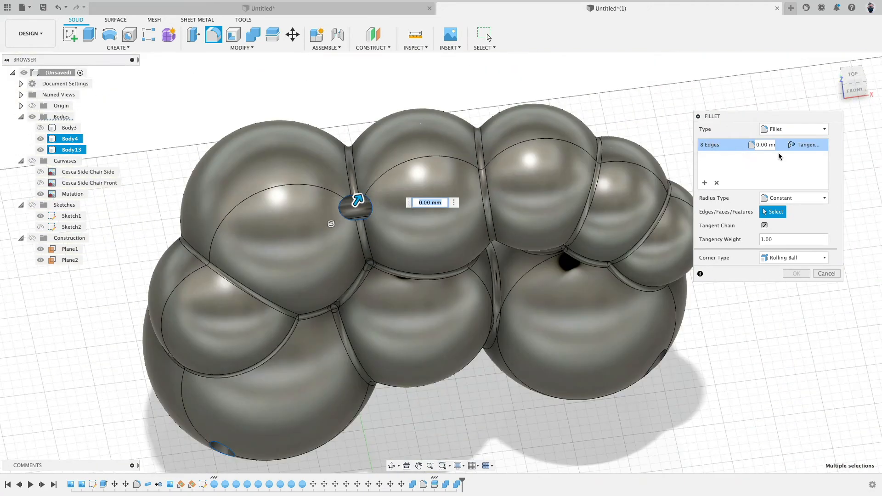
key(Return)
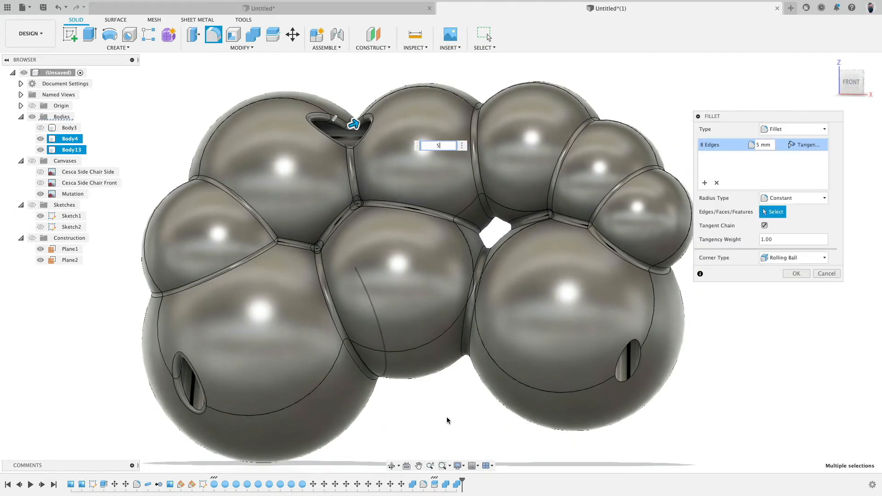
click(796, 274)
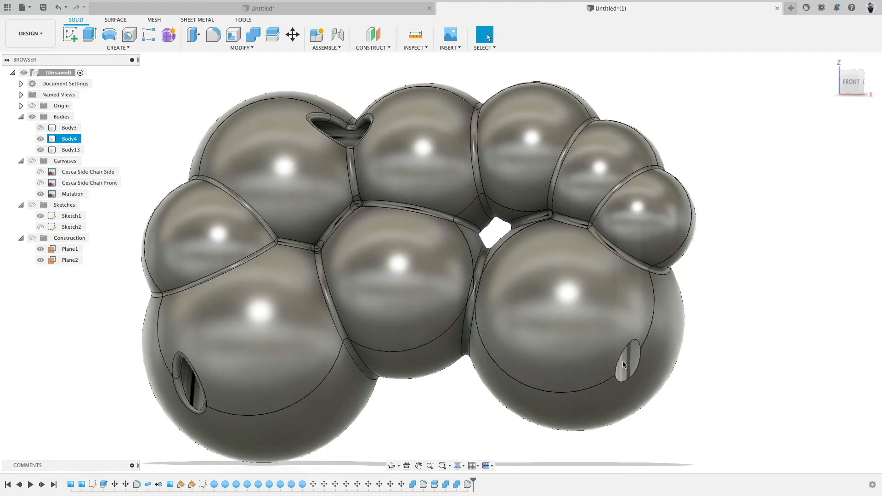
- Show the frame Body3 again and examine how the filleted backrest sits on it from several angles
middle_drag(425, 394, 496, 352)
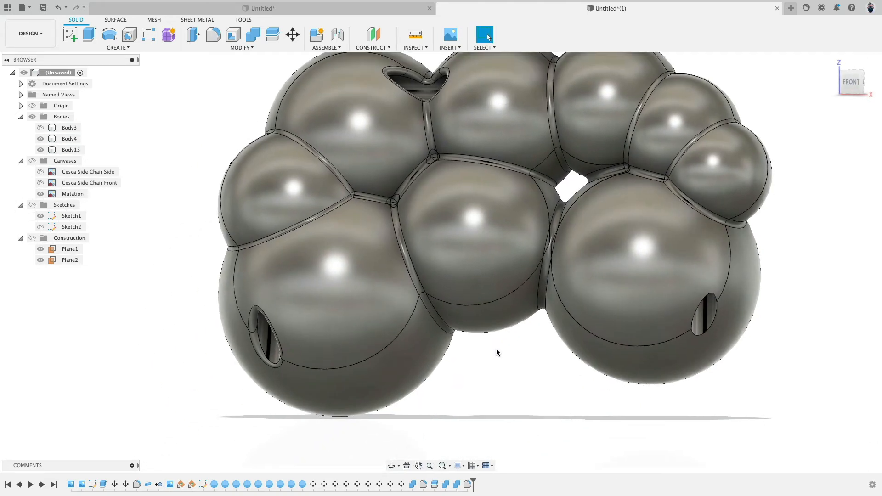
click(40, 127)
scroll(505, 359, down, 2)
shift+middle_drag(495, 361, 545, 368)
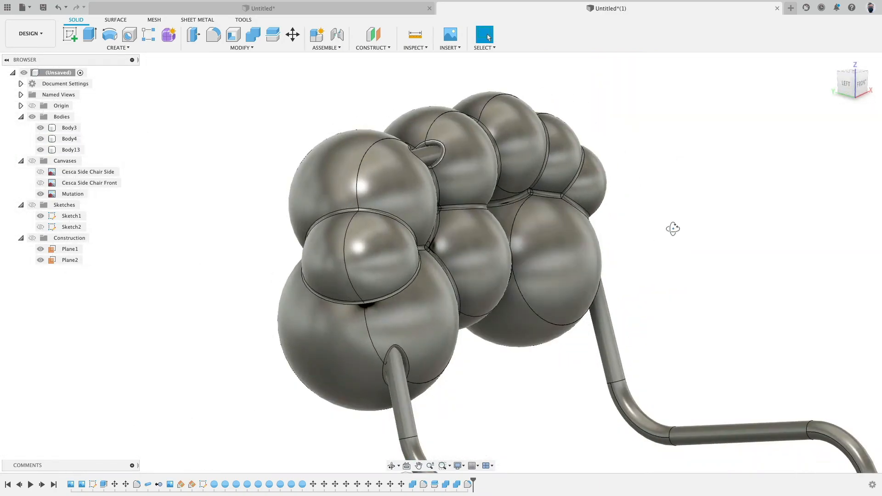
shift+middle_drag(671, 229, 615, 225)
scroll(474, 284, down, 5)
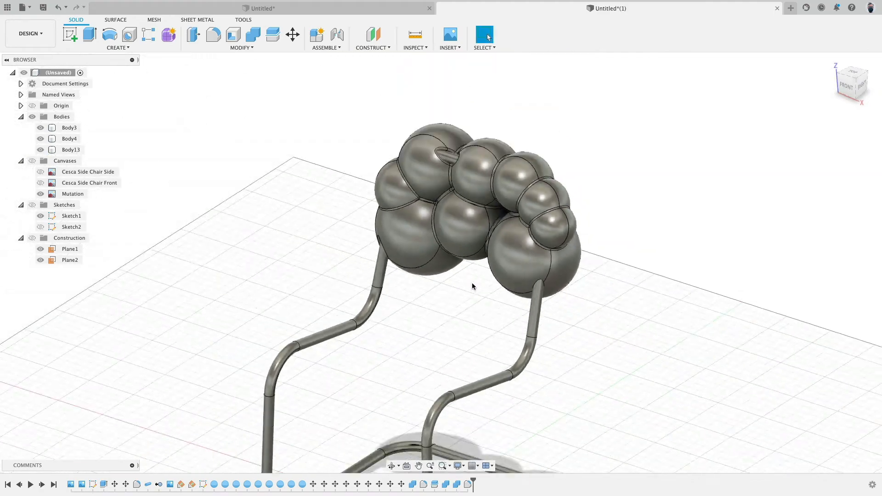
middle_drag(462, 290, 487, 245)
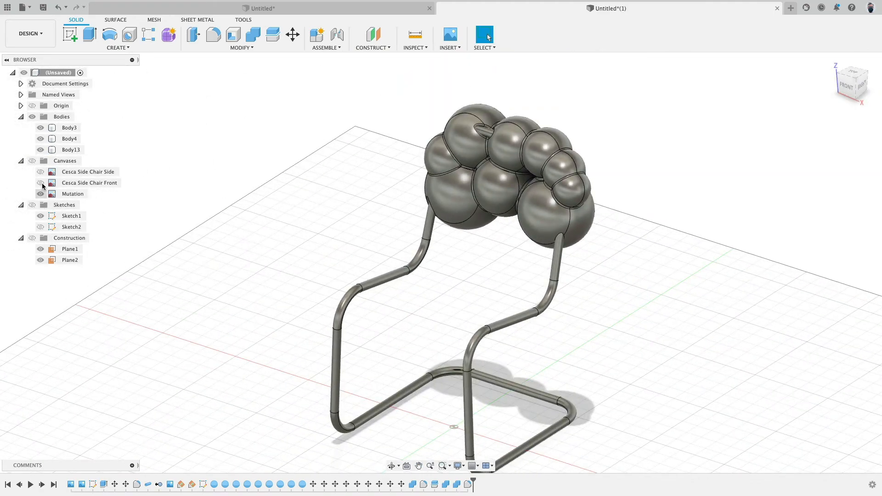
- Show the construction planes and start a new sketch on the horizontal seat plane, Plane2
click(32, 238)
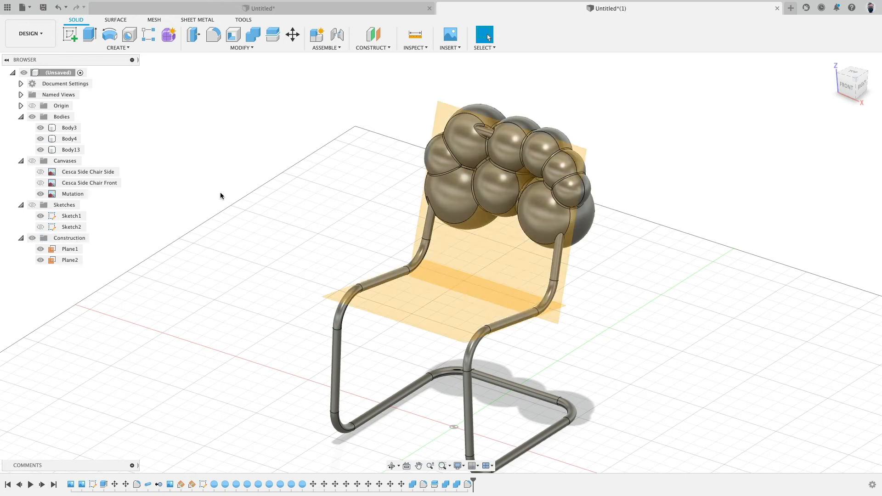
click(71, 35)
click(401, 260)
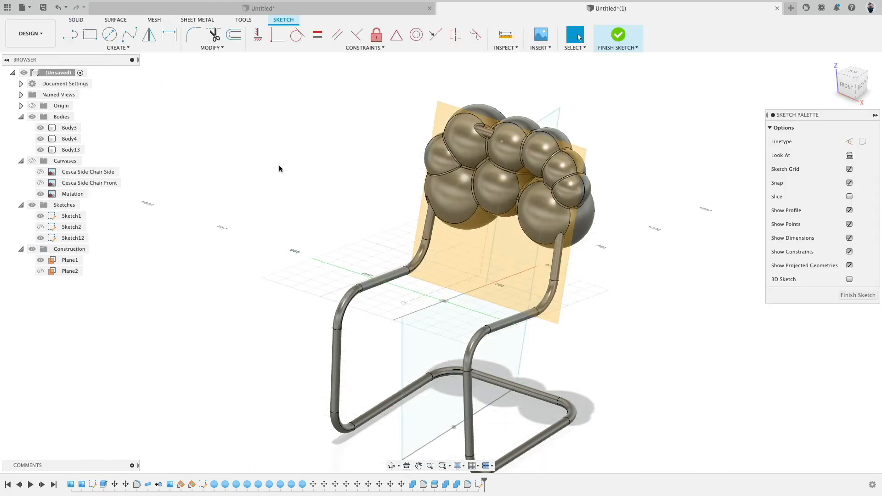
- Hide both backrest bodies, Body4 and Body13, along with Plane1 and Sketch1, leaving the frame as the sketch reference
drag(309, 191, 244, 199)
shift+middle_drag(244, 200, 238, 209)
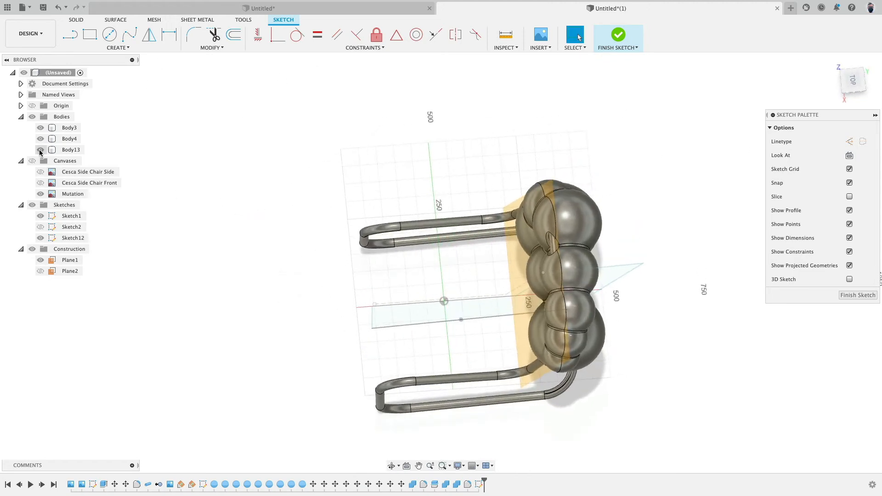
click(39, 150)
click(40, 139)
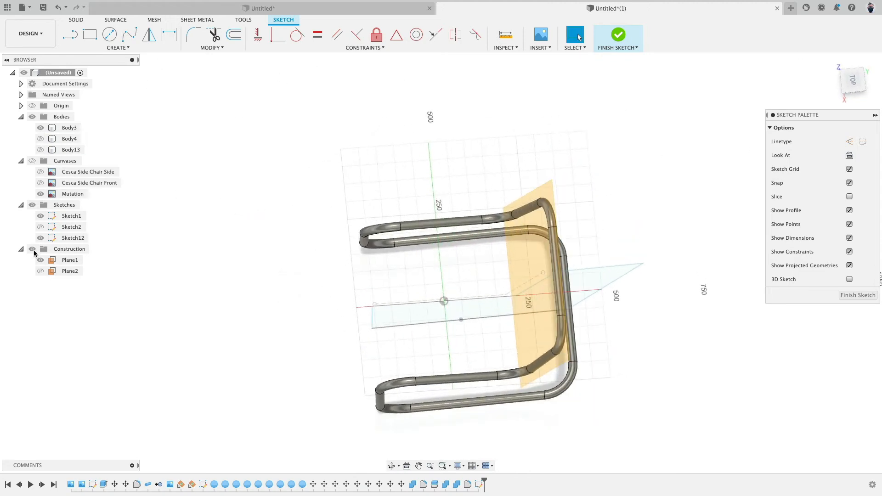
click(40, 260)
click(40, 260)
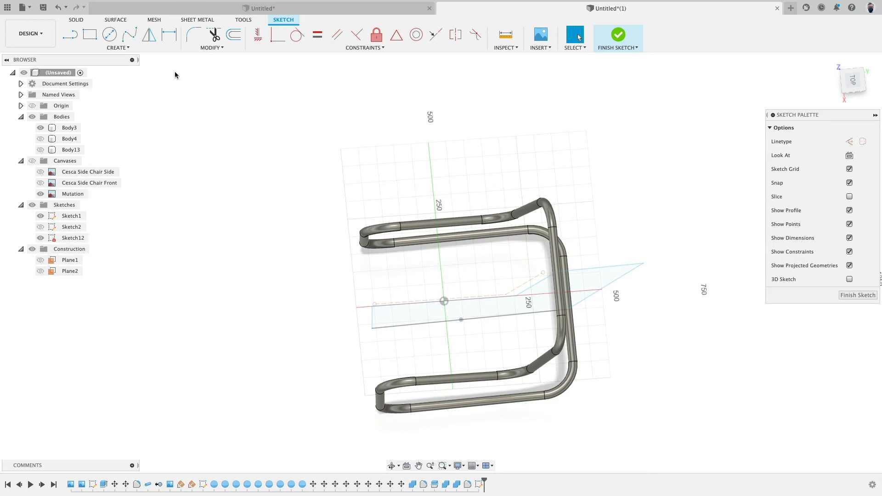
click(41, 216)
- Sketch three overlapping circles on the seat plane, two along one side rail and one at the seat's front
click(110, 34)
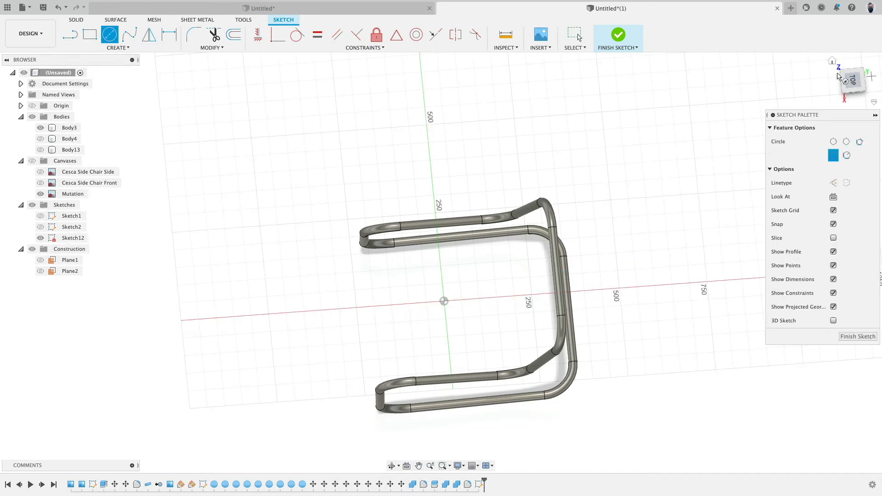
click(837, 88)
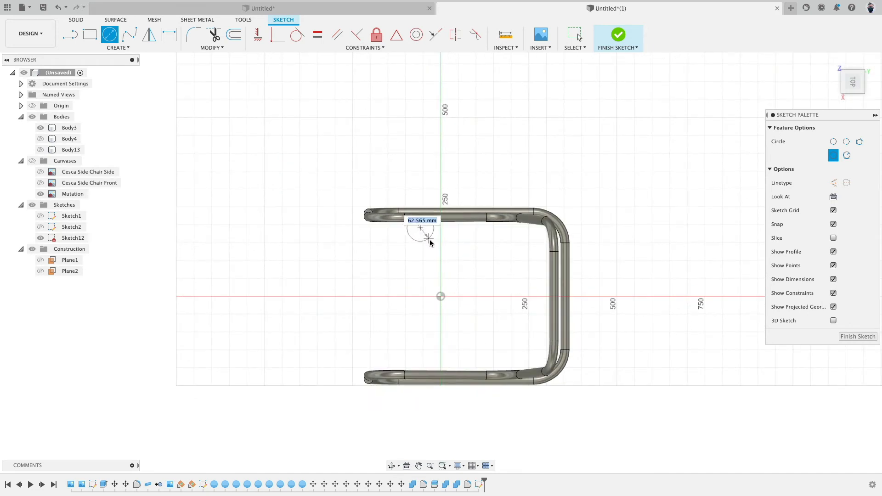
click(436, 249)
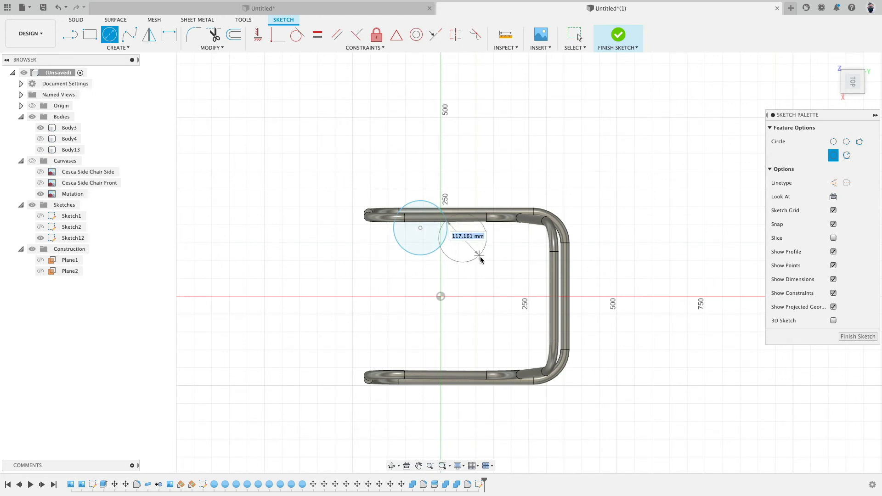
click(484, 271)
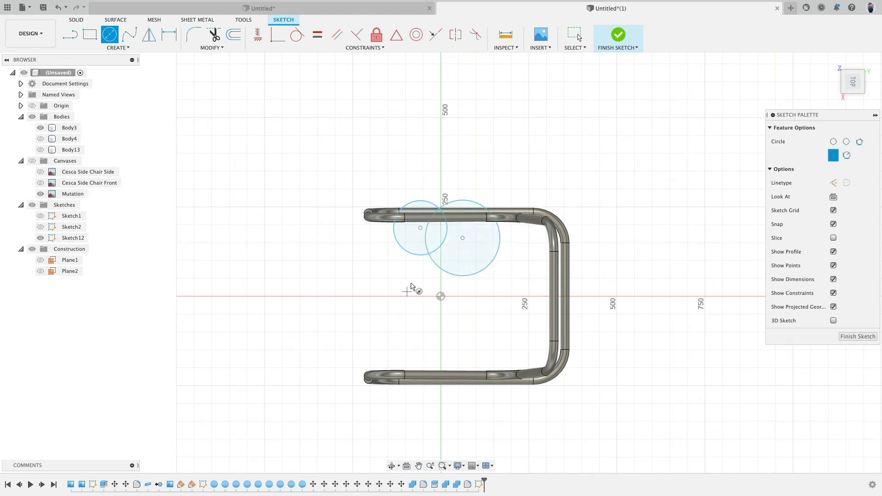
click(440, 296)
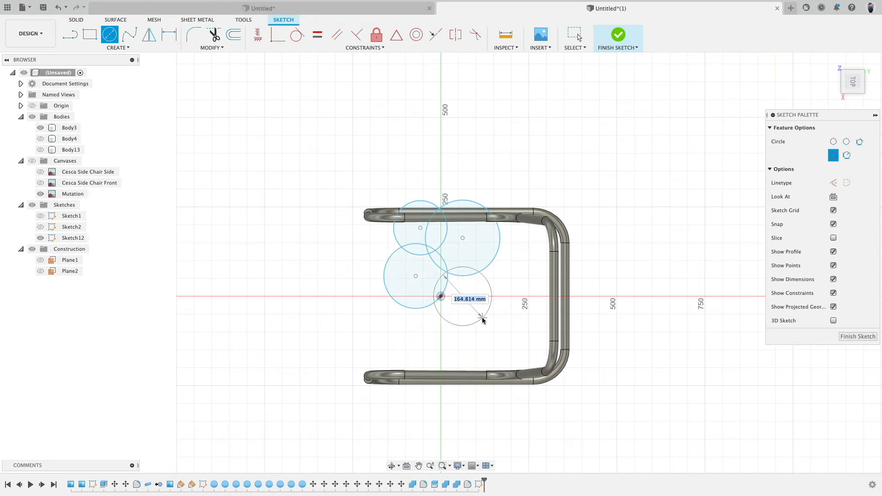
- Add four overlapping circles at the seat centre, along the front (about 183 mm in diameter) and over the opposite side rail
click(448, 330)
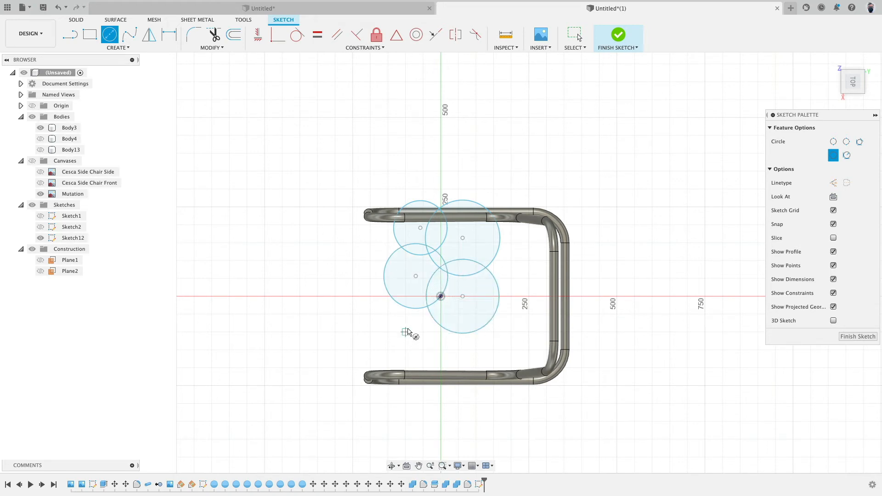
click(437, 350)
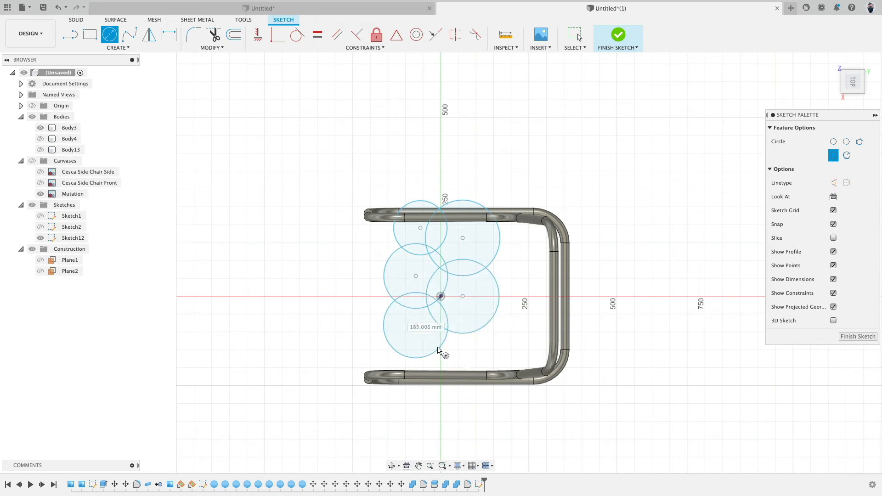
click(455, 387)
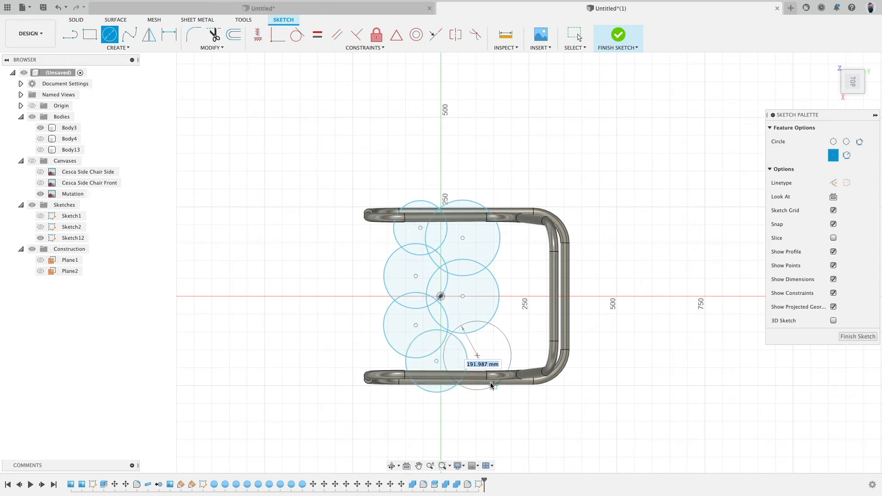
click(490, 383)
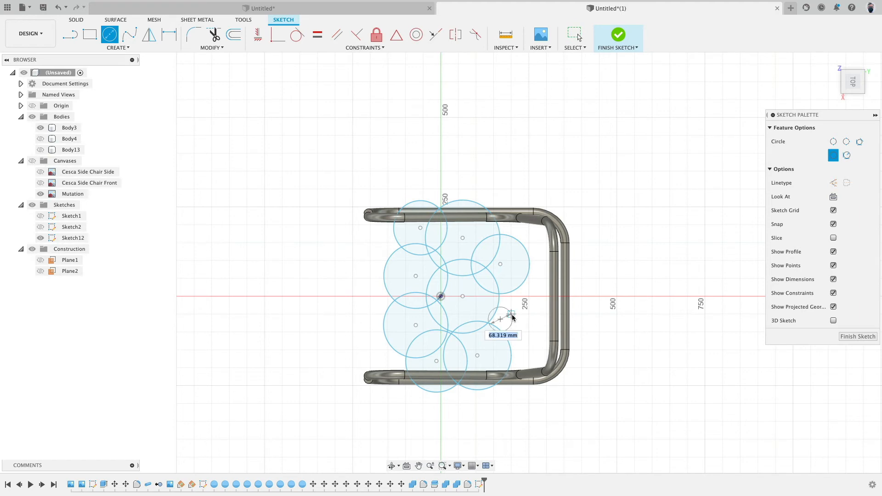
- Add two circles at the rear of the seat, one about 166 mm in diameter, and a small circle bridging the gap between them
click(519, 315)
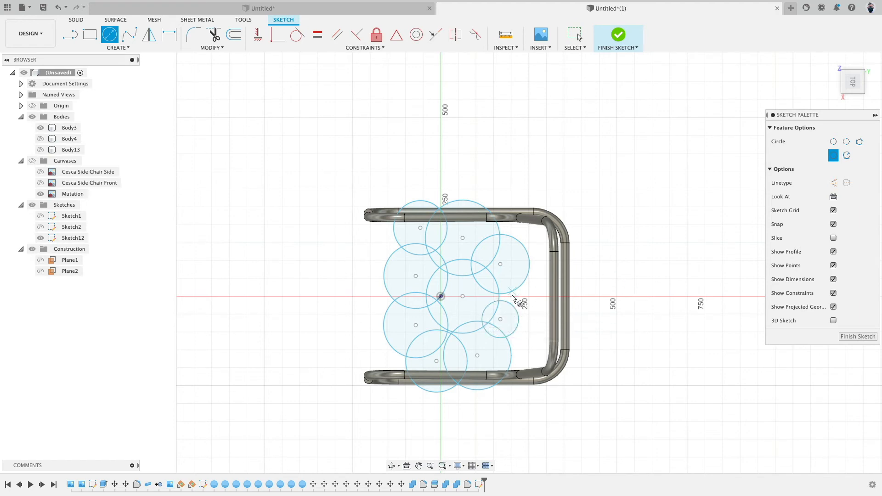
scroll(513, 299, up, 5)
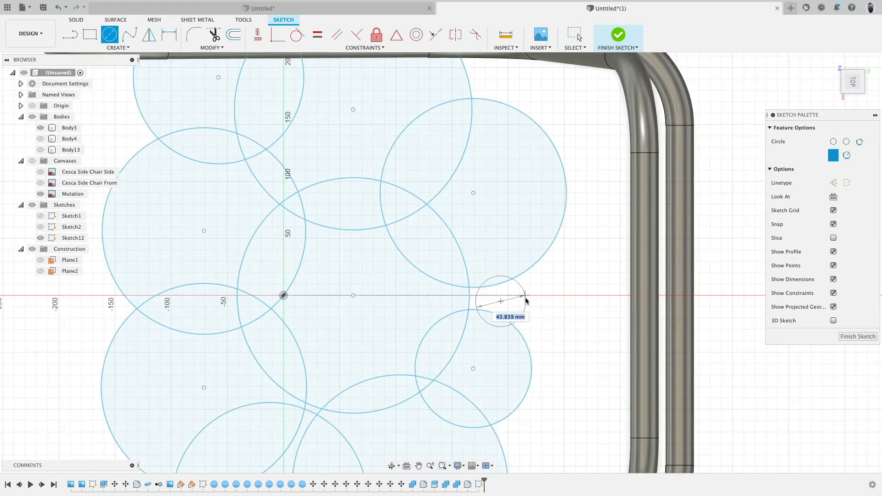
click(525, 304)
key(Escape)
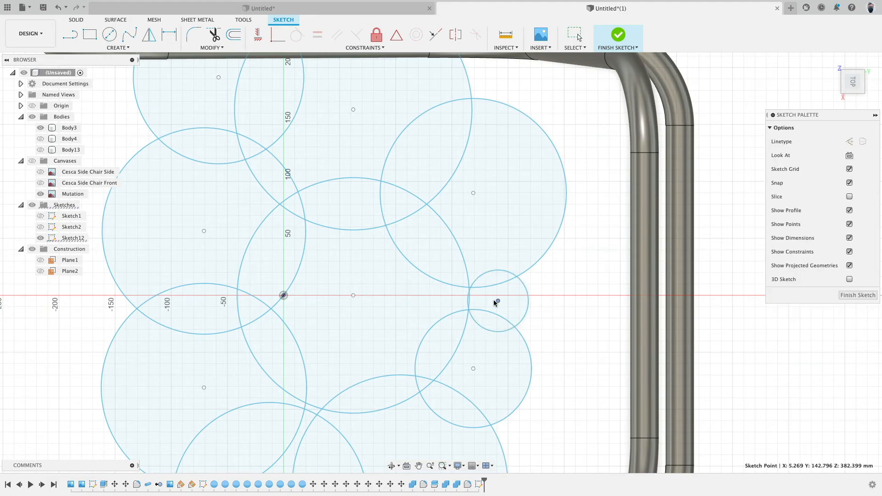
- Show backrest bodies Body4 and Body13 and move the larger rear circle inward, away from the backrest
scroll(470, 299, down, 4)
mouse_move(323, 301)
shift+middle_down()
mouse_move(347, 254)
mouse_move(378, 237)
mouse_move(315, 256)
mouse_move(321, 266)
mouse_move(321, 239)
mouse_move(321, 272)
shift+middle_up()
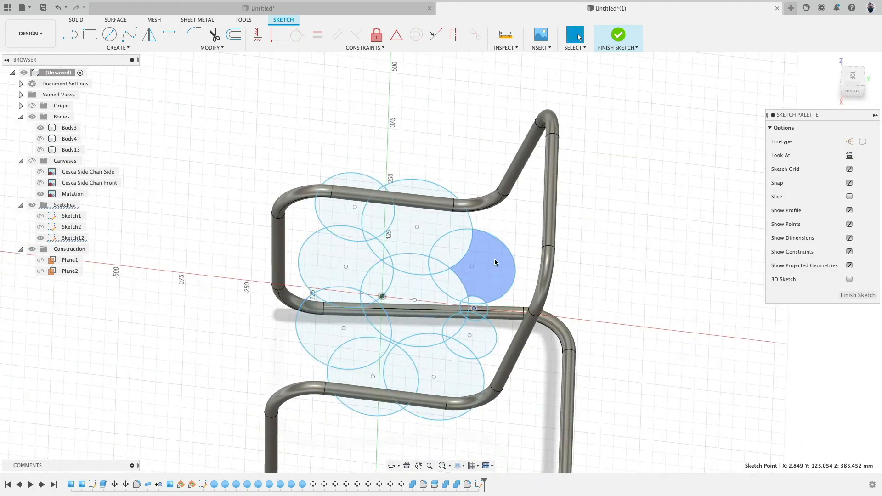
click(498, 239)
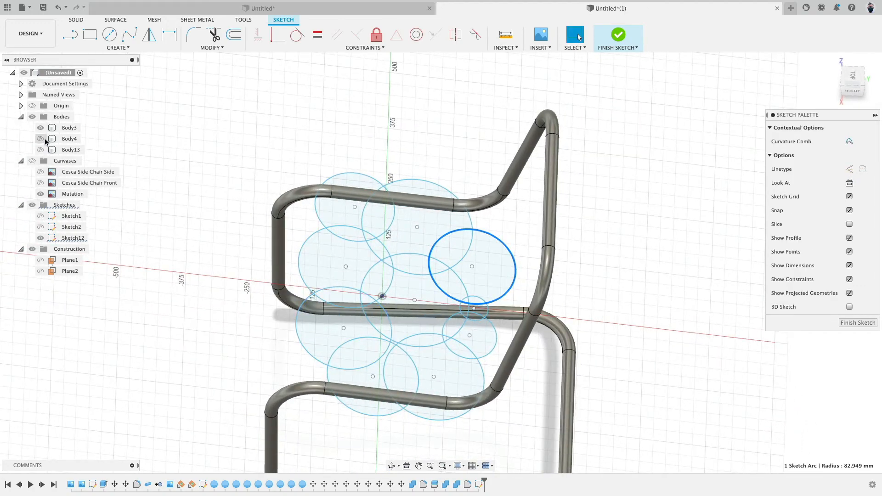
click(40, 150)
shift+middle_drag(124, 304, 214, 287)
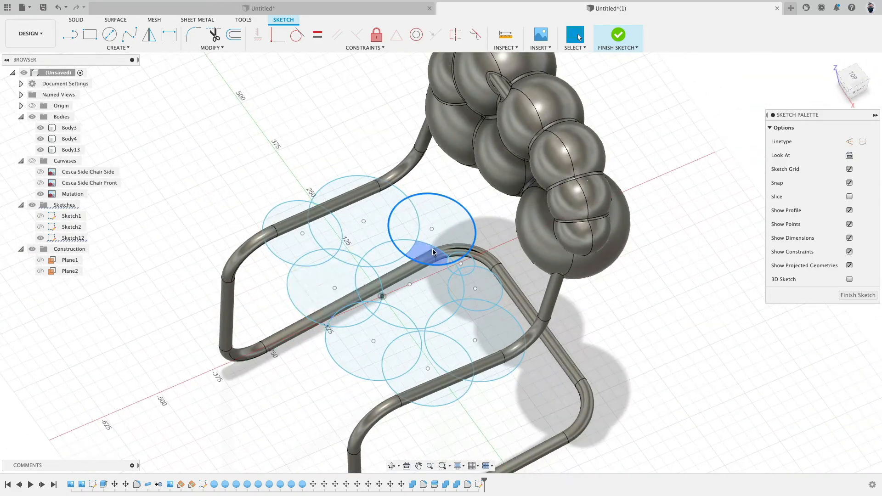
drag(432, 229, 426, 233)
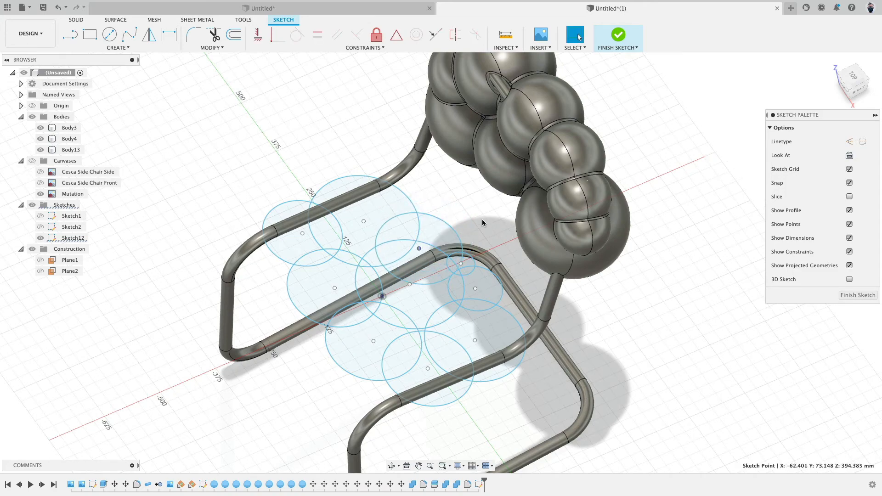
- Delete the small bridging circle, move the remaining small rear circle inward over the central one, and finish the sketch
mouse_move(482, 223)
shift+middle_down()
mouse_move(451, 159)
mouse_move(441, 193)
mouse_move(472, 224)
shift+middle_up()
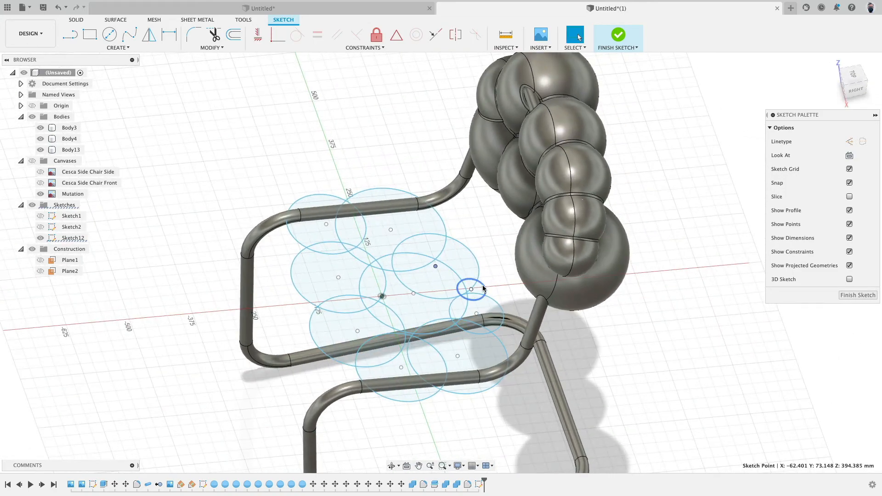
key(Delete)
scroll(478, 314, up, 5)
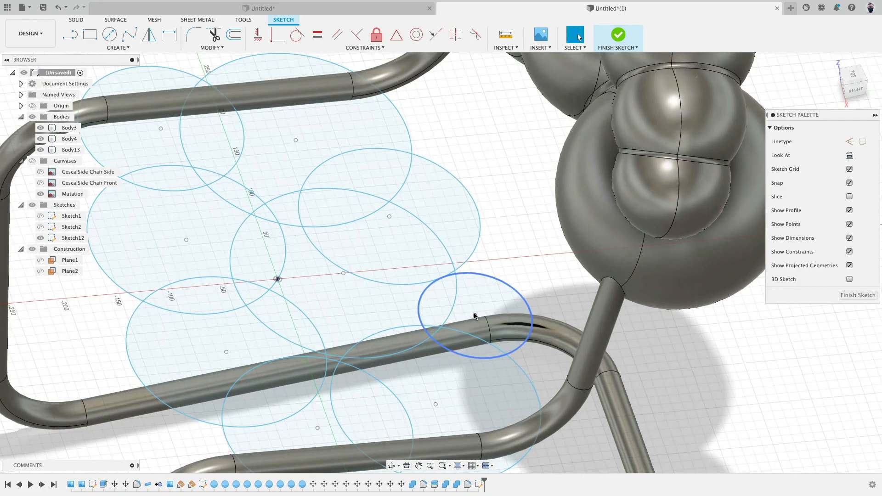
click(462, 305)
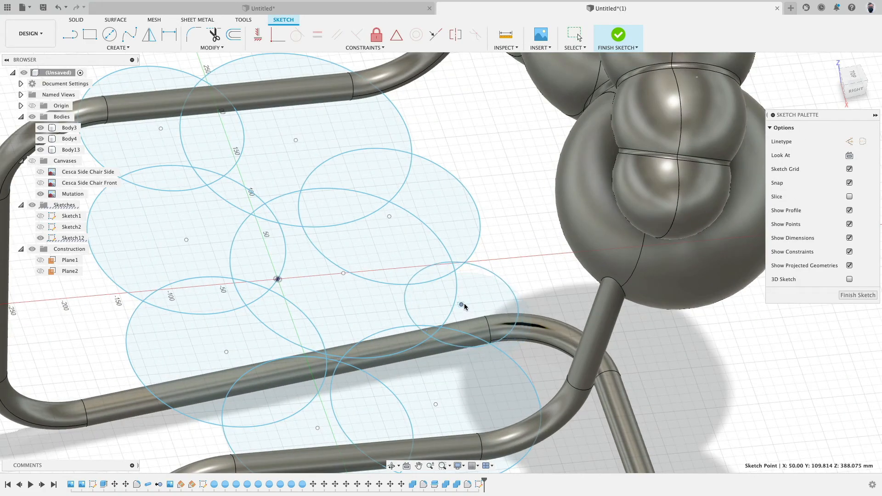
drag(463, 303, 443, 299)
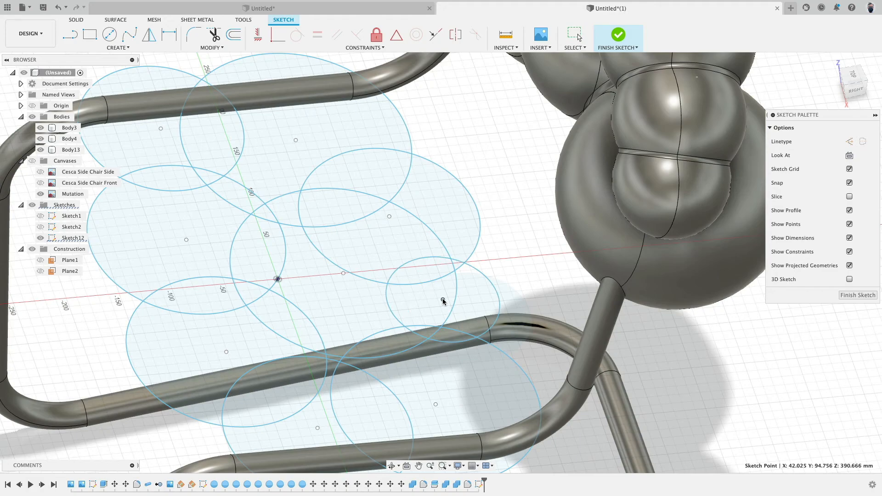
mouse_move(443, 300)
shift+middle_down()
mouse_move(363, 294)
mouse_move(347, 307)
mouse_move(303, 293)
mouse_move(239, 291)
mouse_move(258, 274)
mouse_move(275, 280)
shift+middle_up()
click(618, 34)
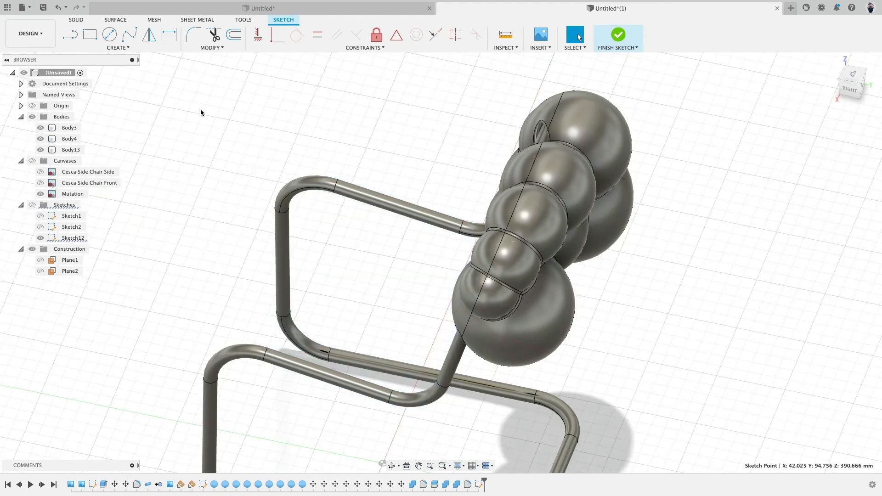
- Hide the frame and both backrest bodies and create a sphere about 213.6 mm in diameter on the large side-rail circle's centre
click(102, 48)
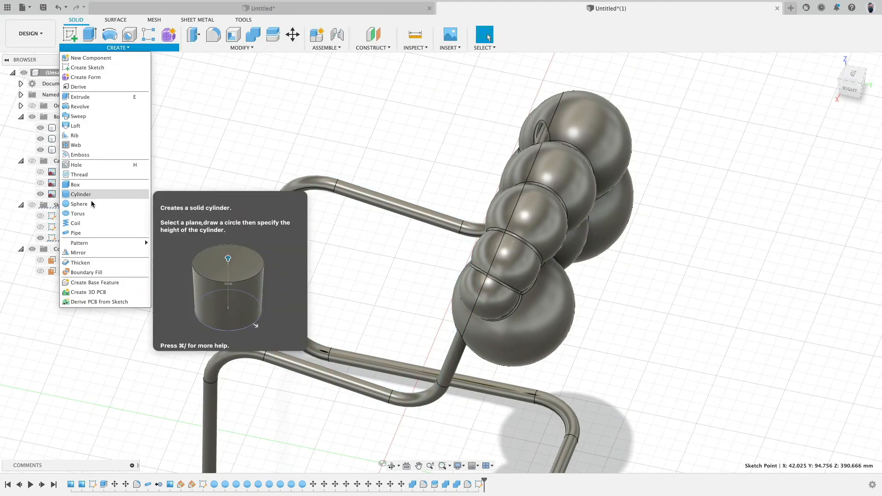
click(92, 204)
click(40, 139)
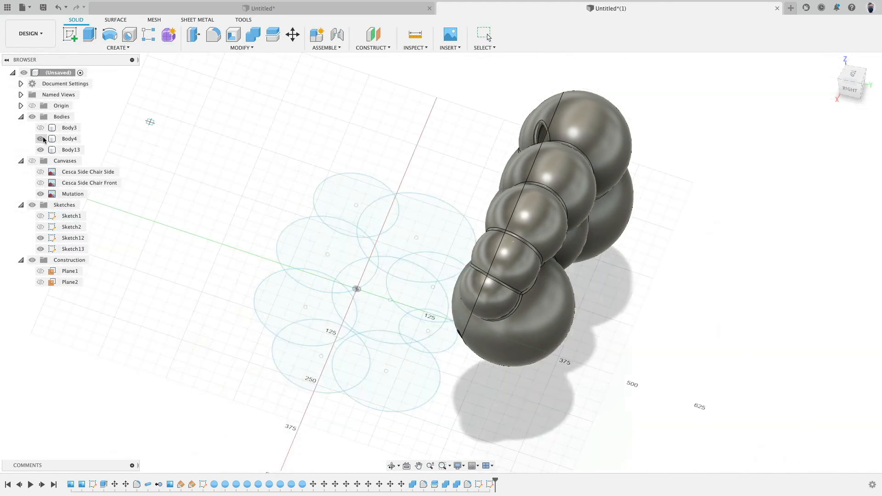
click(40, 150)
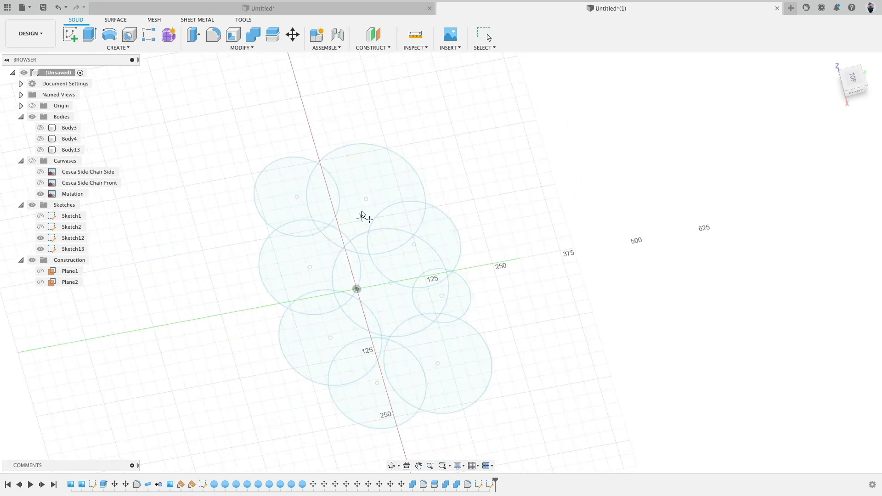
click(368, 201)
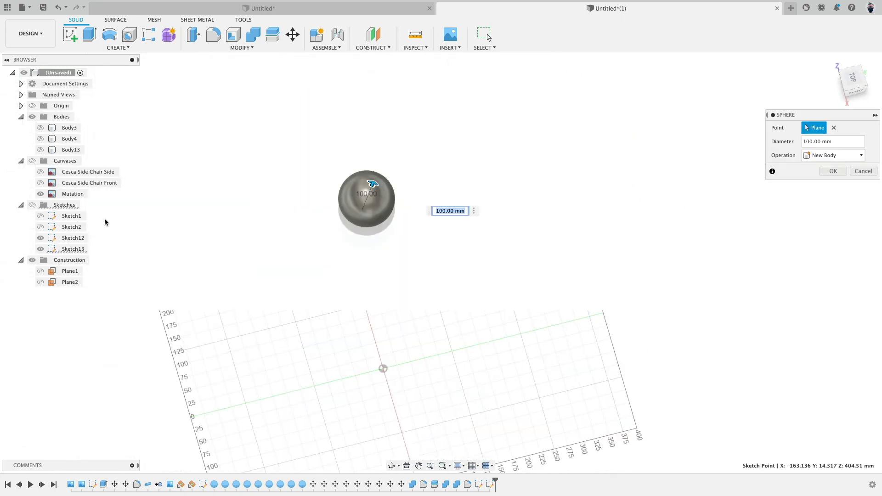
click(32, 205)
drag(373, 184, 381, 171)
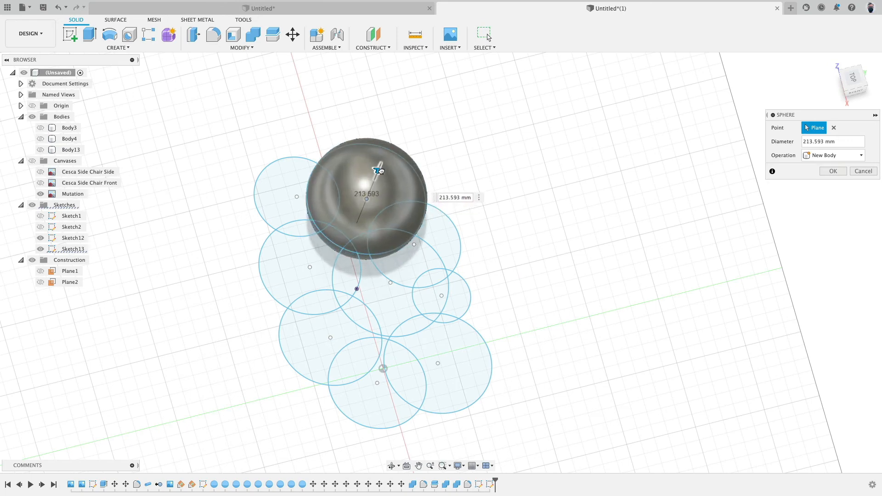
right_click(471, 170)
click(472, 140)
- Create a 154.89 mm diameter sphere as a new body on the adjacent front corner circle's centre
click(296, 198)
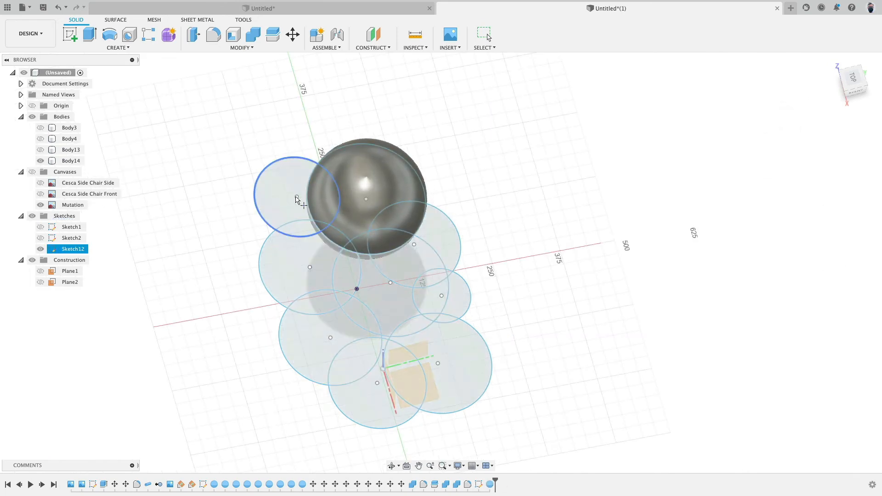
click(297, 196)
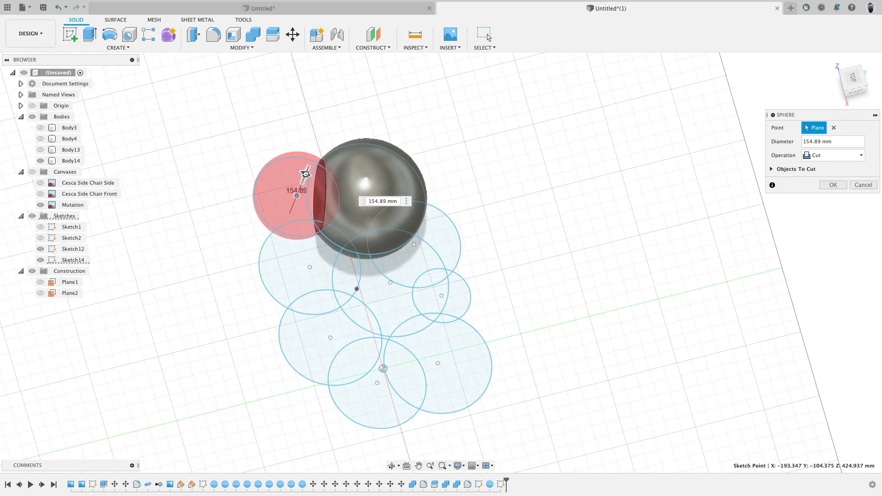
click(827, 155)
click(820, 195)
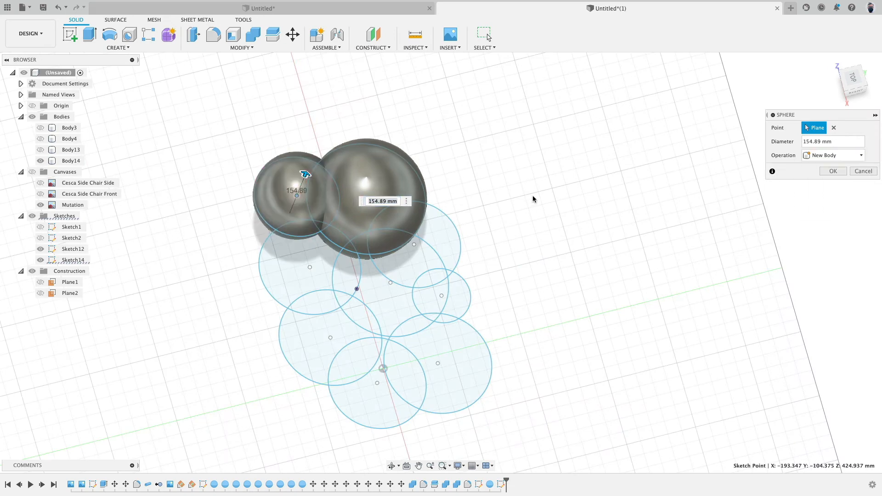
right_click(533, 198)
click(538, 170)
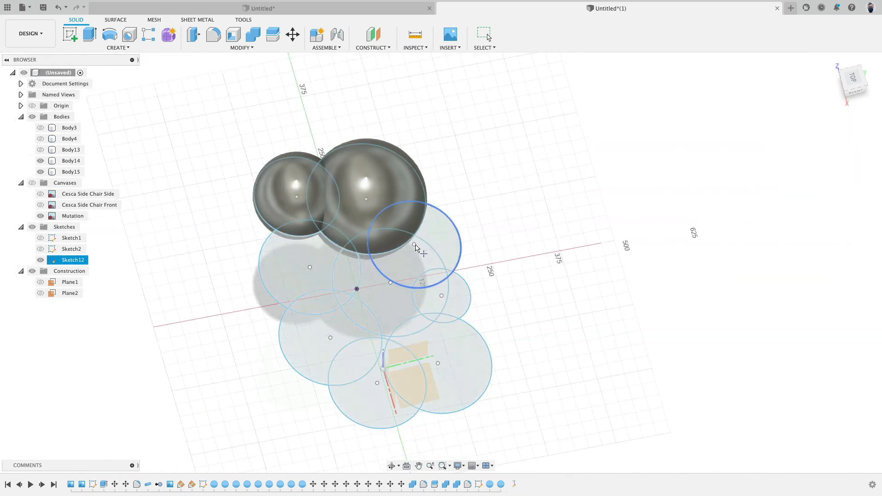
- Create a sphere about 166.6 mm in diameter as a new body on the larger rear circle's centre
click(414, 245)
drag(422, 230, 426, 220)
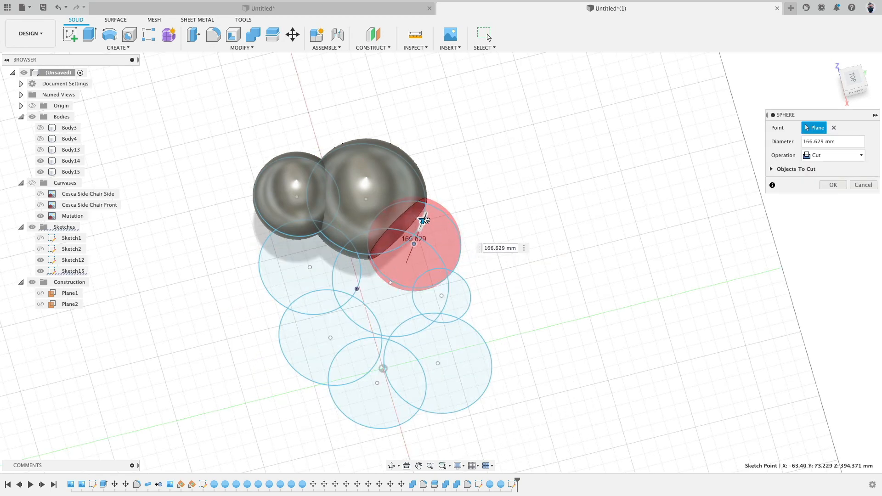
click(828, 155)
click(820, 195)
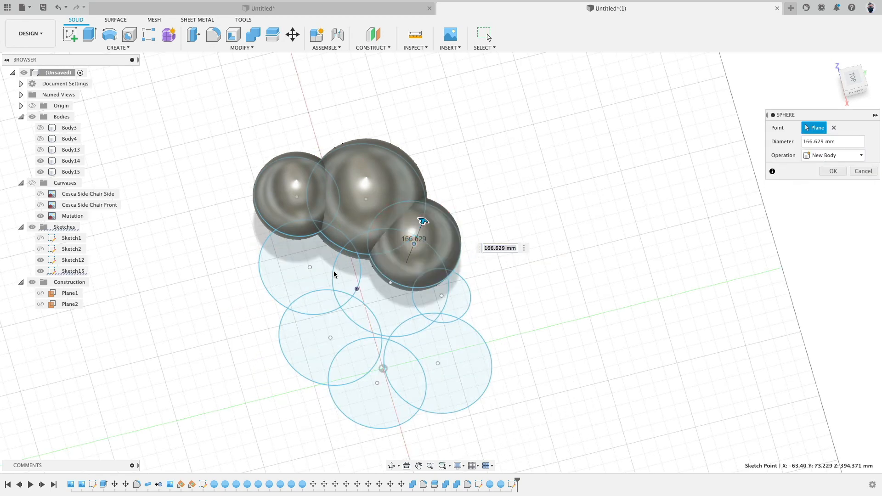
right_click(197, 259)
click(198, 229)
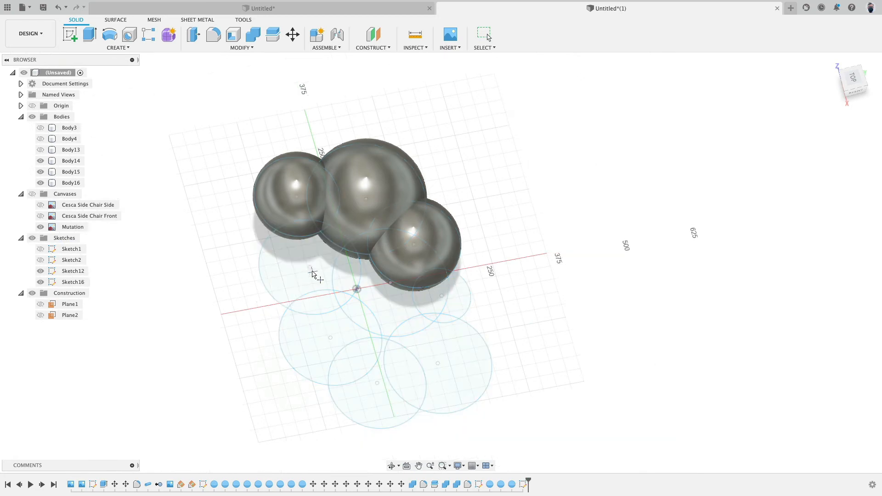
- Create a sphere about 187.7 mm in diameter as a new body on the front circle nearest the first three spheres
click(310, 271)
drag(315, 259, 319, 245)
click(811, 157)
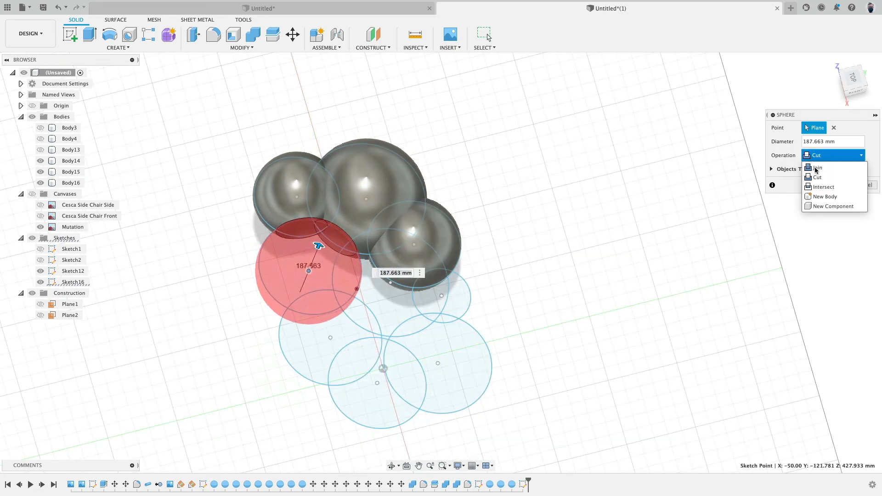
click(815, 196)
right_click(475, 234)
click(510, 235)
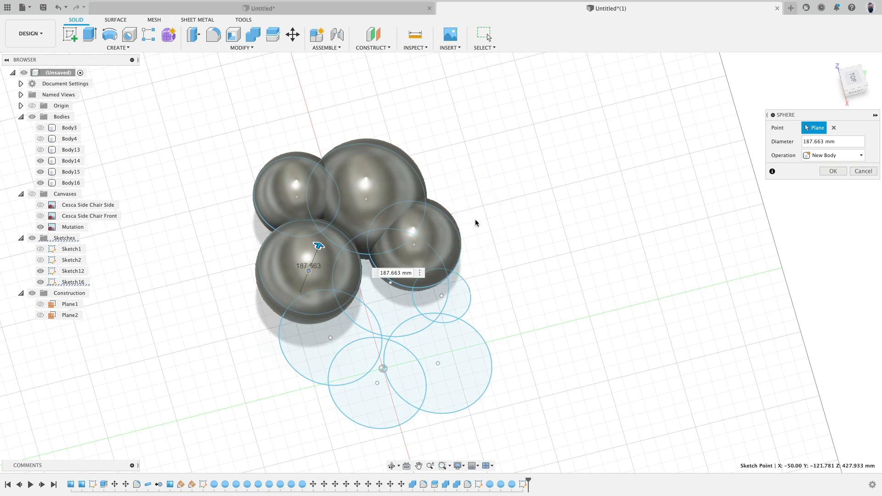
- Create a sphere about 214.6 mm in diameter as a new body on the large central circle's centre
click(392, 284)
drag(394, 271, 406, 257)
click(822, 157)
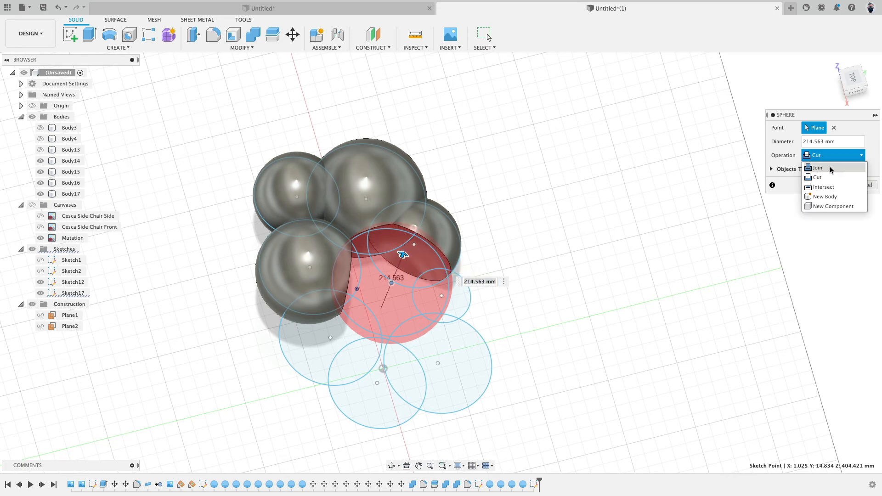
click(827, 187)
right_click(483, 227)
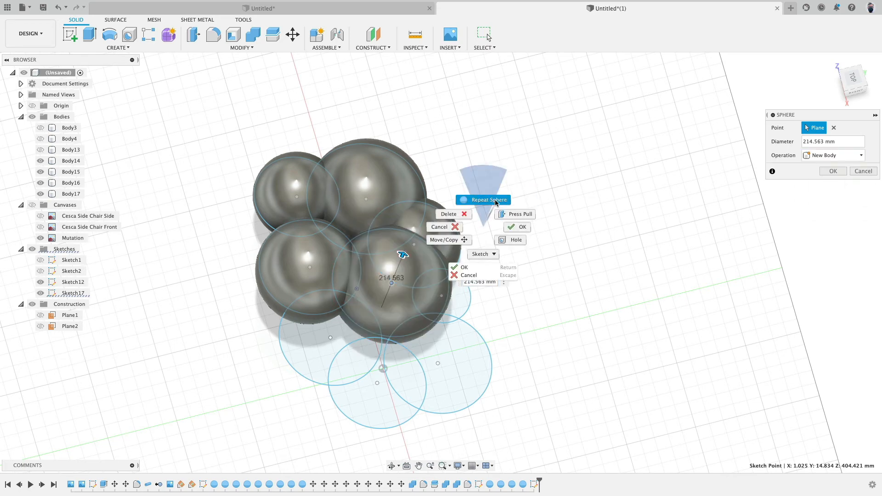
click(484, 199)
- Create a sphere about 107.3 mm in diameter as a new body on the small rear circle's centre
click(463, 300)
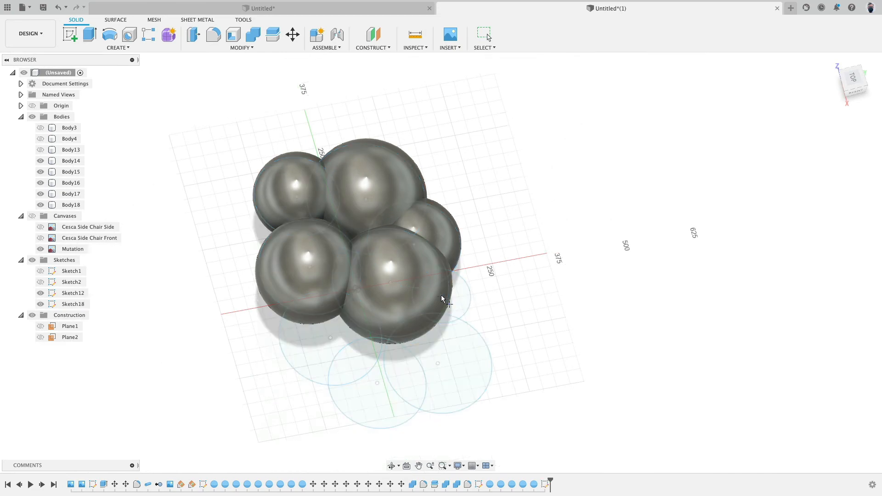
click(442, 296)
drag(451, 276, 448, 279)
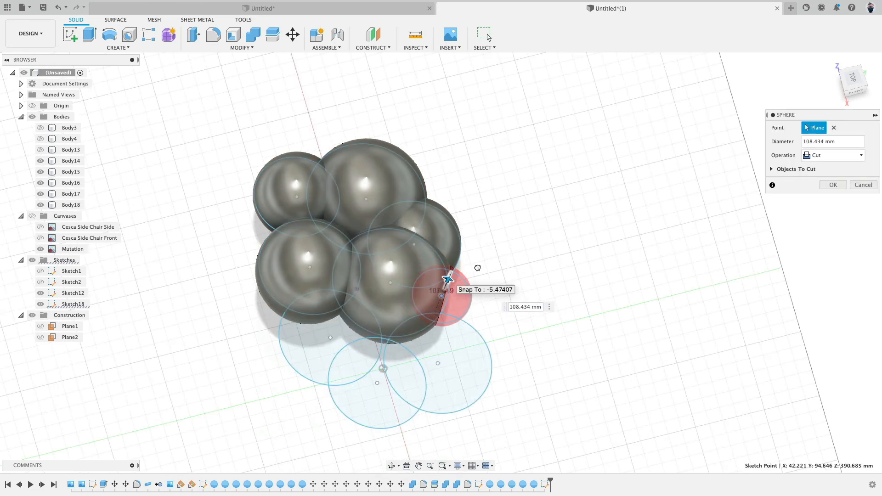
click(832, 156)
click(823, 197)
right_click(561, 243)
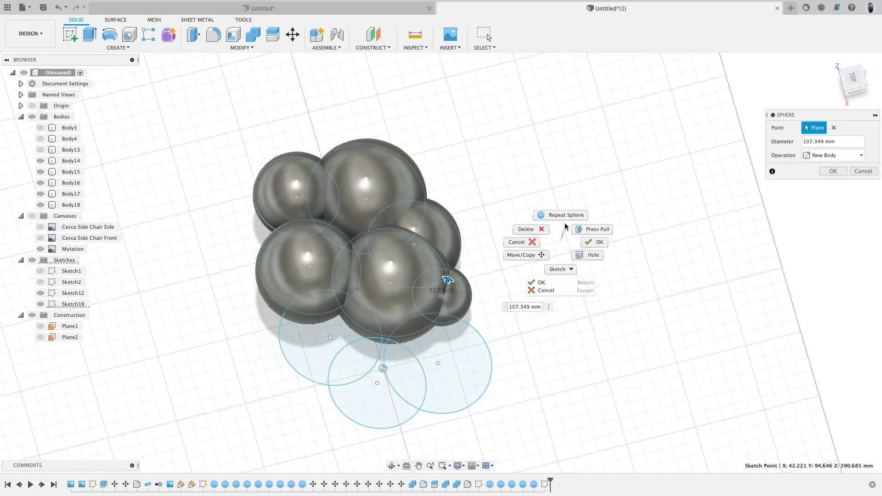
click(563, 215)
- Create a sphere about 183.1 mm in diameter as a new body on the next front-edge circle's centre
click(337, 336)
click(328, 337)
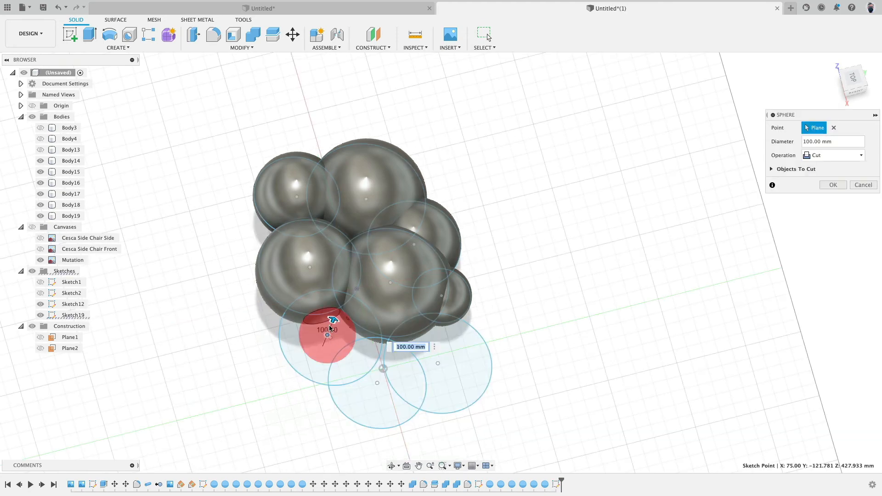
drag(333, 322, 337, 310)
click(832, 155)
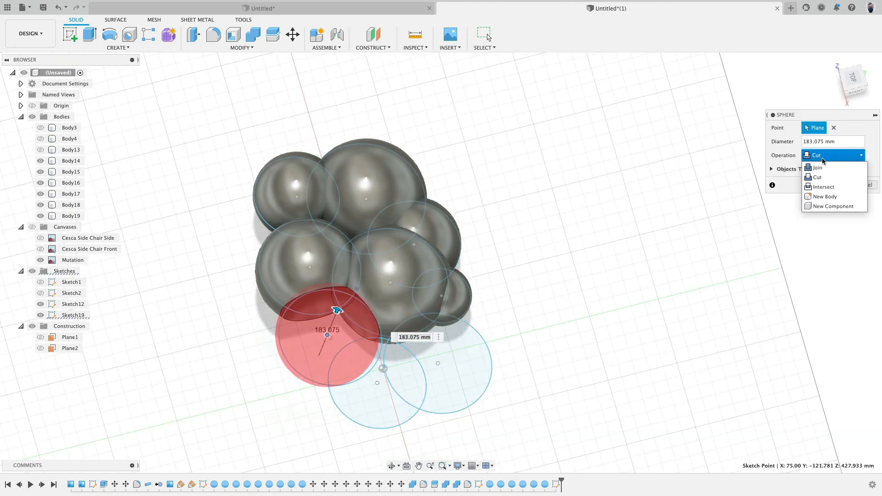
click(822, 195)
right_click(533, 280)
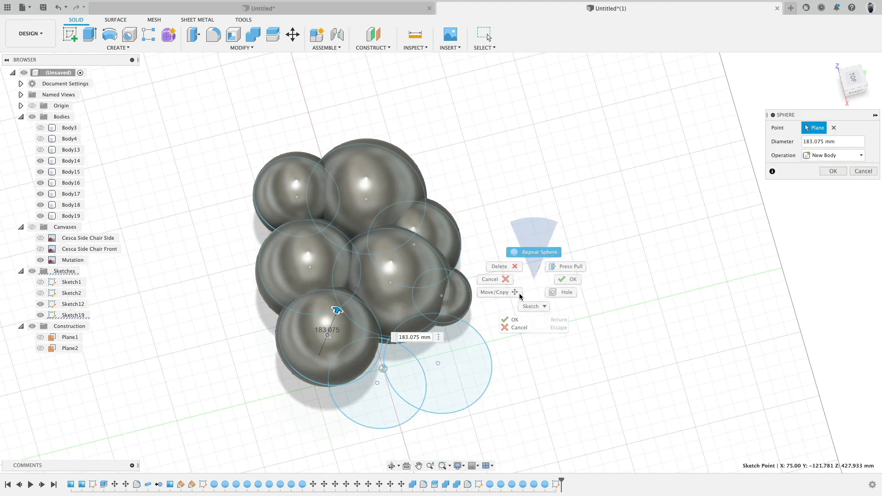
click(533, 252)
- Create a sphere about 203.8 mm in diameter as a new body on the large far rear corner circle's centre
click(442, 365)
click(439, 363)
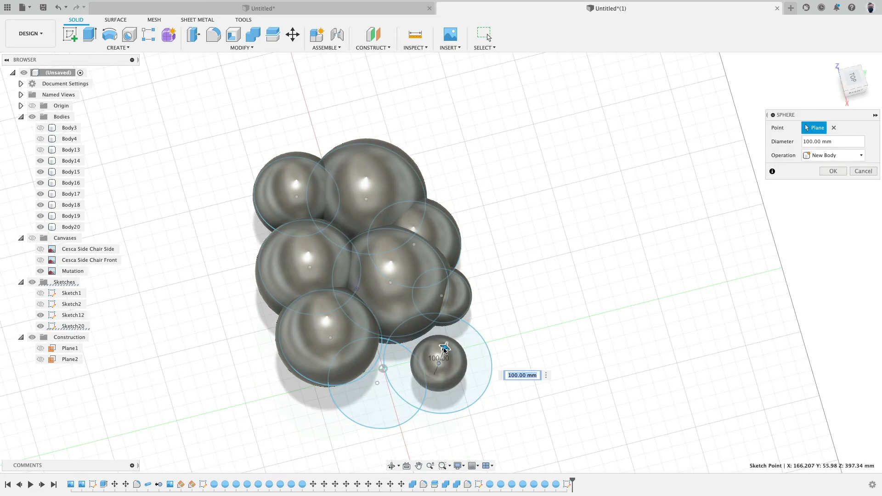
drag(444, 349, 450, 337)
click(833, 155)
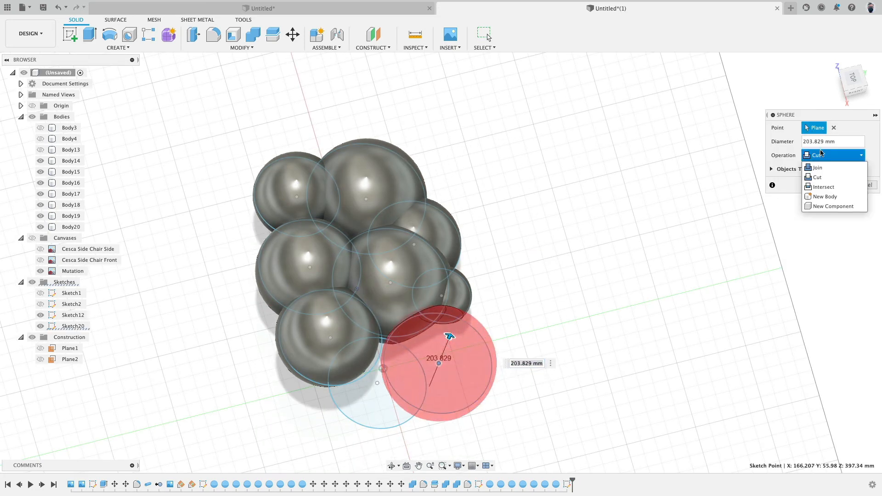
click(823, 195)
right_click(505, 279)
click(509, 249)
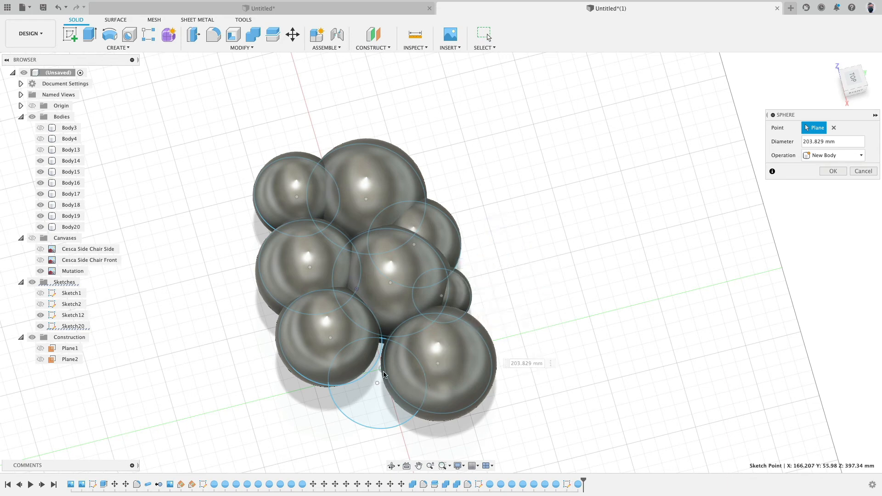
- Create a sphere about 182 mm in diameter as a new body on the last circle's centre, at the far front corner
click(376, 383)
click(377, 382)
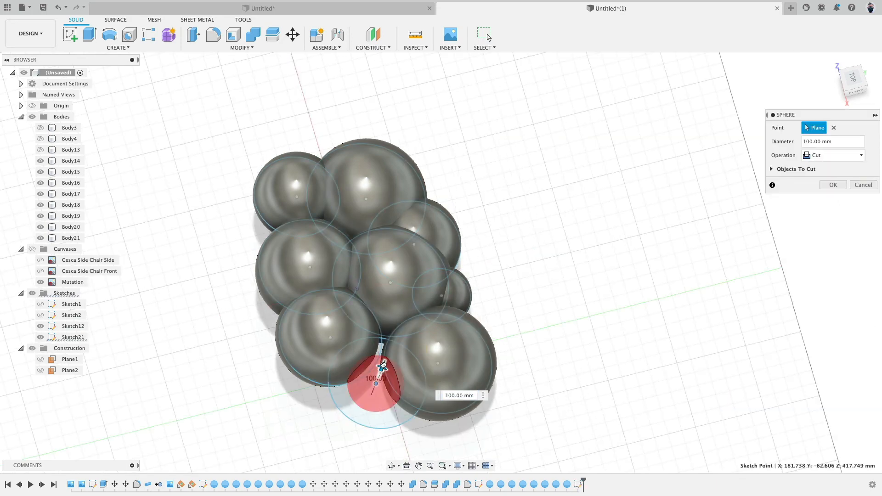
drag(383, 366, 386, 359)
click(814, 157)
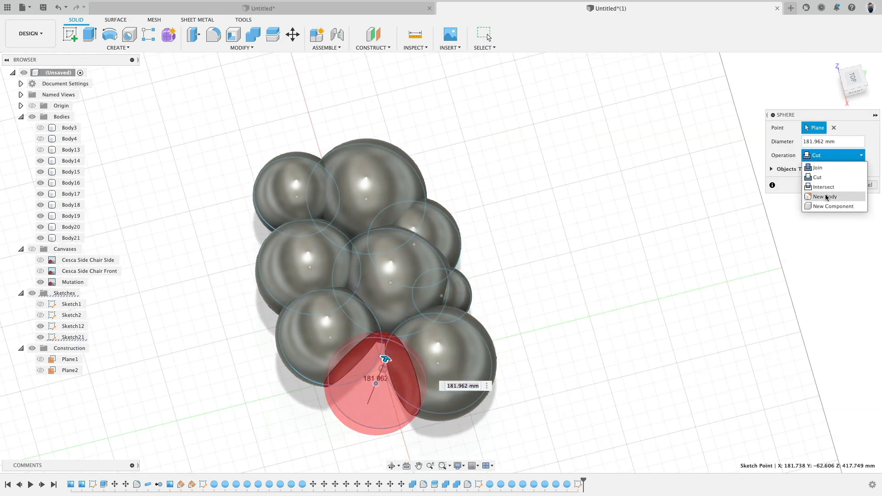
click(823, 195)
shift+middle_drag(569, 286, 630, 220)
click(833, 171)
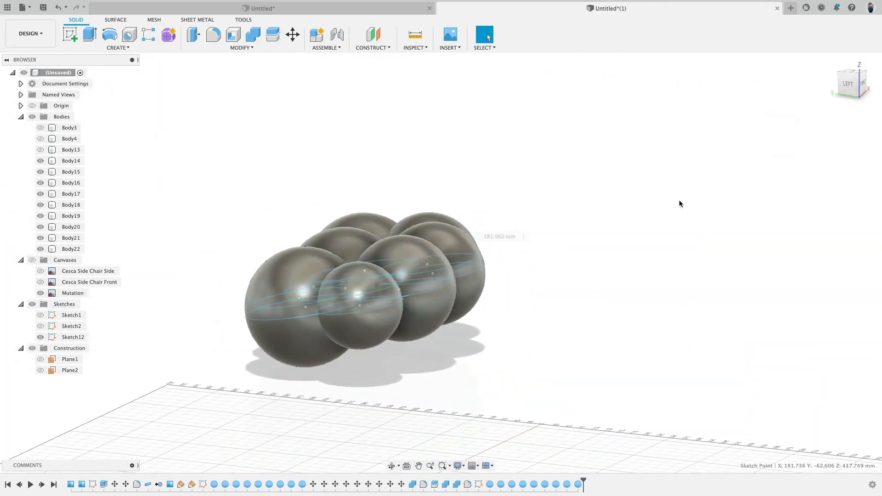
- Hide the seat circle sketch Sketch12 and show the chair's side-profile sketch Sketch1
shift+middle_drag(679, 201, 400, 203)
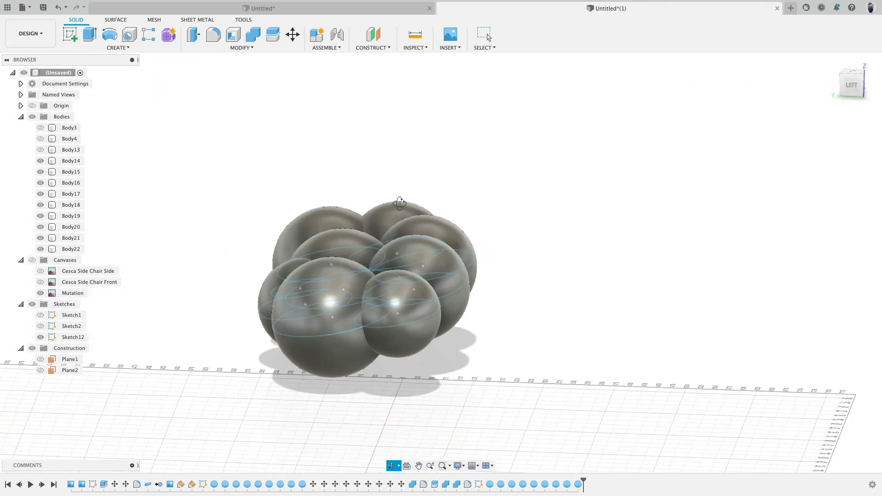
click(40, 337)
click(40, 315)
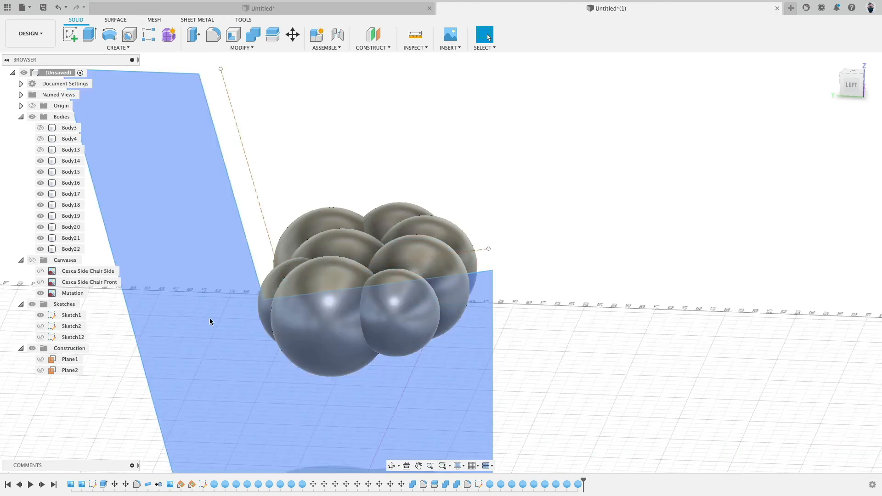
click(852, 90)
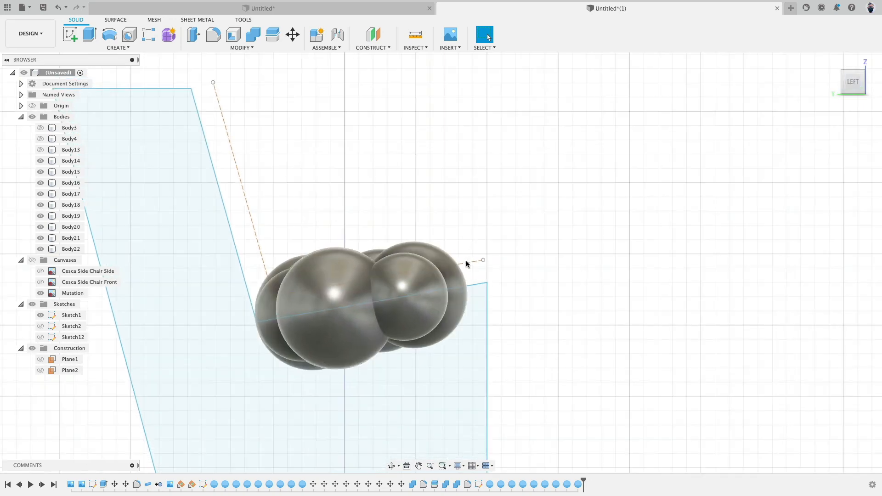
- Move the large side sphere Body14 down about 38 mm along an axis tilted square to the seat line
middle_drag(399, 183, 502, 133)
click(293, 34)
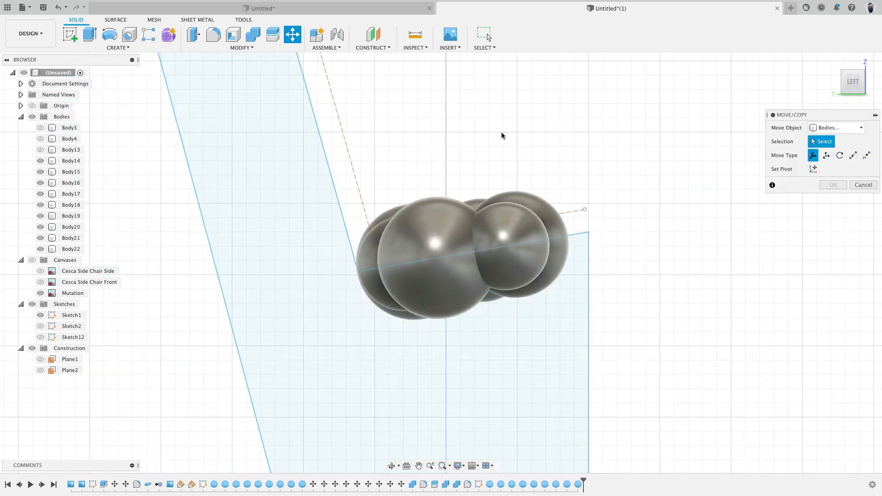
scroll(502, 133, up, 4)
click(395, 251)
drag(404, 275, 410, 344)
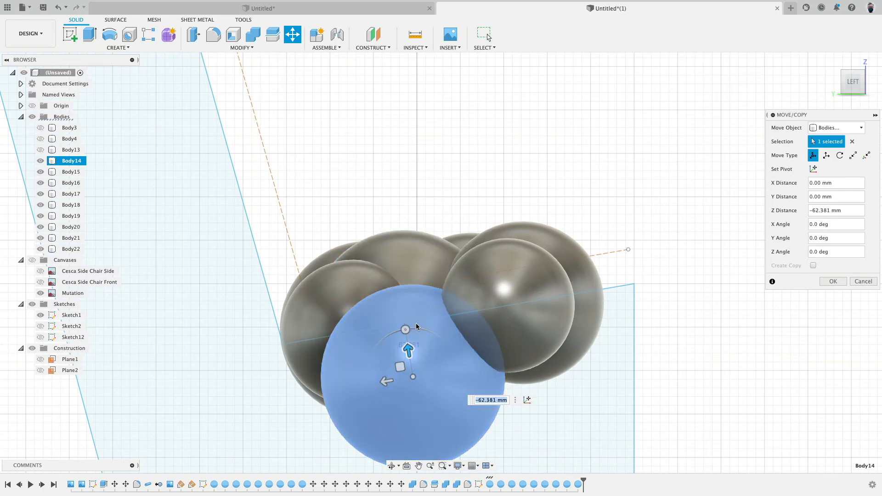
mouse_move(485, 168)
shift+middle_down()
mouse_move(443, 180)
mouse_move(480, 173)
shift+middle_up()
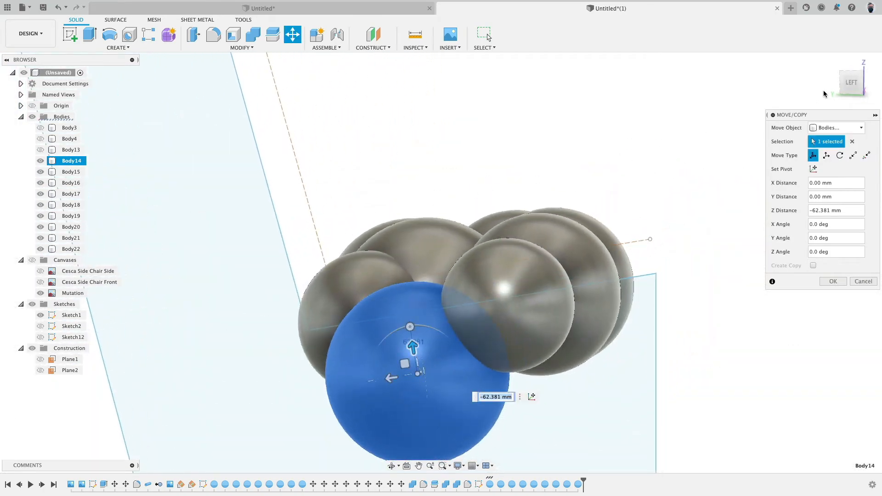
click(851, 84)
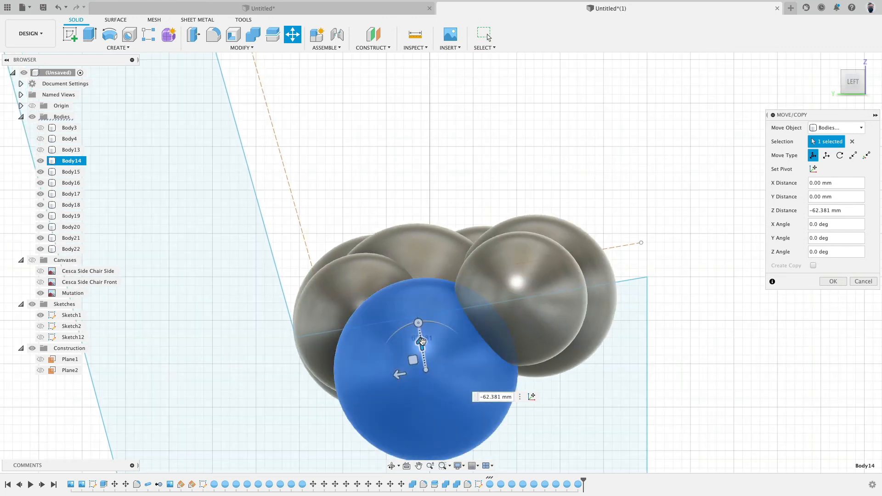
drag(421, 340, 416, 320)
right_click(537, 136)
click(529, 105)
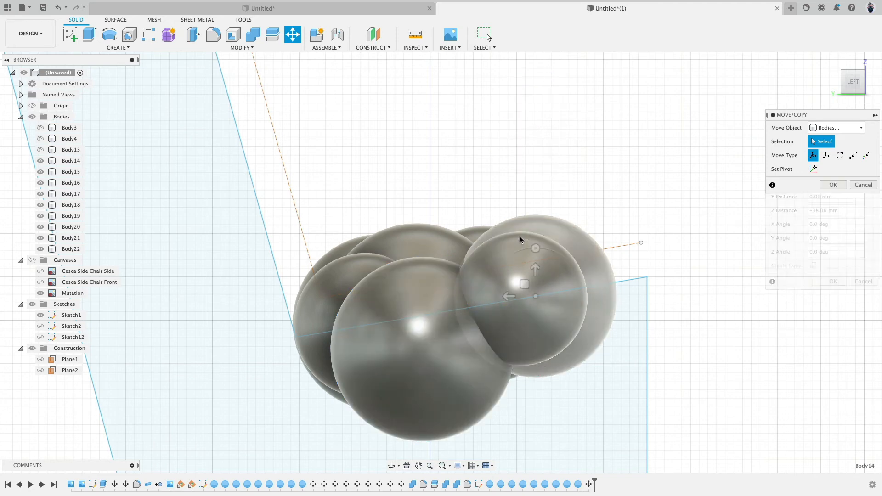
- Tilt the move axis of the front corner sphere Body15 by -9.2° about X and lower the sphere about 11.7 mm
click(520, 251)
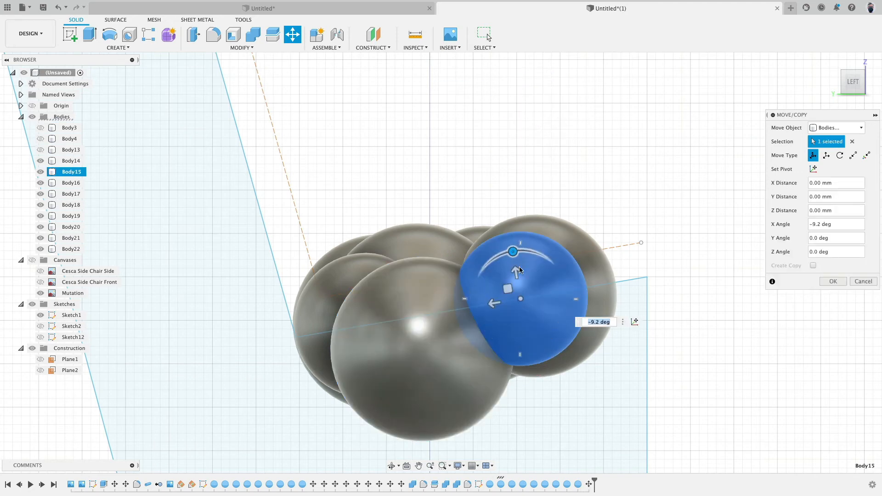
drag(520, 272, 516, 281)
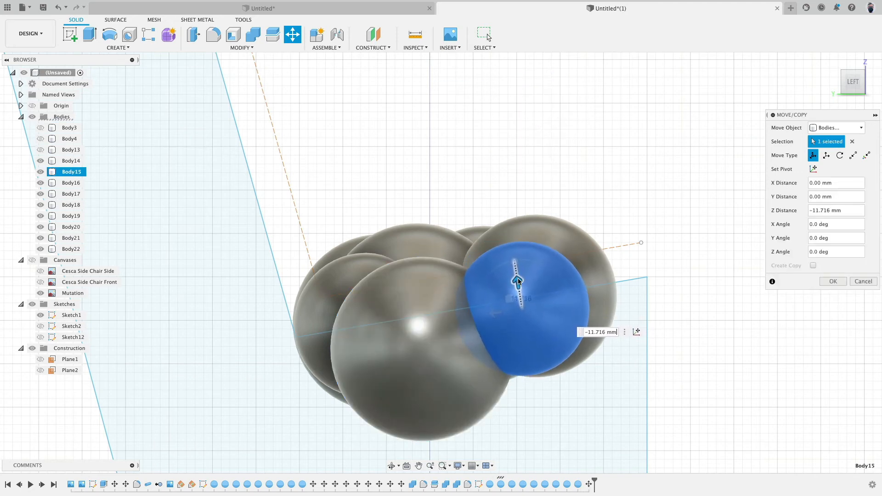
right_click(578, 141)
click(578, 115)
- Tilt the move axis of the front sphere Body17 by -12.4° about X and lower the sphere about 40.5 mm
click(557, 229)
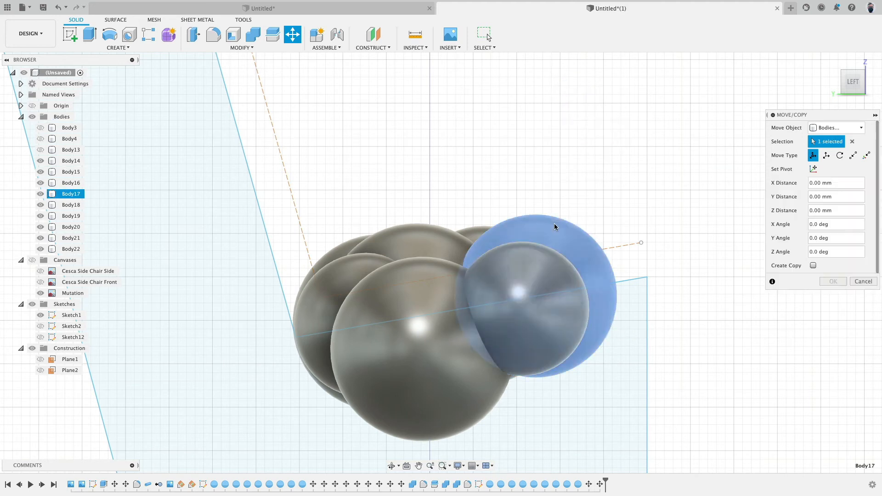
drag(529, 247, 529, 250)
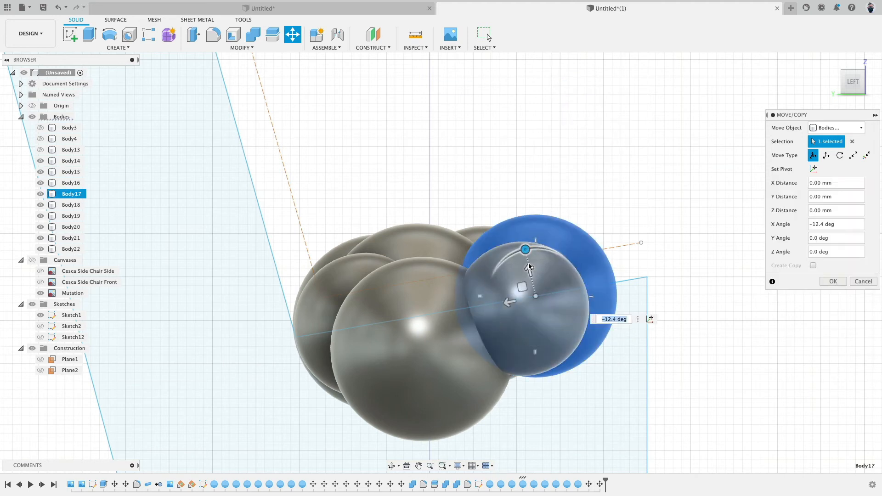
drag(531, 252, 560, 264)
shift+middle_drag(563, 263, 579, 184)
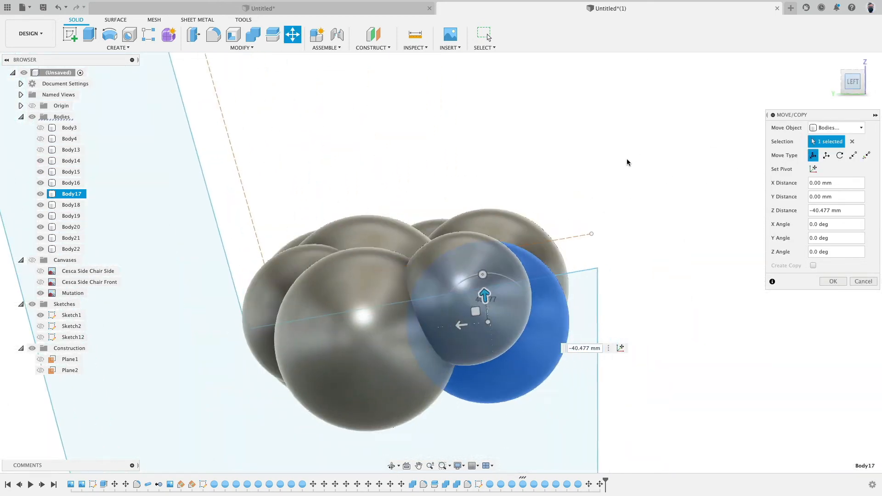
right_click(622, 158)
click(621, 134)
- Lower the neighbouring front sphere Body20 to about the height of Body17
click(516, 221)
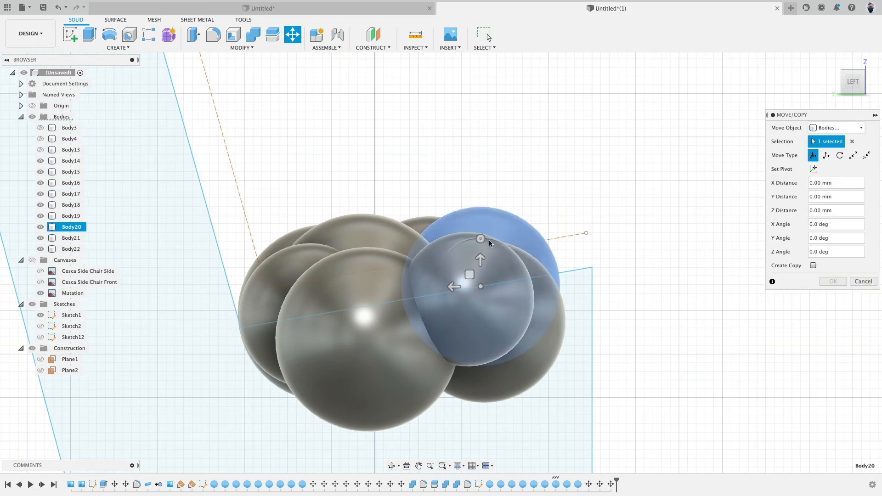
drag(481, 237, 482, 301)
shift+middle_drag(639, 172, 404, 178)
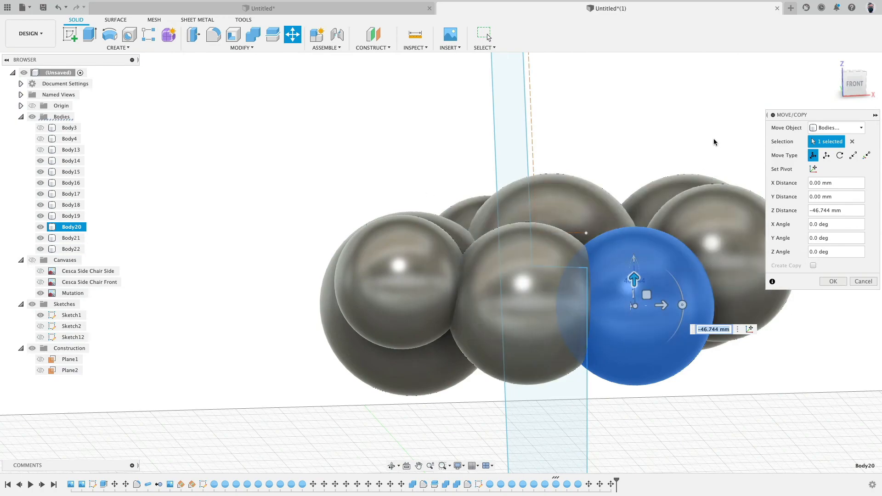
shift+middle_drag(721, 141, 609, 142)
click(851, 85)
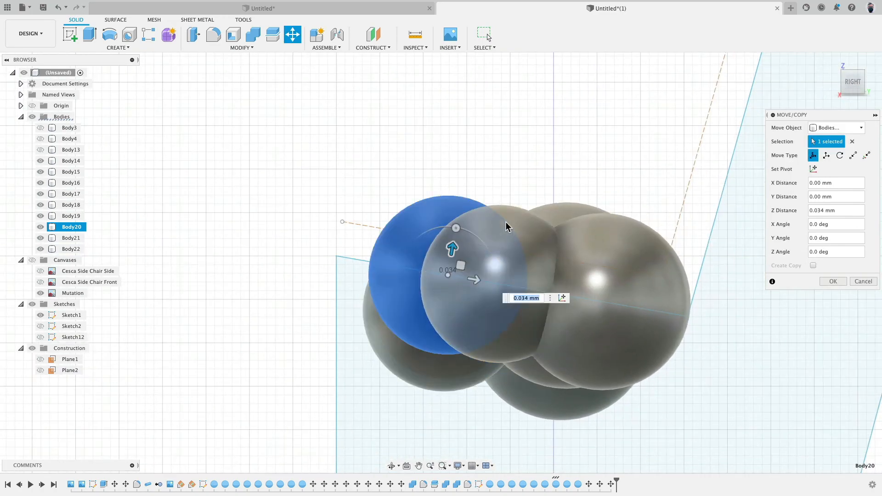
drag(439, 281, 438, 279)
right_click(407, 153)
click(407, 127)
- Tilt the move axis of the side sphere Body22 by -11° about X and lower the sphere about 25.1 mm
click(502, 216)
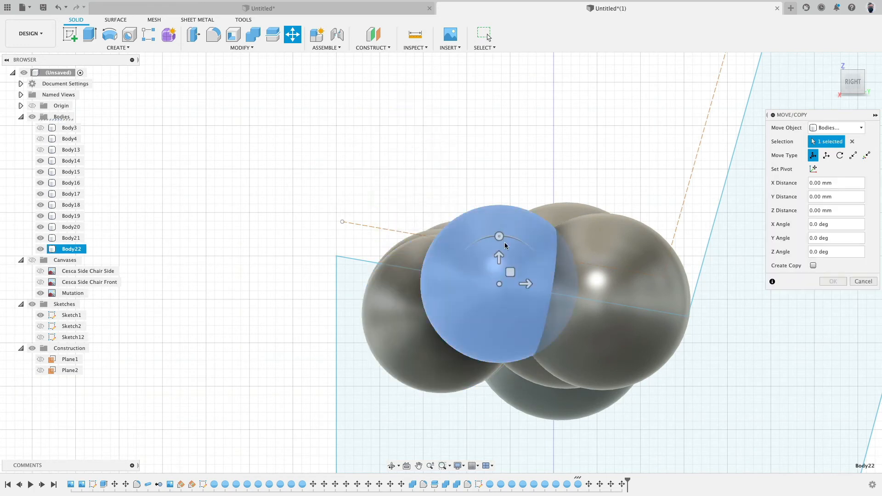
drag(500, 237, 508, 241)
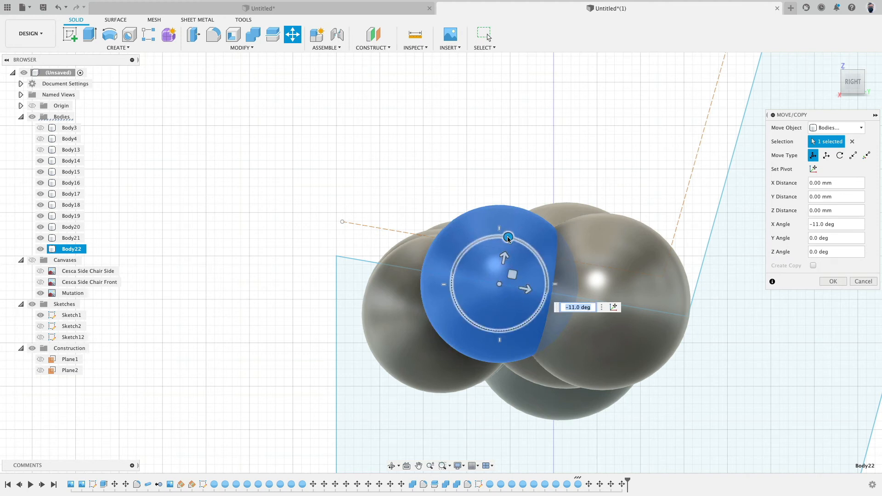
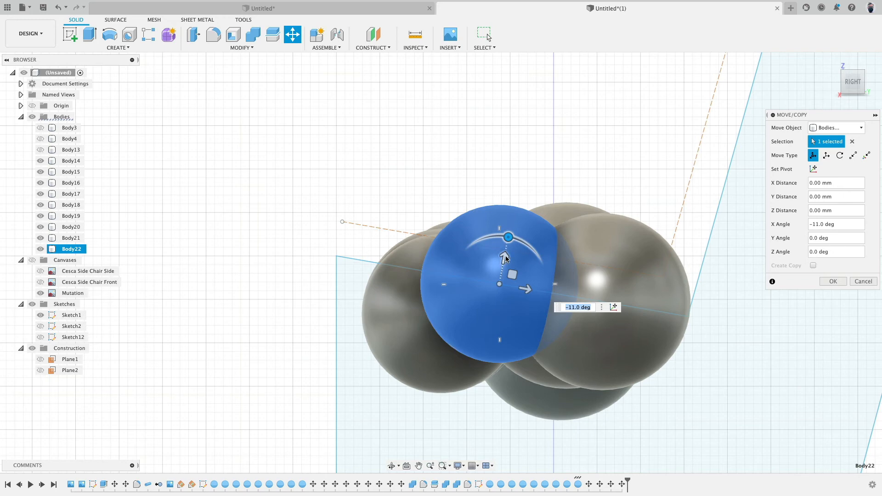
drag(506, 258, 502, 280)
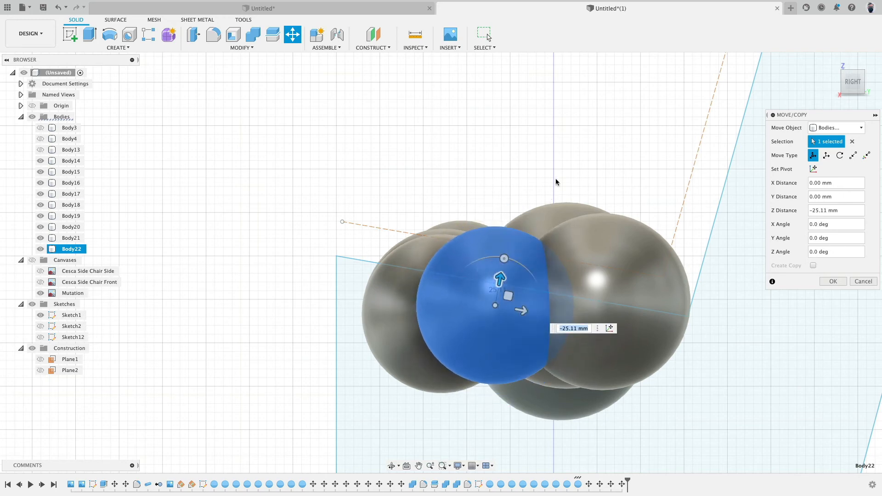
middle_drag(560, 161, 442, 119)
right_click(466, 114)
click(466, 86)
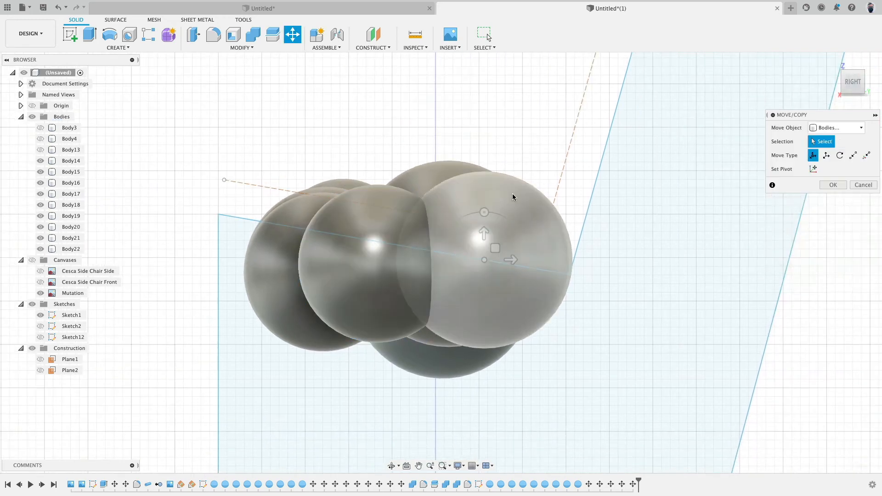
- Lower the central sphere Body18 about 63 mm along an axis tilted square to the seat line
shift+middle_drag(511, 216, 475, 171)
click(383, 211)
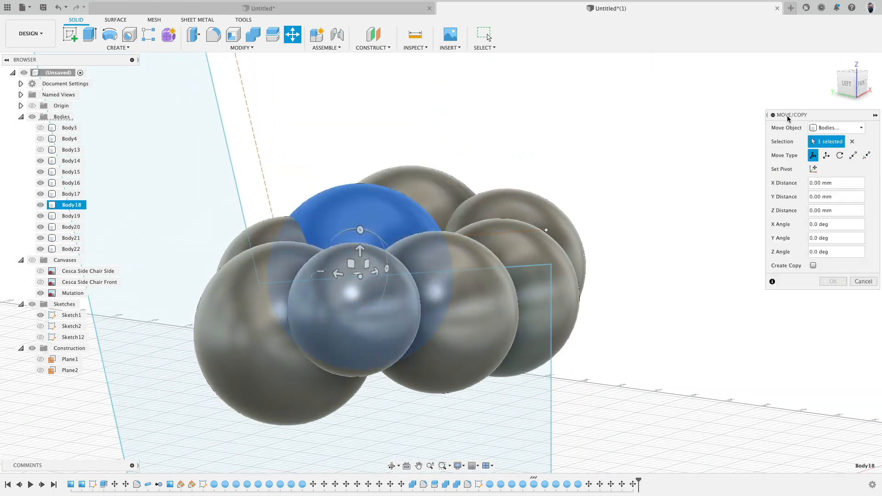
click(842, 87)
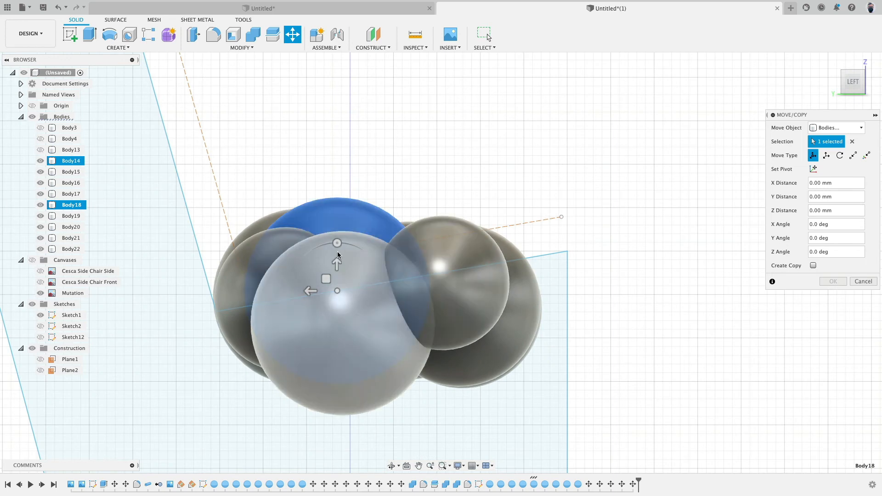
click(337, 244)
drag(337, 244, 347, 313)
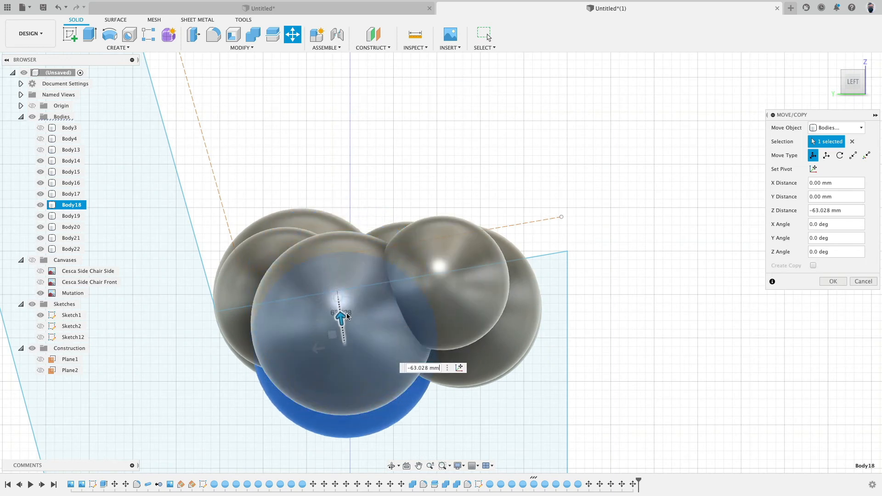
shift+middle_drag(407, 148, 383, 199)
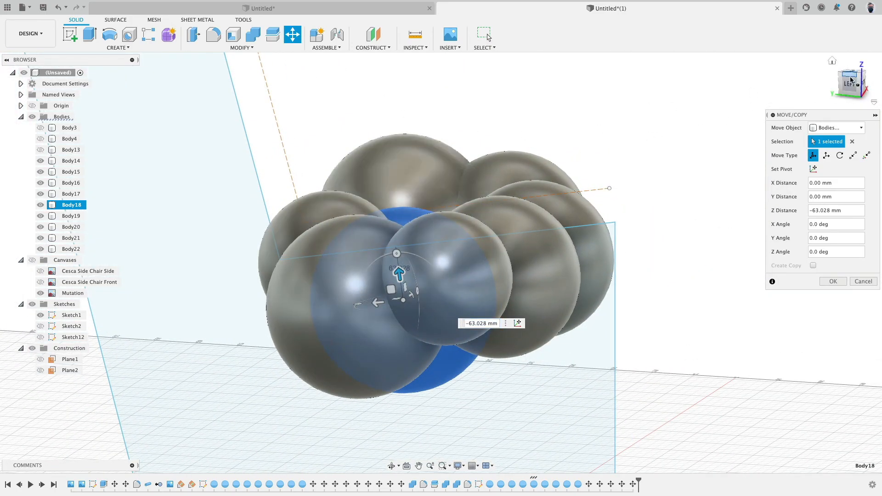
right_click(305, 127)
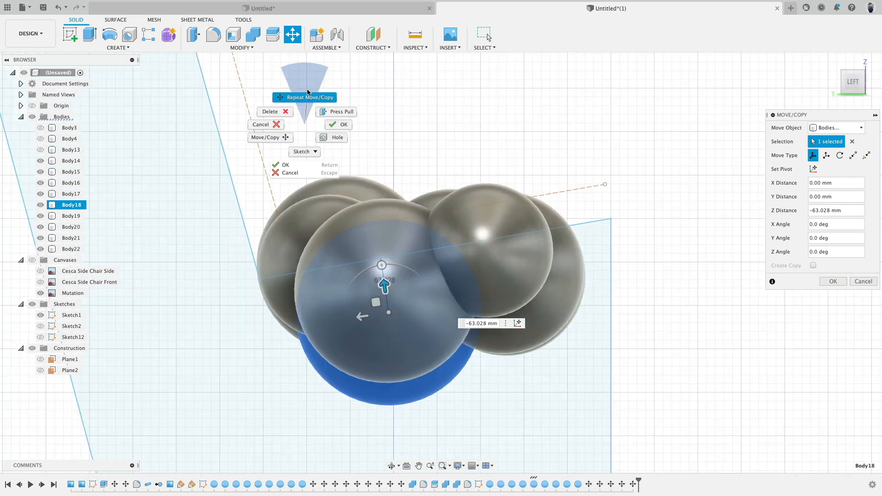
click(310, 95)
- Lower the rear sphere Body16 about 28.1 mm along an axis tilted square to the seat line
click(327, 236)
drag(326, 236, 332, 263)
click(329, 219)
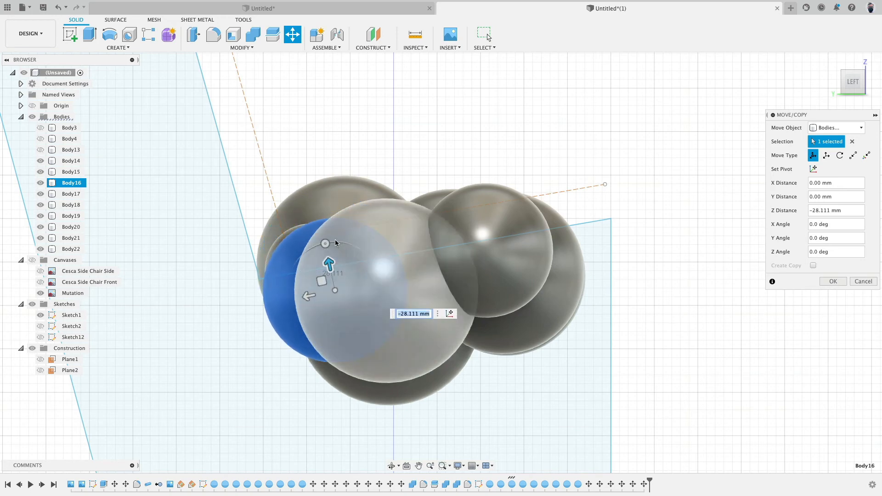
right_click(440, 102)
click(446, 83)
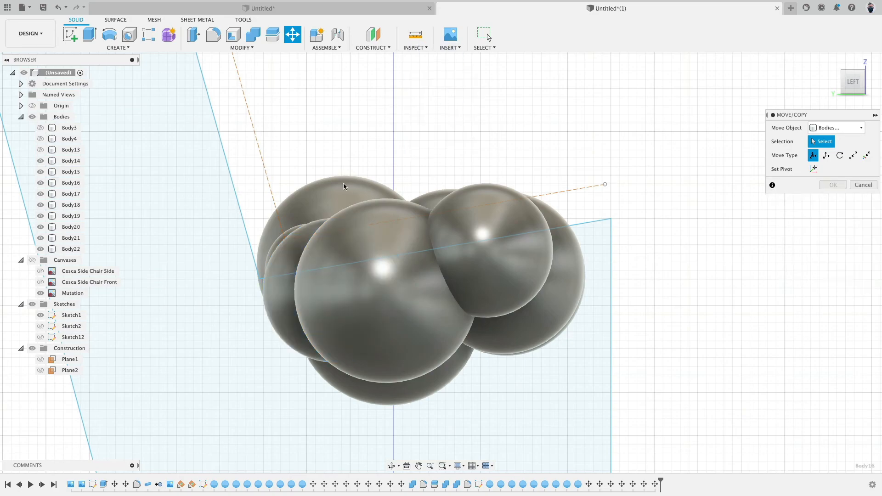
- Tilt the move axis of the large rear sphere Body21 by -12° about X and lower the sphere about 29.1 mm
click(345, 187)
drag(345, 216, 334, 219)
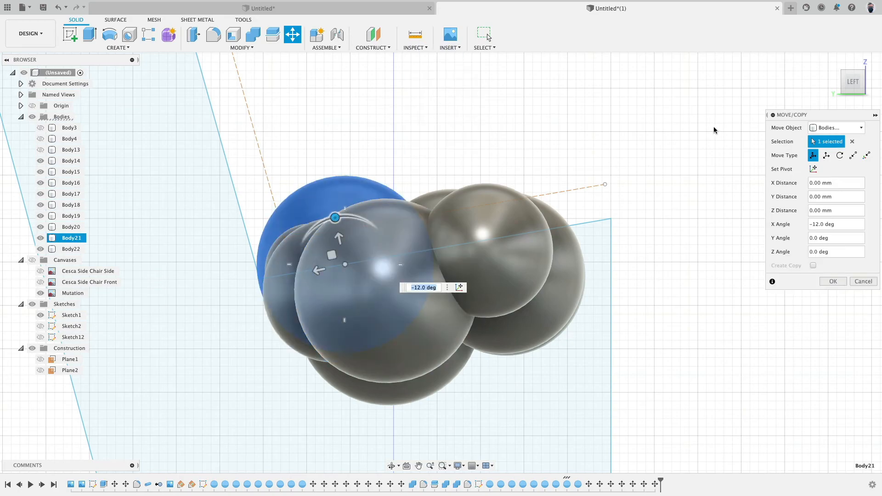
shift+middle_drag(634, 132, 809, 76)
click(845, 84)
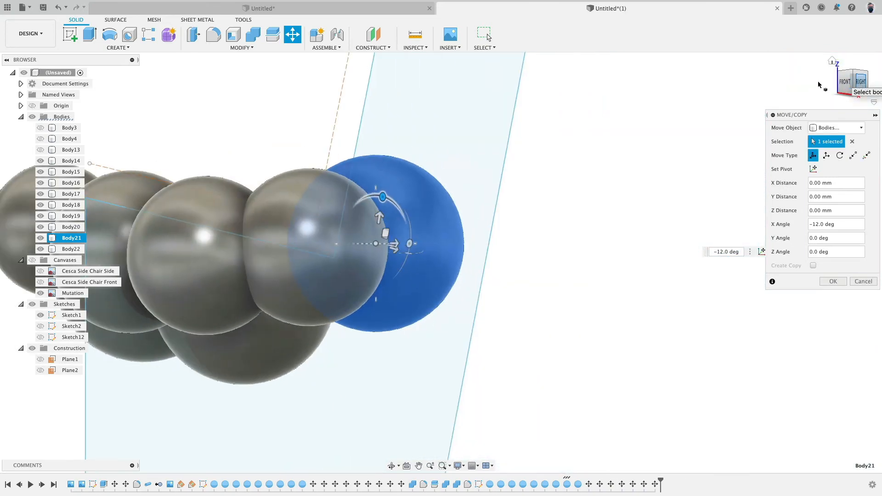
click(862, 81)
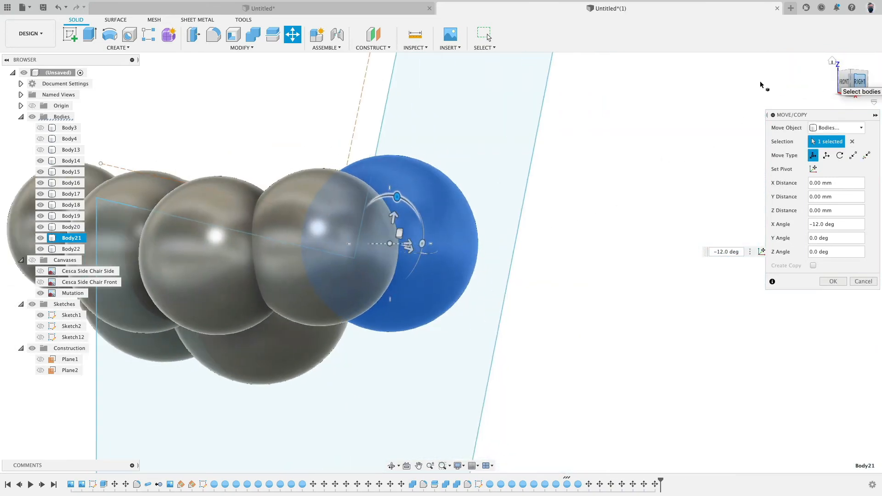
drag(656, 215, 651, 243)
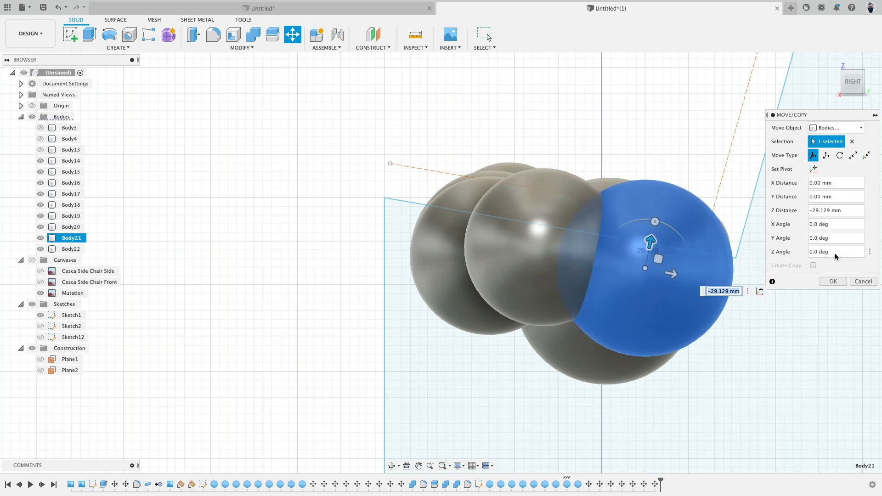
click(833, 281)
- Edit the existing move of the front sphere Body17 to lower it about 4.2 mm further
shift+middle_drag(404, 217, 417, 159)
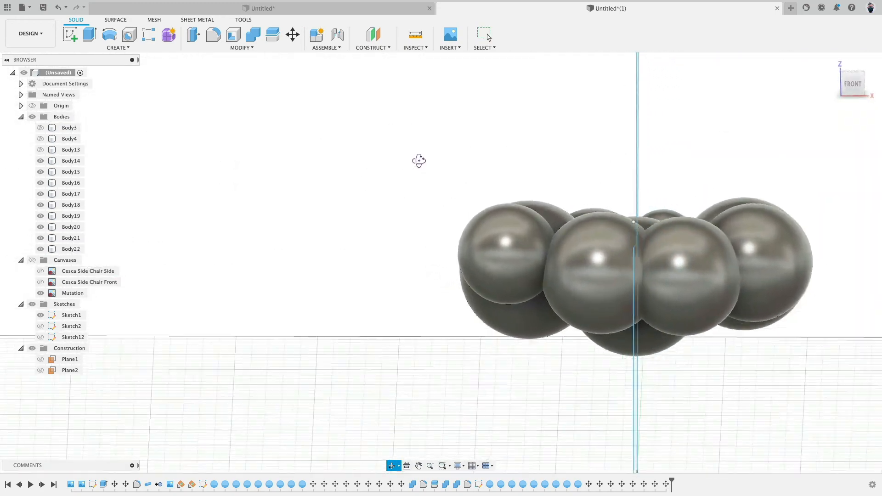
click(575, 258)
click(691, 478)
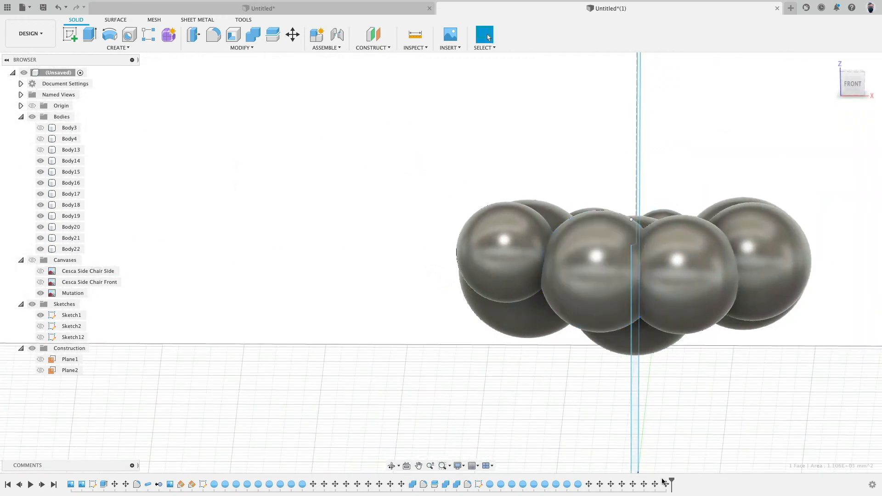
click(644, 483)
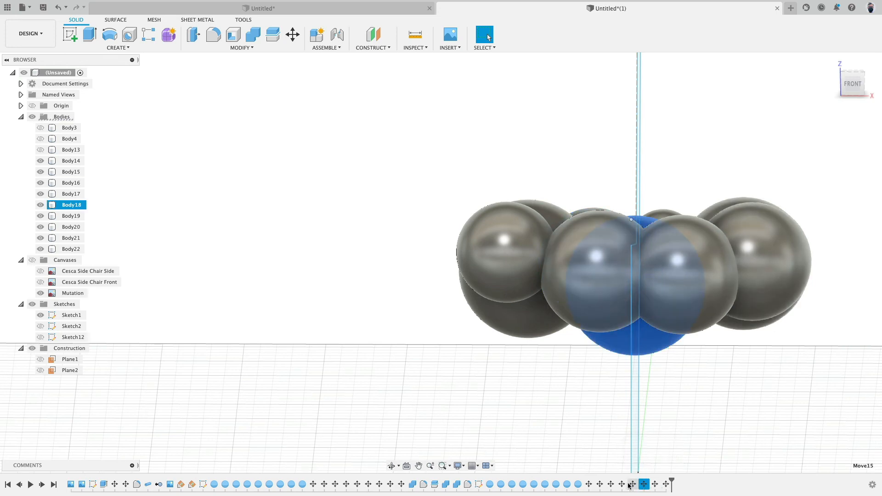
click(611, 484)
right_click(611, 483)
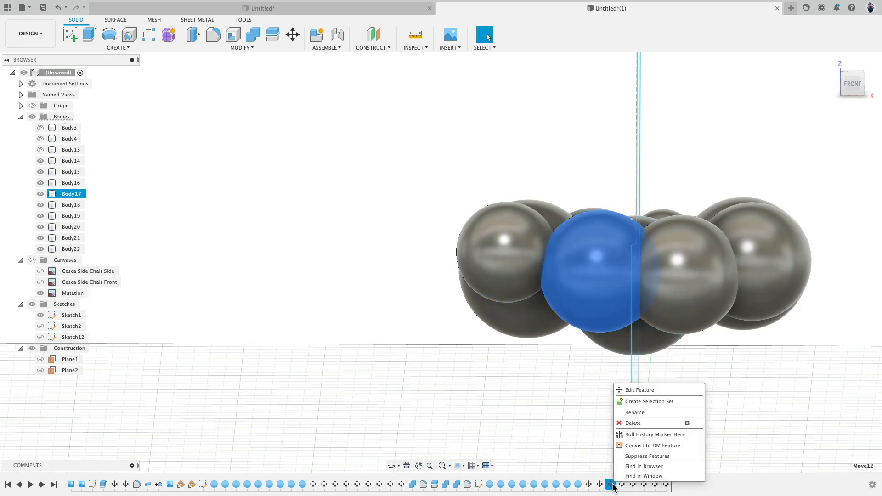
click(639, 392)
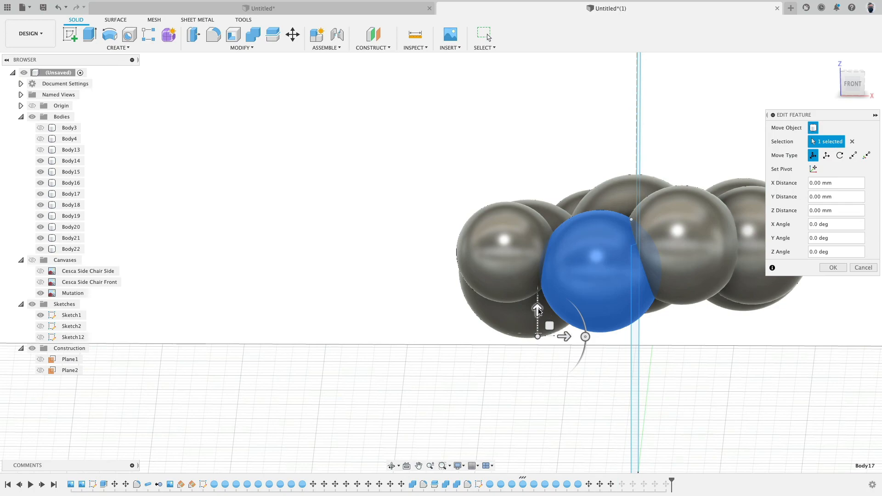
drag(537, 310, 538, 314)
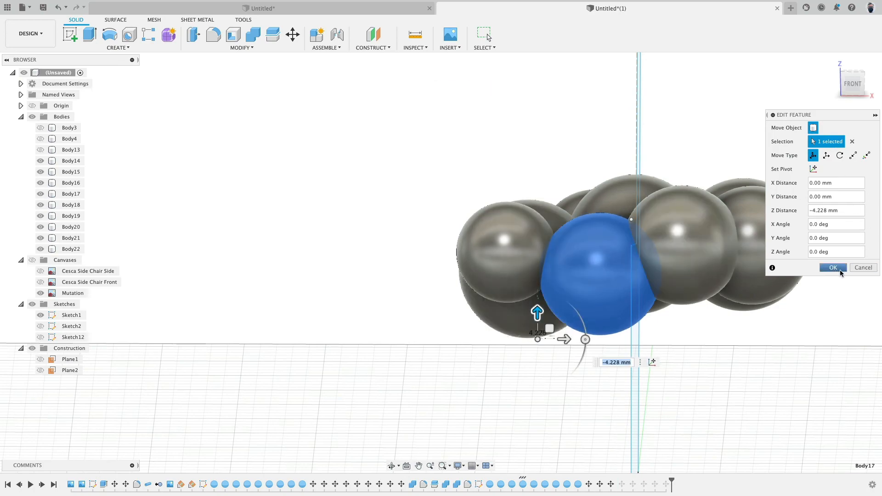
click(840, 269)
- Join all nine seat spheres, Body14 to Body22, into one body with Combine, using Body15 as target and without keeping the tools
shift+middle_drag(404, 278, 299, 201)
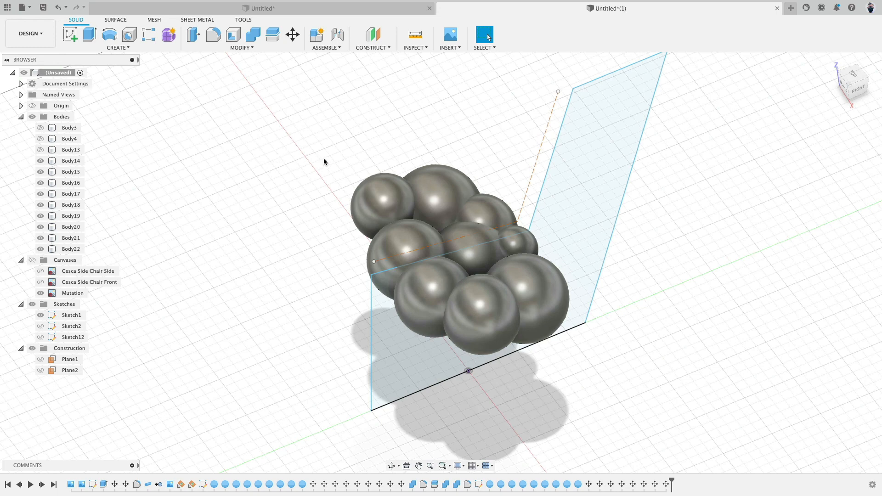
click(253, 34)
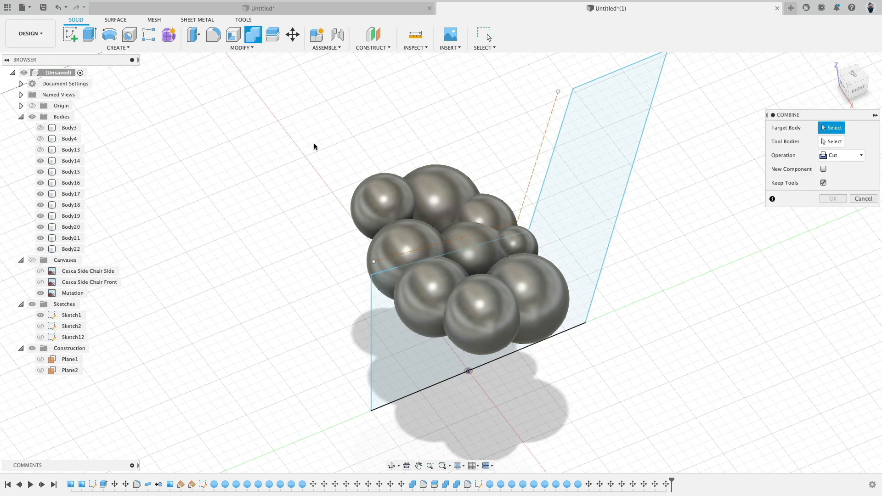
click(833, 155)
click(837, 168)
click(414, 214)
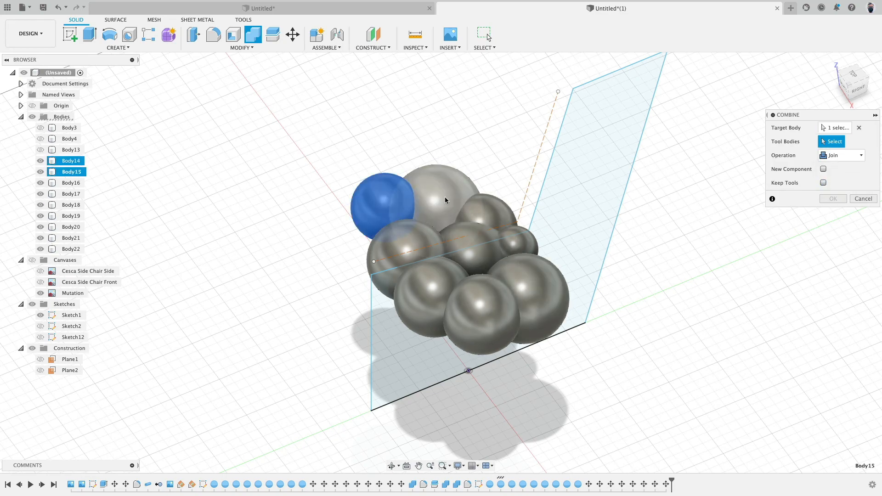
click(445, 197)
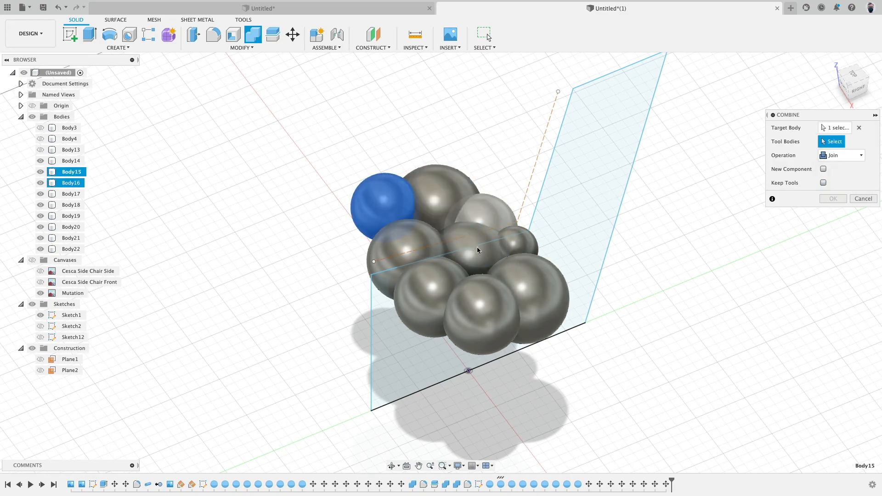
click(391, 258)
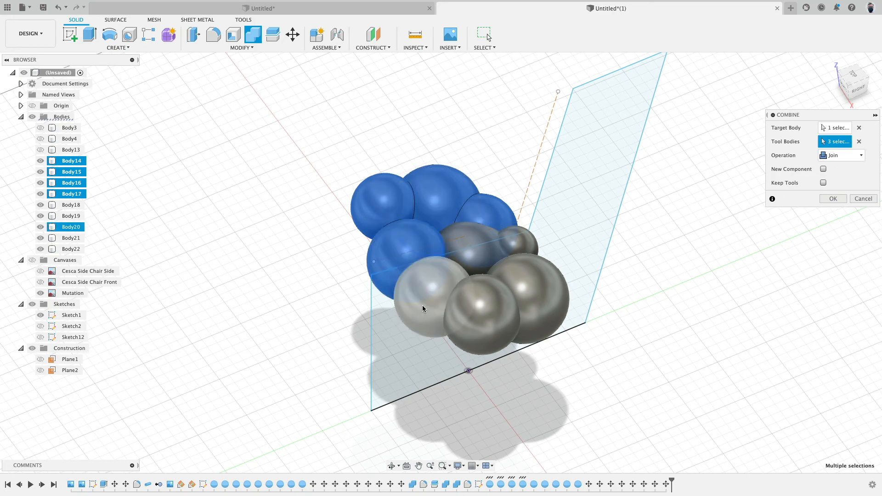
click(424, 304)
click(482, 332)
click(545, 329)
click(526, 244)
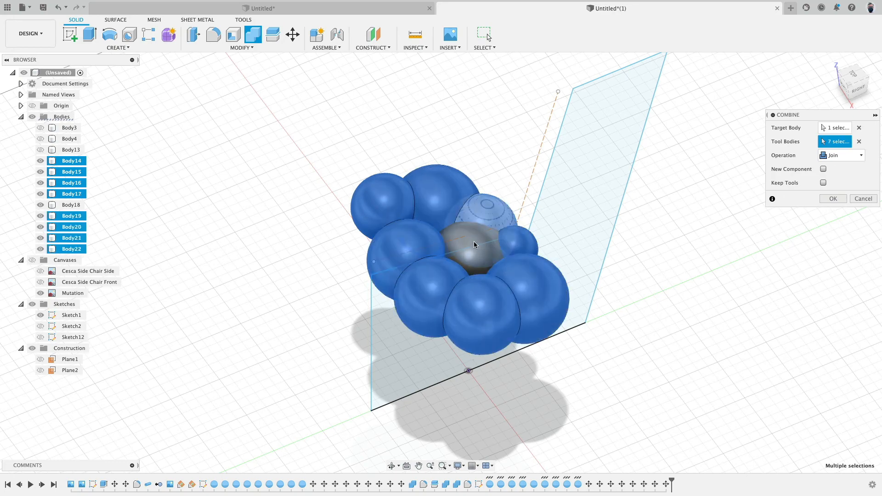
click(473, 243)
click(480, 252)
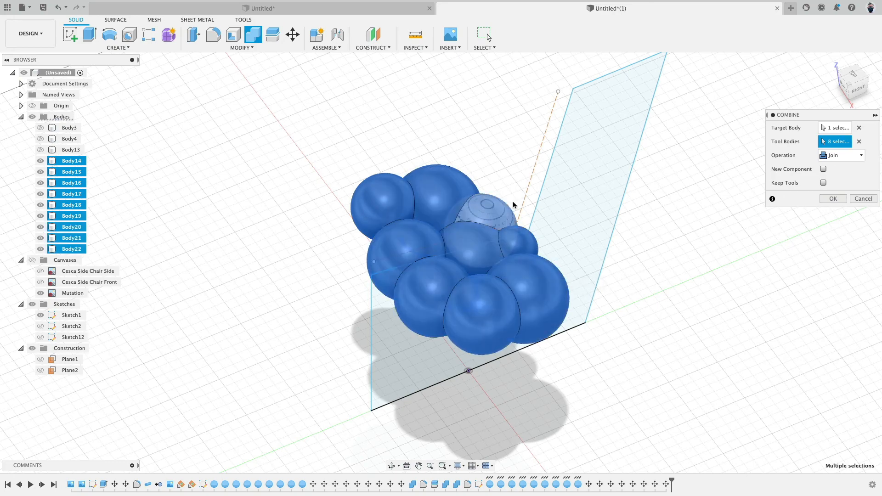
click(510, 206)
key(Return)
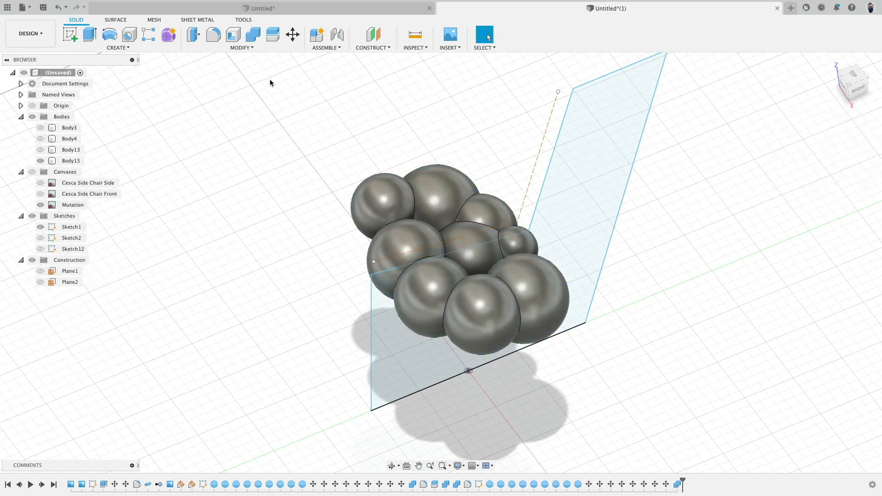
- Try to fillet all edges of the joined seat body with a constant 5 mm radius
click(218, 36)
click(592, 339)
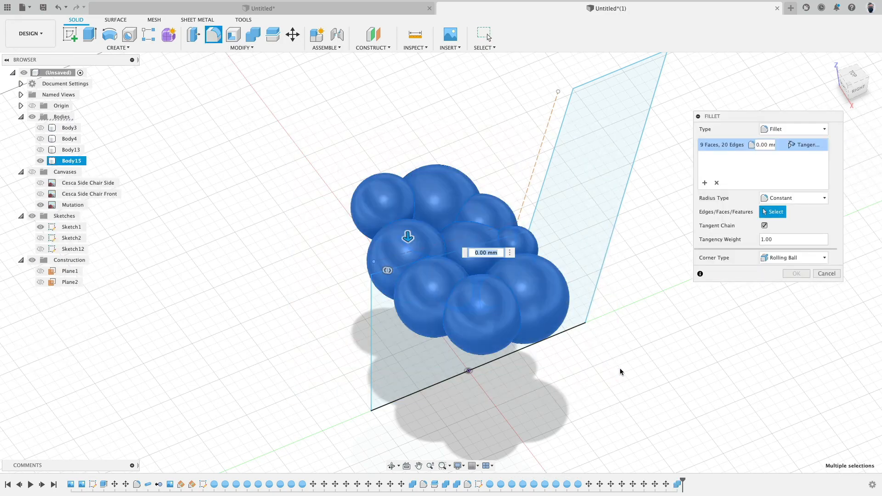
key(Return)
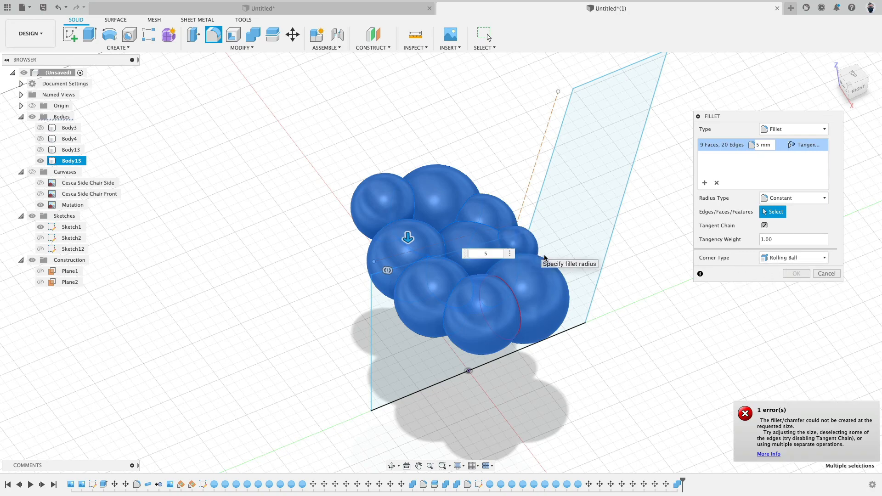
shift+middle_drag(555, 255, 637, 329)
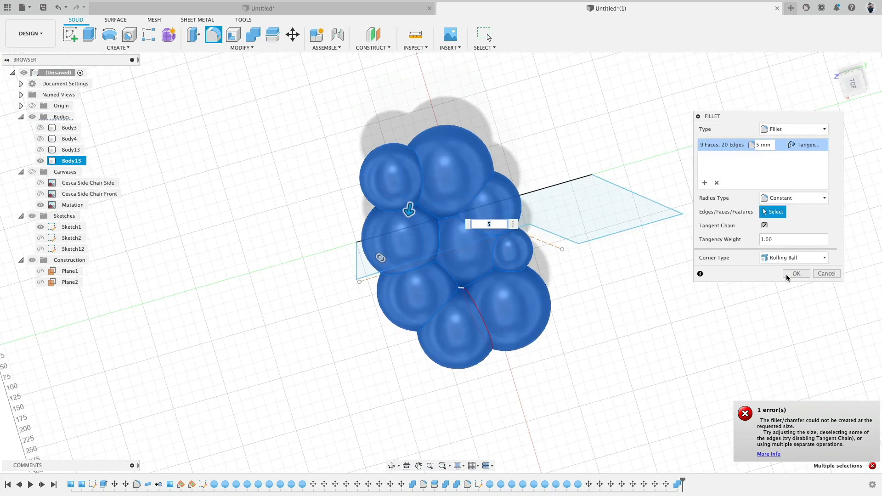
scroll(458, 300, up, 10)
scroll(464, 303, down, 4)
click(826, 275)
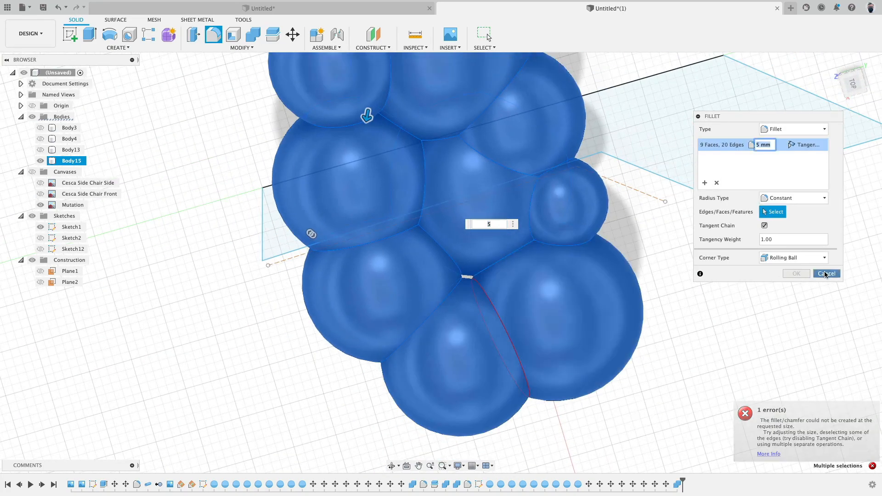
shift+middle_drag(465, 281, 515, 265)
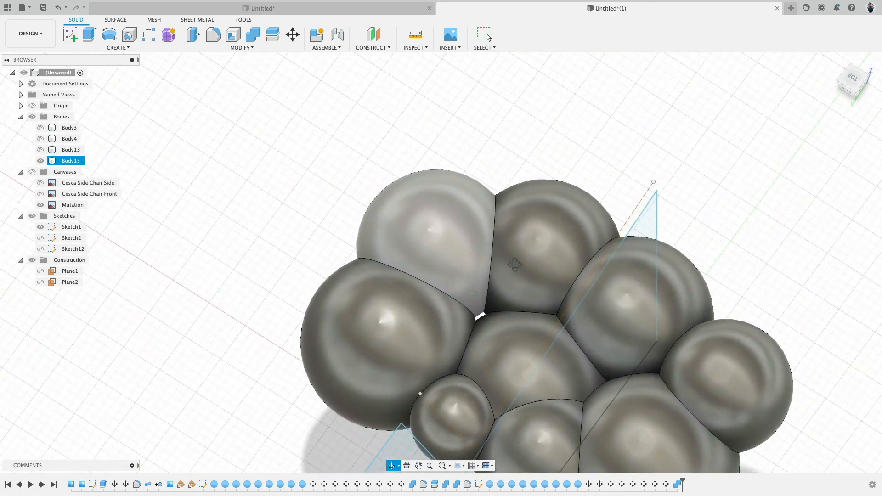
- Edit the existing move of the outer seat sphere Body22 to shift it about 12.2 mm along Y, closing the gap beside it
click(449, 253)
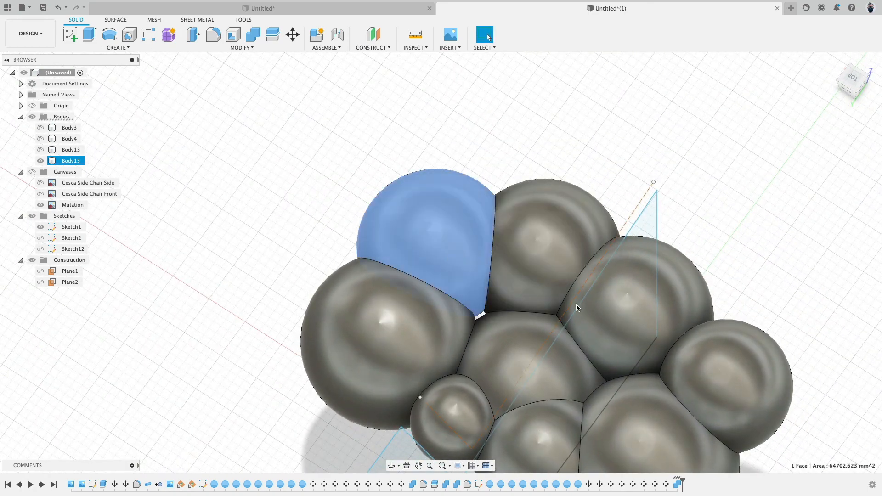
click(666, 482)
click(655, 482)
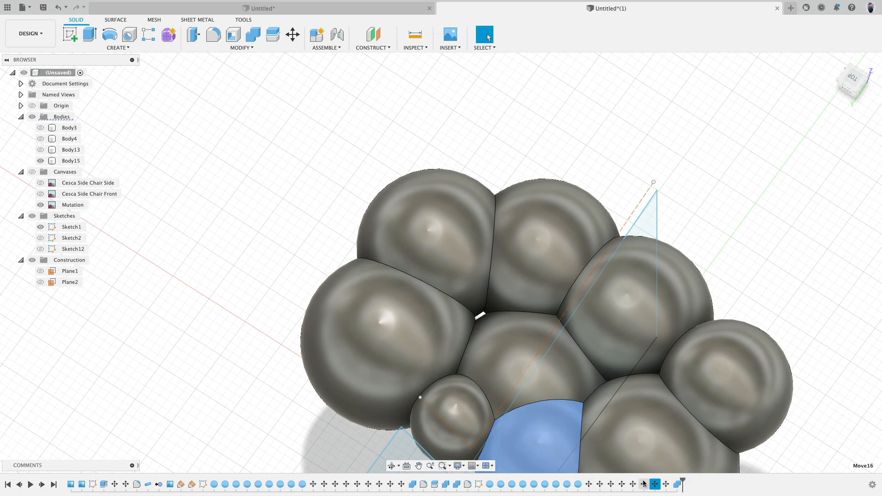
click(644, 483)
click(632, 484)
click(622, 484)
click(632, 485)
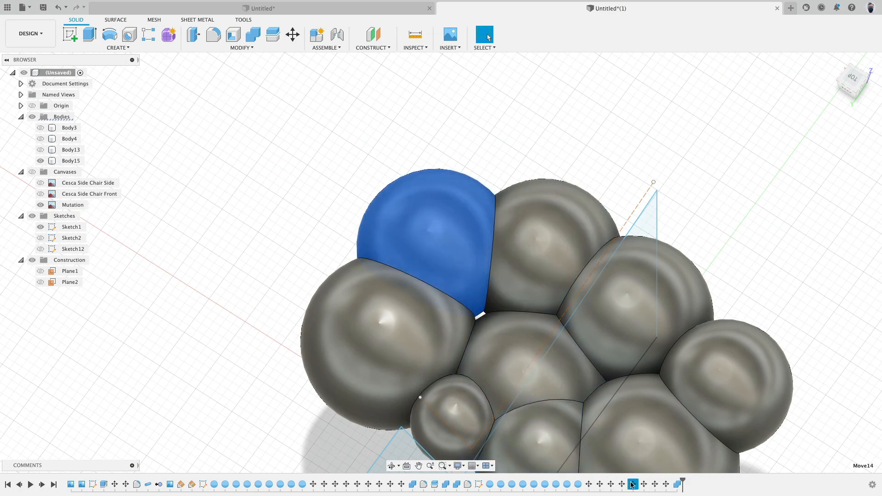
right_click(632, 485)
click(651, 389)
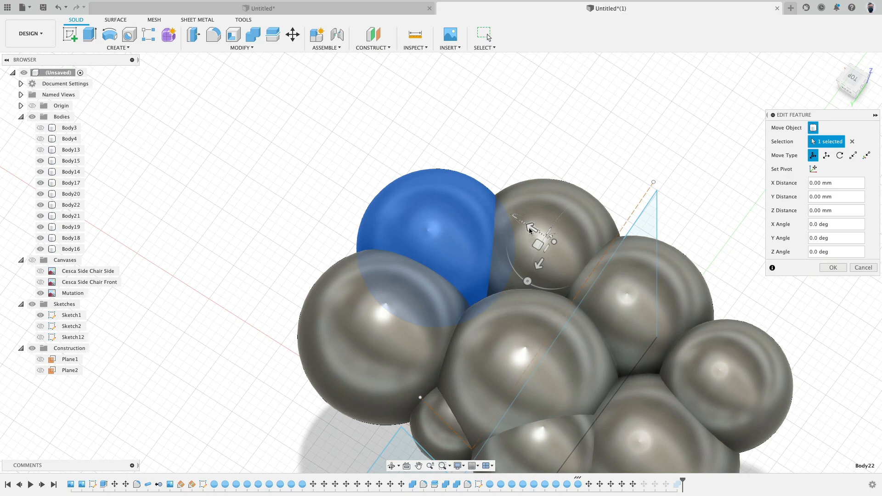
drag(530, 231, 545, 236)
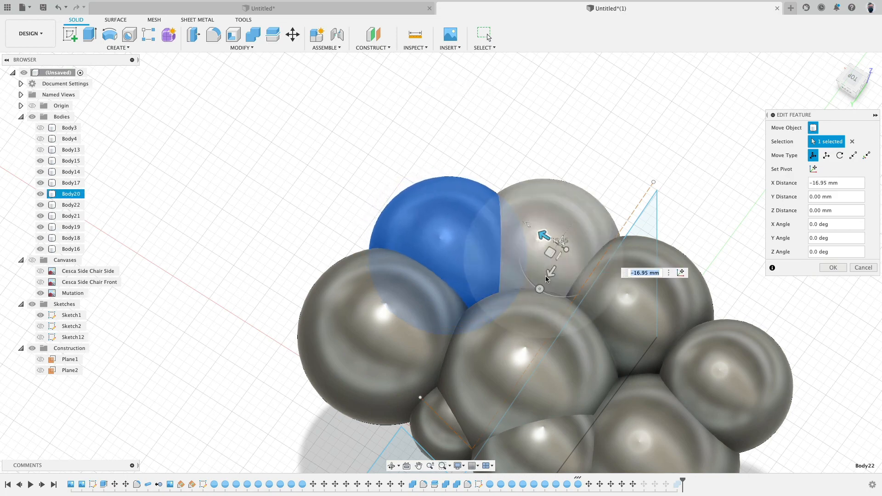
drag(546, 279, 545, 286)
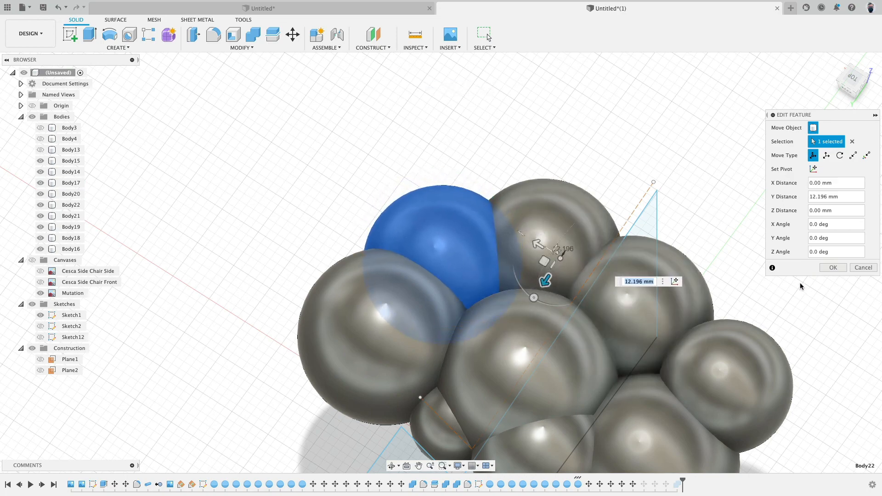
click(833, 268)
- Fillet all edges of the joined seat body Body15 with a constant 5 mm radius
shift+middle_drag(518, 111, 638, 210)
middle_drag(289, 204, 228, 256)
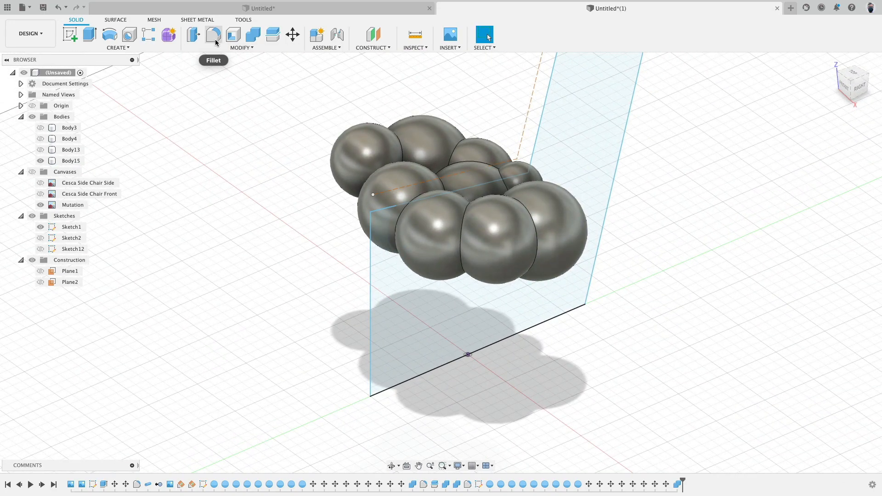
click(214, 35)
drag(288, 89, 647, 347)
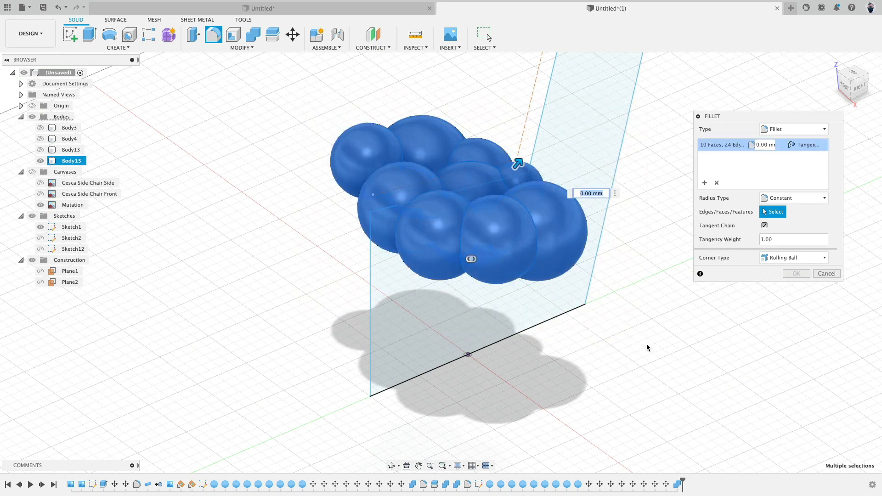
text(2)
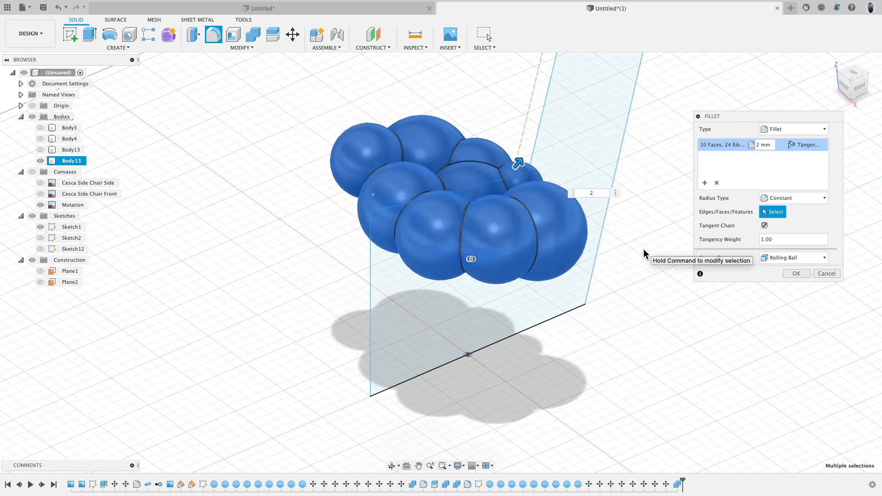
text(5)
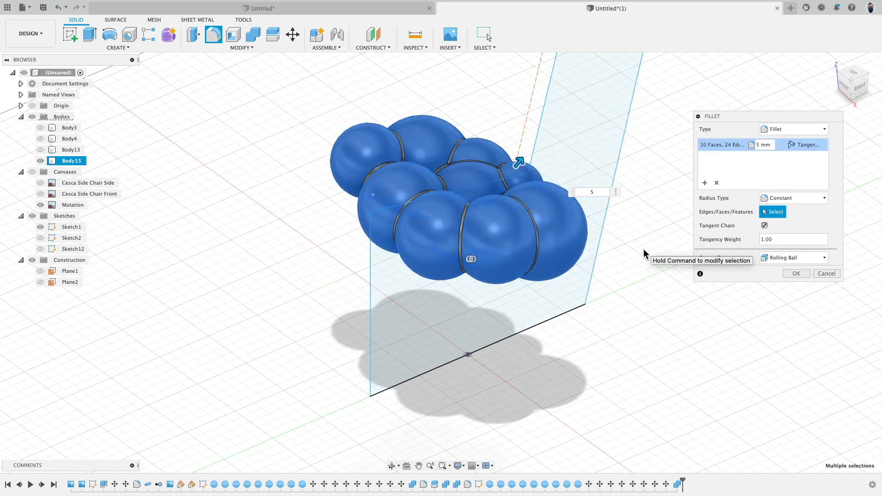
shift+middle_drag(627, 247, 624, 274)
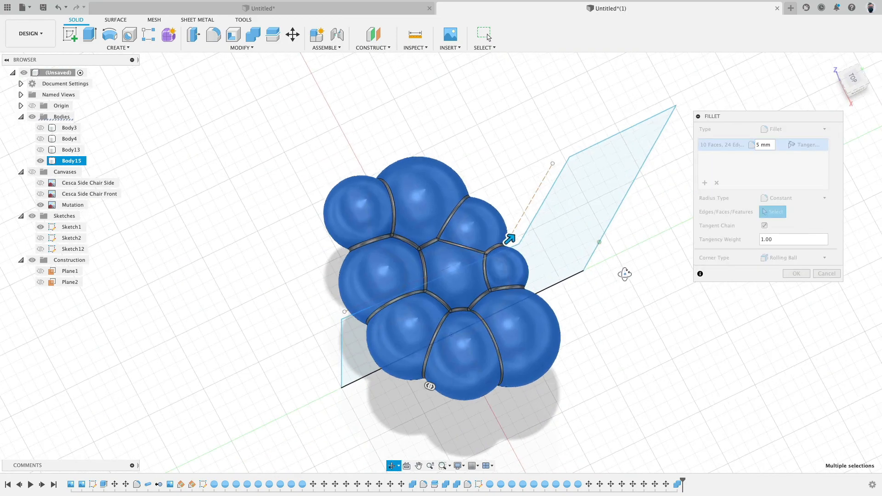
click(797, 273)
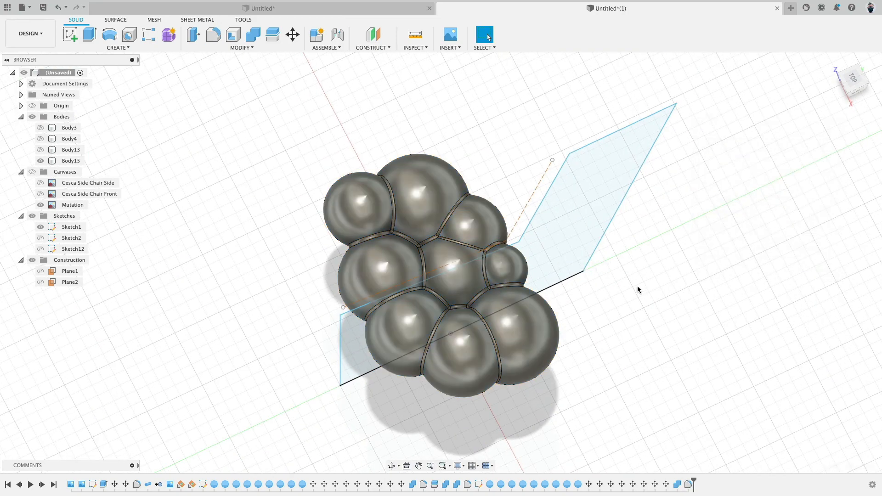
- Show the tubular frame Body3 and cut it out of the seat body Body15 with Combine, keeping the tool body
shift+middle_drag(161, 197, 160, 173)
click(41, 130)
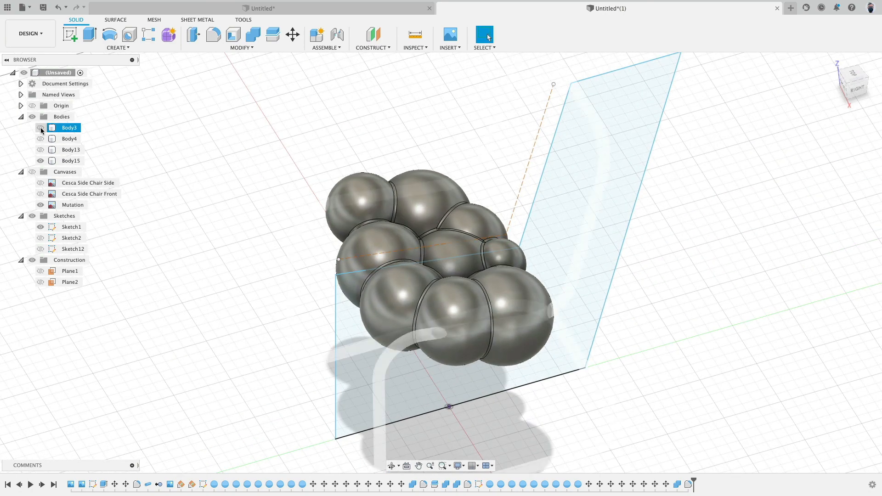
click(41, 128)
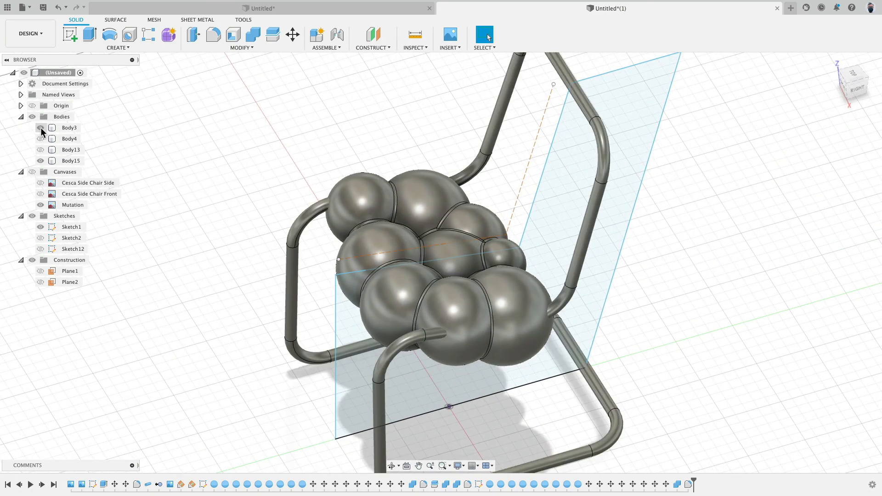
click(255, 39)
click(43, 162)
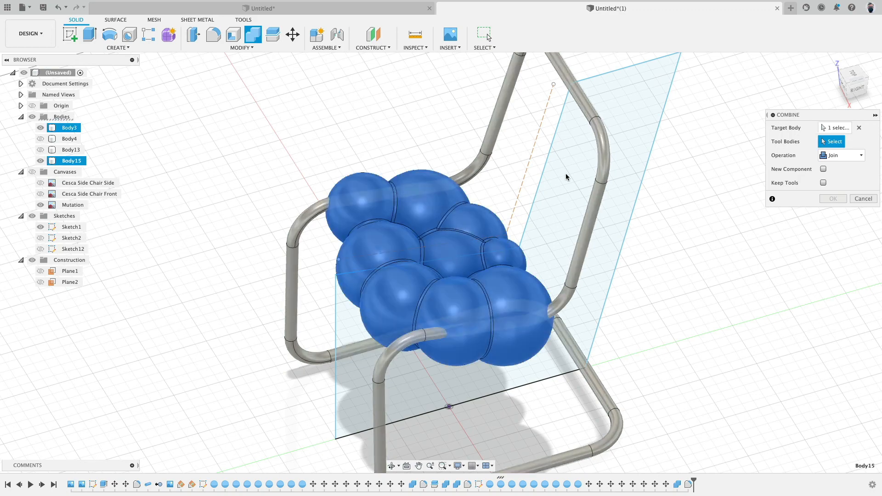
click(840, 156)
click(837, 173)
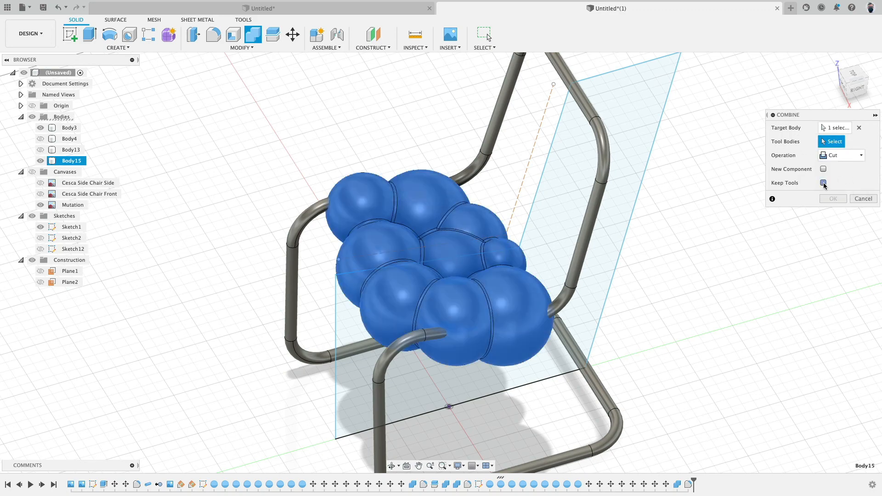
click(586, 218)
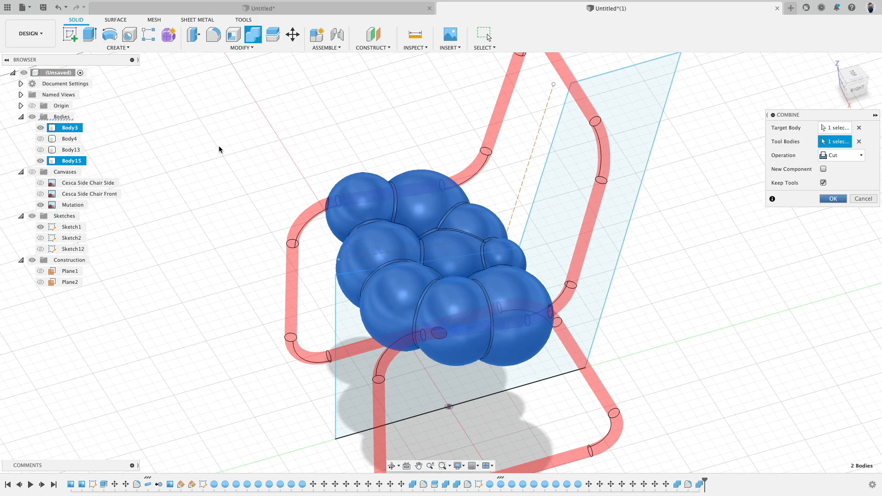
key(Return)
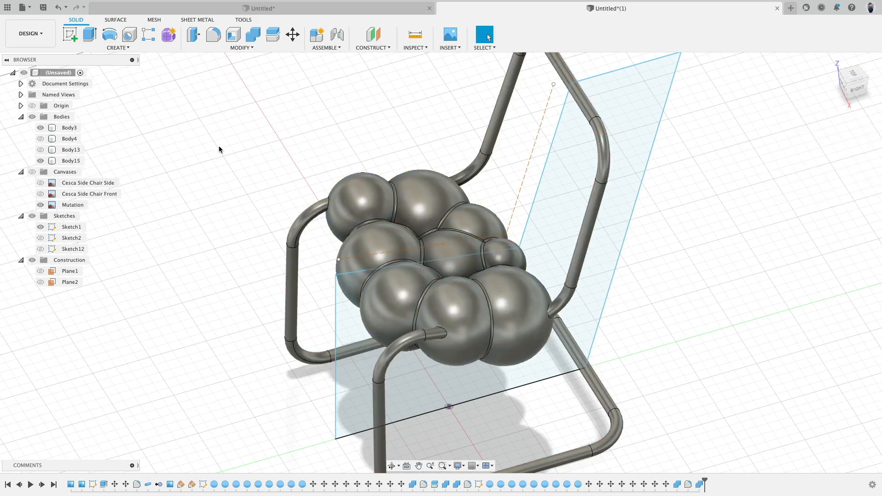
- Hide the frame and fillet the edges of the four tube holes in the seat body with a 5 mm radius
click(41, 128)
shift+middle_drag(216, 173, 367, 168)
click(207, 38)
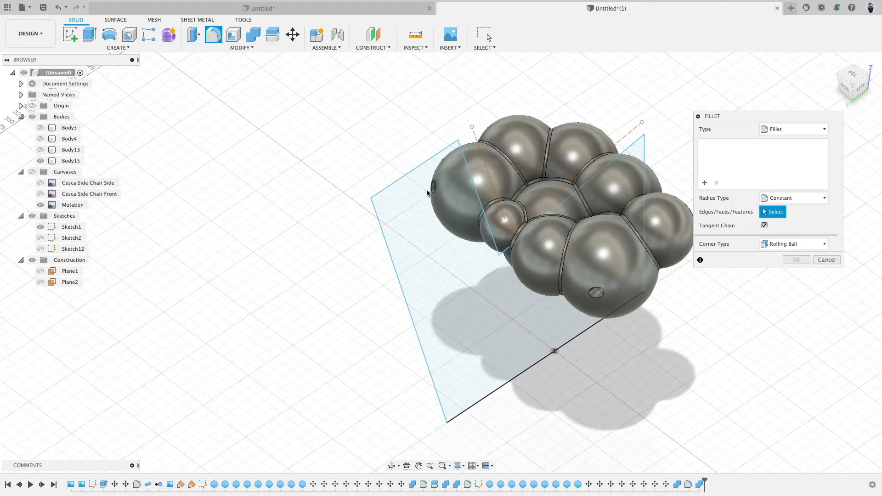
click(435, 193)
shift+middle_drag(435, 193, 283, 278)
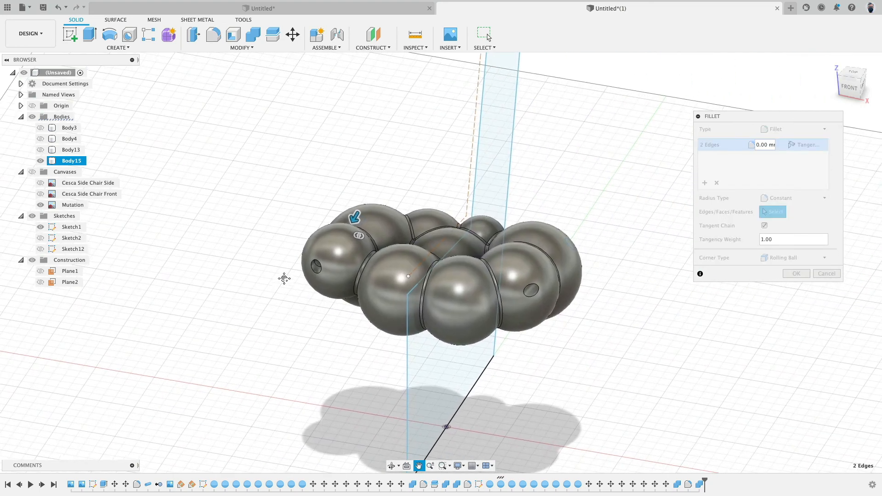
click(320, 271)
click(532, 296)
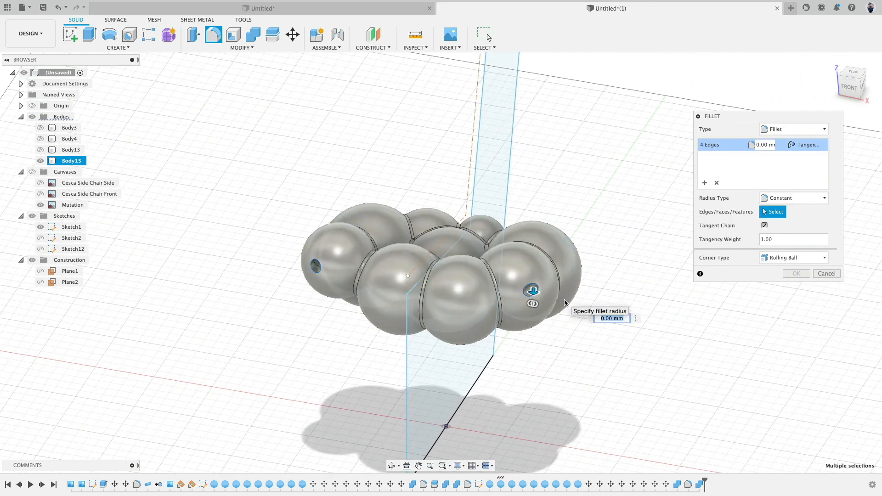
text(5)
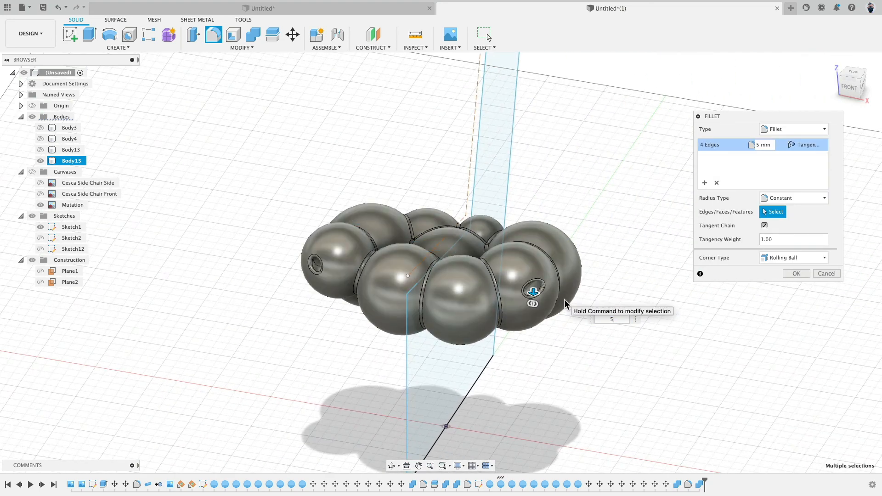
click(795, 274)
- Split the seat body Body15 using the construction plane Plane2 as the splitting tool
shift+middle_drag(627, 244, 548, 295)
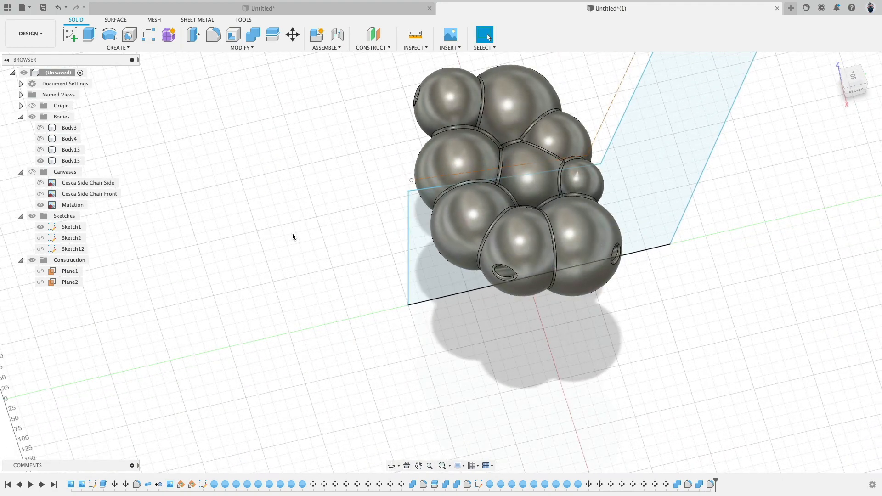
click(489, 125)
click(40, 282)
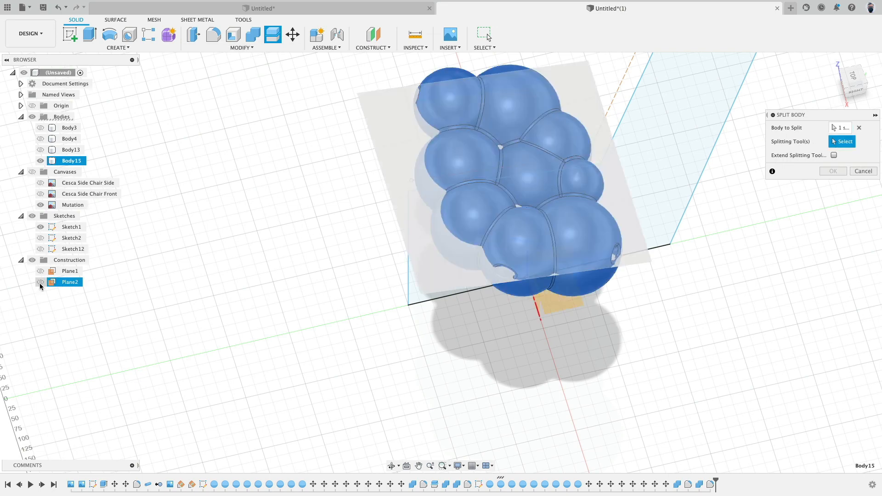
click(69, 282)
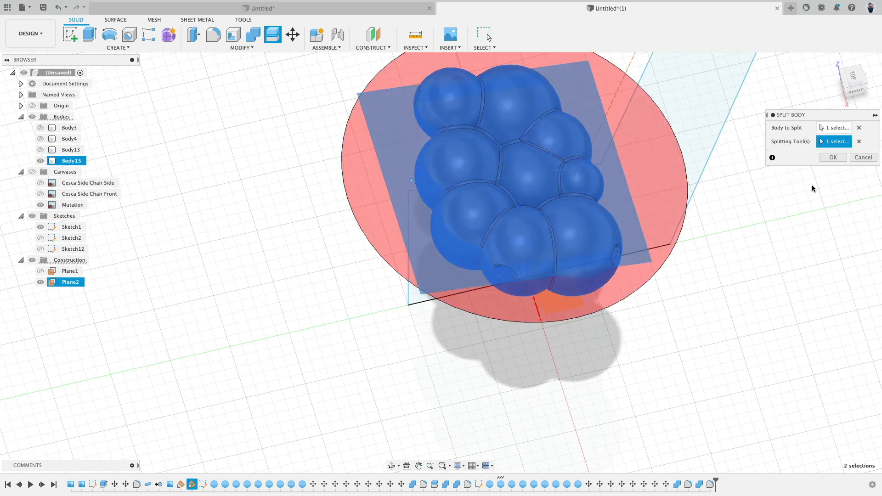
click(832, 158)
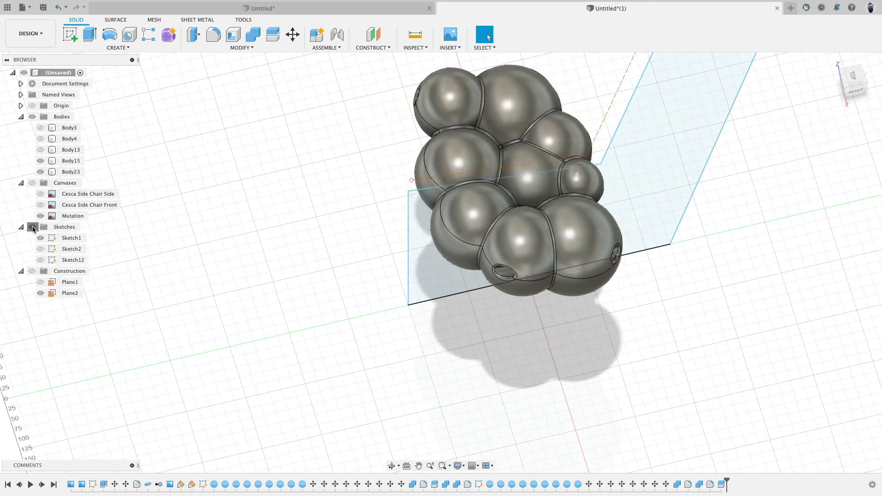
- Hide all sketches and show the frame and backrest bodies Body3, Body4 and Body13 together with the seat
click(32, 227)
click(41, 150)
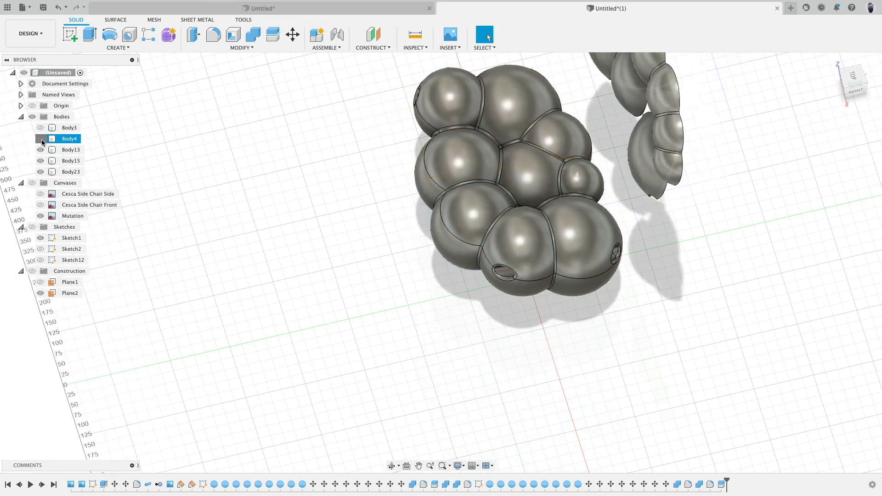
click(41, 138)
click(41, 128)
- Examine the complete chair from several sides and compare it with the other open design, checking the backrest's central gap and upper tube area
shift+middle_drag(288, 324, 330, 332)
scroll(358, 340, down, 5)
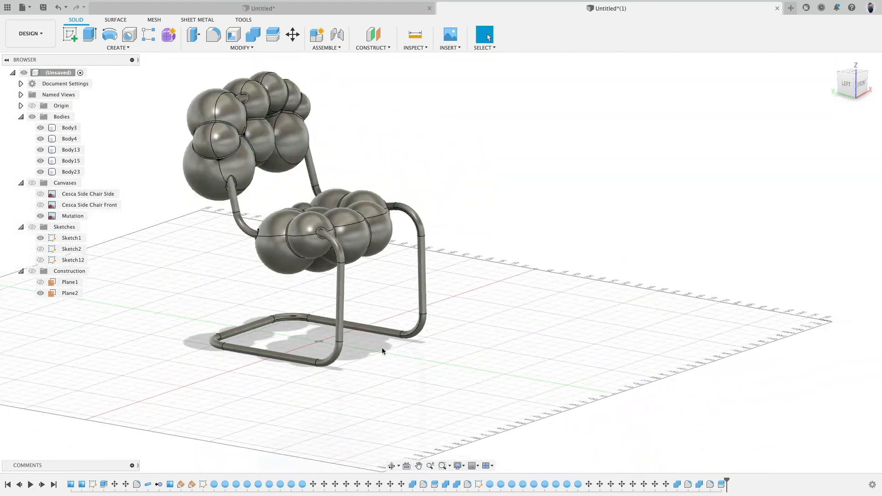
shift+middle_drag(382, 351, 187, 299)
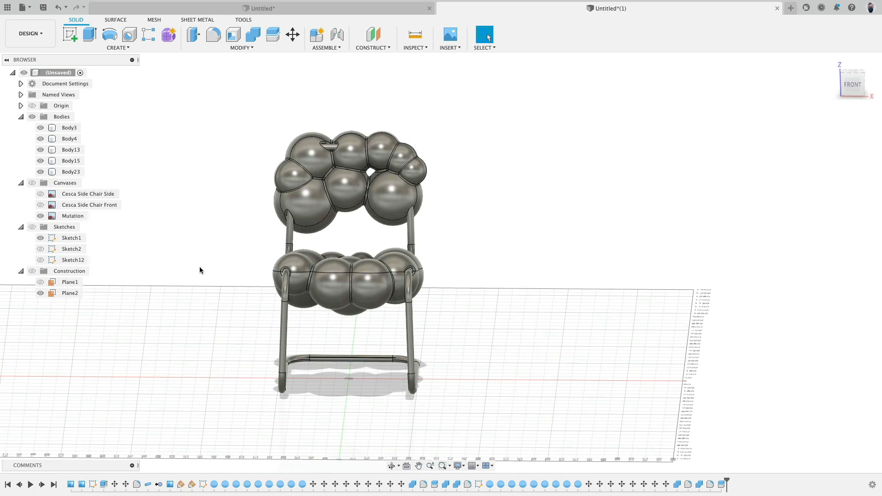
scroll(202, 265, up, 5)
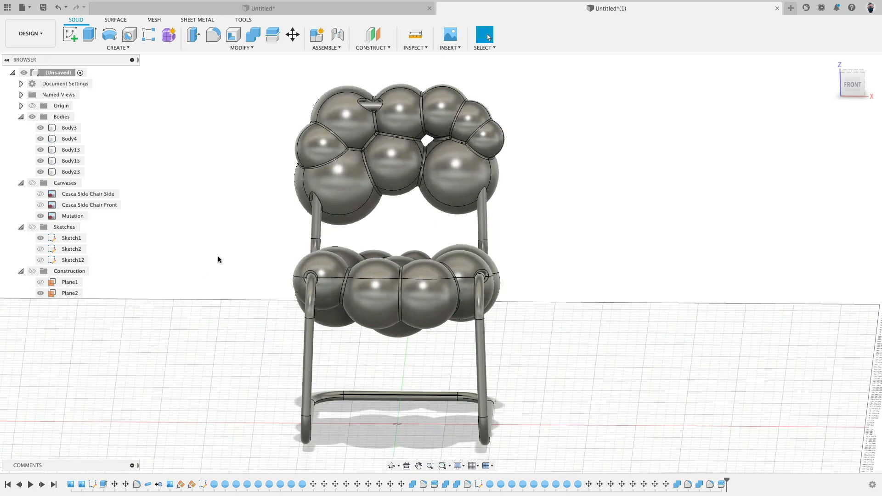
click(289, 10)
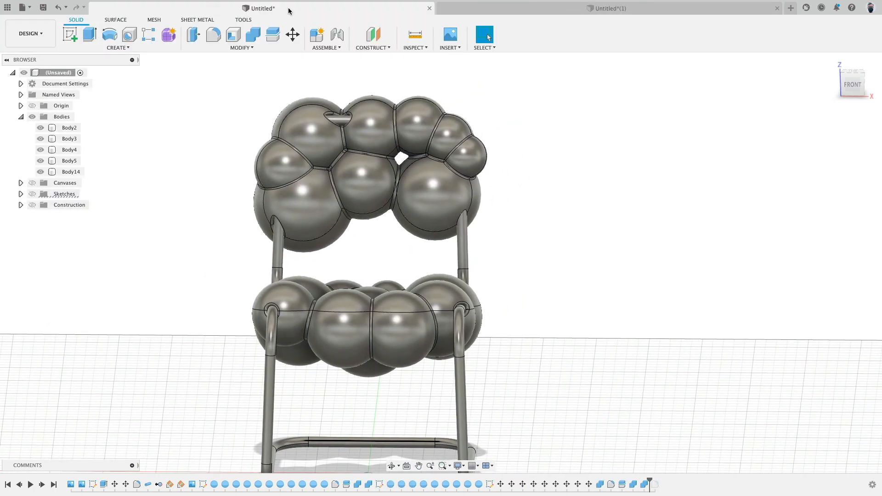
shift+middle_drag(521, 175, 584, 168)
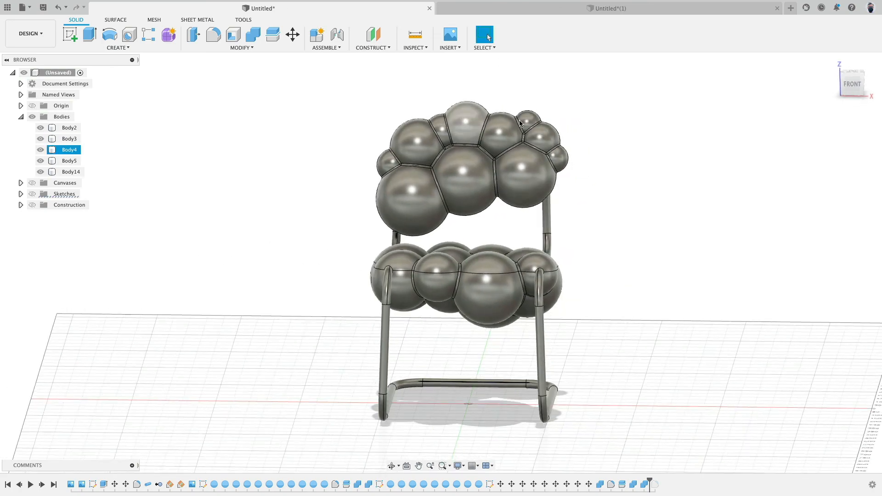
click(521, 10)
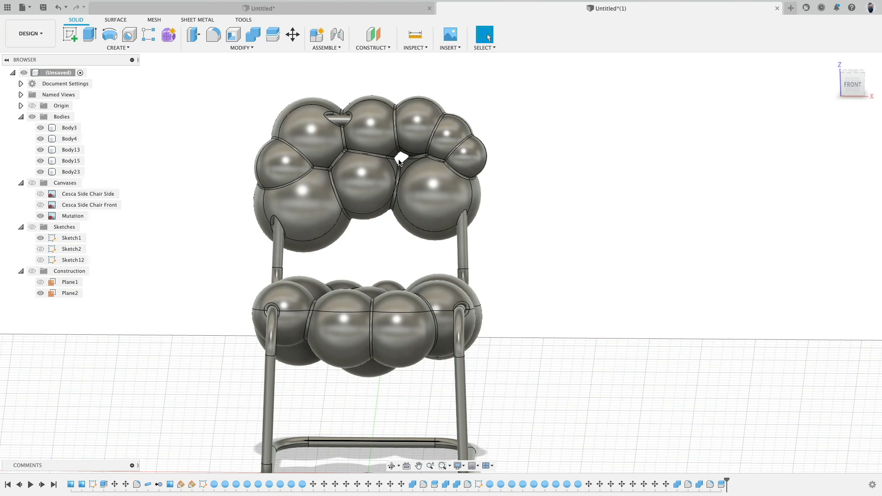
click(400, 159)
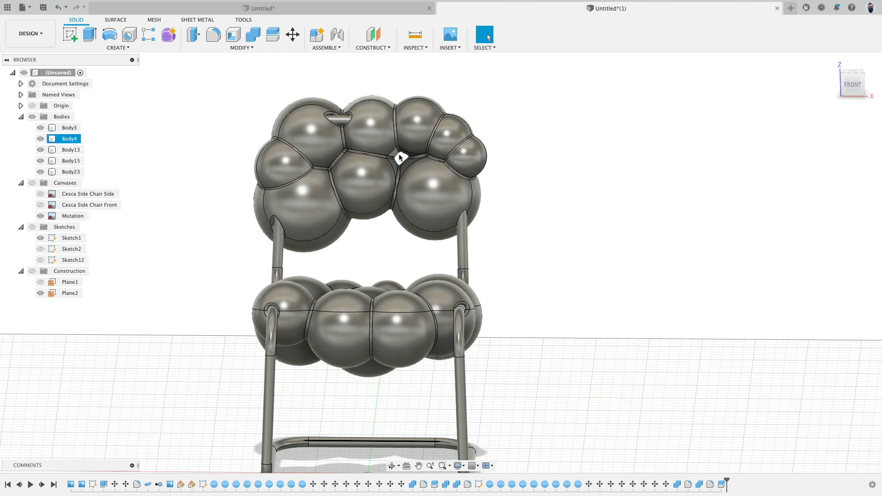
click(335, 121)
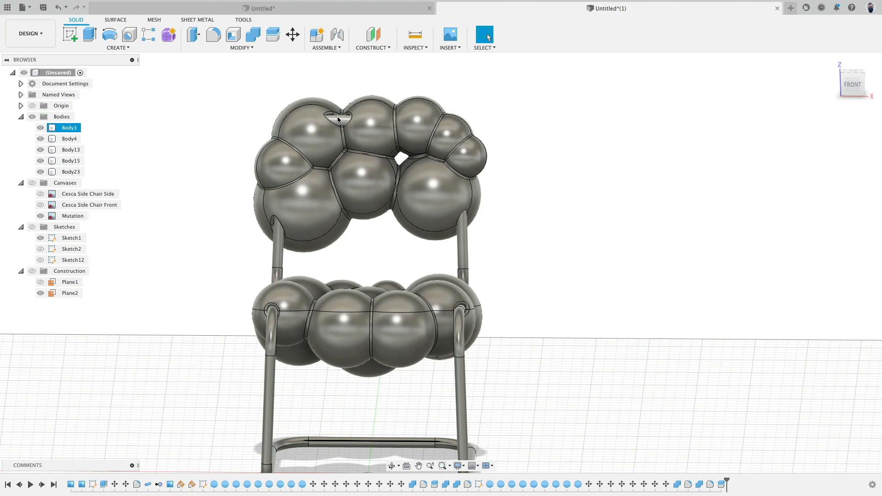
- Inspect the seat and backrest cushions from above, from the front and at an angle, with the whole chair in view
shift+middle_drag(561, 190, 558, 242)
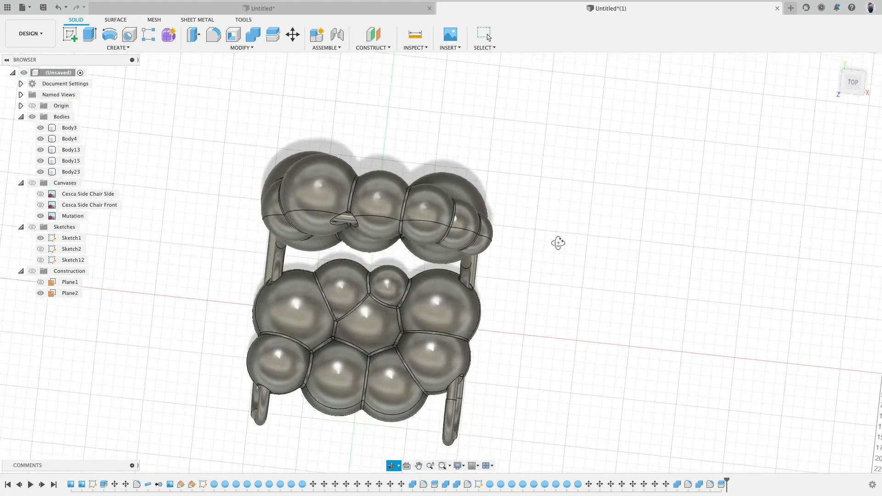
click(329, 325)
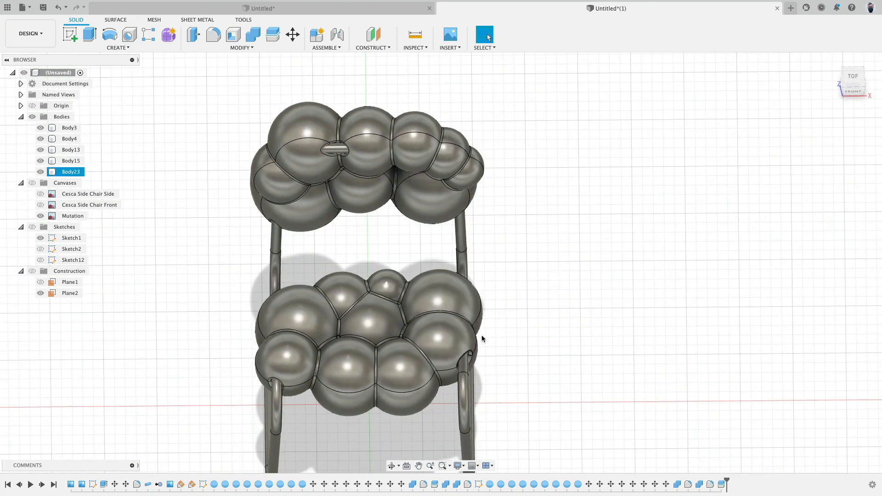
shift+middle_drag(556, 319, 526, 274)
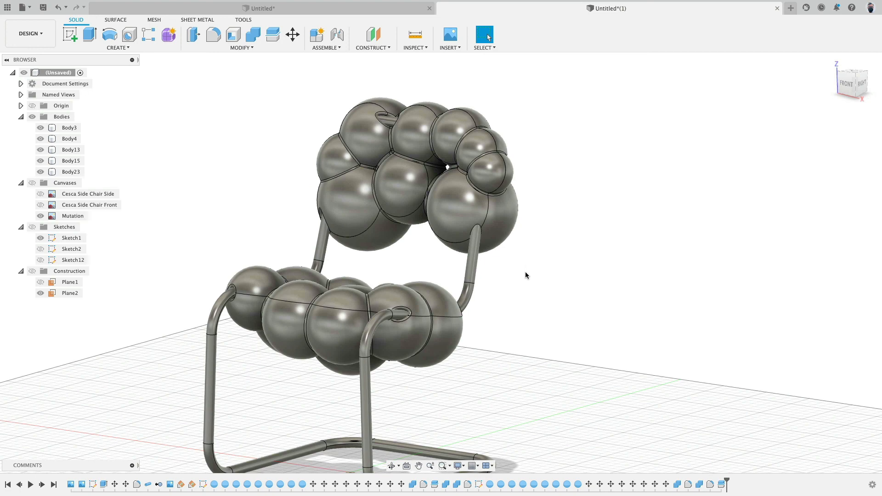
middle_drag(525, 271, 594, 234)
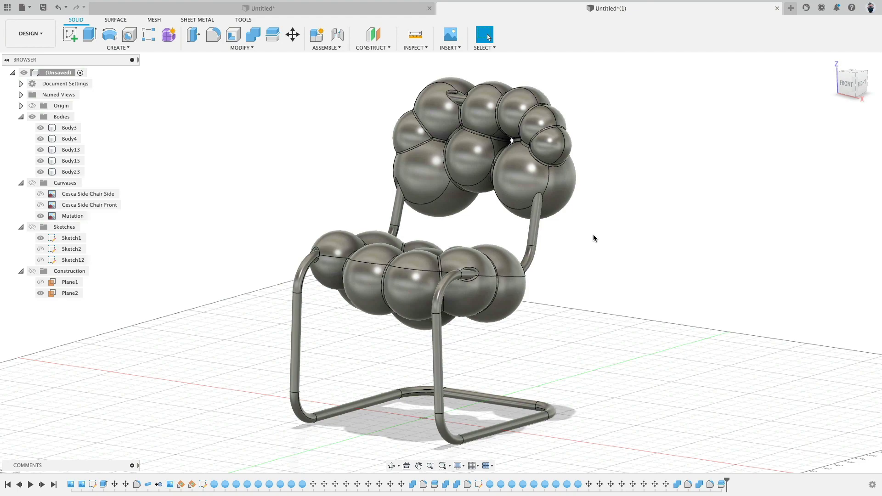
shift+middle_drag(592, 236, 309, 244)
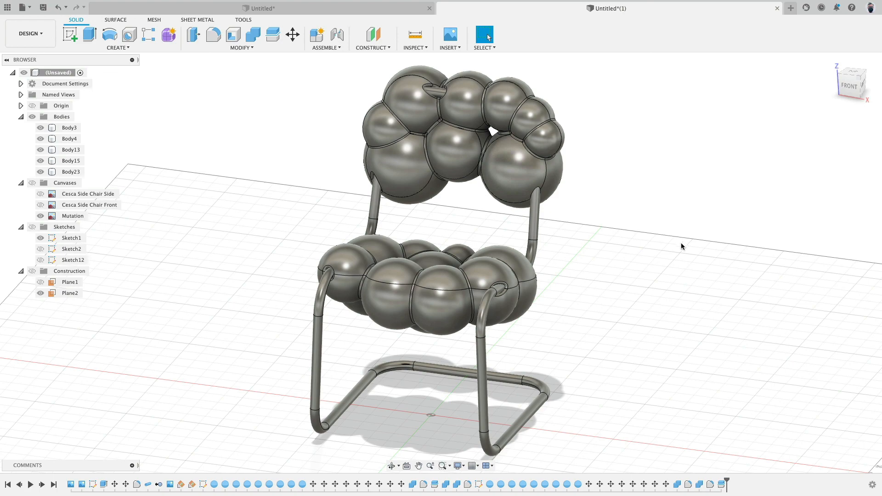
shift+middle_drag(681, 243, 665, 236)
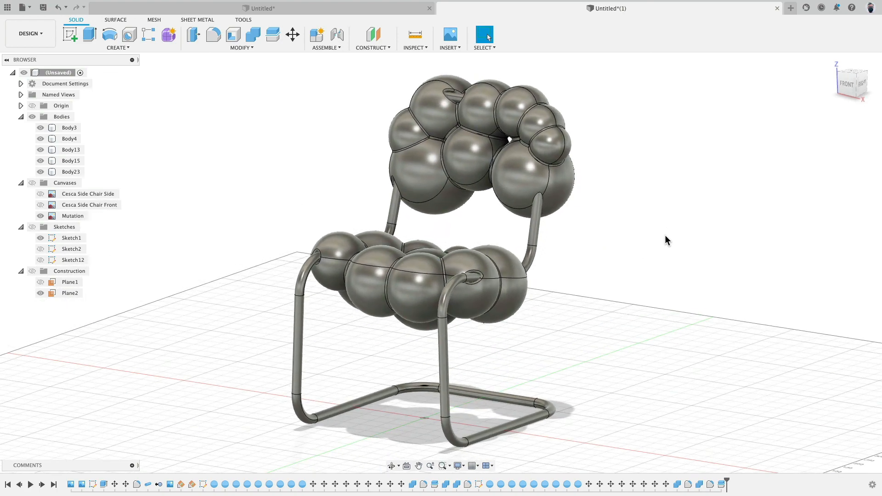
- Apply the Brass - Polished appearance from the metal library to the chair's tubular frame
key(a)
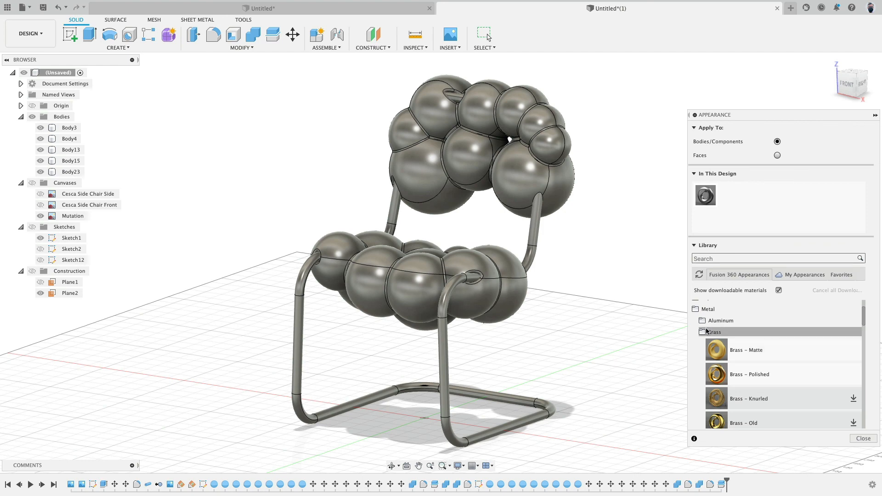
scroll(708, 326, up, 2)
scroll(708, 356, down, 2)
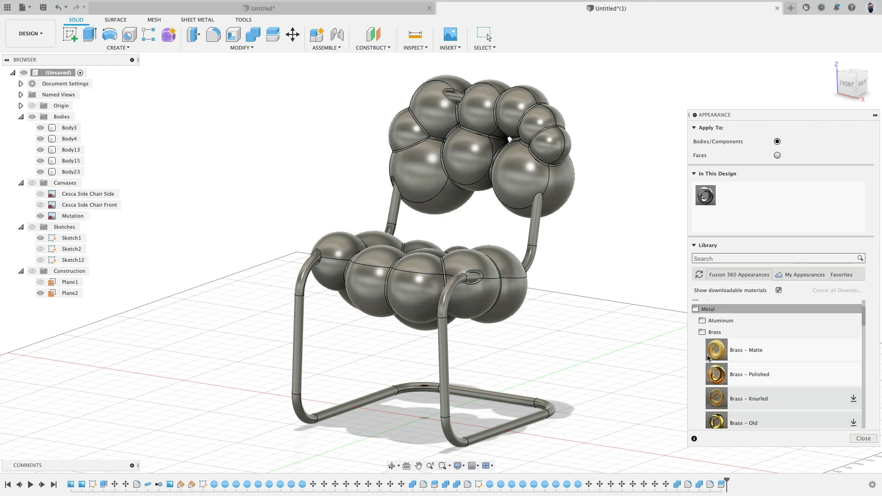
drag(715, 373, 482, 342)
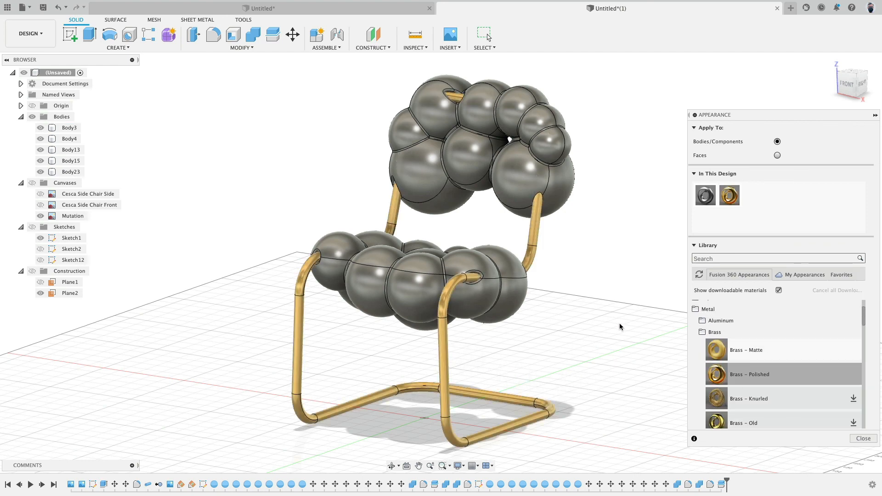
- Apply the Rubber - Soft appearance to both halves of the seat and both halves of the backrest
scroll(699, 351, up, 2)
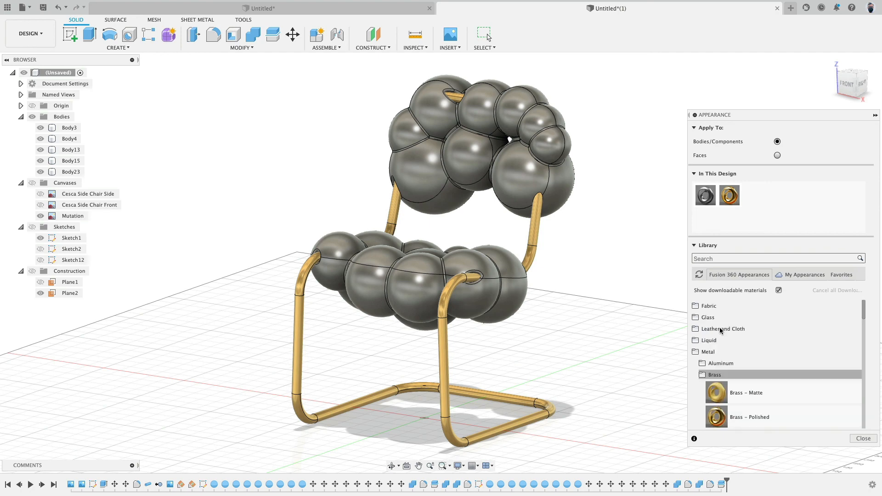
click(696, 351)
scroll(781, 363, down, 3)
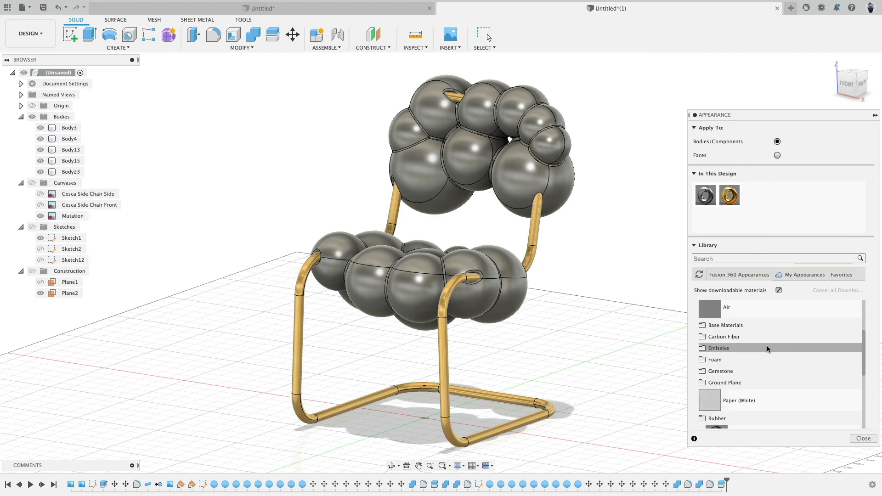
scroll(767, 349, down, 4)
scroll(755, 343, up, 6)
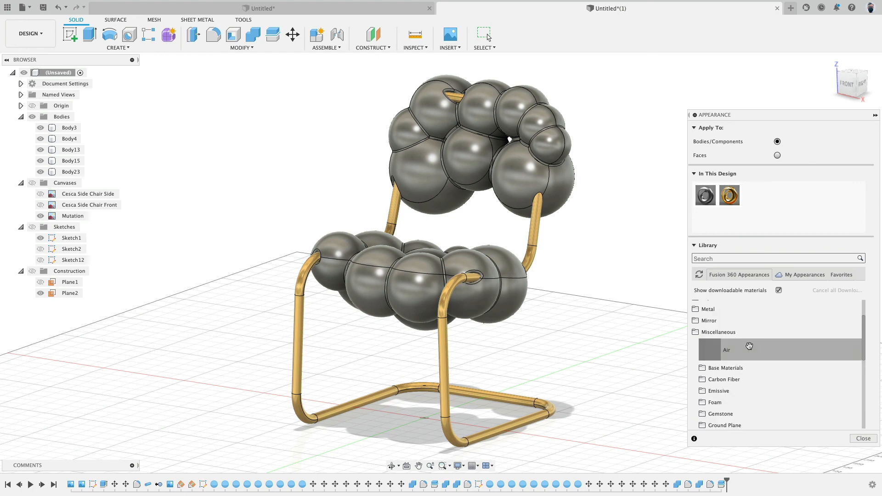
scroll(731, 342, down, 3)
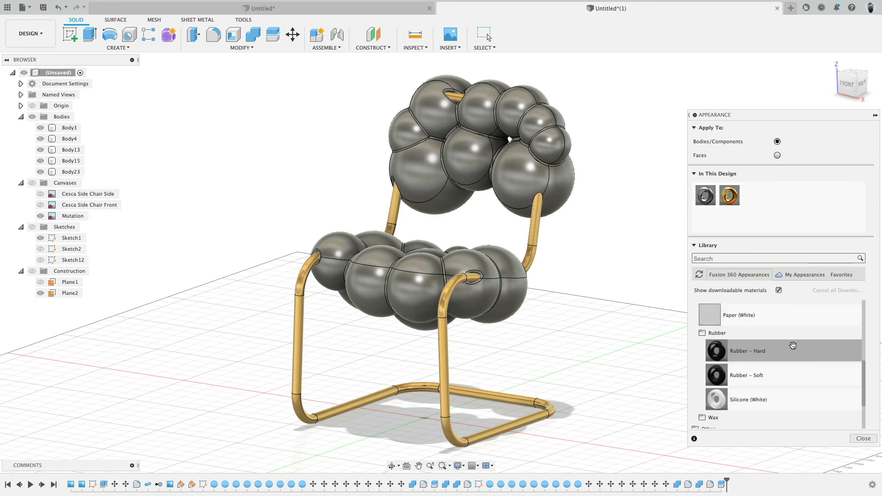
drag(683, 366, 509, 274)
drag(727, 380, 562, 183)
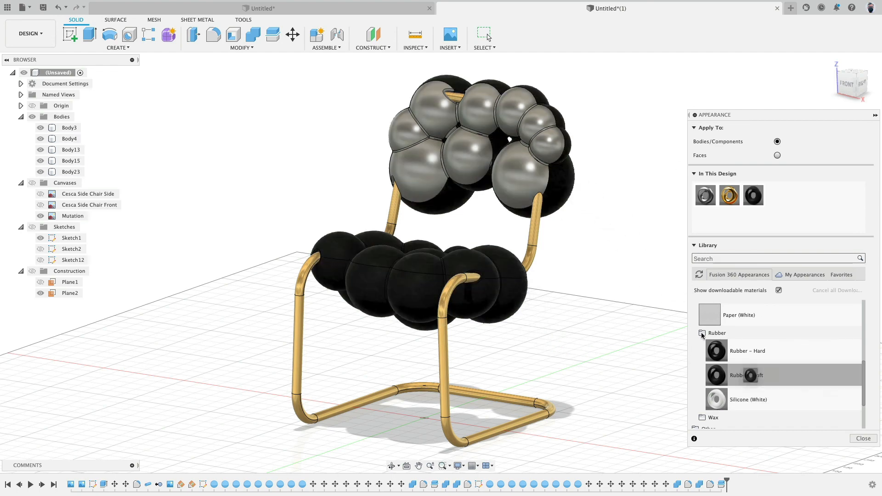
drag(744, 375, 518, 176)
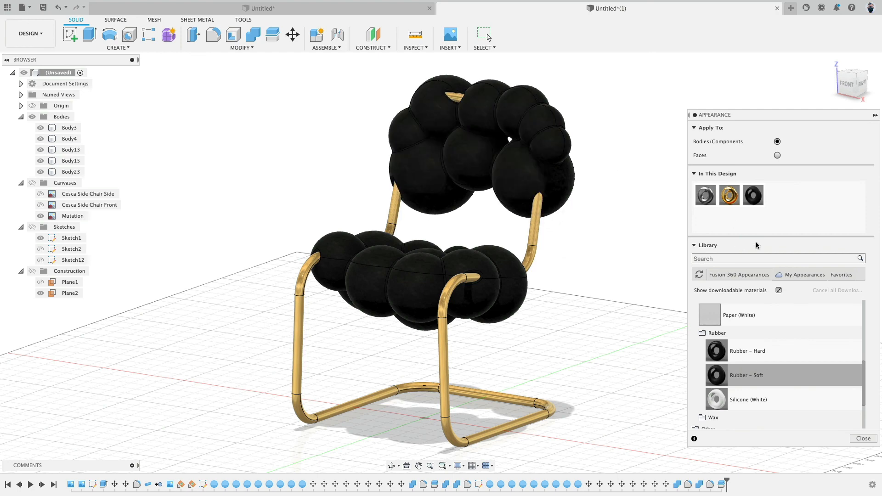
- Change the colour of the Rubber - Soft appearance to white (RGB 255, 255, 255) and finish the appearance editing
double_click(754, 197)
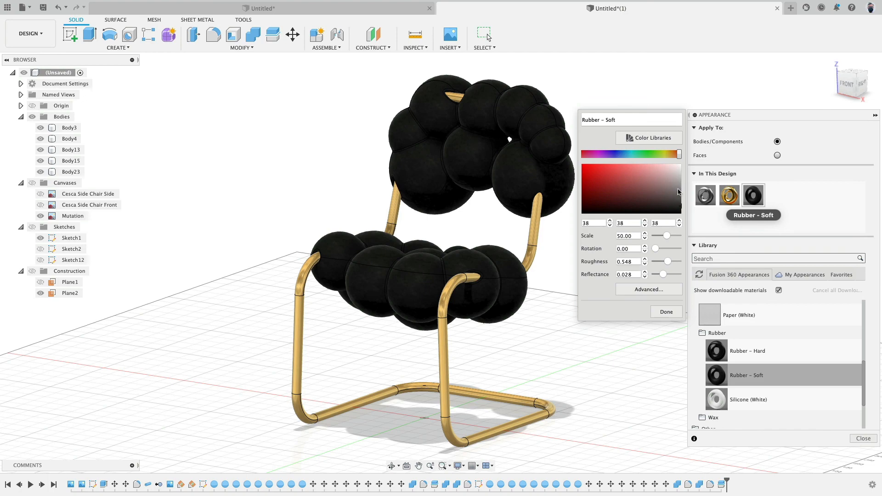
drag(678, 192, 691, 162)
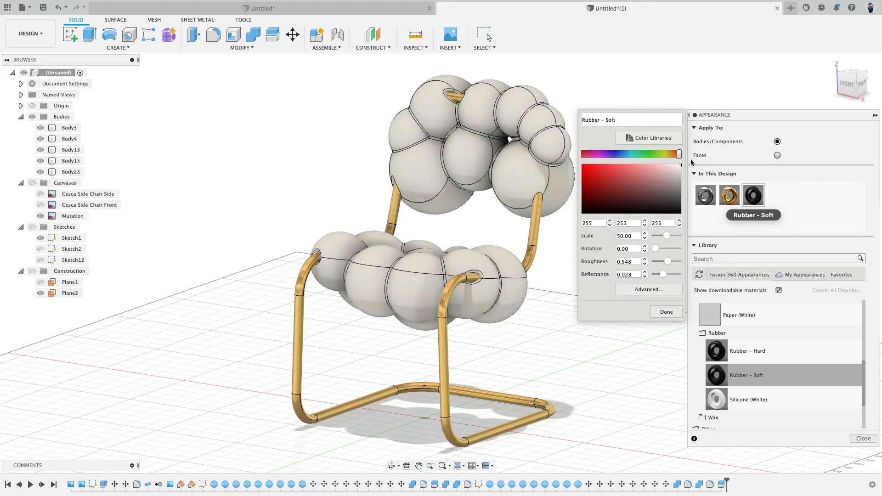
click(666, 312)
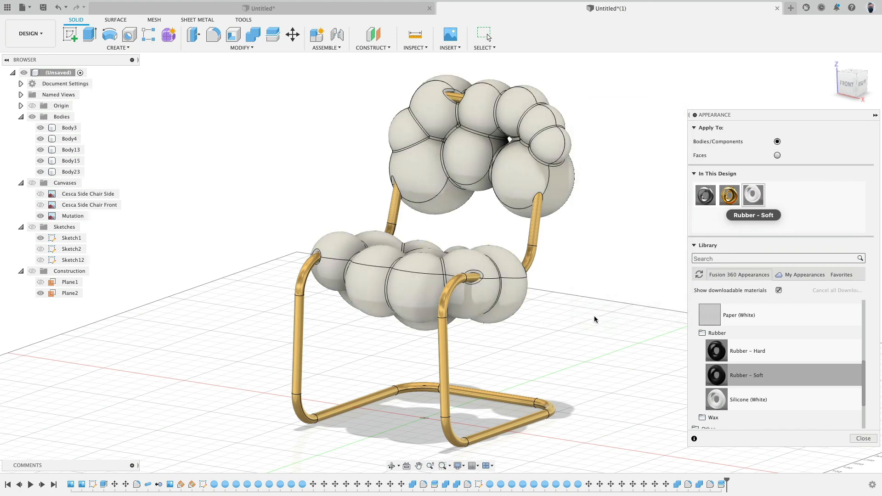
click(864, 439)
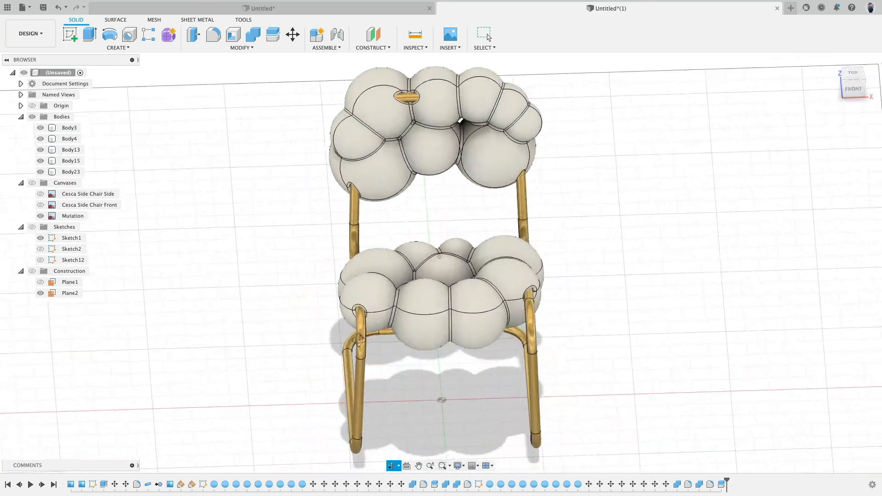